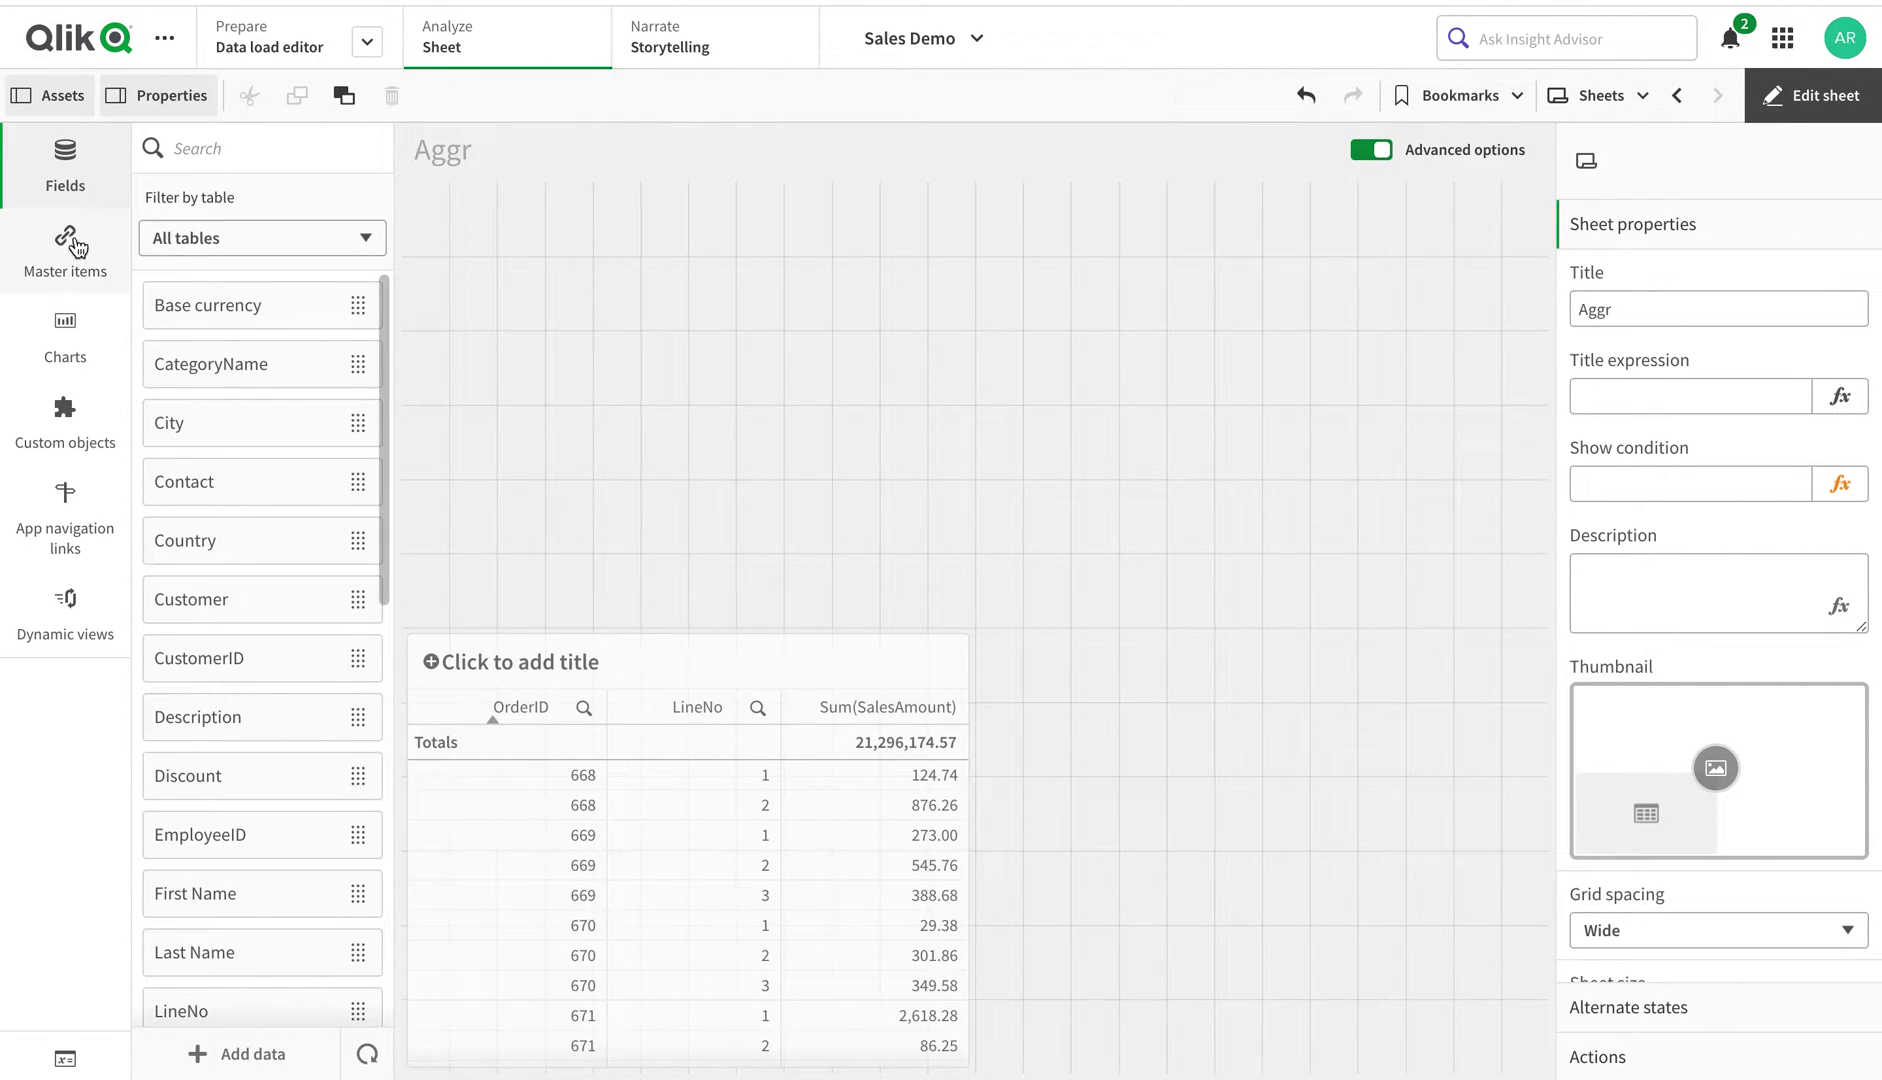
Add a new table above the existing order table and use Customer as its dimension
{"action": "left_click", "coordinate": [66, 348]}
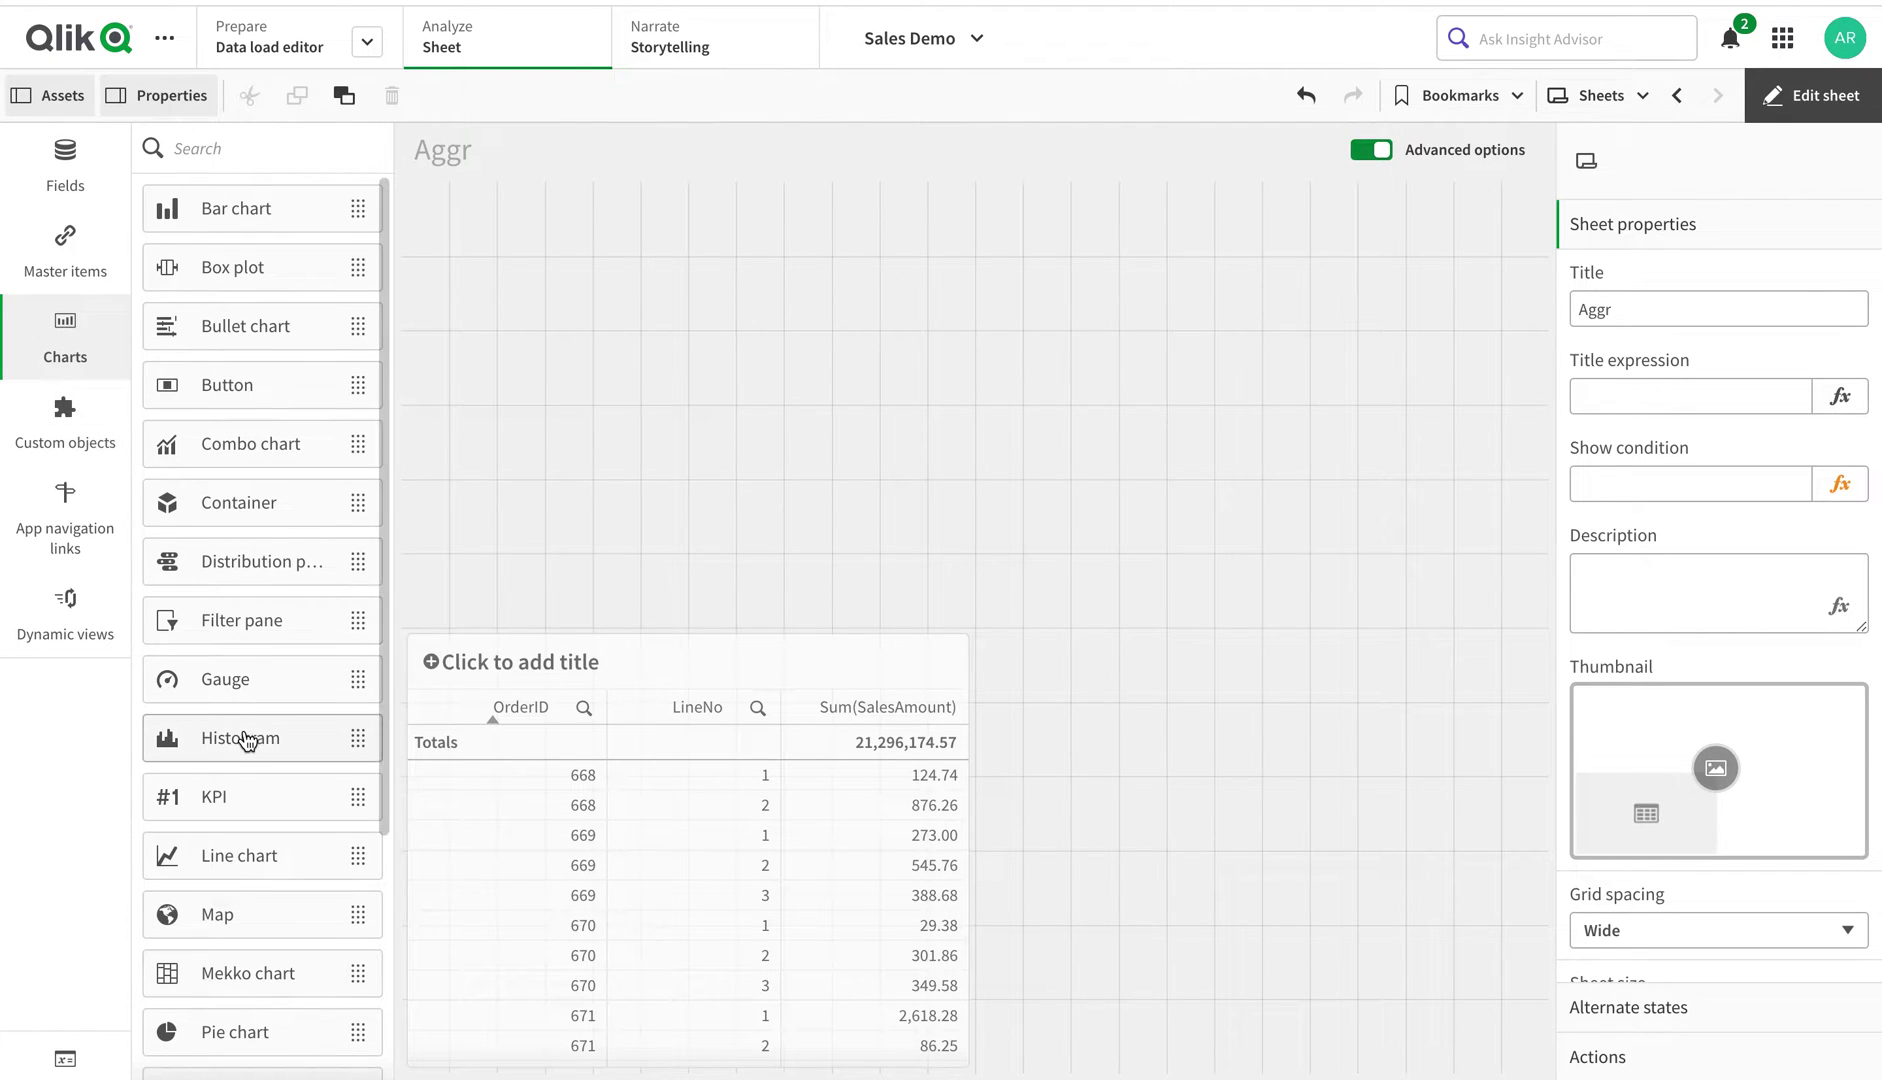
{"action": "scroll", "coordinate": [245, 739], "scroll_direction": "down", "scroll_amount": 3}
{"action": "left_click_drag", "start_coordinate": [240, 858], "coordinate": [706, 399]}
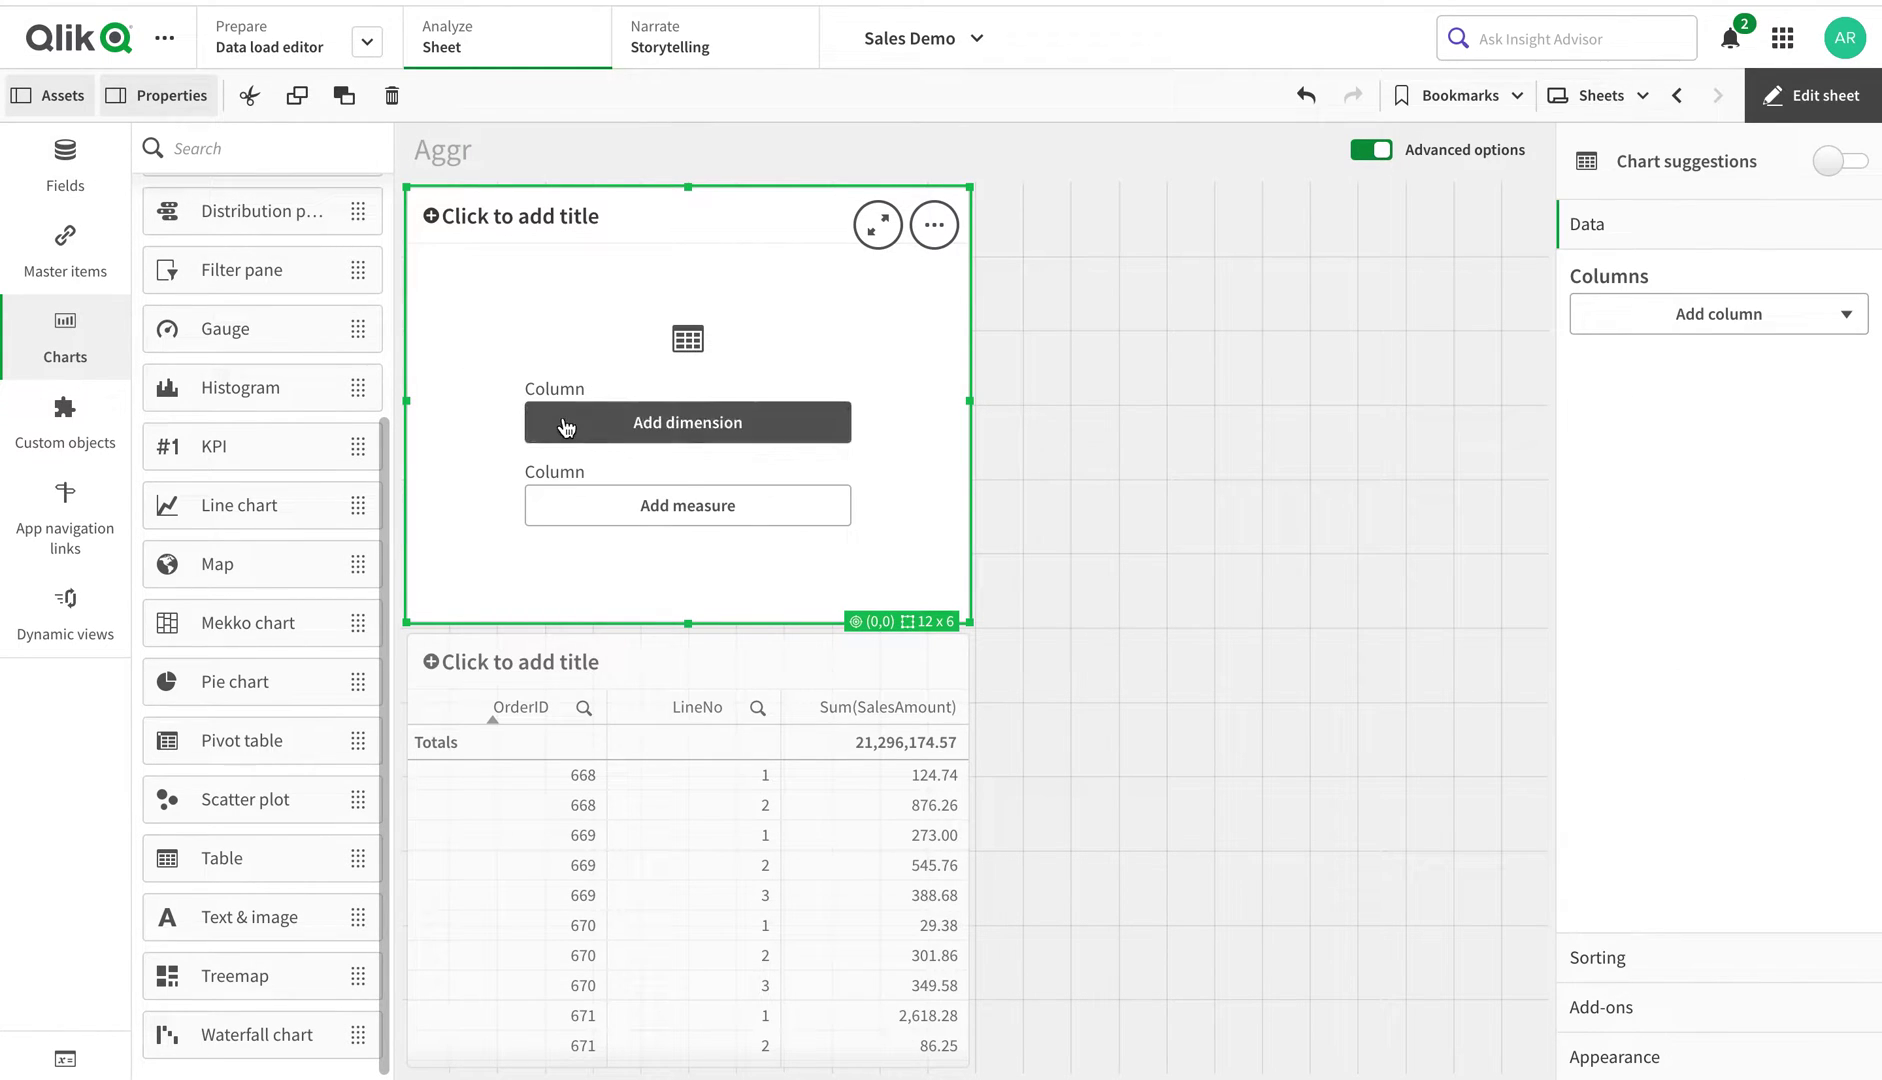
{"action": "left_click", "coordinate": [567, 432]}
{"action": "scroll", "coordinate": [926, 432], "scroll_direction": "down", "scroll_amount": 2}
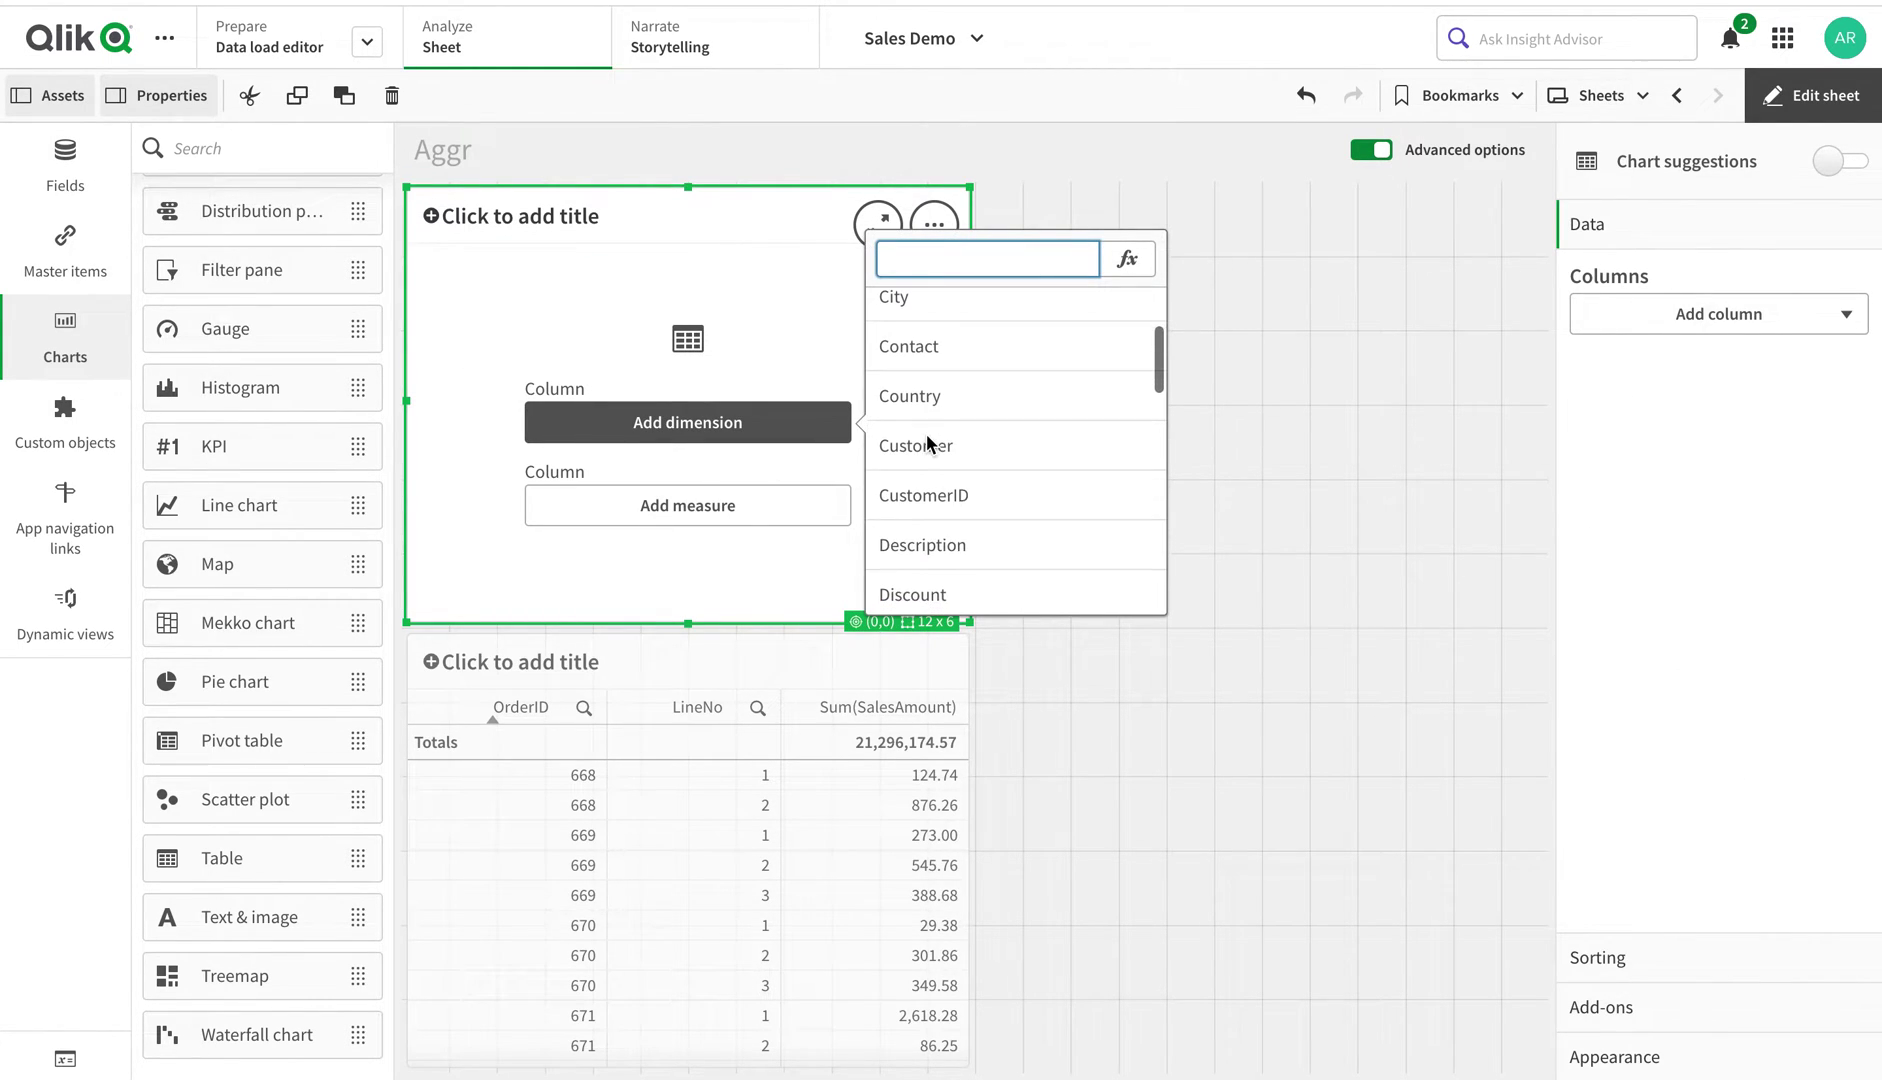
{"action": "left_click", "coordinate": [935, 446]}
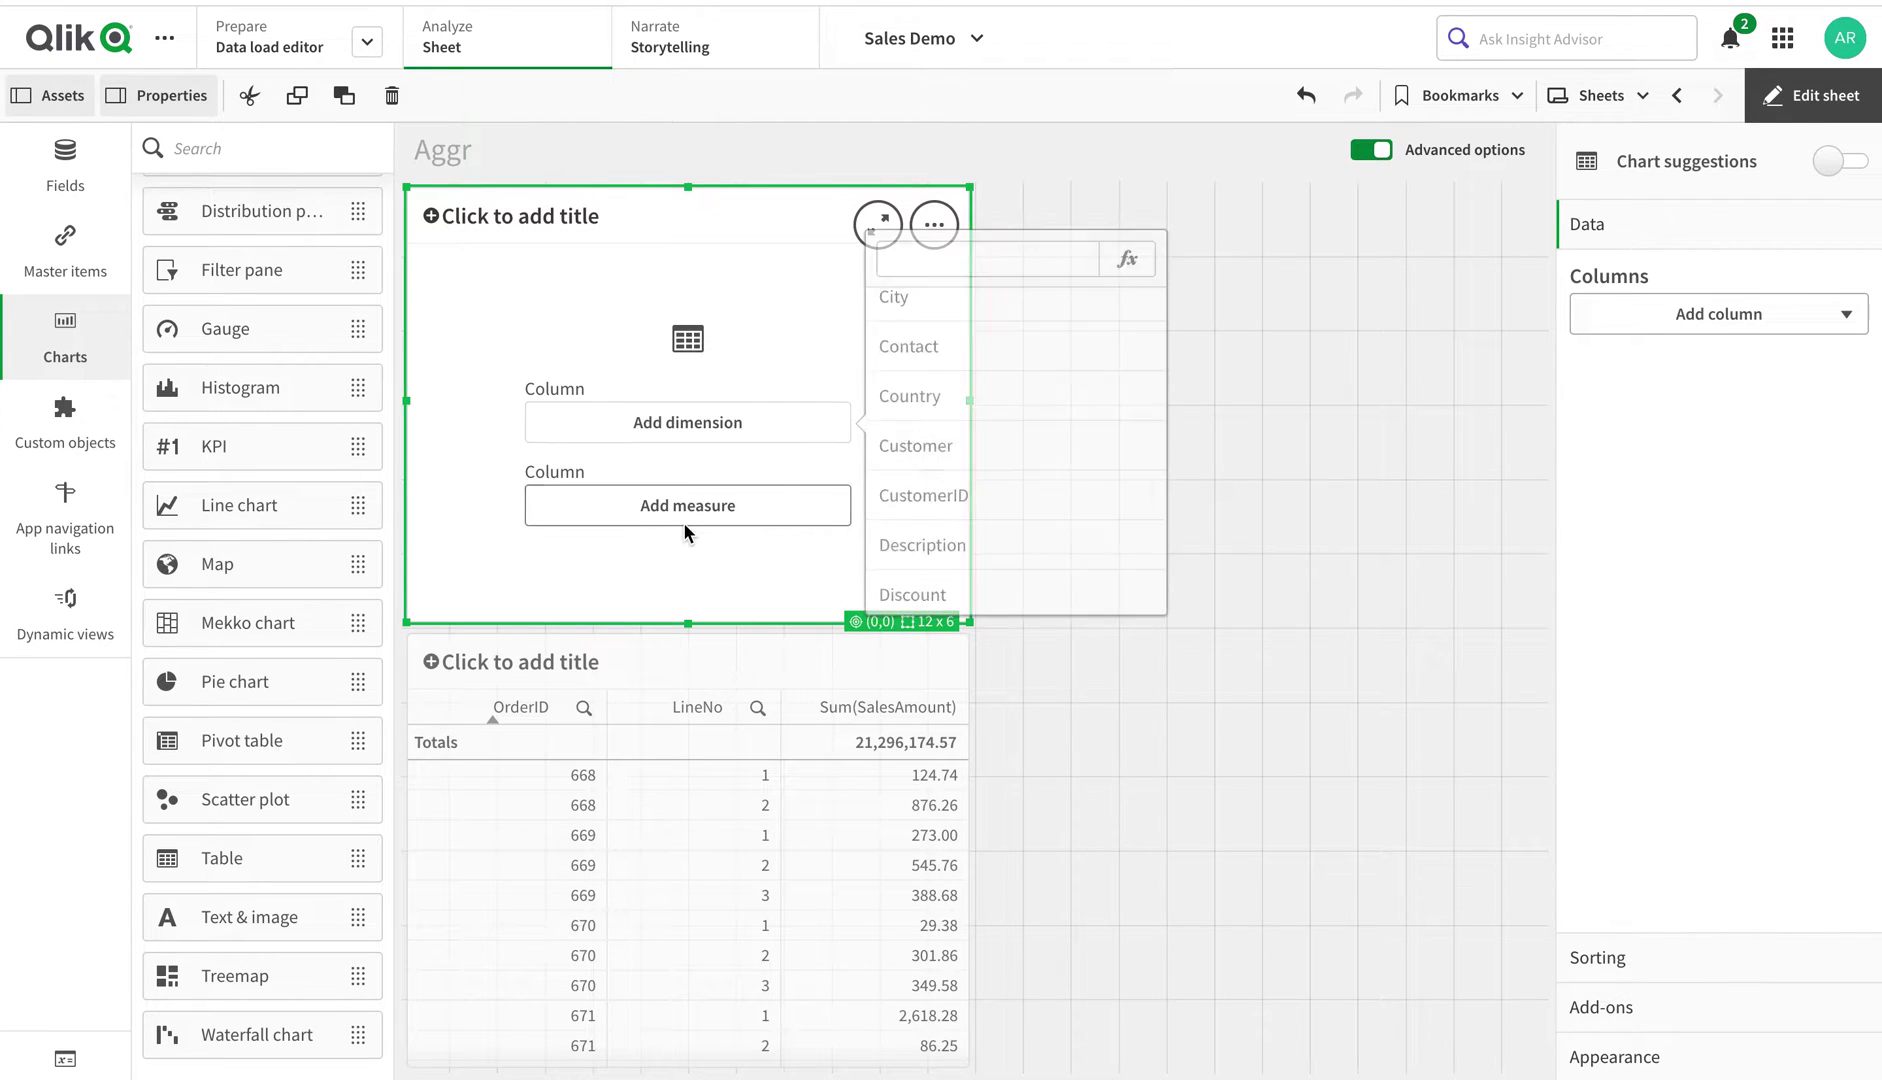
Add a Sum(SalesAmount) measure column to the customer table
{"action": "left_click", "coordinate": [1695, 373]}
{"action": "left_click", "coordinate": [1684, 483]}
{"action": "type", "text": "sa"}
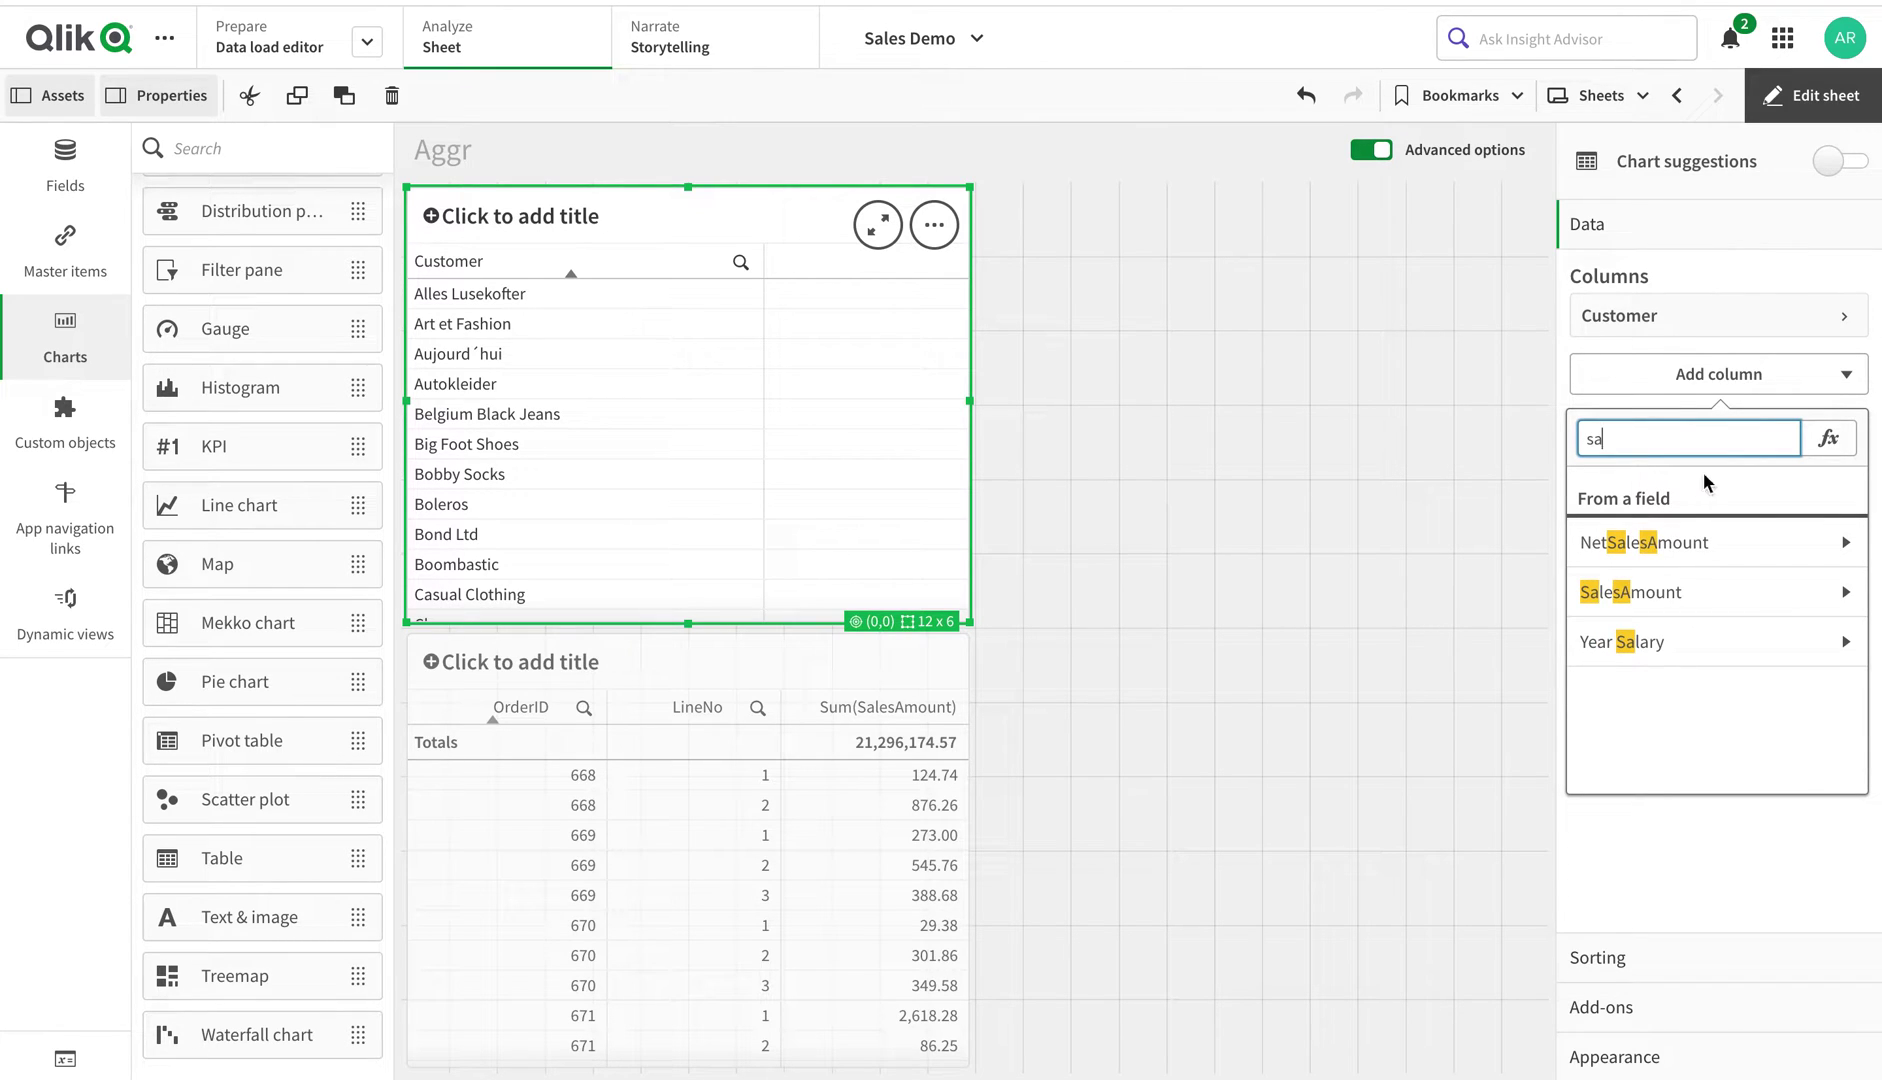
{"action": "left_click", "coordinate": [1773, 590]}
{"action": "left_click", "coordinate": [1635, 535]}
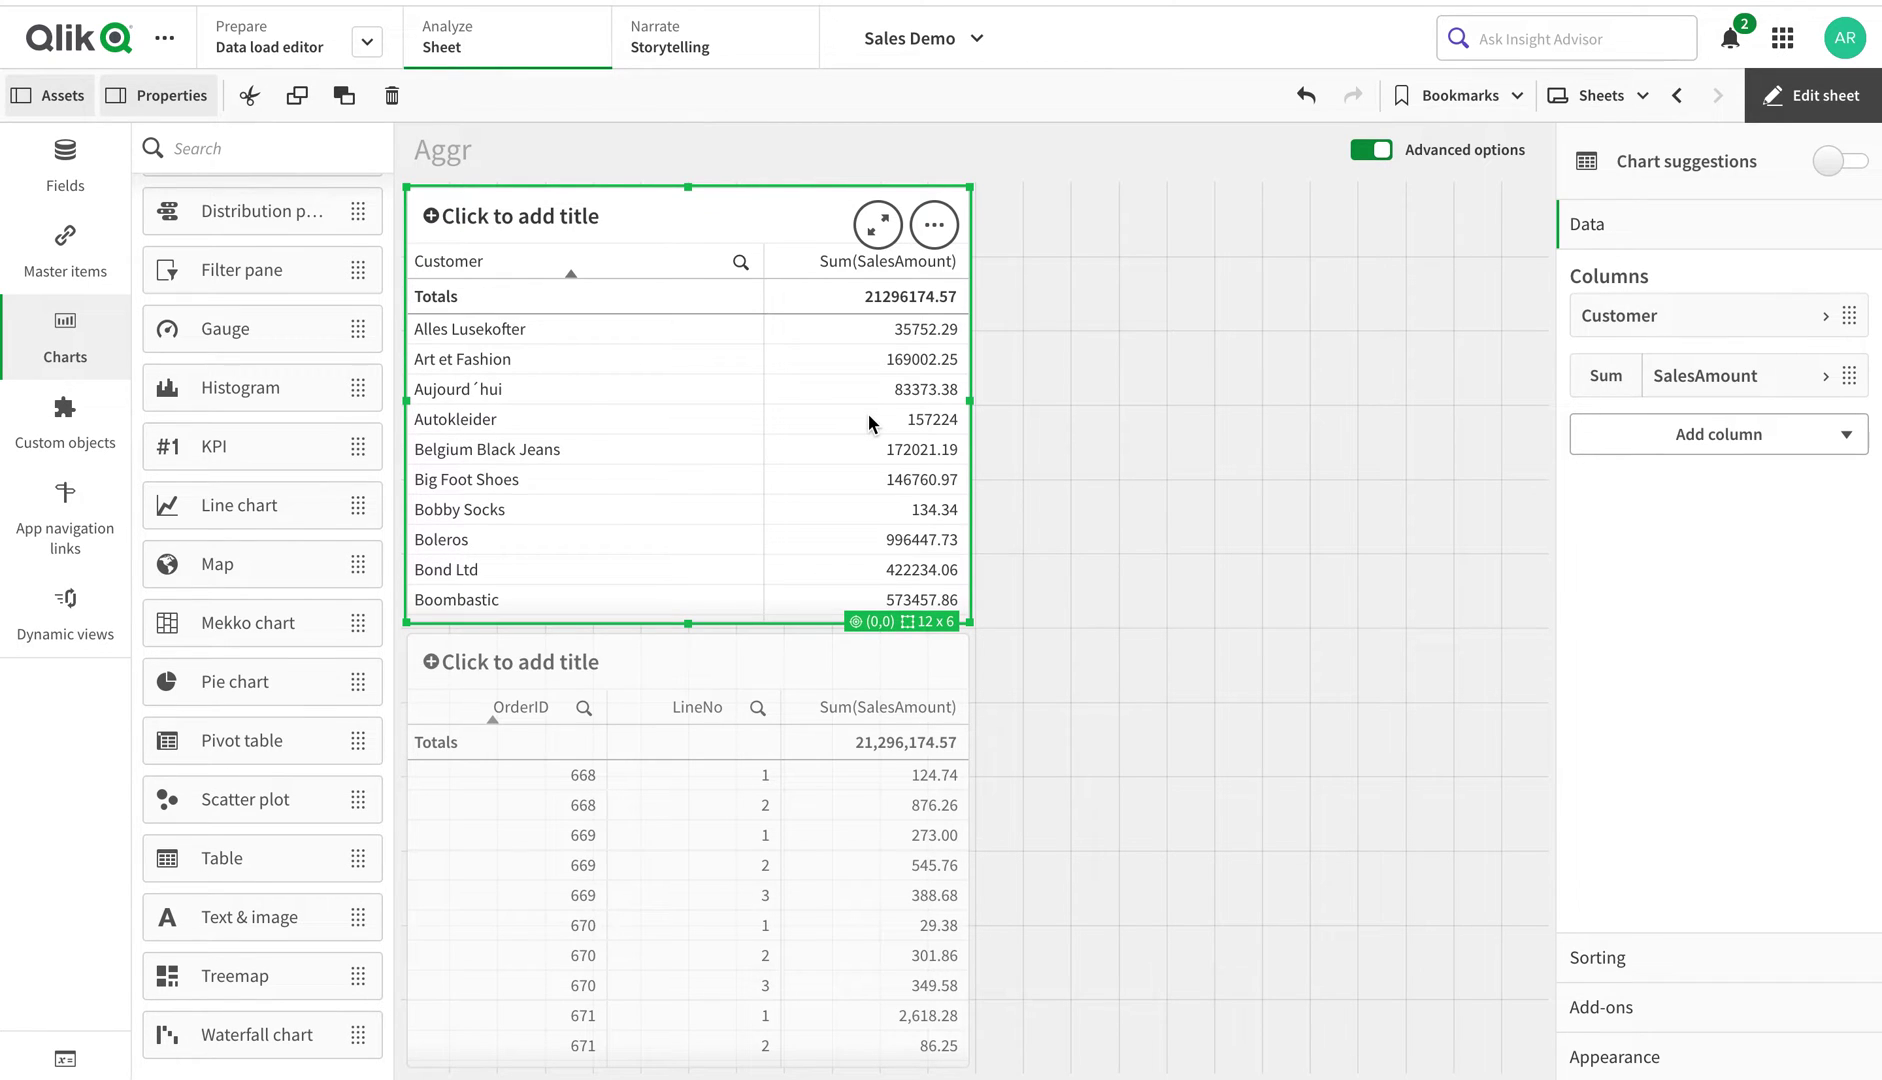
Set the customer table's SalesAmount column to Number formatting and its totals function to Avg
{"action": "left_click", "coordinate": [1682, 379]}
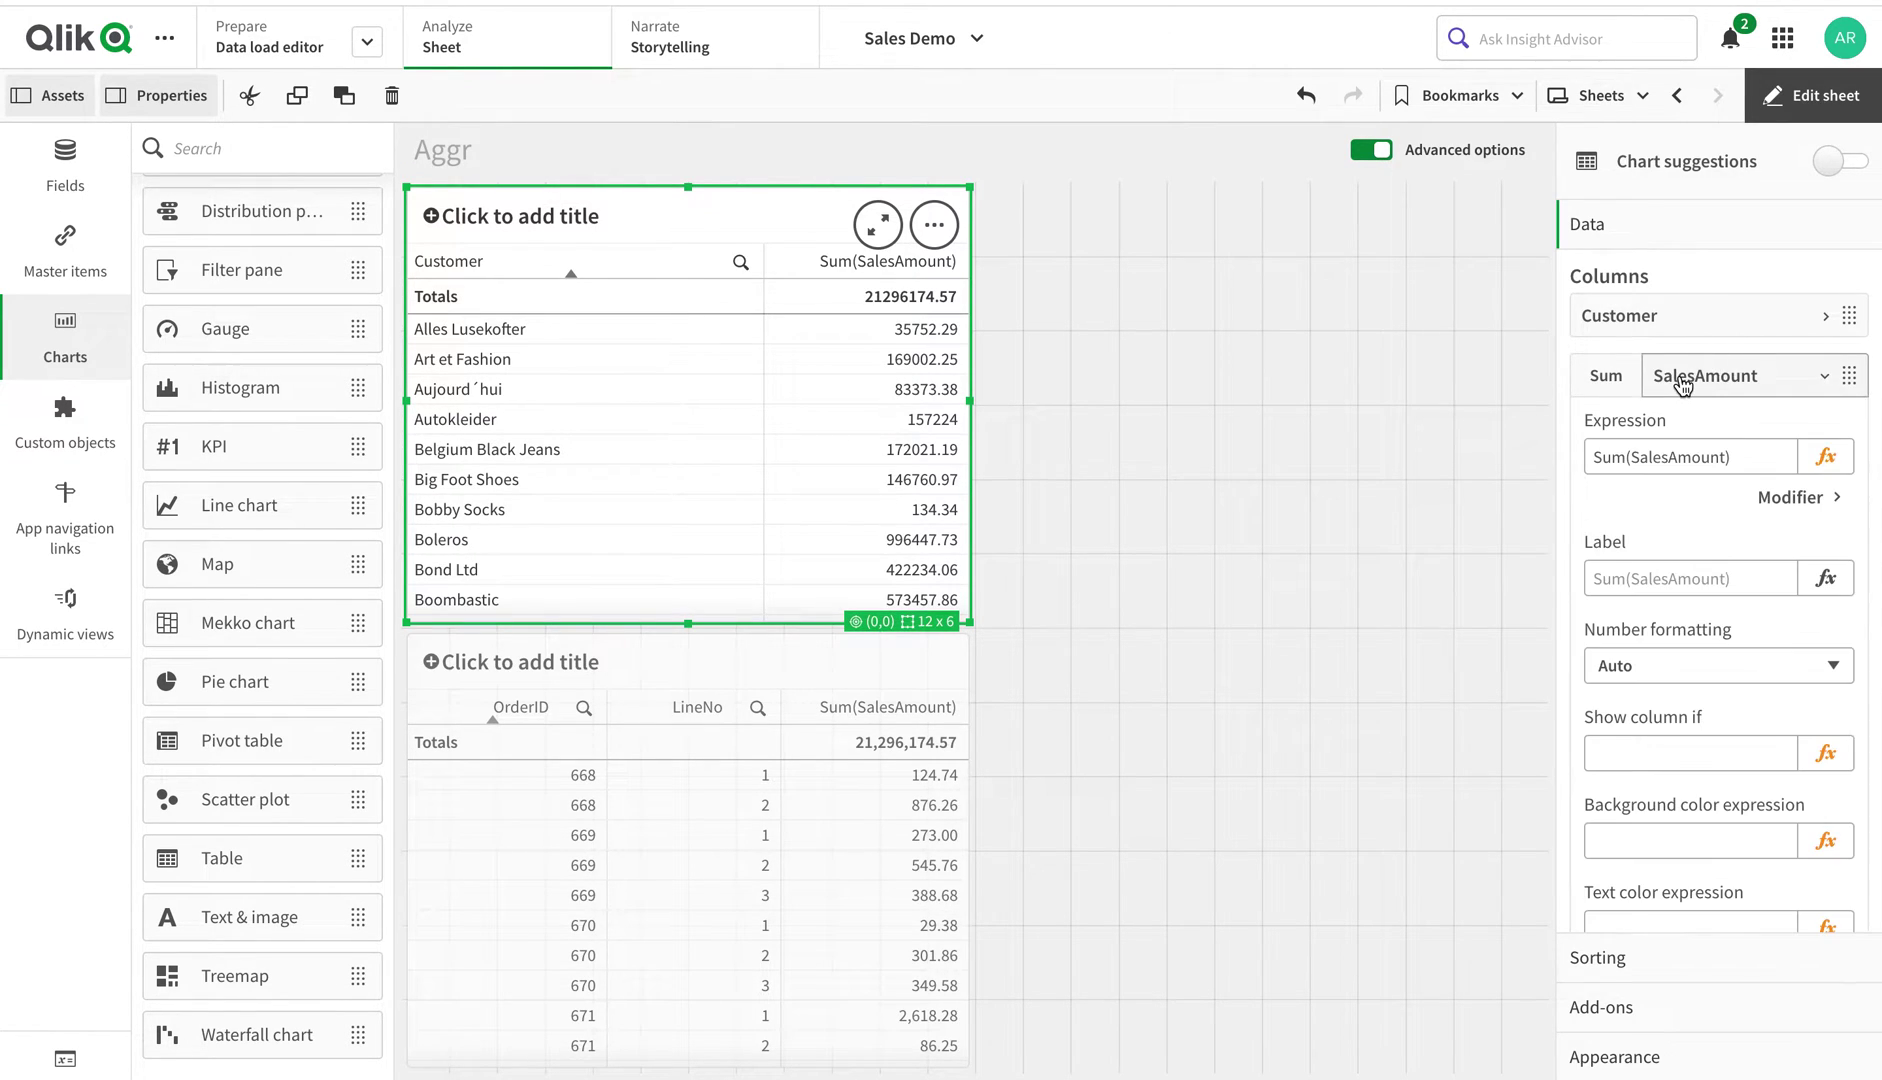
{"action": "left_click", "coordinate": [1677, 668]}
{"action": "left_click", "coordinate": [1668, 697]}
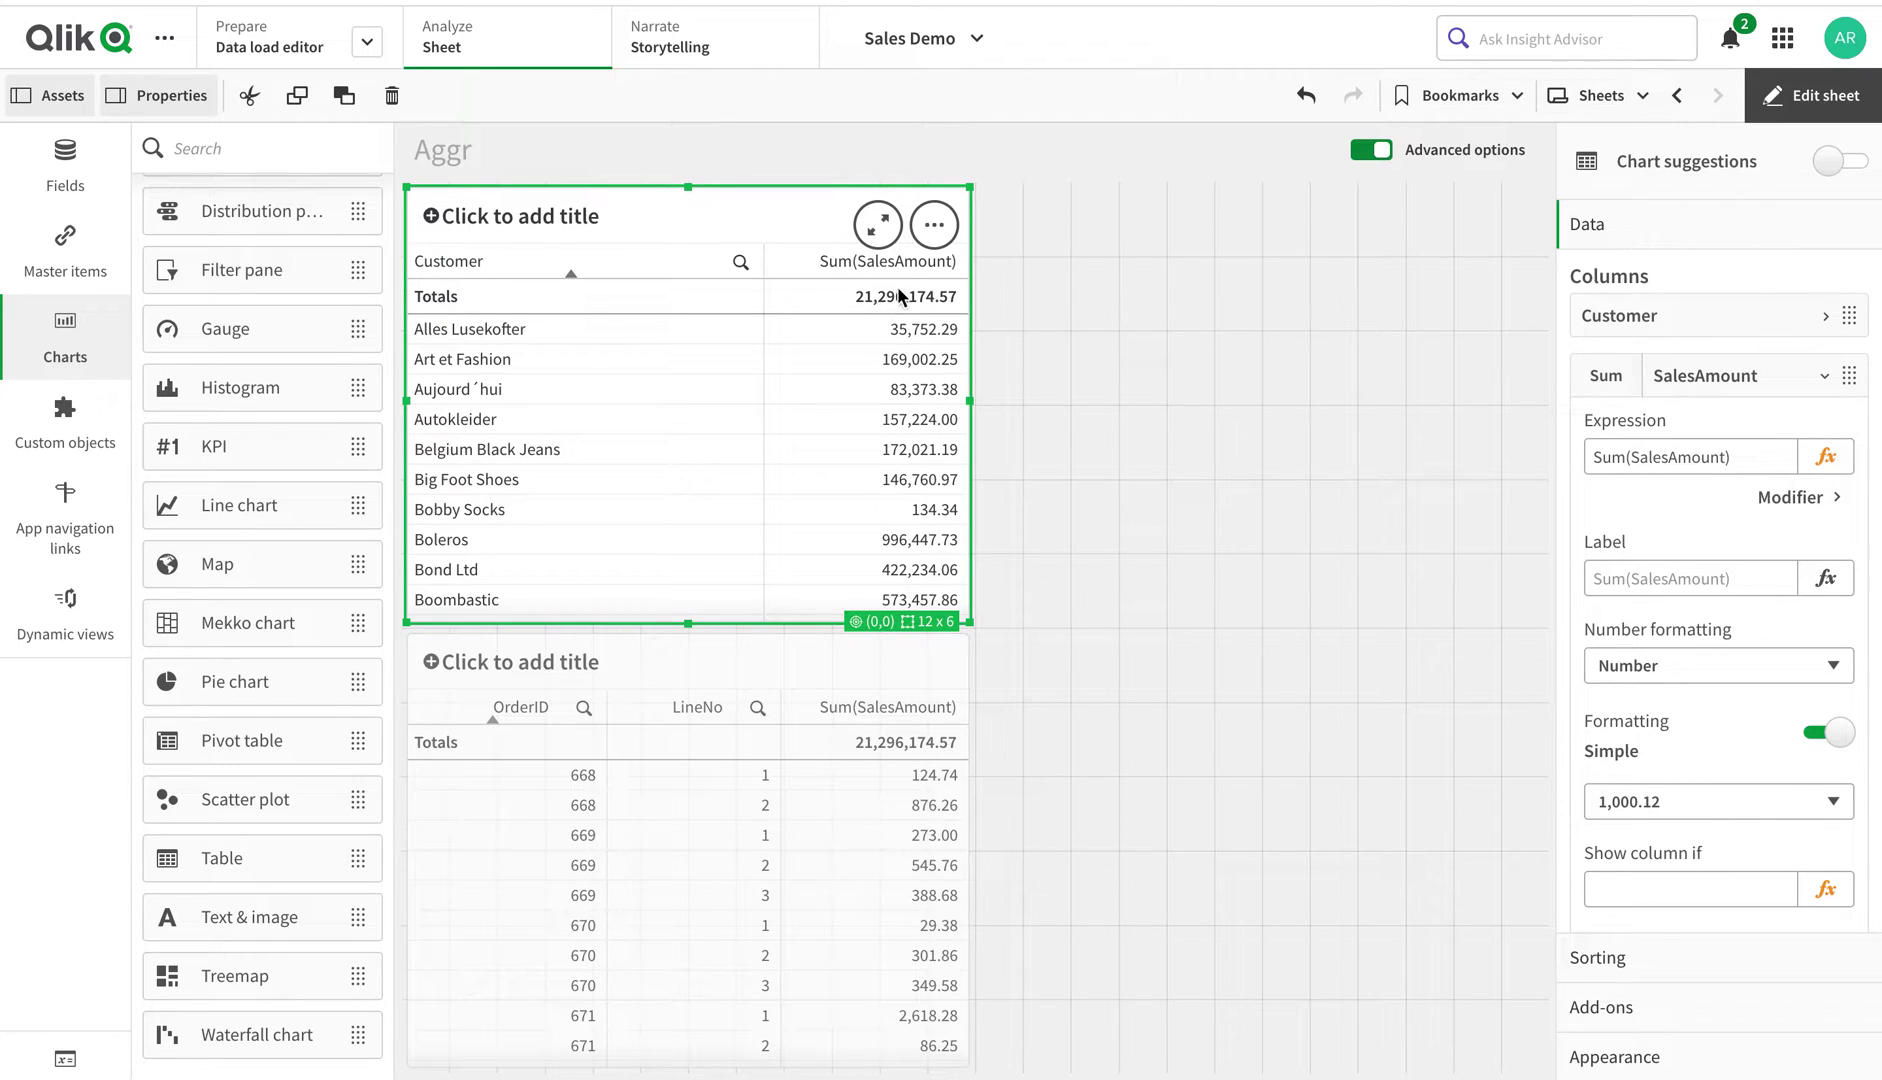
{"action": "scroll", "coordinate": [1745, 725], "scroll_direction": "down", "scroll_amount": 5}
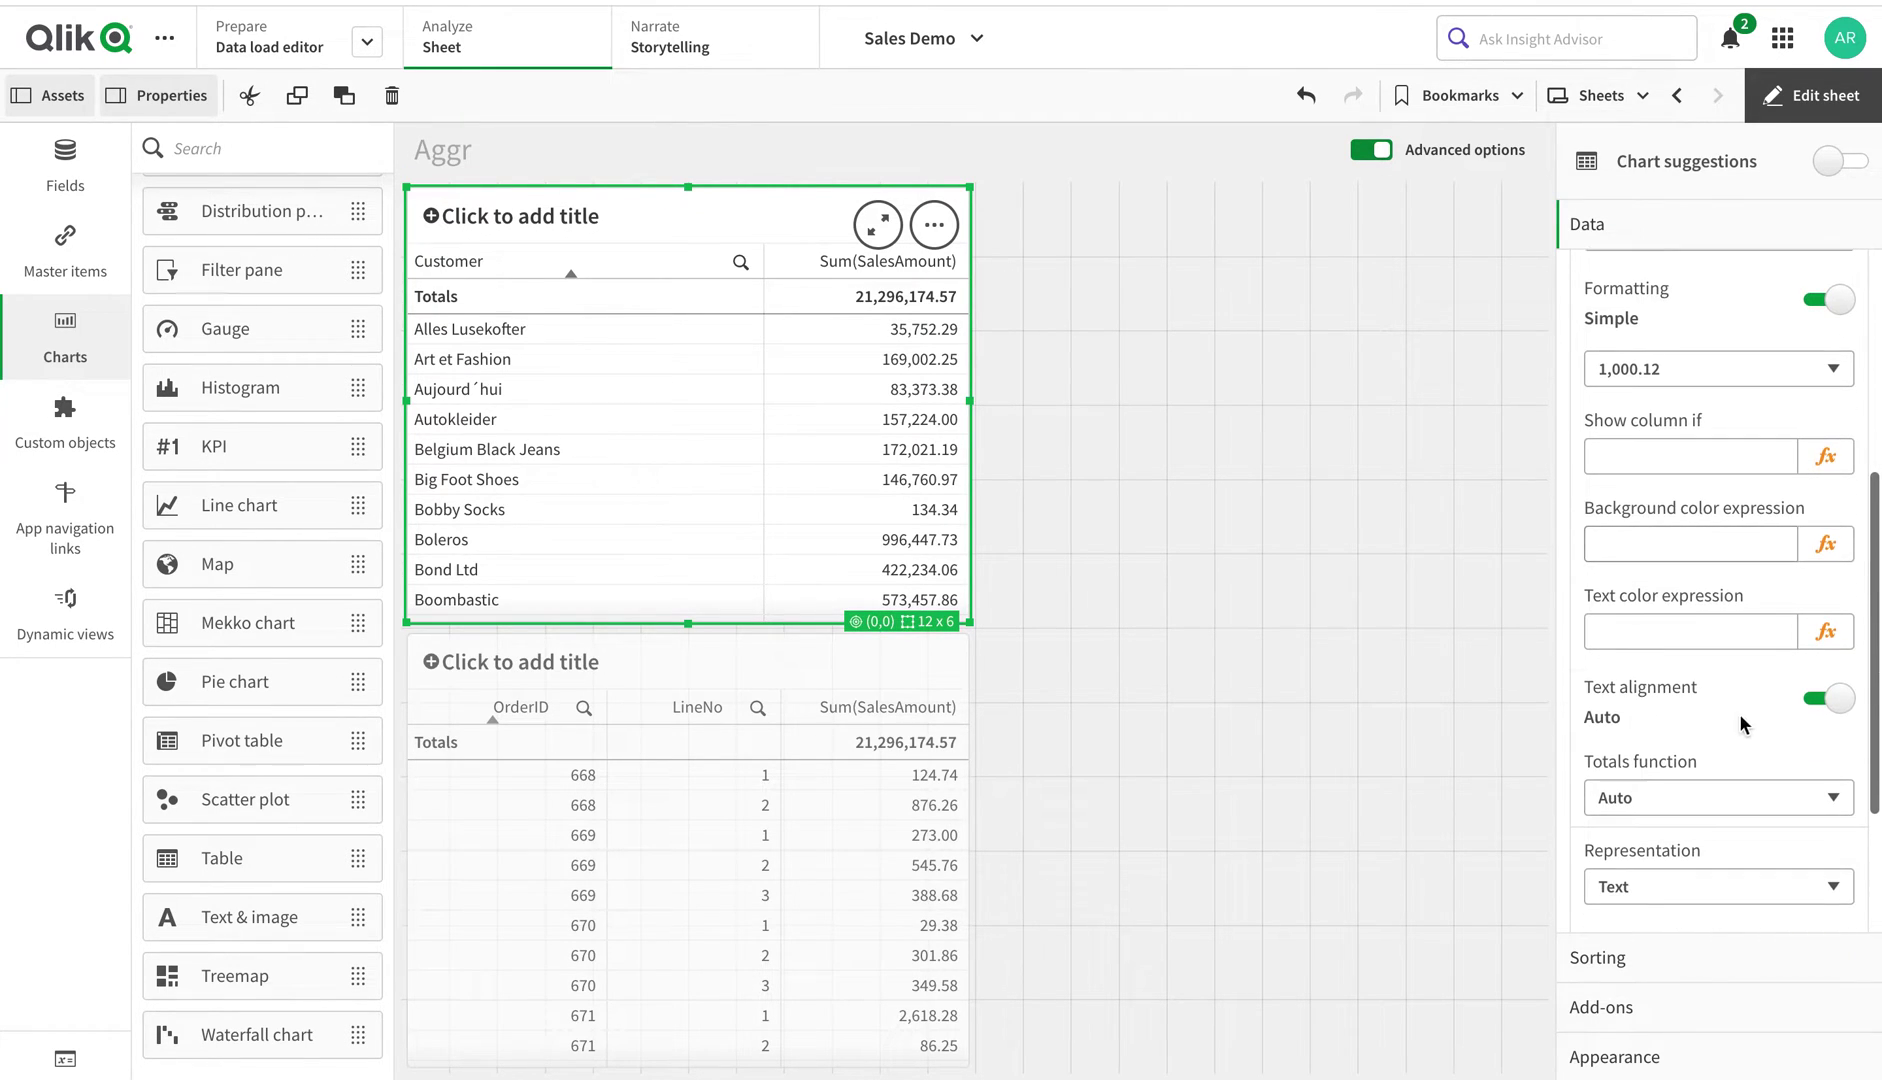
{"action": "left_click", "coordinate": [1714, 797]}
{"action": "left_click", "coordinate": [1697, 826]}
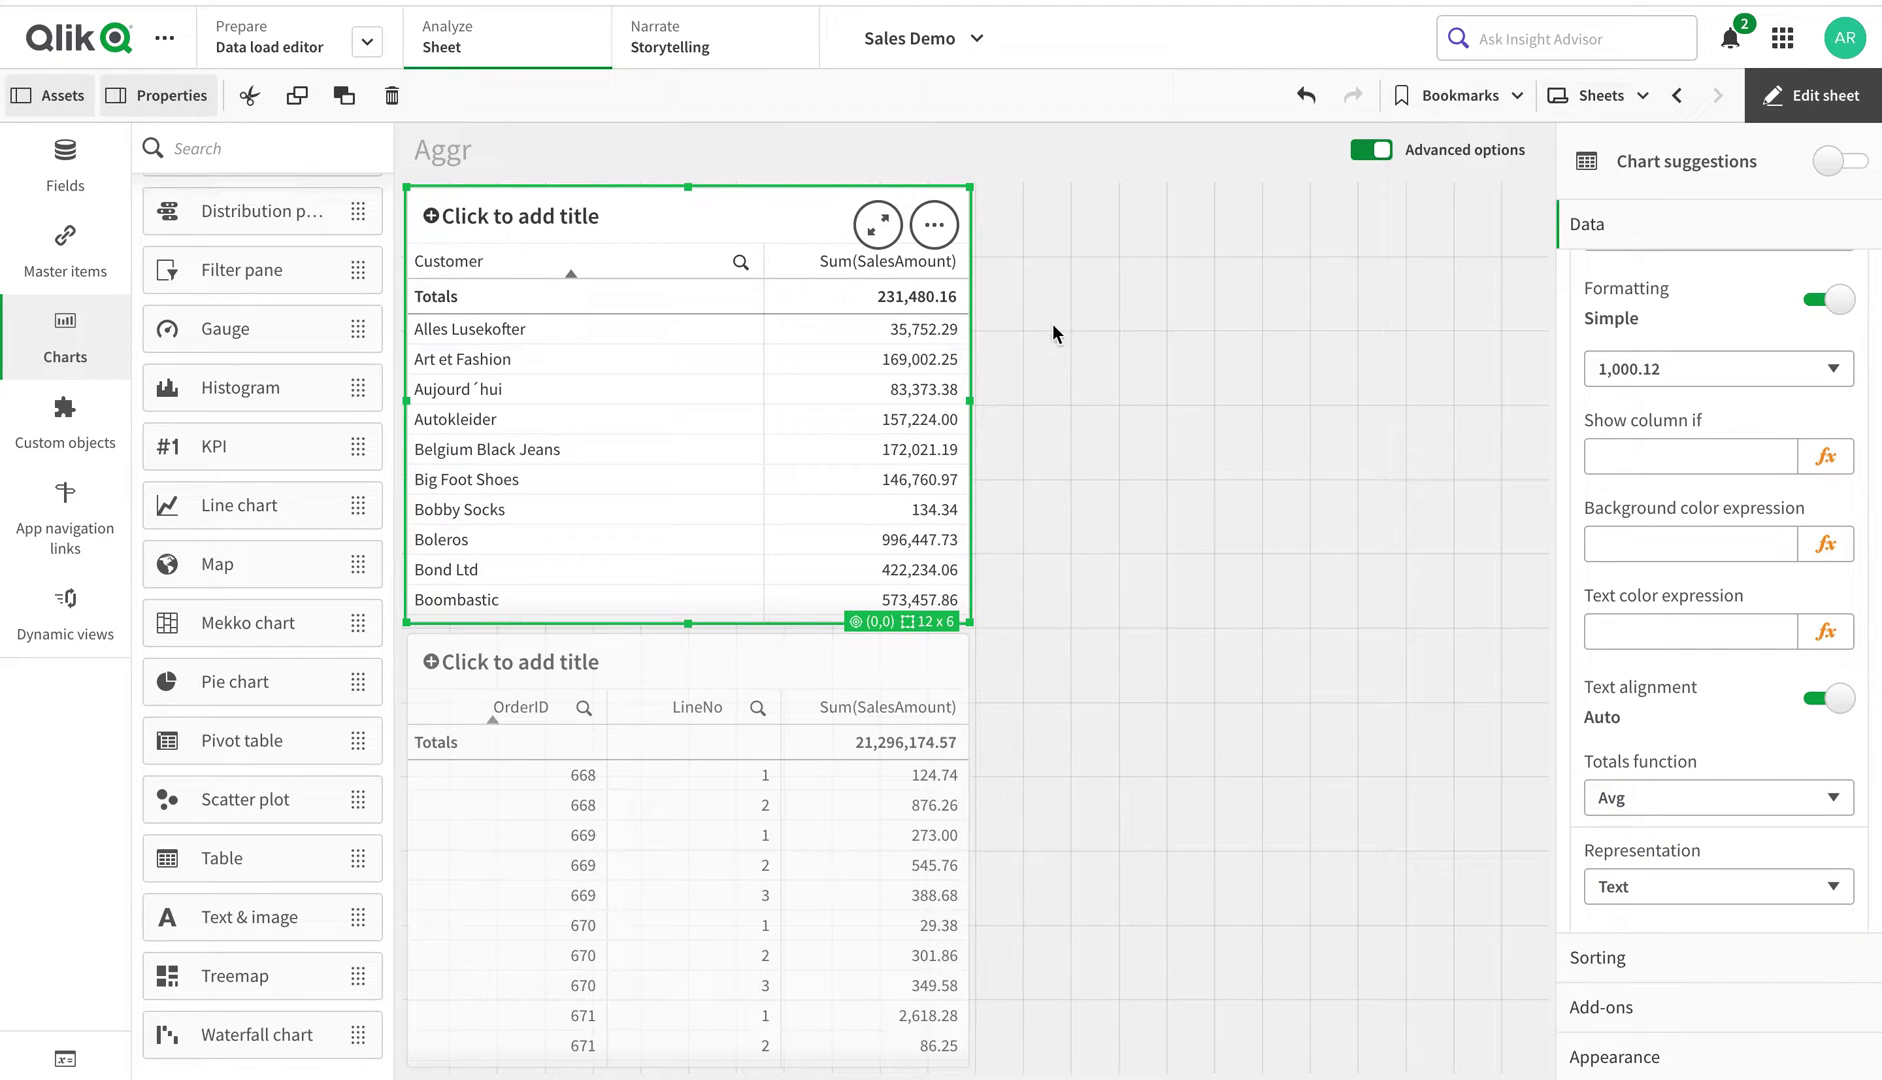
Leave sheet editing, look through the customer rows and filter the sheet to the customer Don Balón
{"action": "left_click", "coordinate": [1850, 120]}
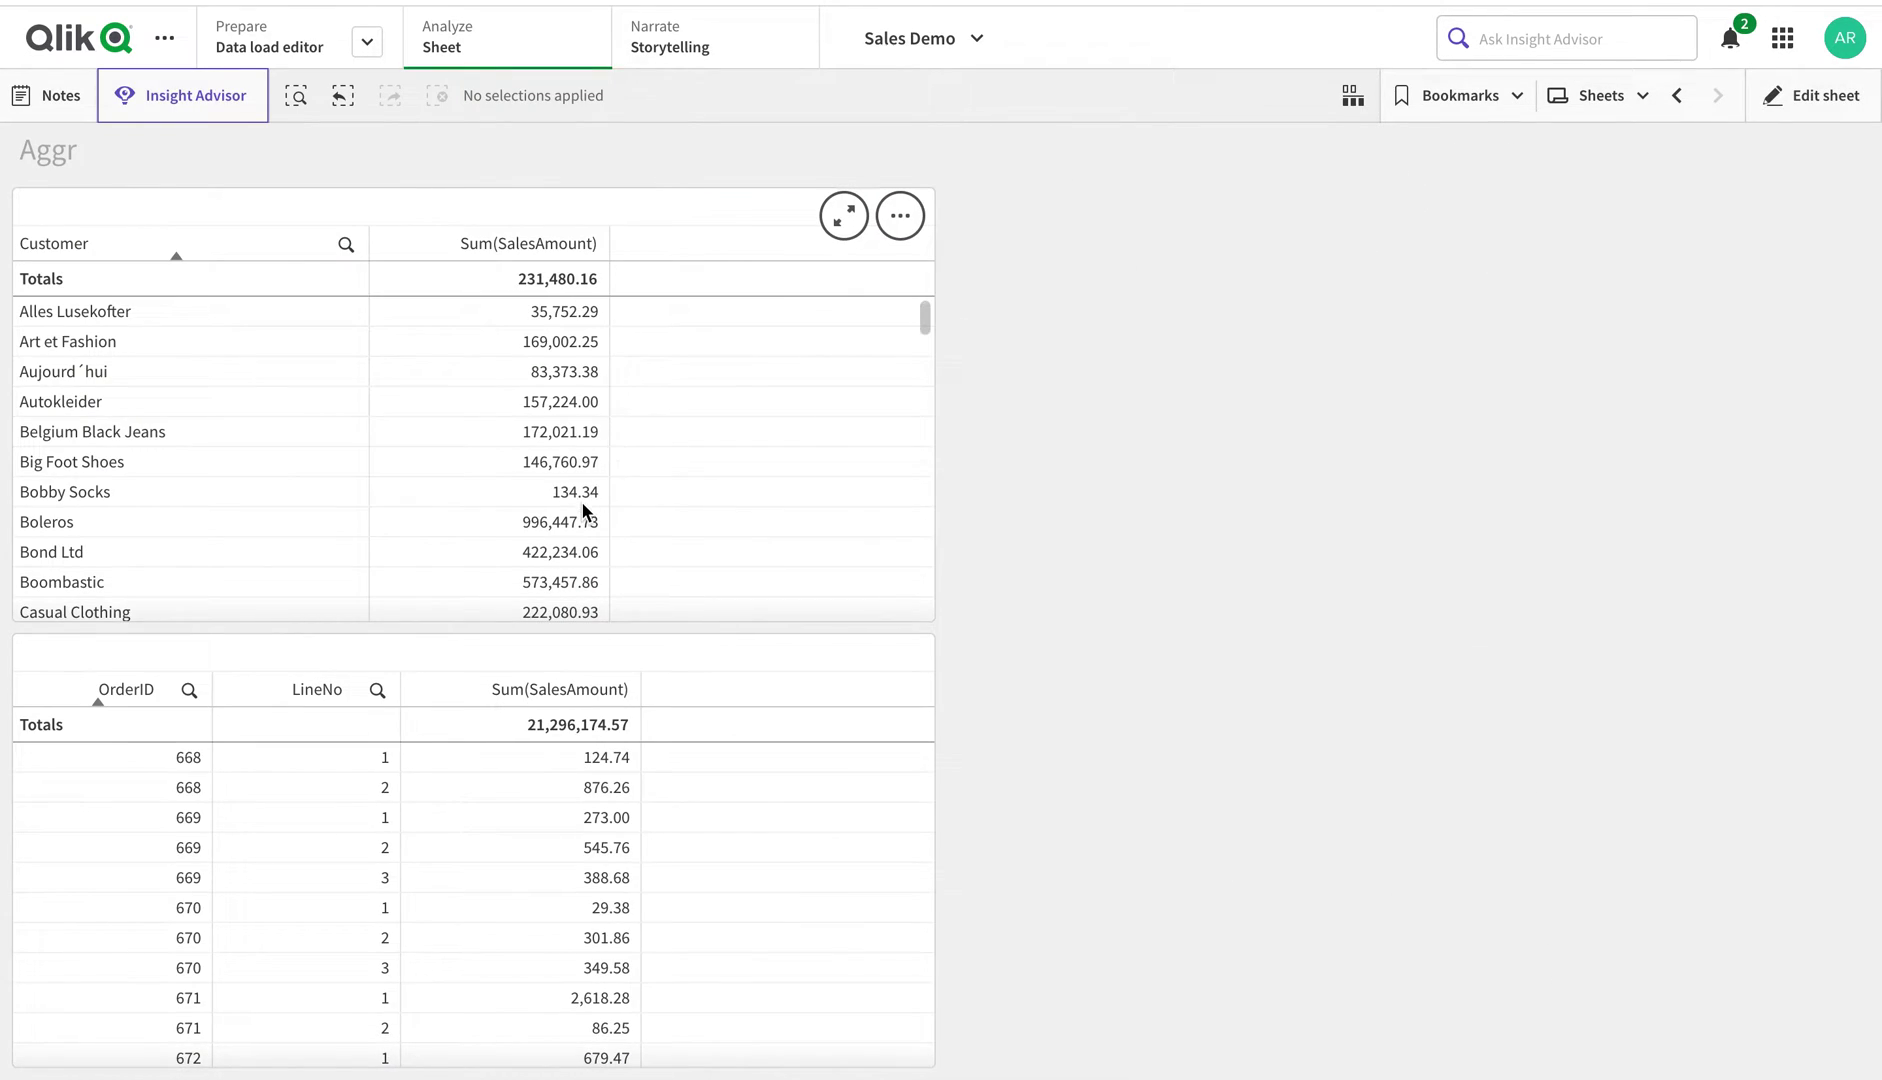
{"action": "scroll", "coordinate": [581, 501], "scroll_direction": "down", "scroll_amount": 10}
{"action": "scroll", "coordinate": [529, 515], "scroll_direction": "up", "scroll_amount": 10}
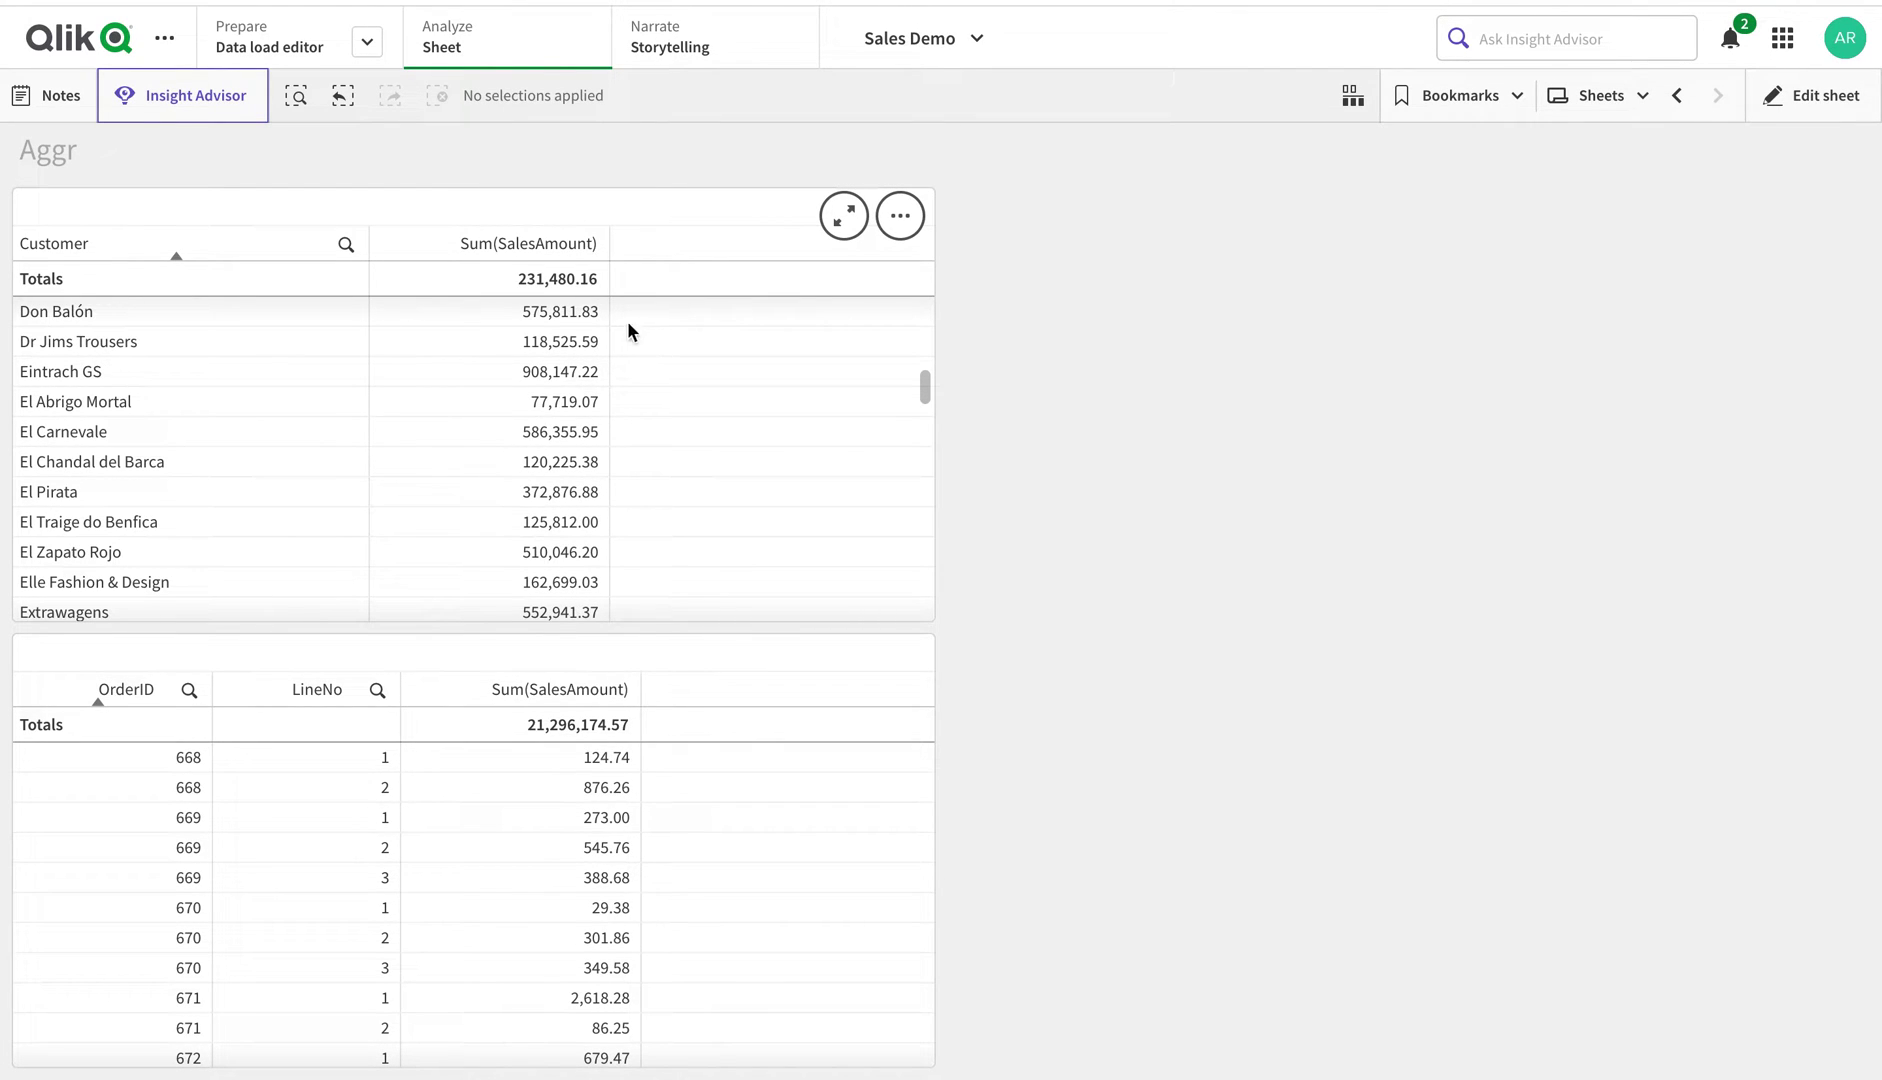
{"action": "left_click", "coordinate": [200, 312]}
{"action": "left_click", "coordinate": [326, 199]}
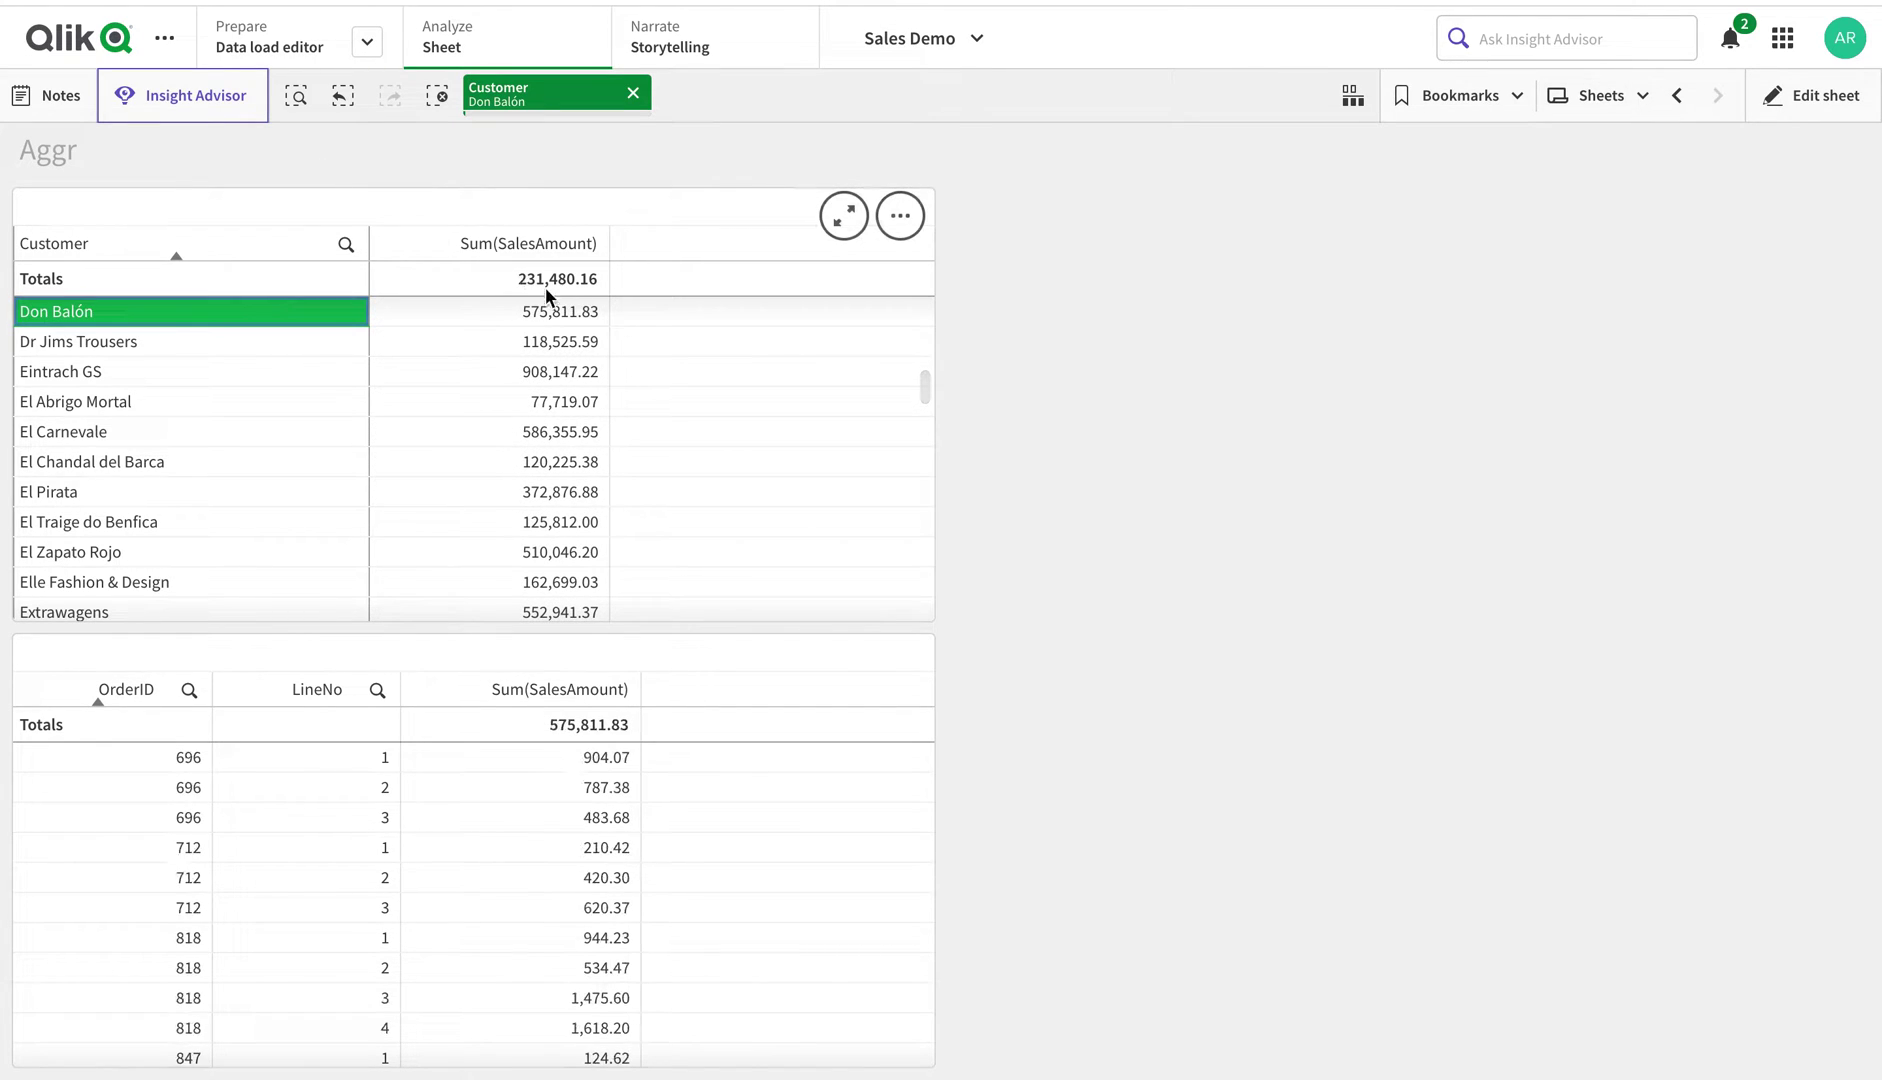
Replace the customer filter with Alles Lusekofter, Art et Fashion and Aujourd´hui to check the Totals row, and clear that selection
{"action": "left_click", "coordinate": [633, 92]}
{"action": "left_click_drag", "start_coordinate": [110, 379], "coordinate": [112, 318]}
{"action": "left_click", "coordinate": [326, 198]}
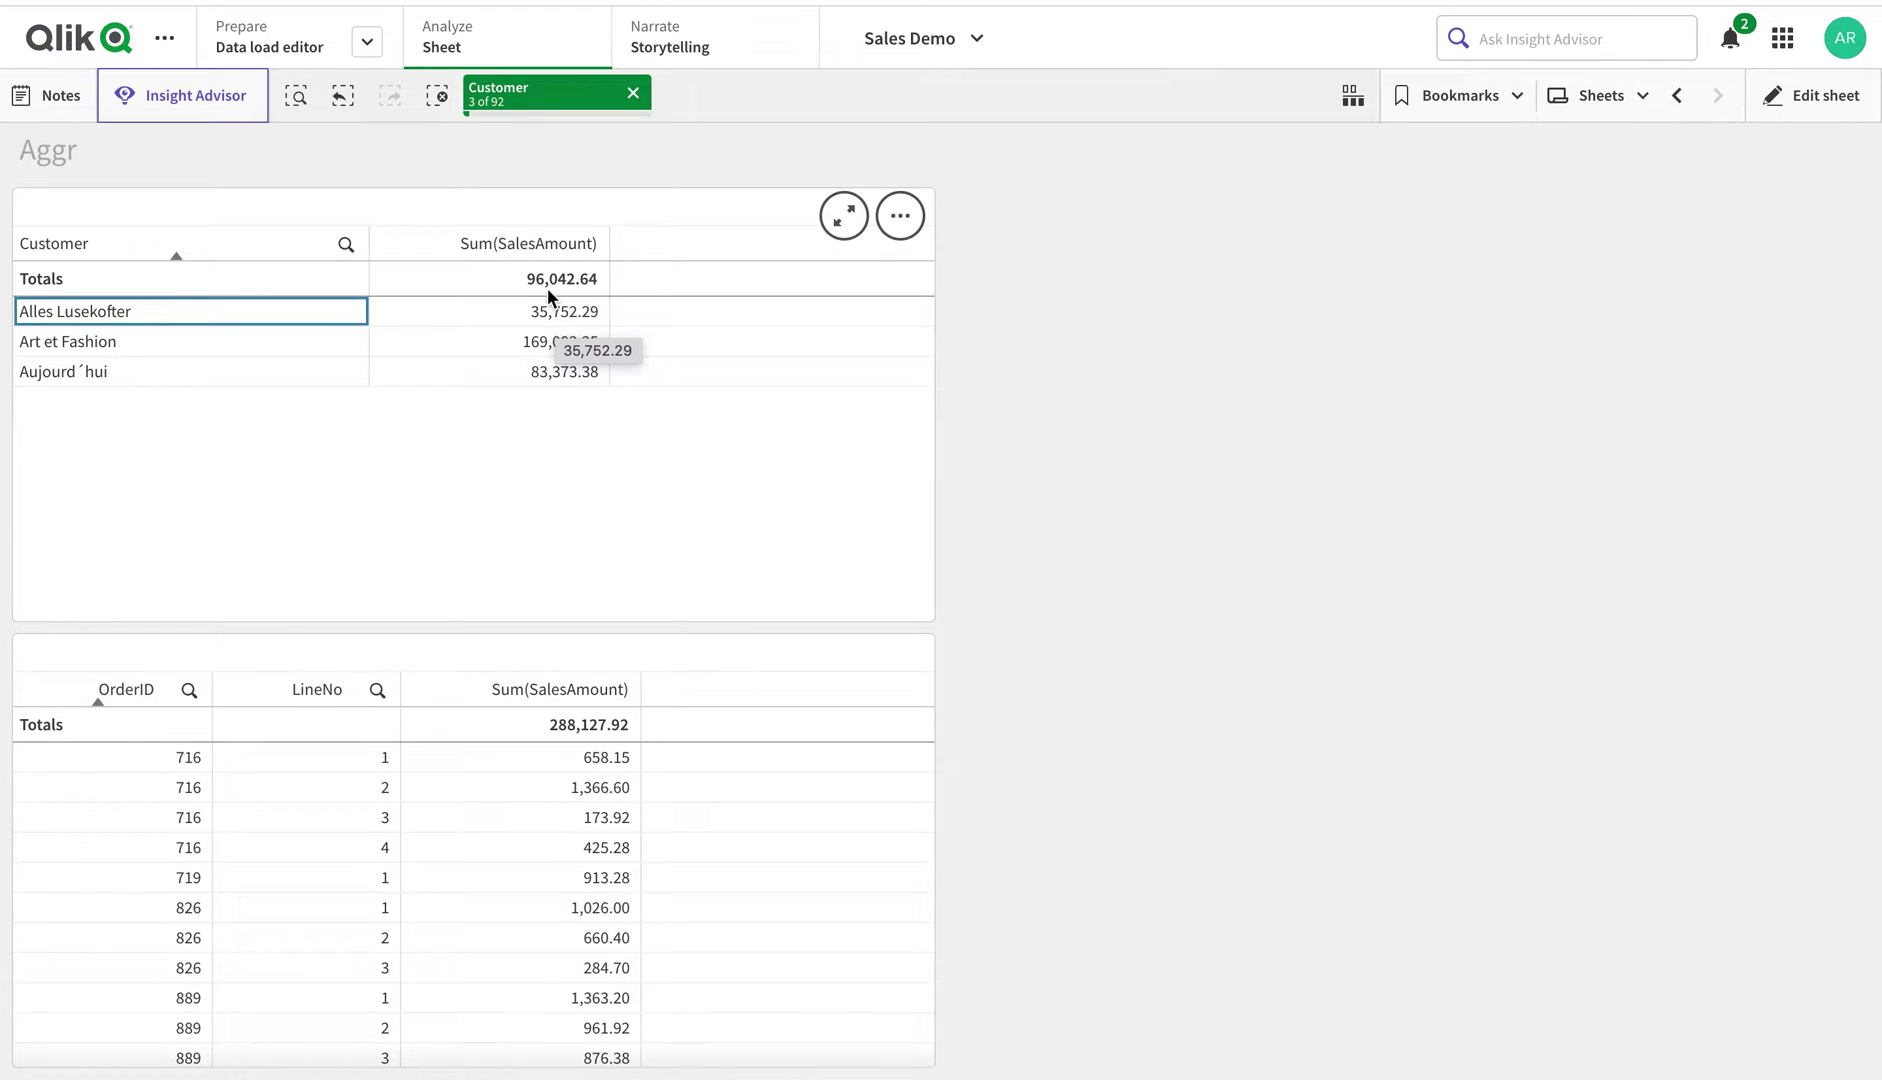
{"action": "left_click", "coordinate": [633, 100]}
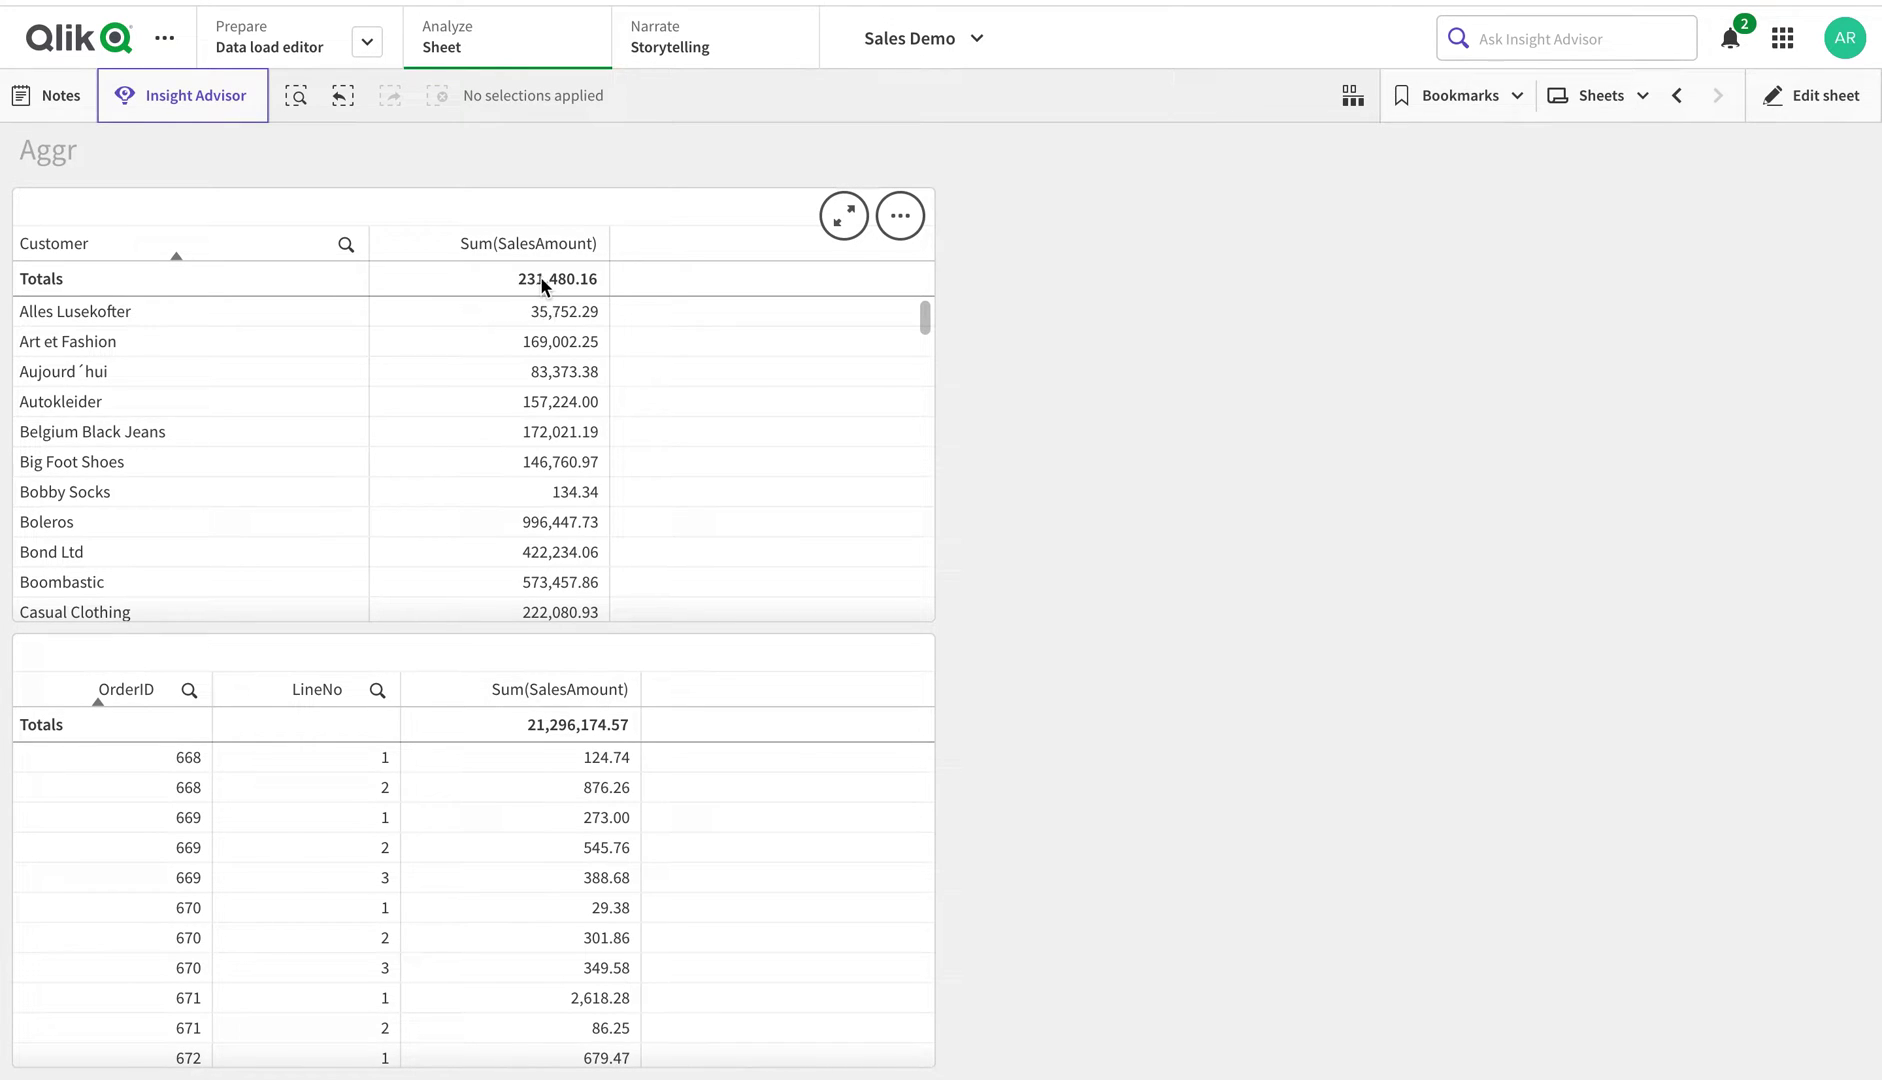
Return to sheet editing and copy the expression of the customer table's SalesAmount measure
{"action": "left_click", "coordinate": [1815, 97]}
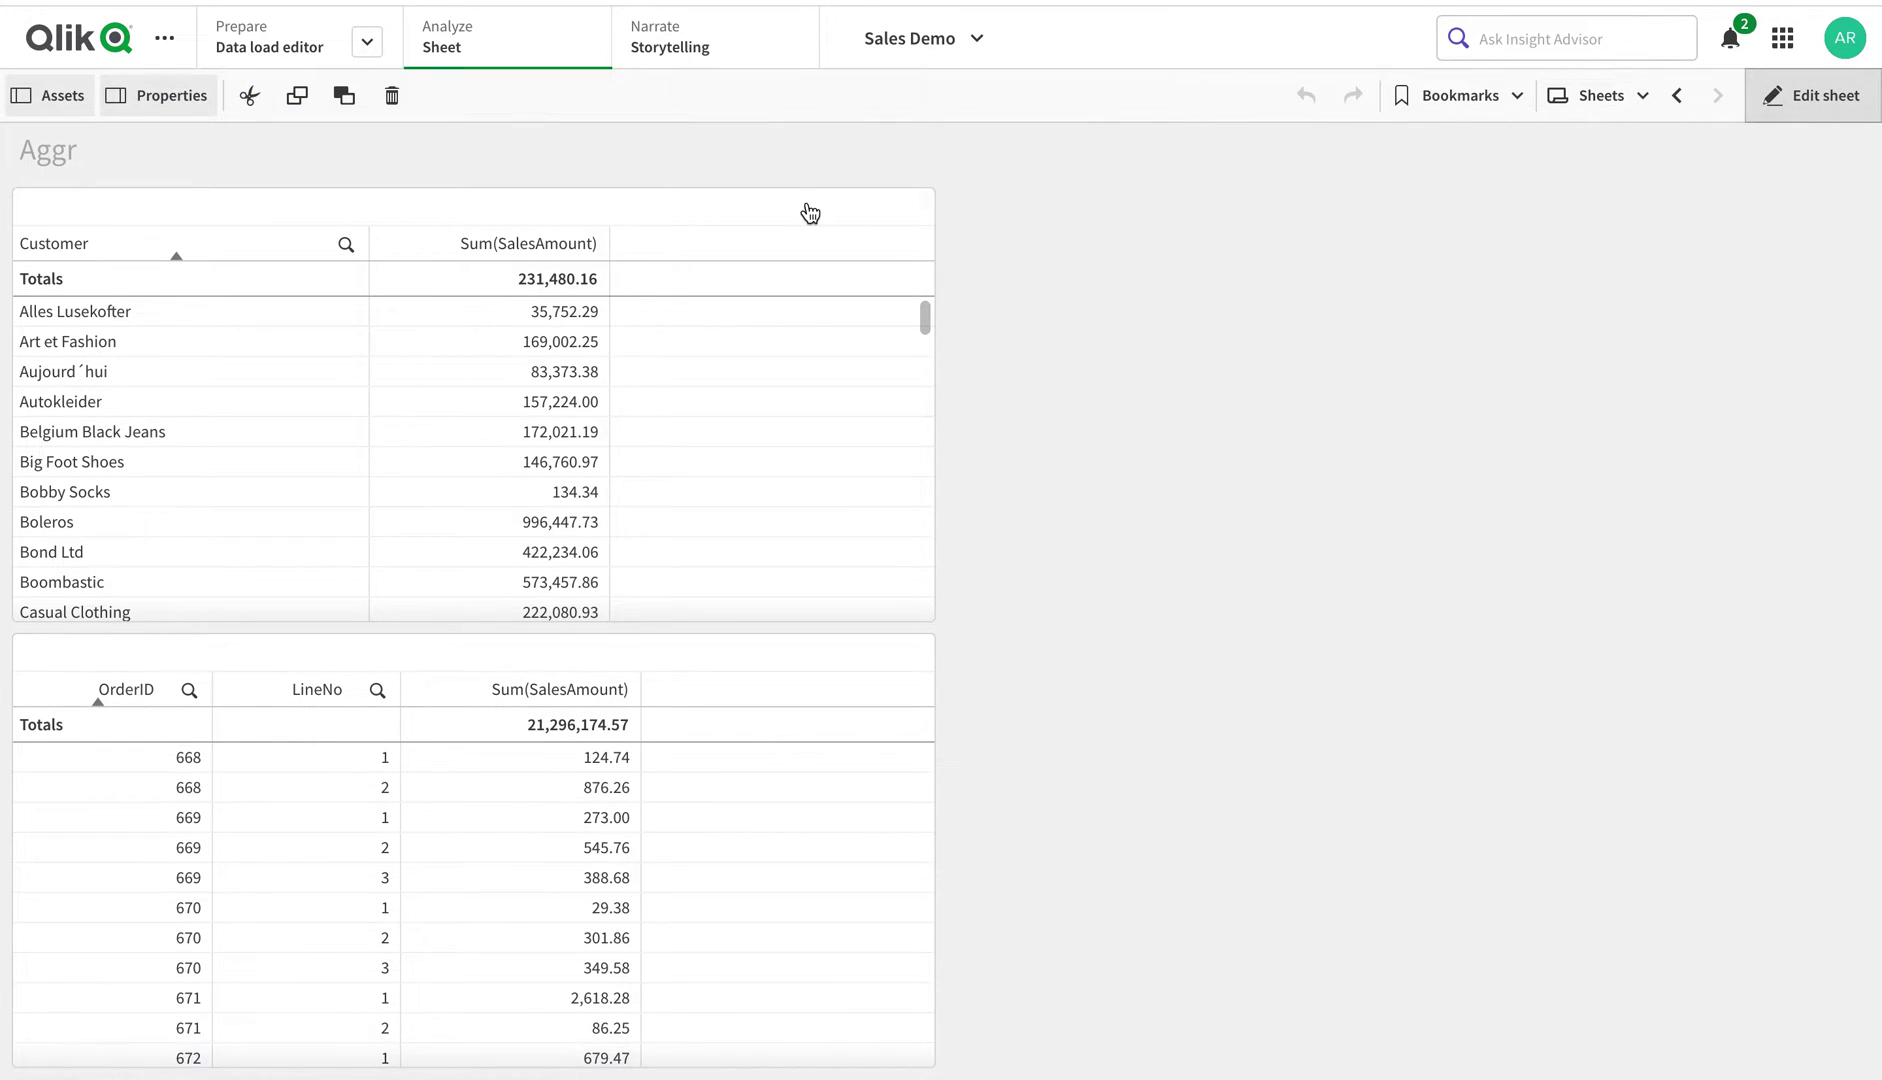
{"action": "left_click", "coordinate": [808, 212]}
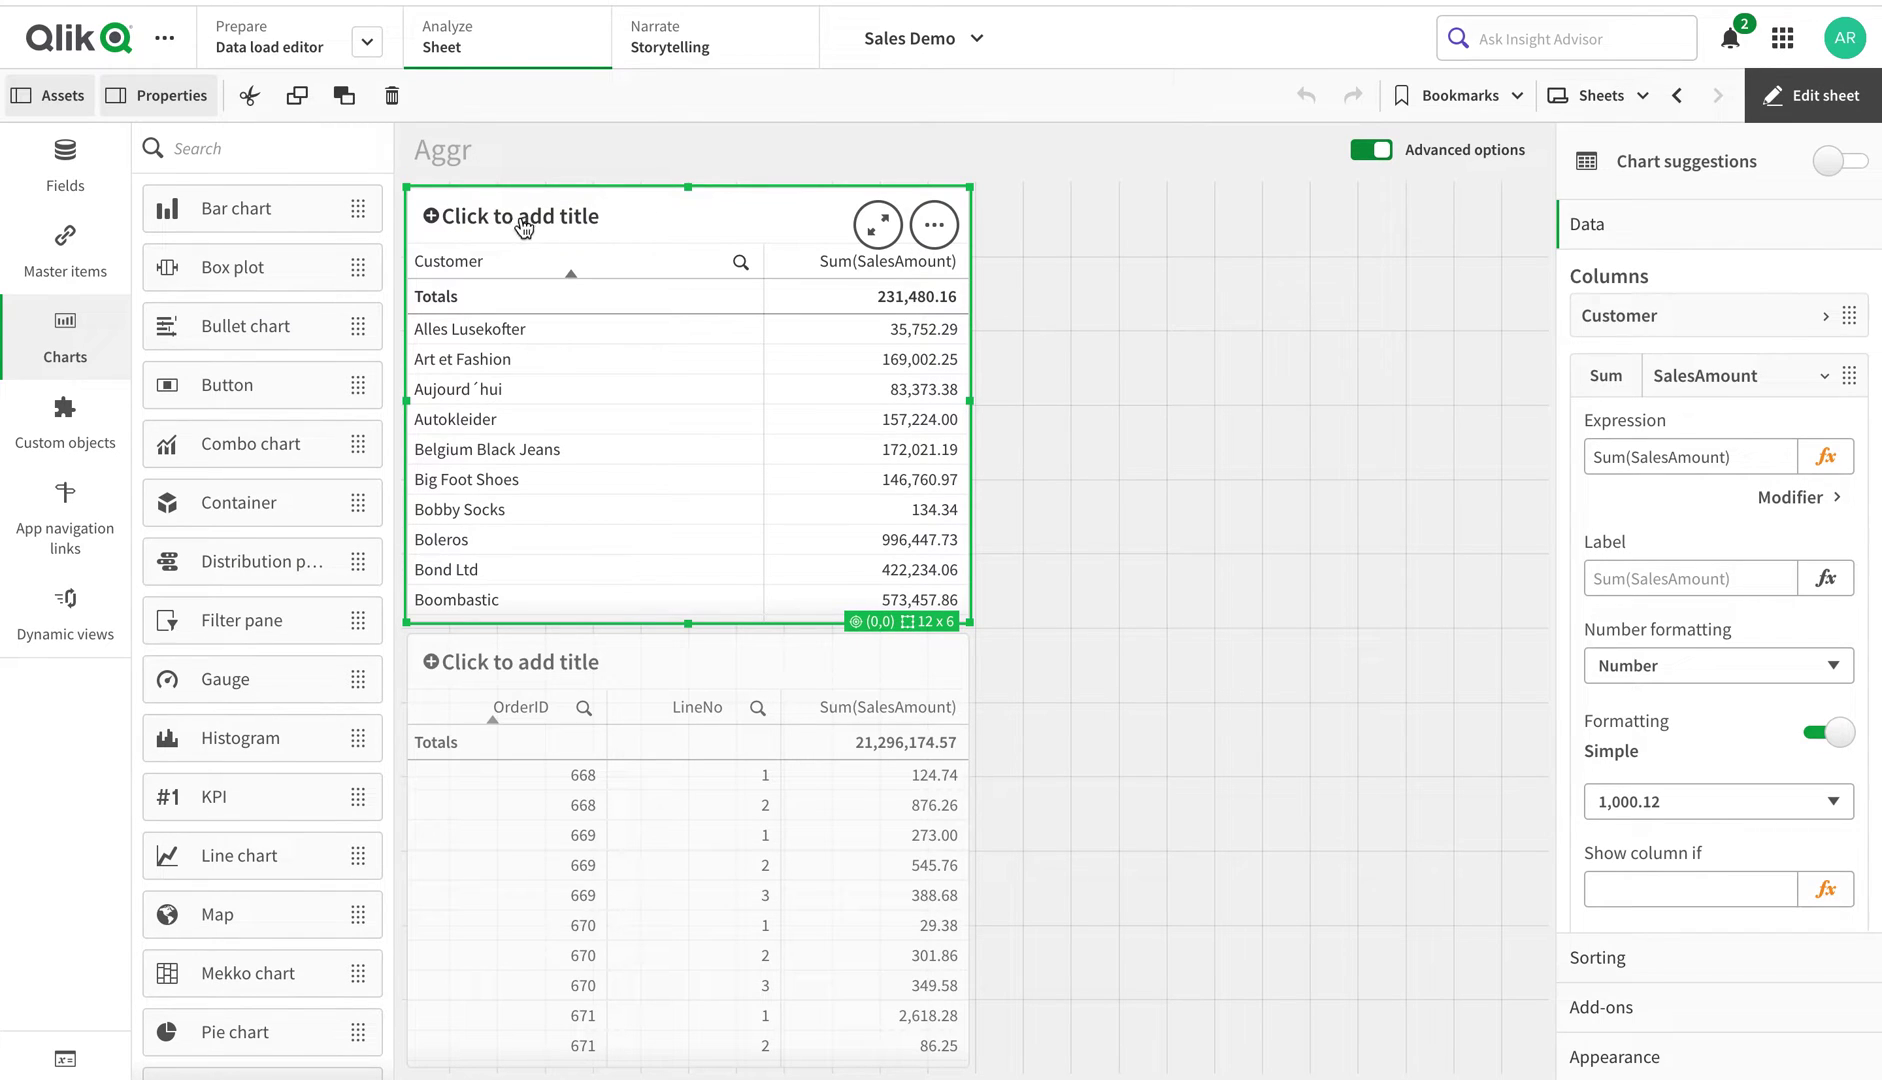
{"action": "left_click", "coordinate": [1728, 458]}
{"action": "key", "text": "ctrl+a"}
{"action": "key", "text": "ctrl+c"}
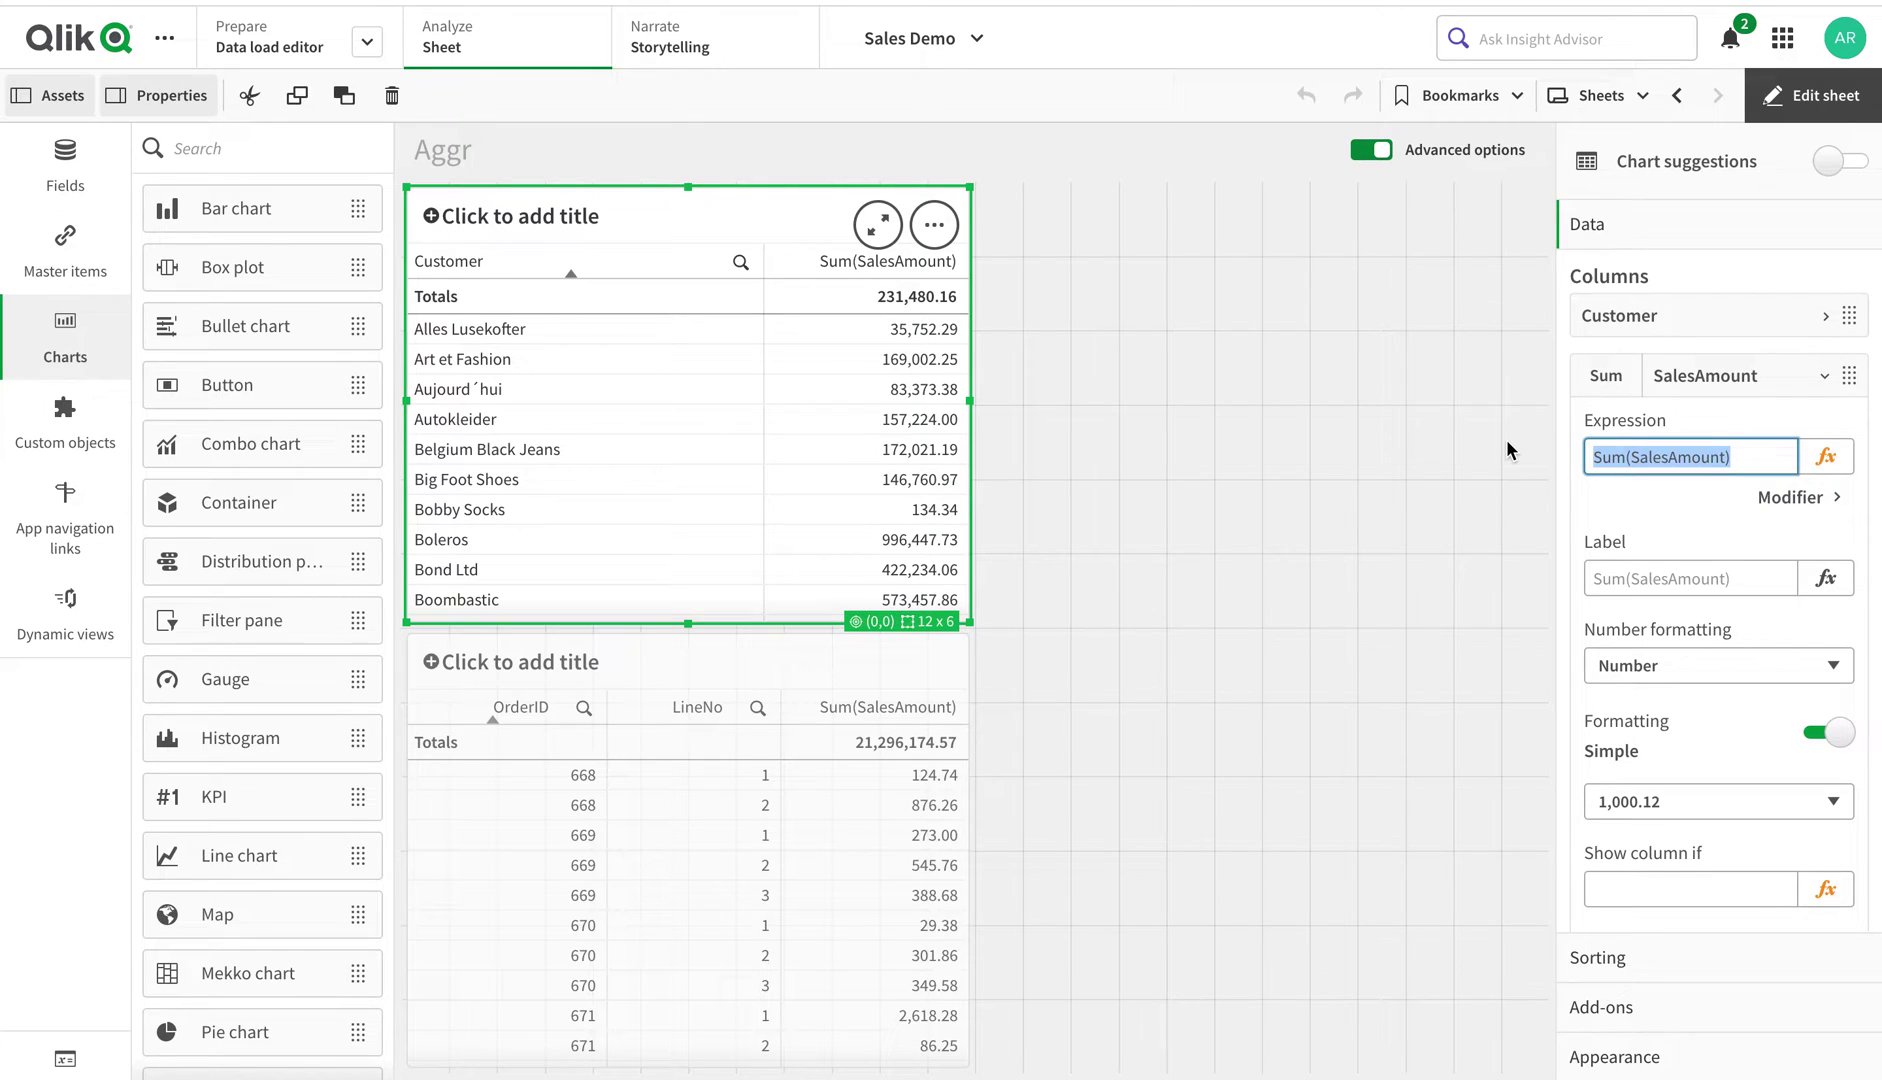
Set the customer table's title to the copied expression Sum(SalesAmount)
{"action": "left_click", "coordinate": [1795, 378]}
{"action": "mouse_move", "coordinate": [1618, 1042]}
{"action": "left_click", "coordinate": [1640, 1056]}
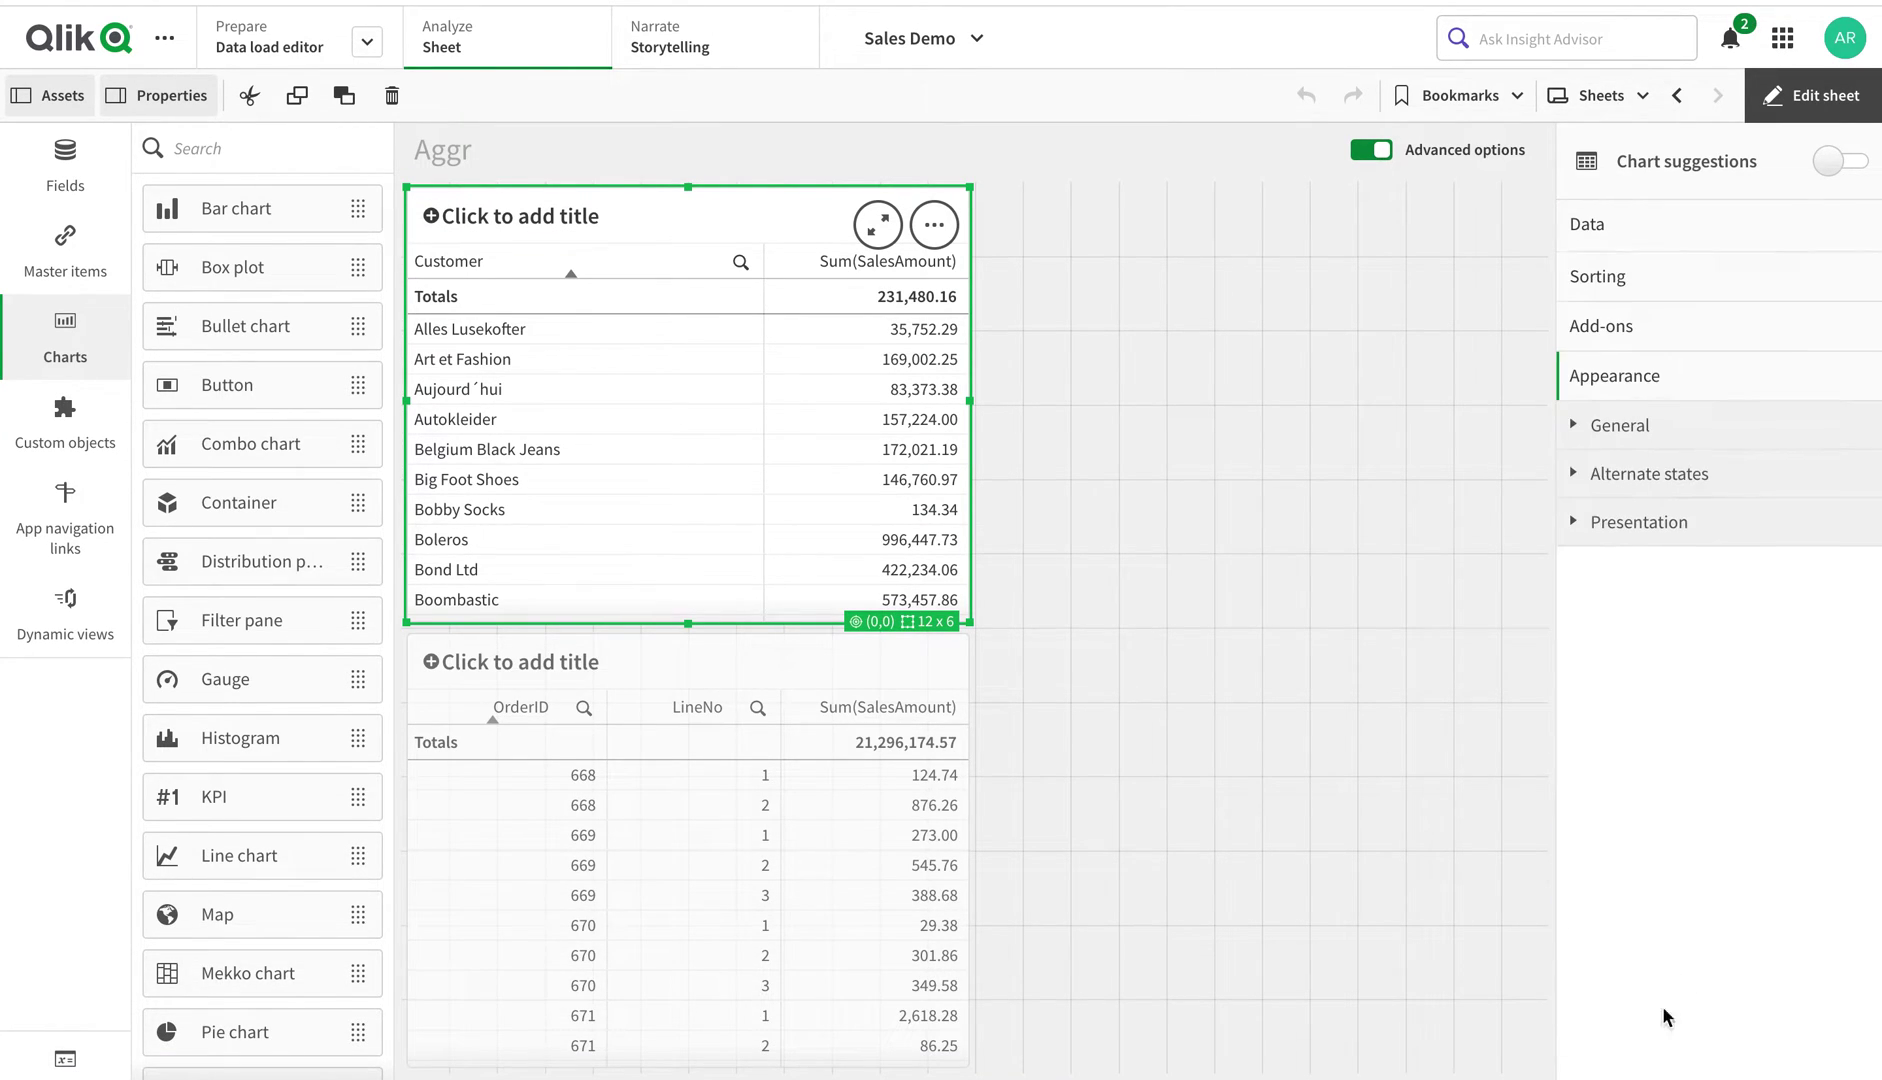
{"action": "left_click", "coordinate": [1670, 428]}
{"action": "left_click", "coordinate": [1645, 580]}
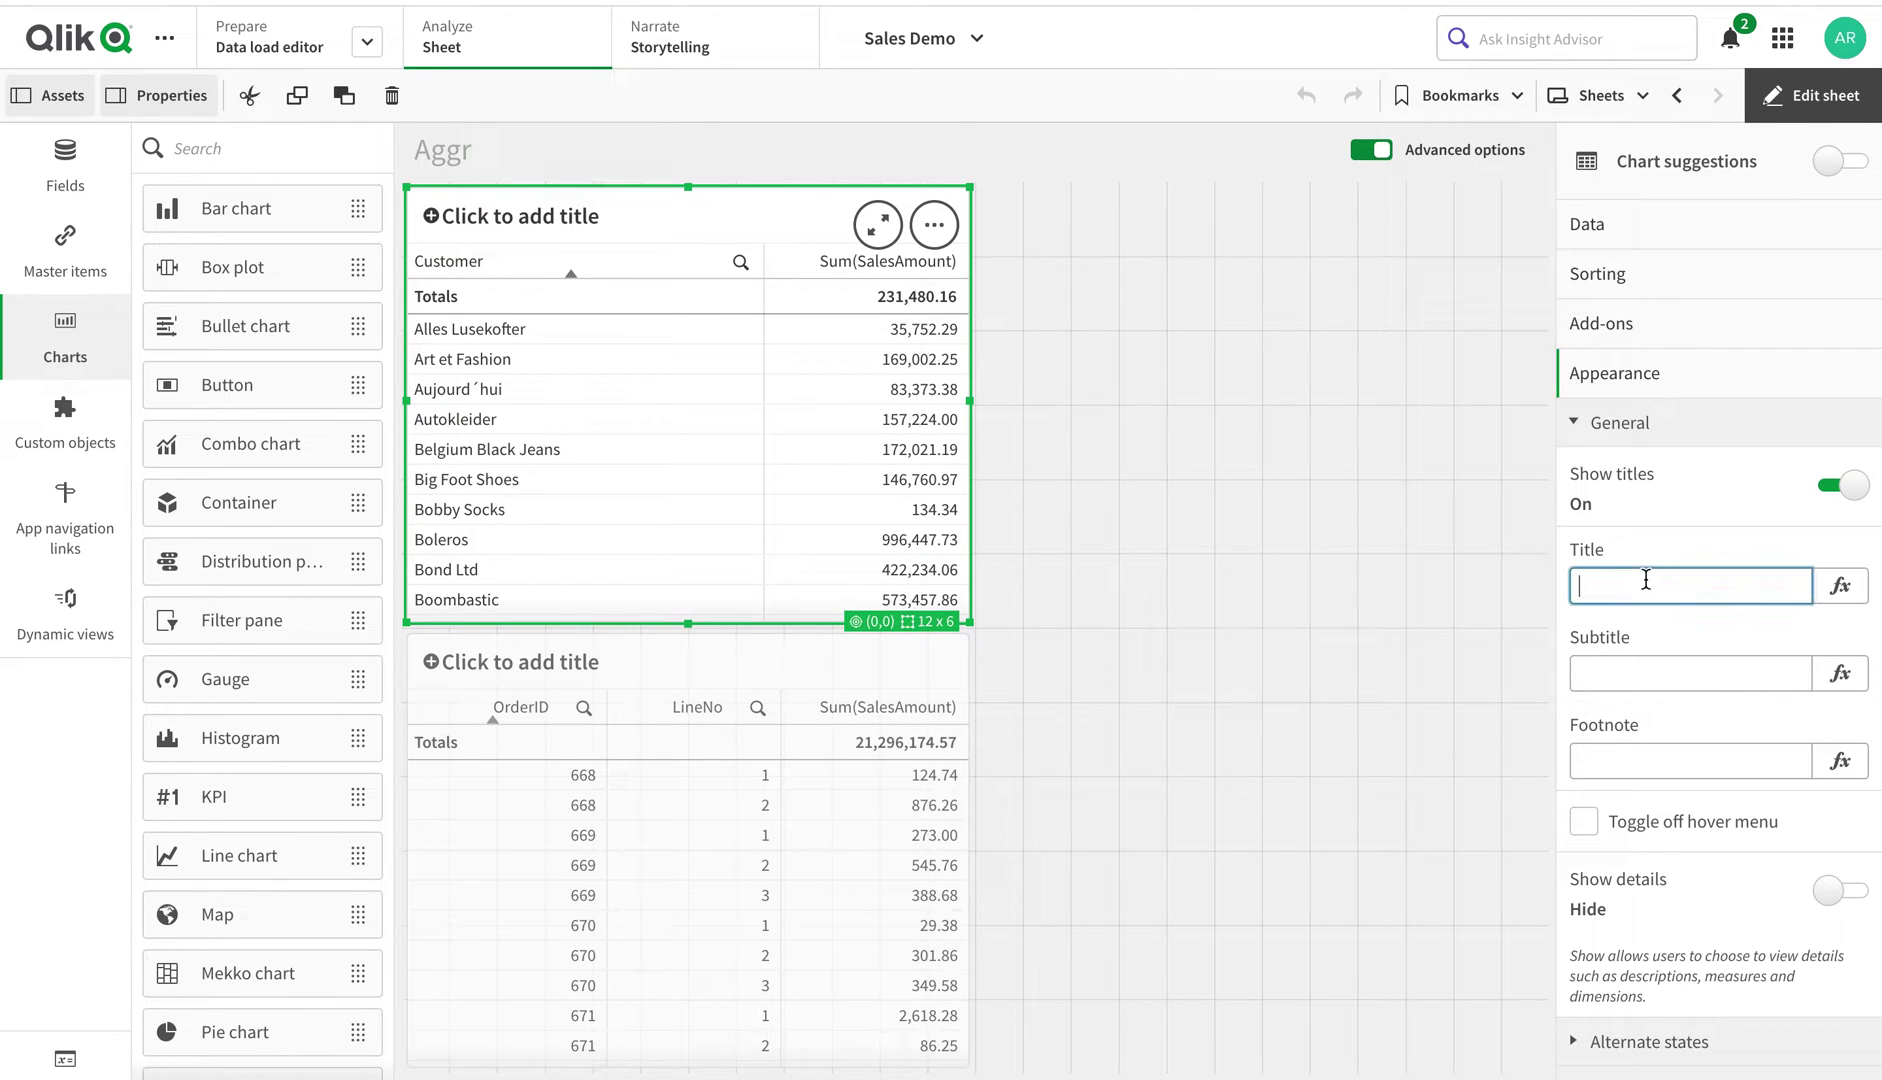
{"action": "left_click", "coordinate": [1840, 586]}
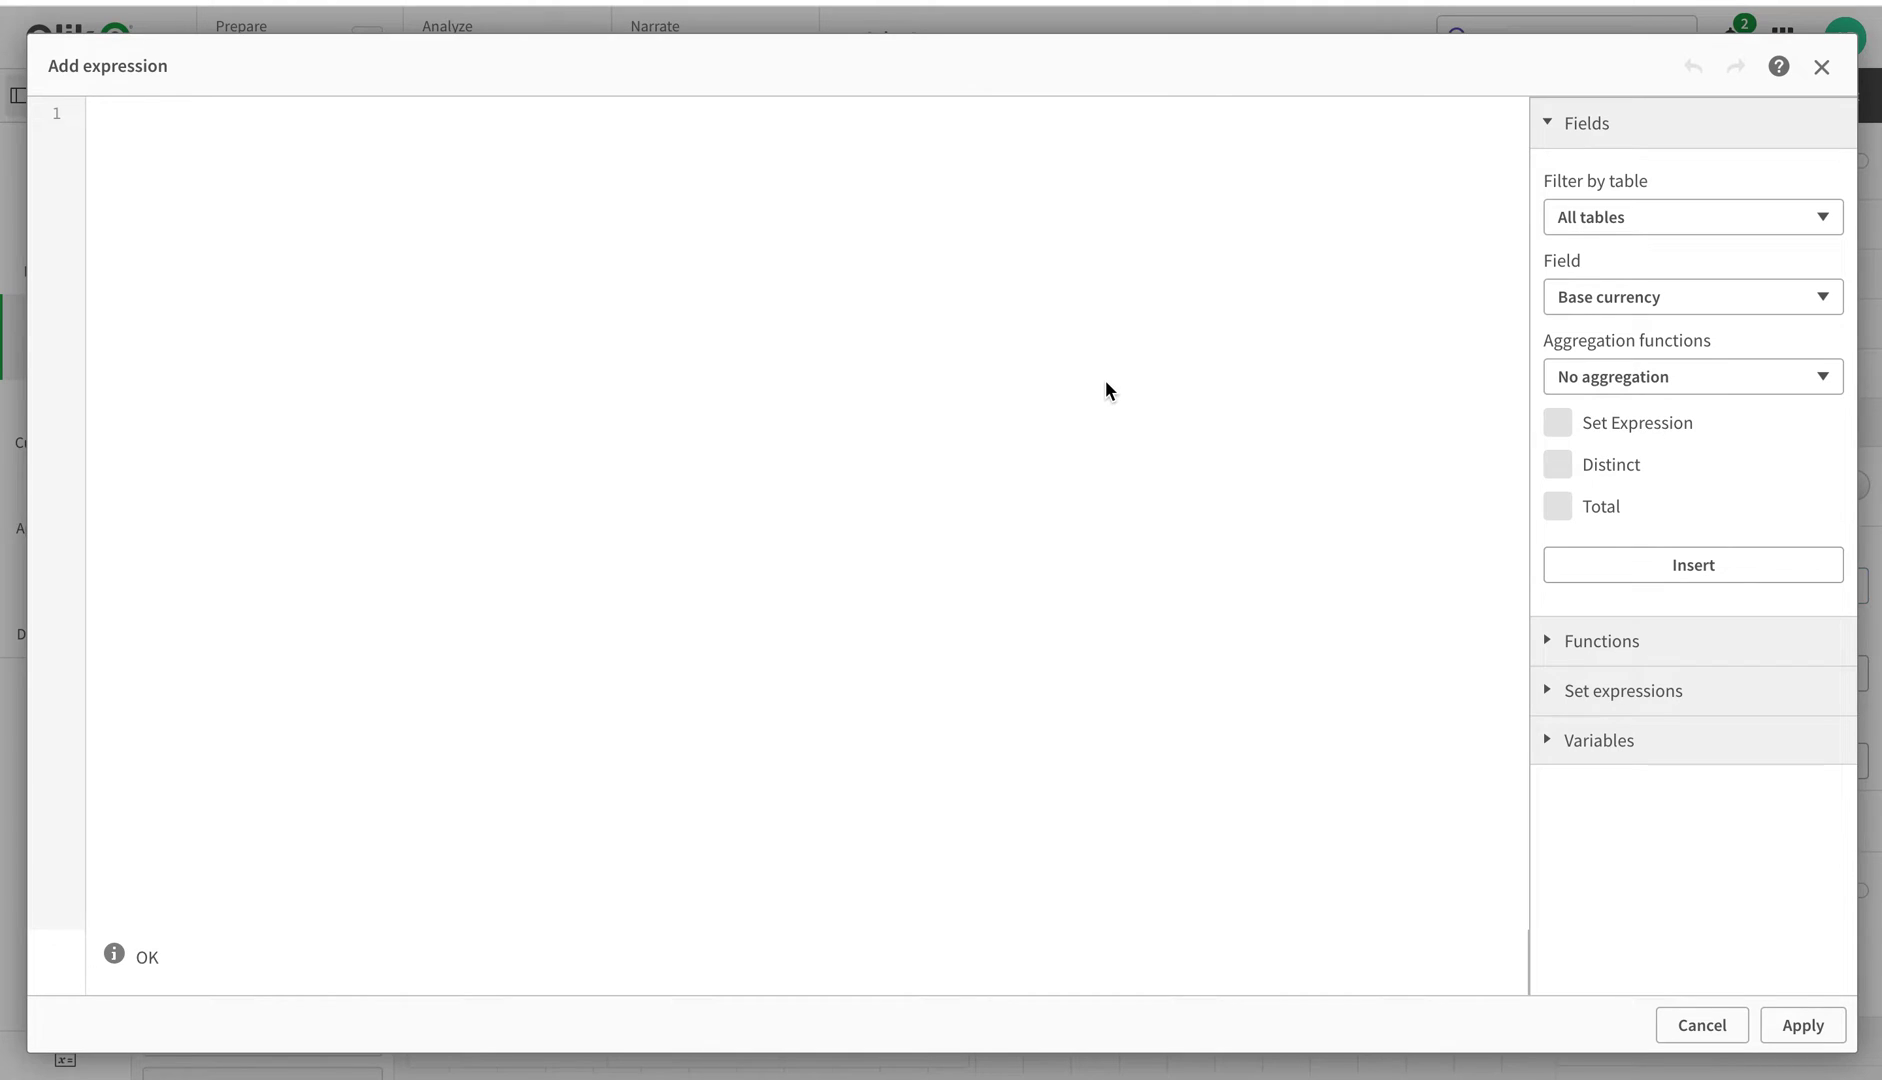
{"action": "key", "text": "ctrl+v"}
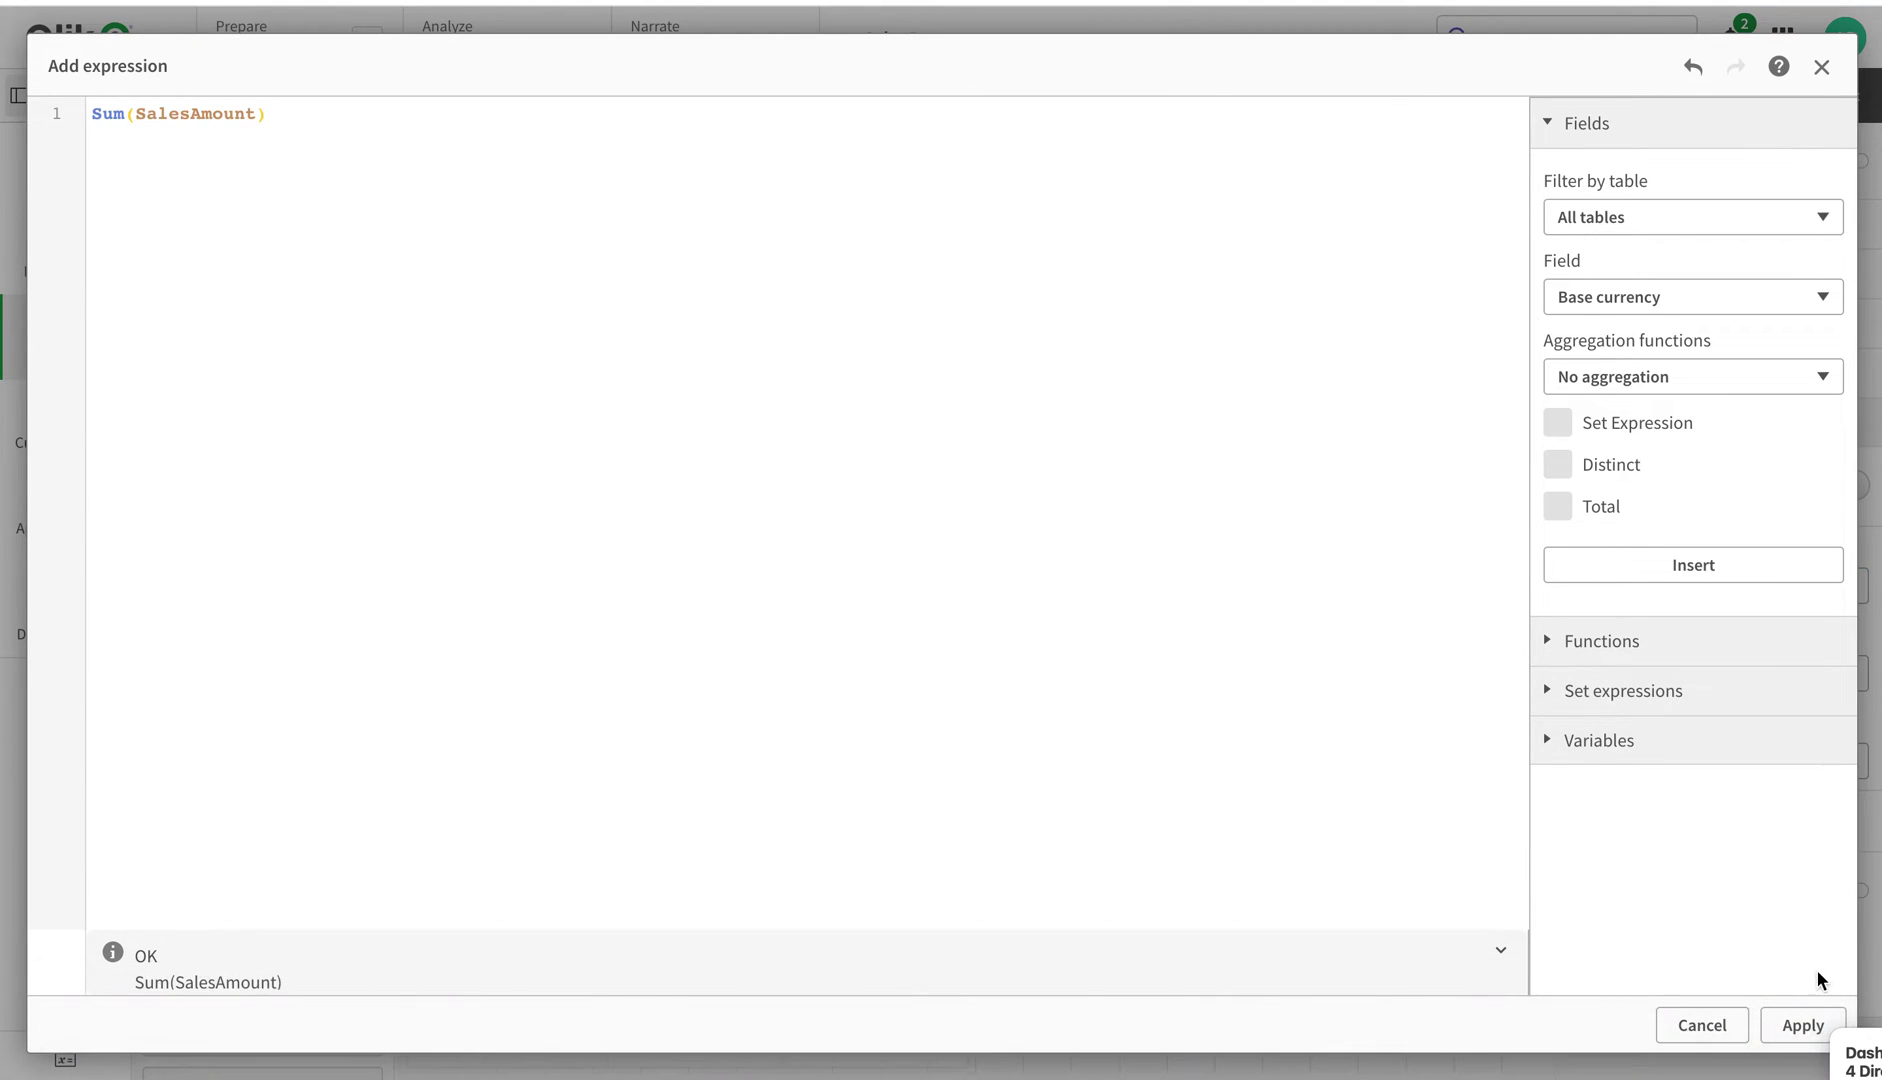
{"action": "left_click", "coordinate": [1802, 1022]}
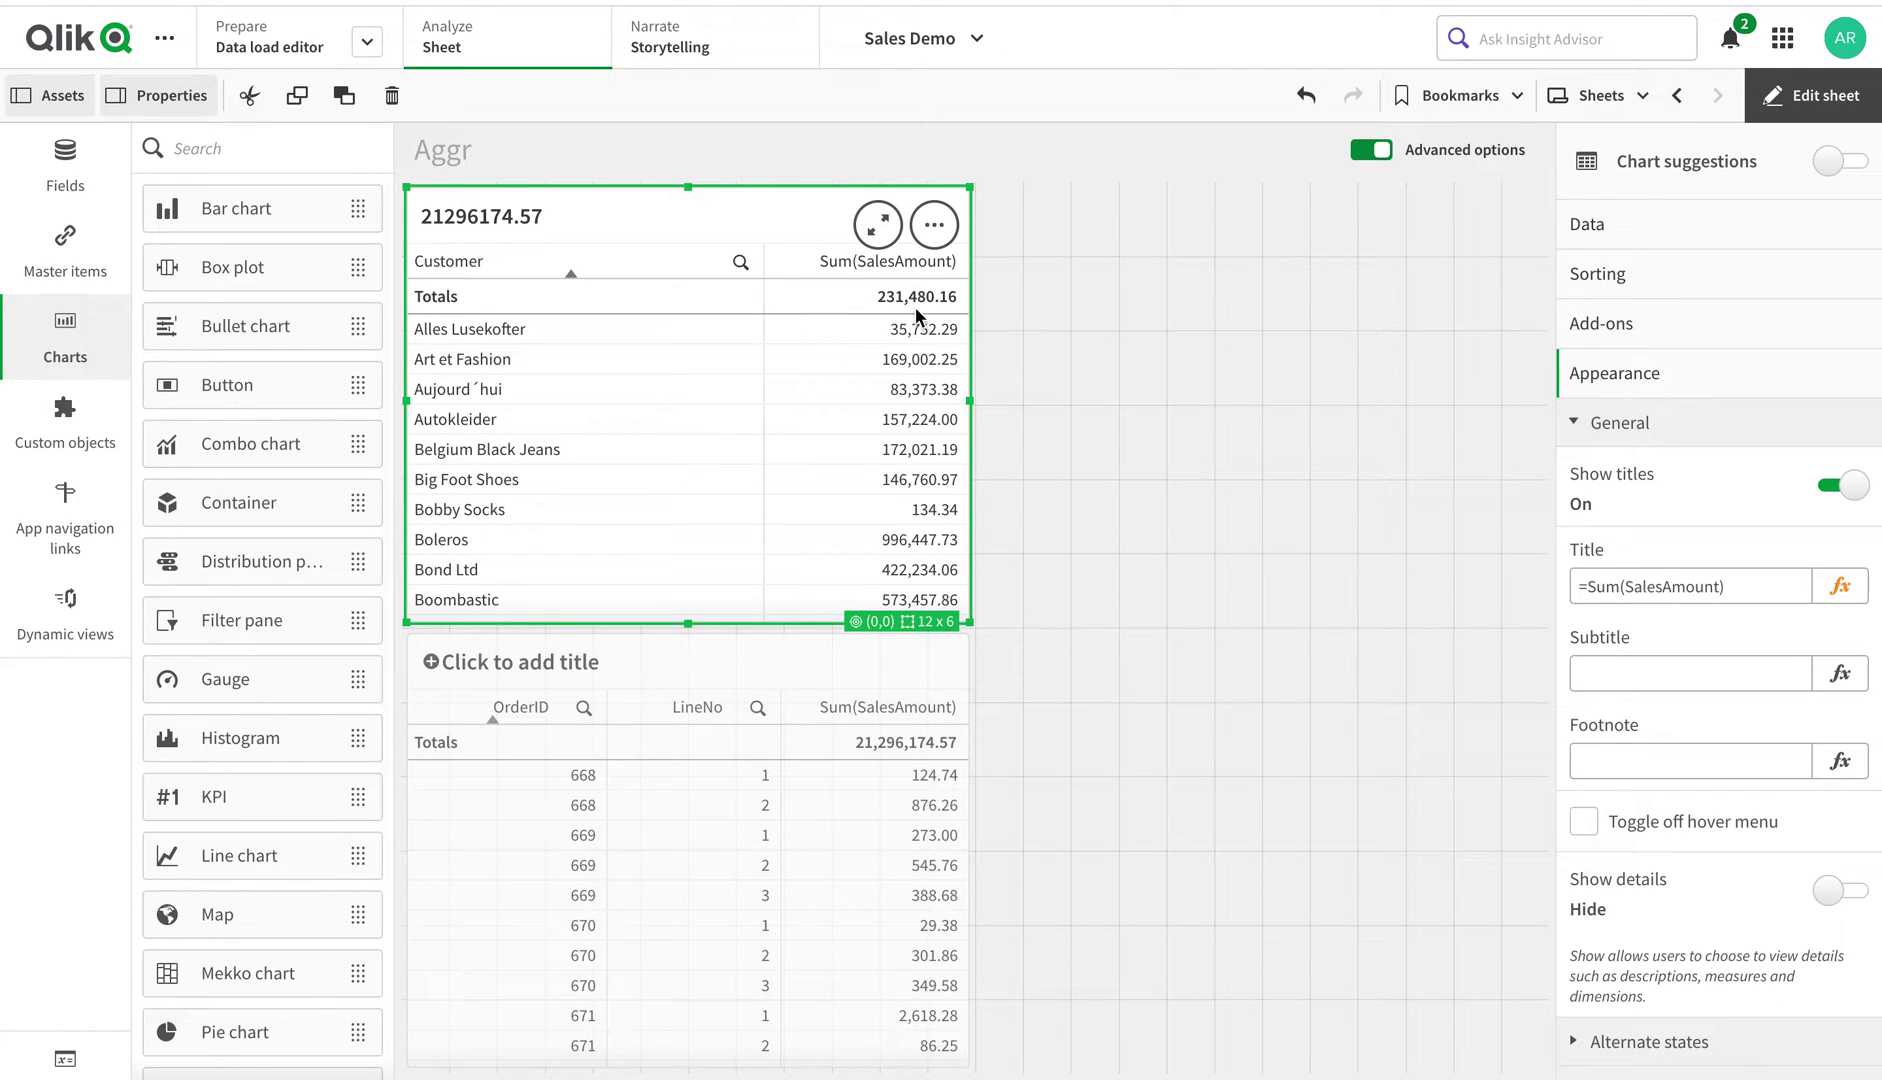
Wrap the title expression in an aggregation by customer so it reads = aggr(Sum(SalesAmount),Customer)
{"action": "left_click", "coordinate": [1840, 586]}
{"action": "left_click", "coordinate": [101, 113]}
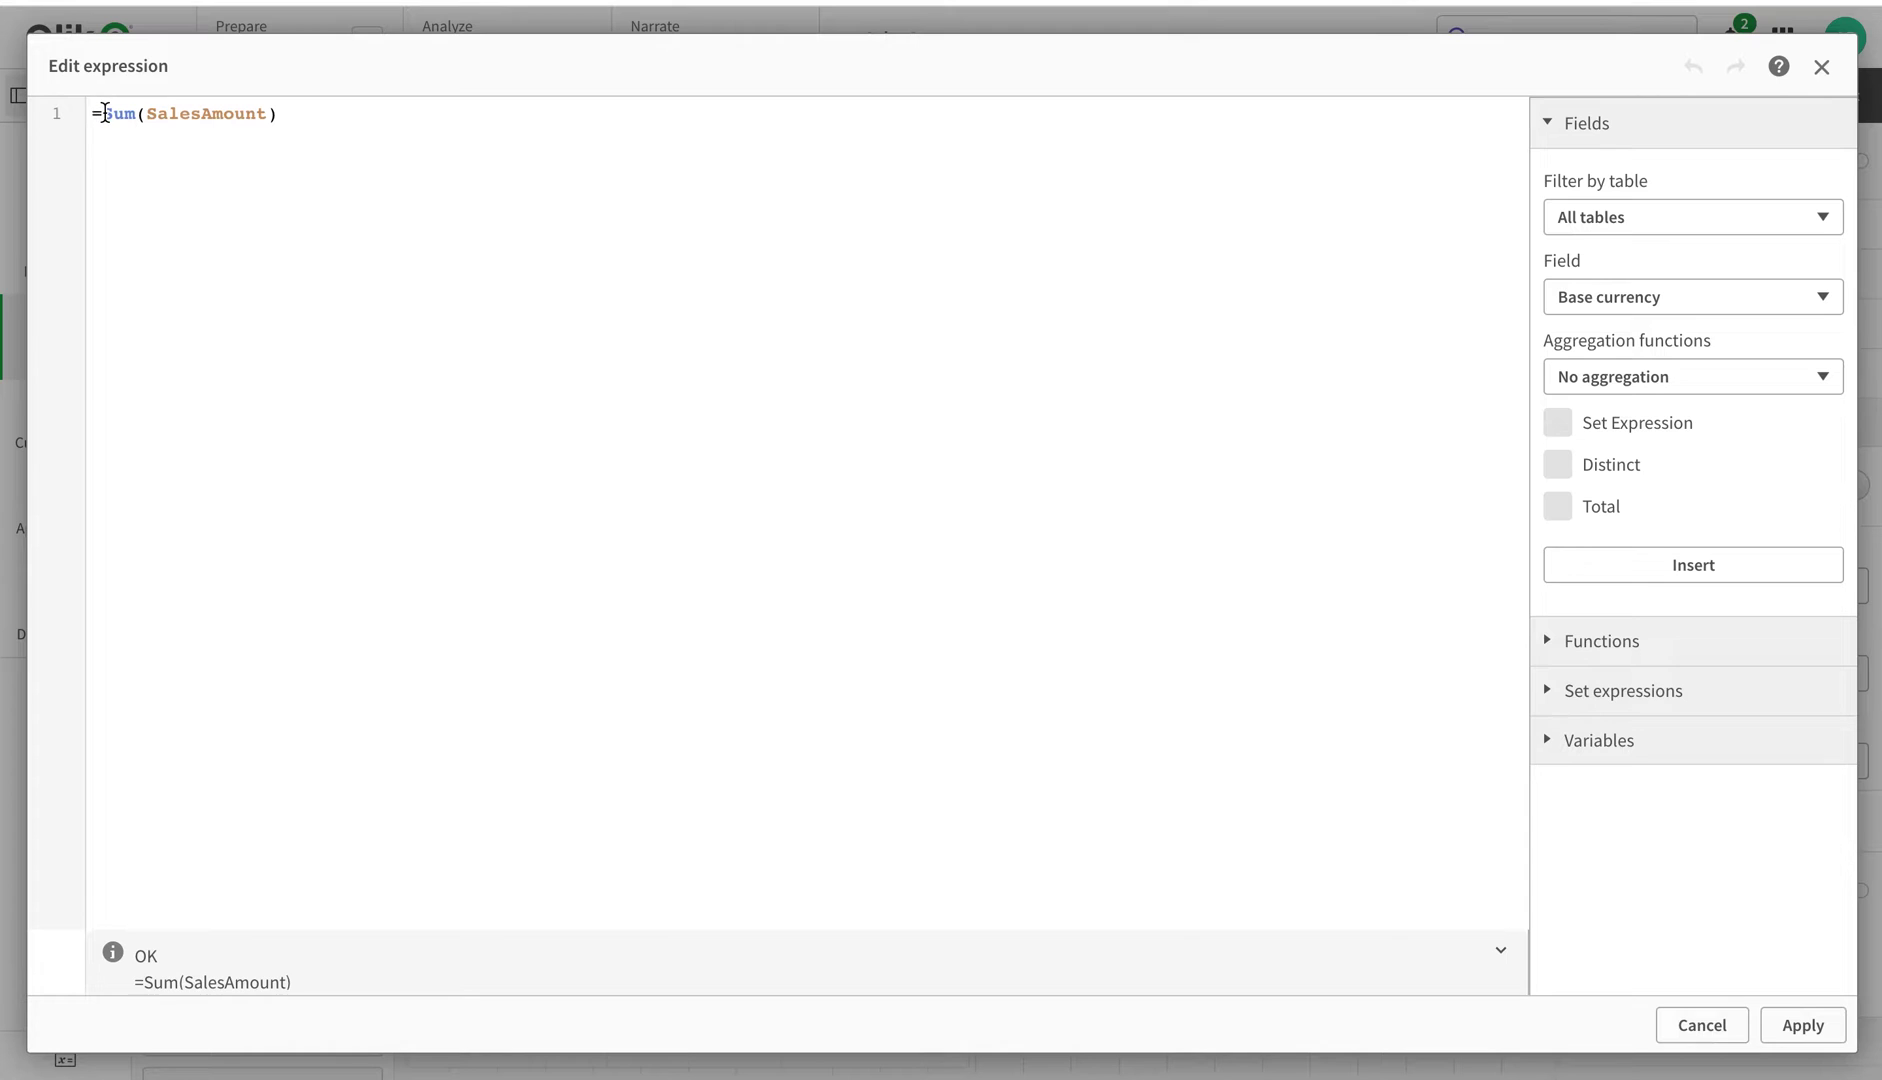
{"action": "type", "text": "aggr"}
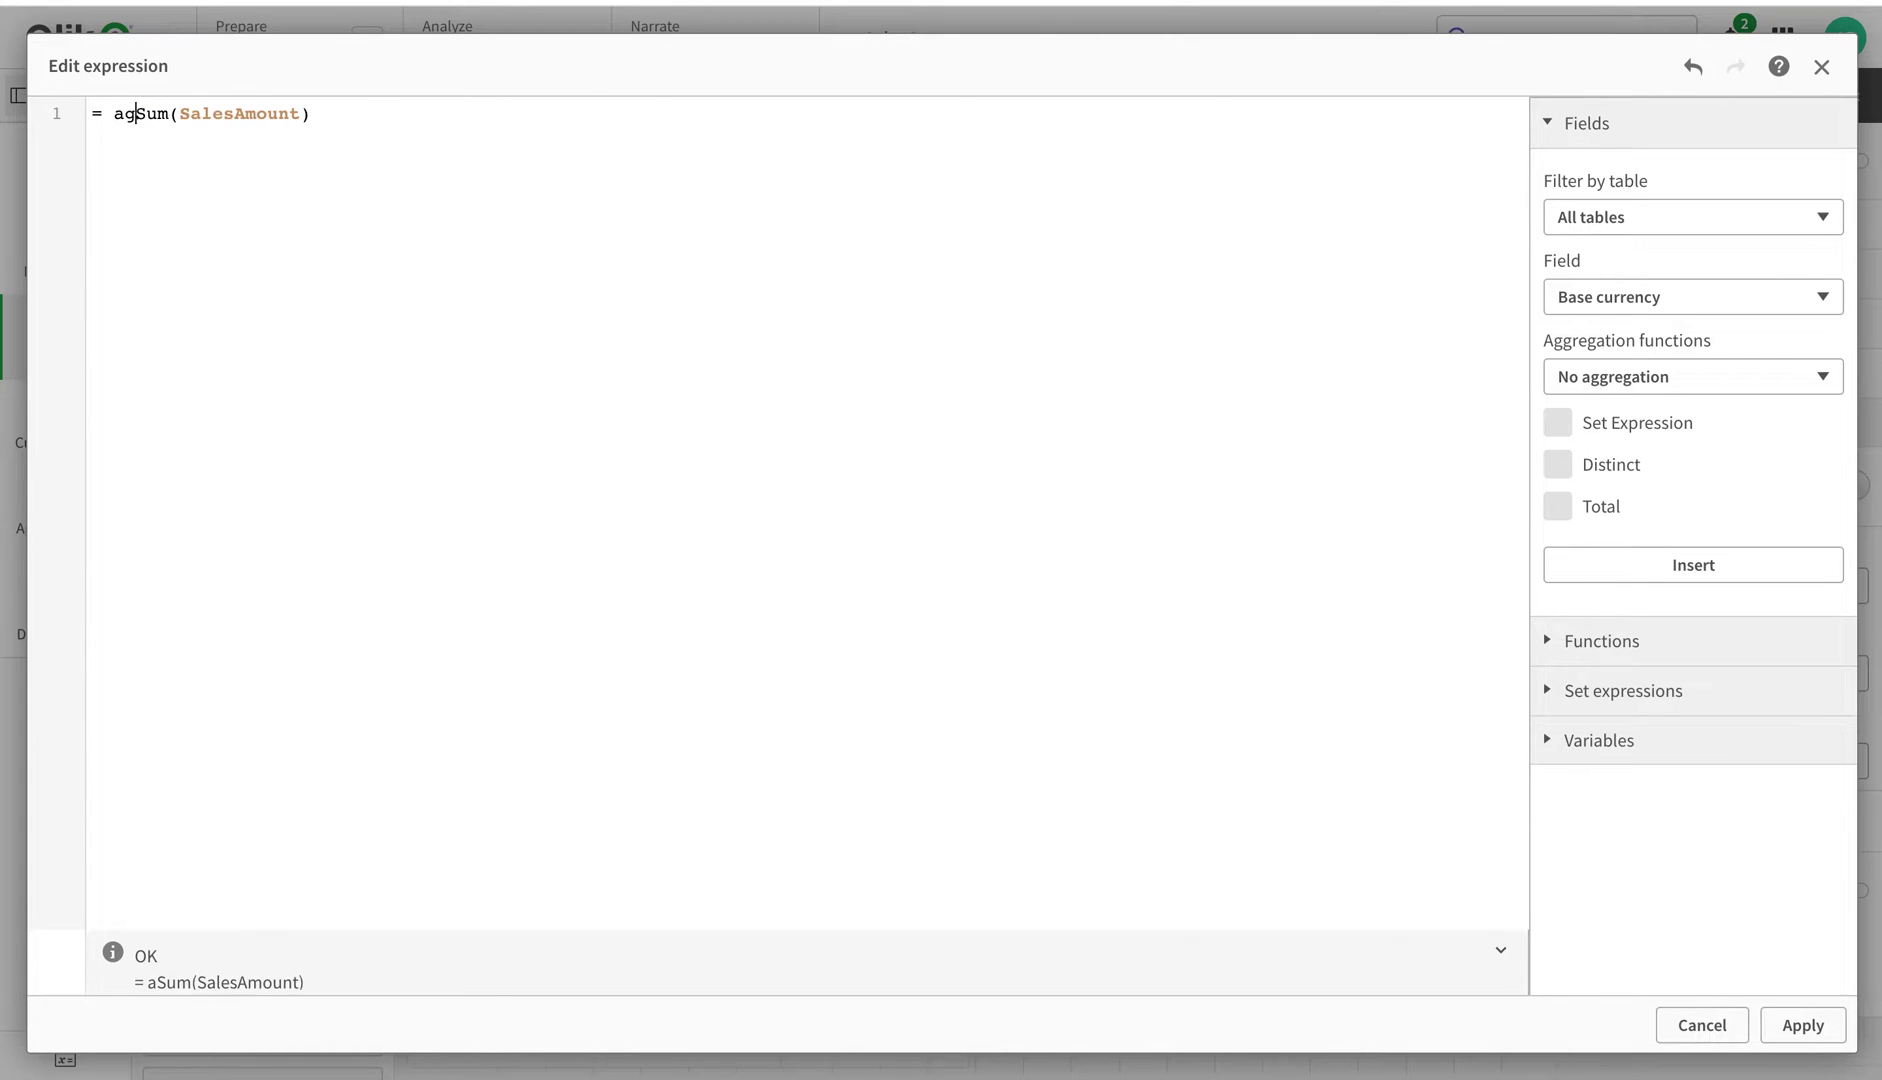
{"action": "type", "text": "("}
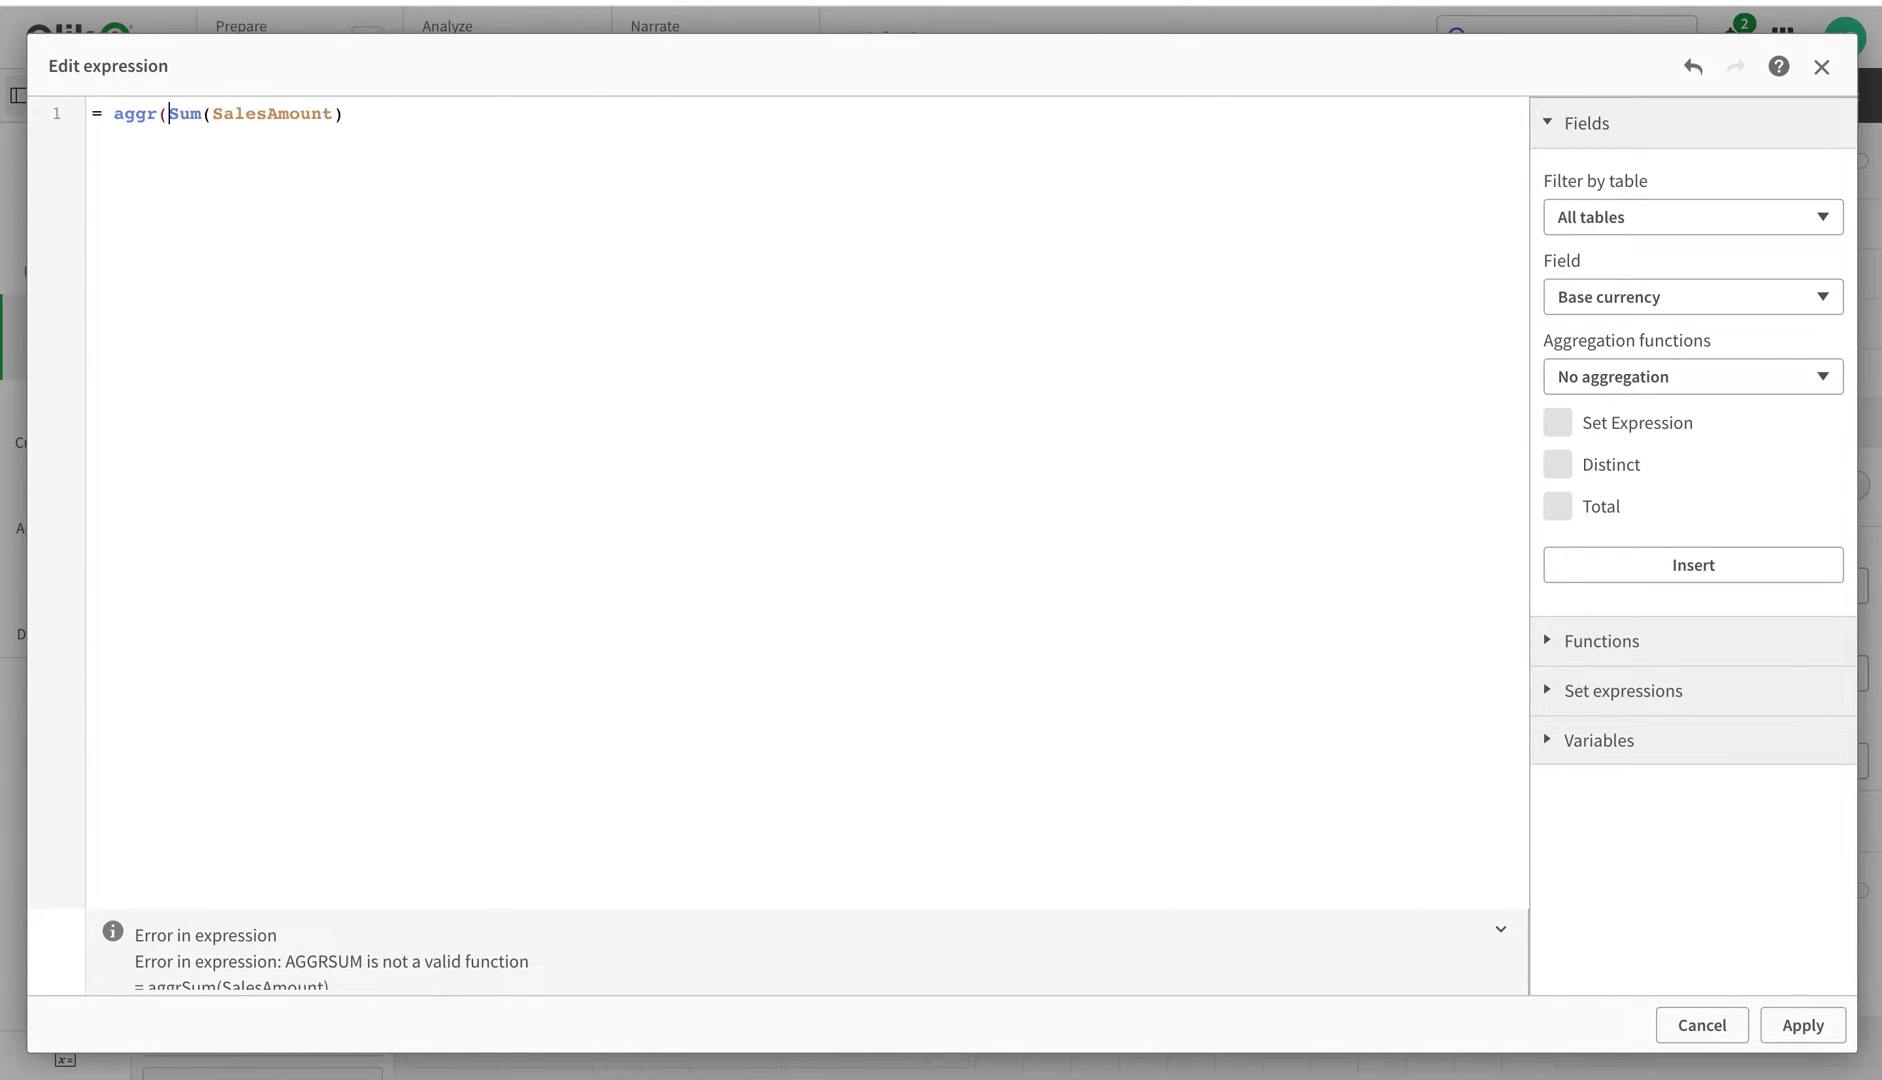
{"action": "type", "text": ","}
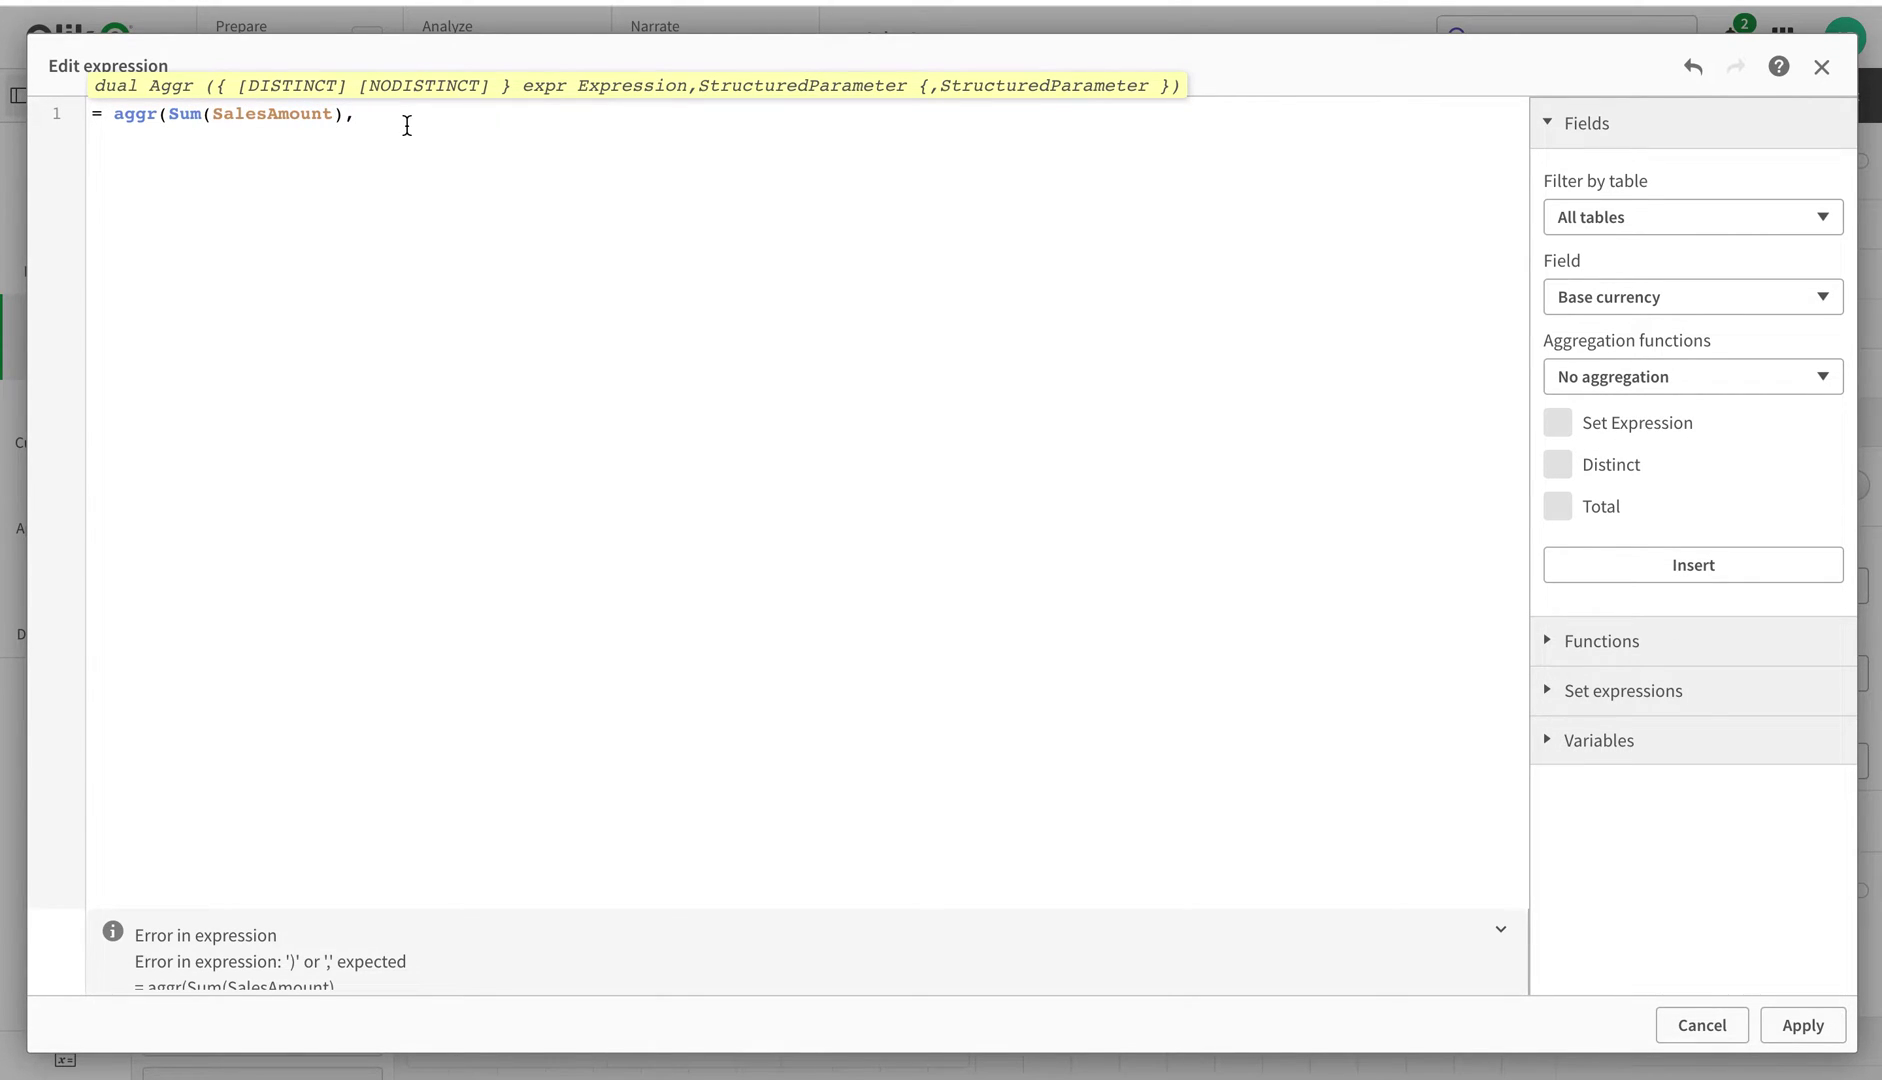
{"action": "type", "text": "cus"}
{"action": "left_click", "coordinate": [420, 139]}
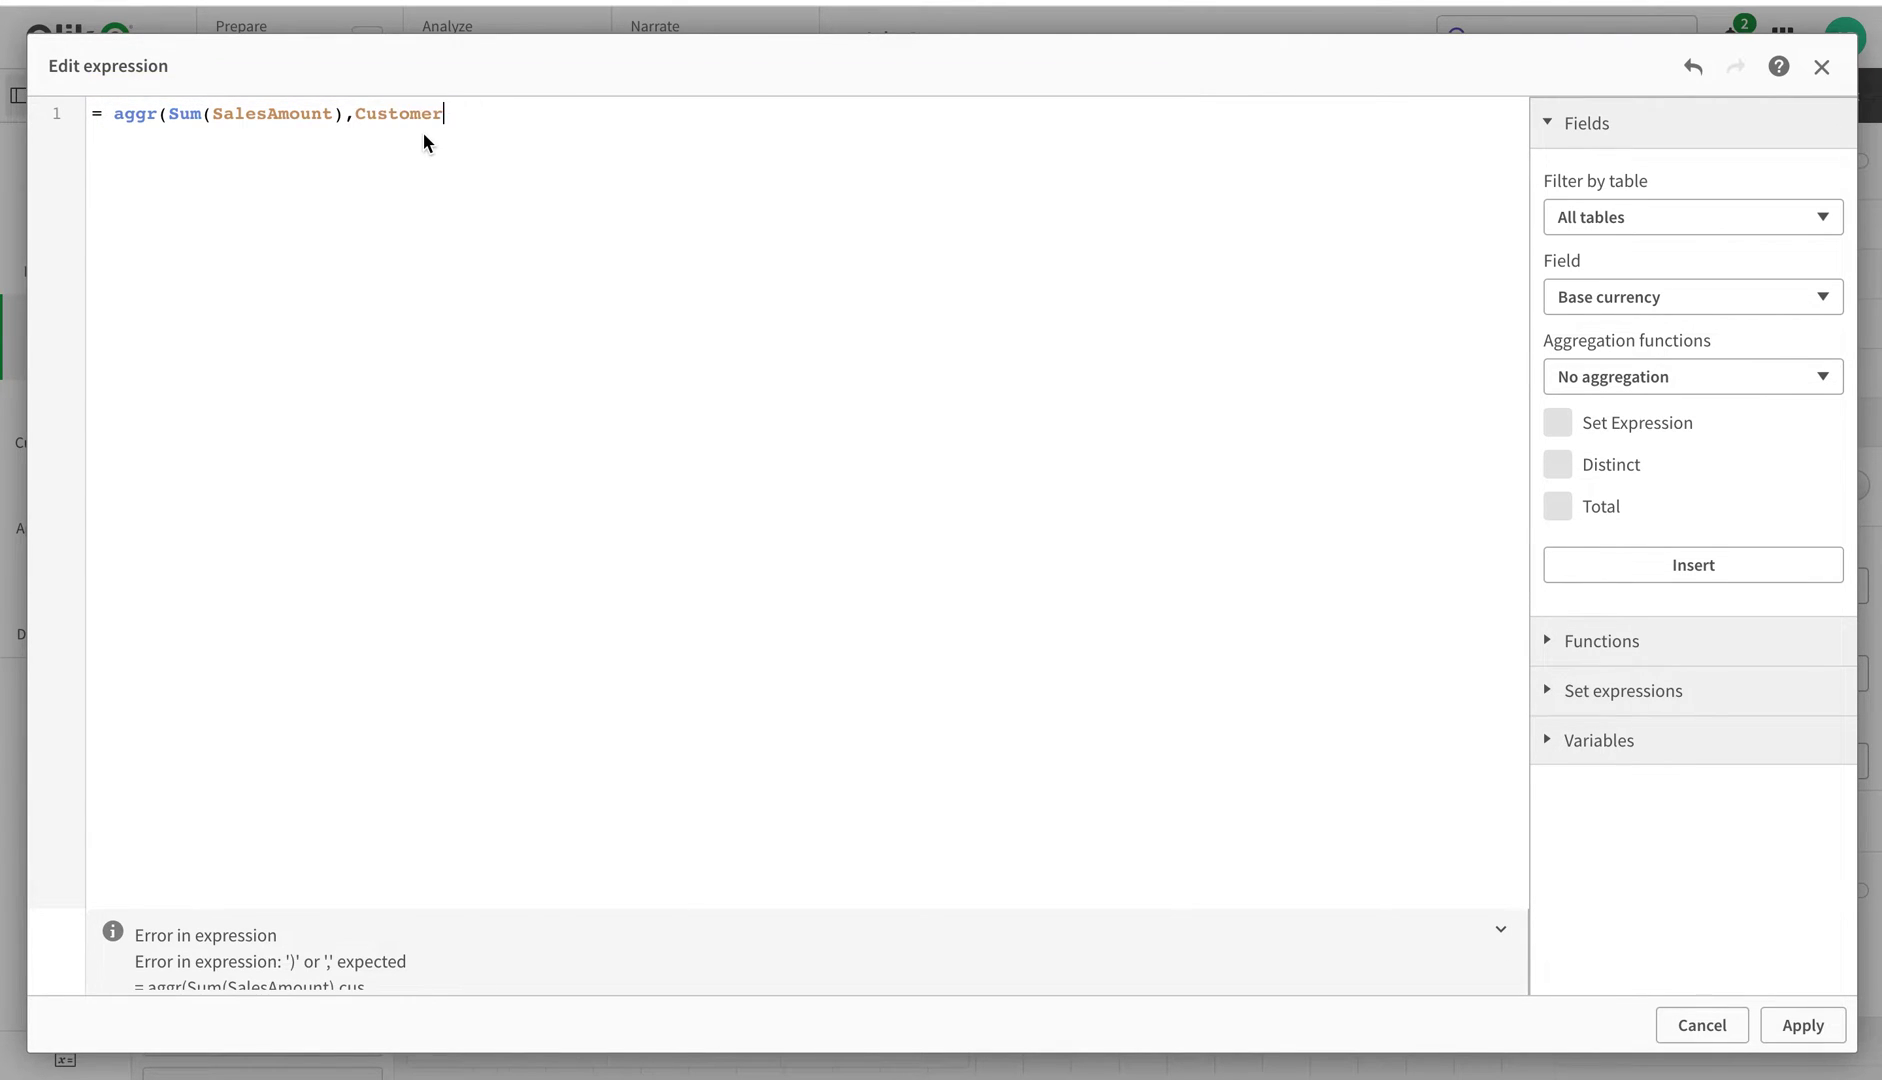
{"action": "type", "text": ")"}
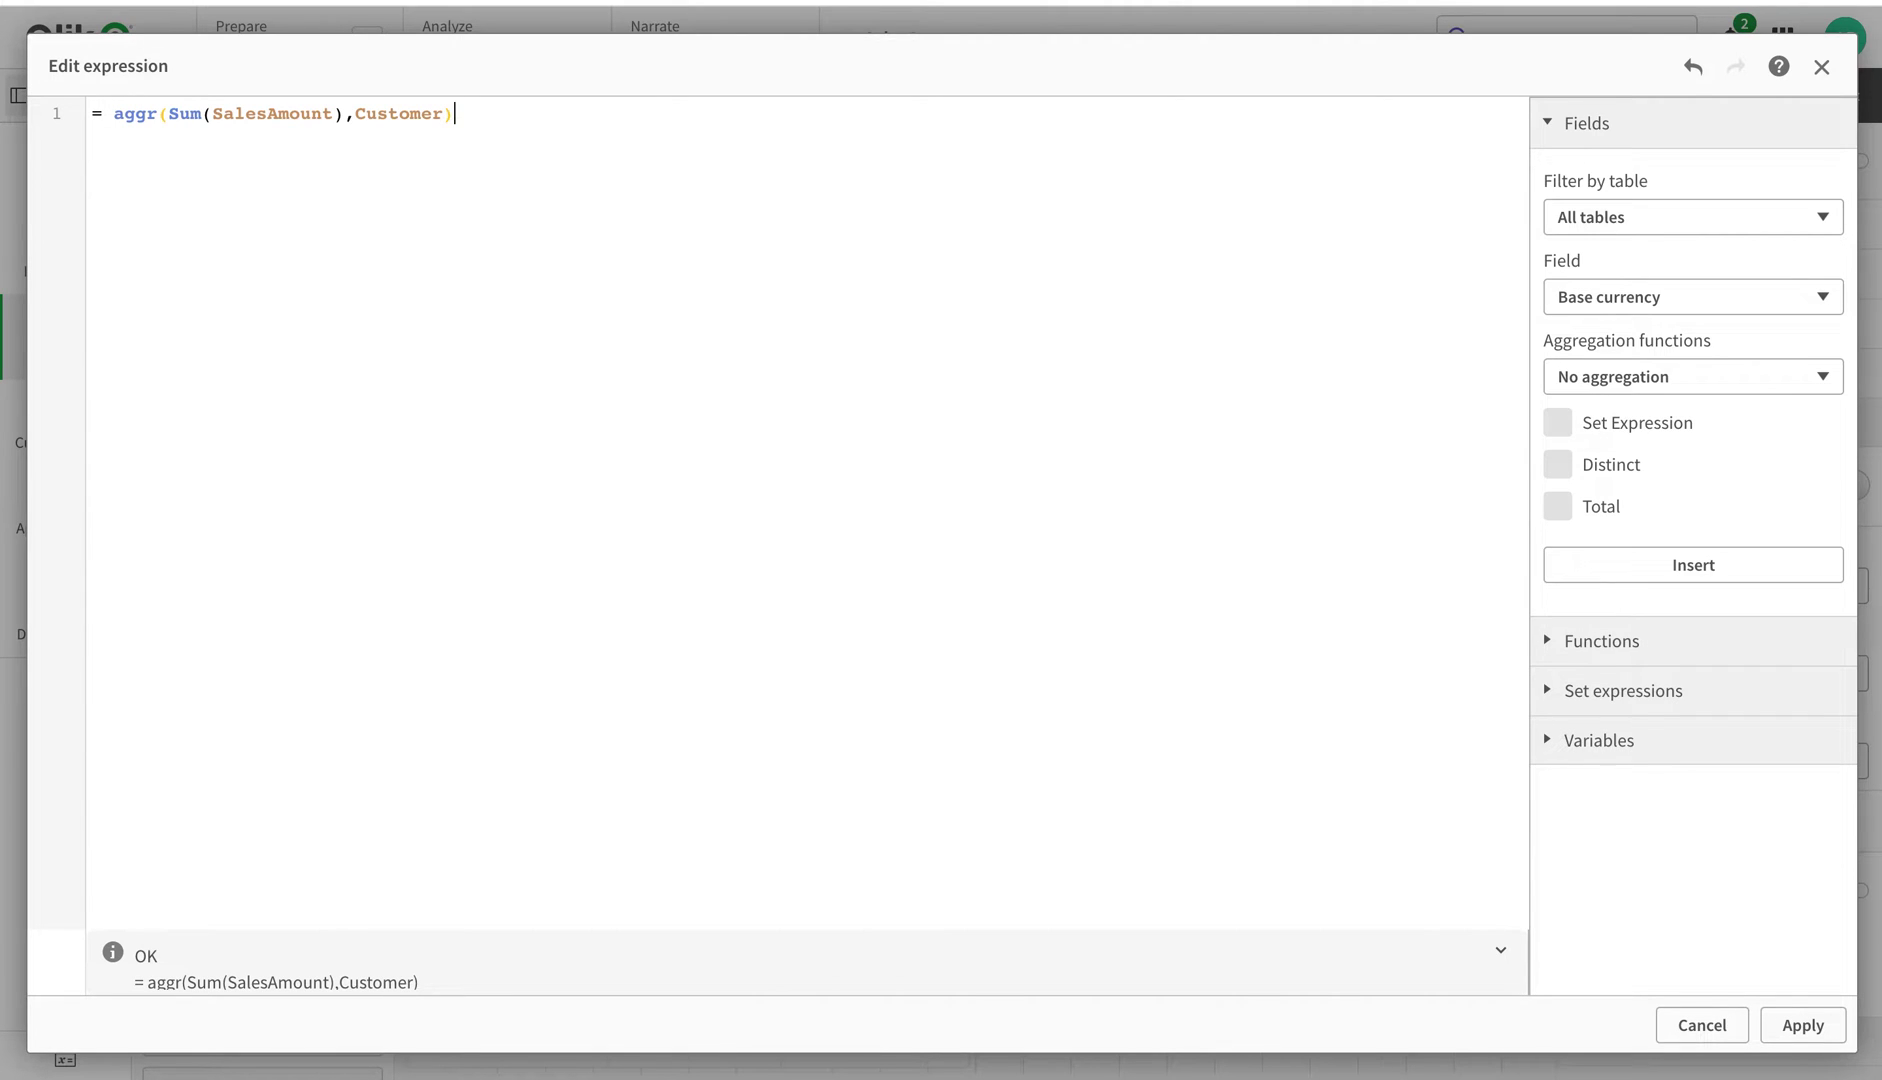
Enclose the title expression in an average, = avg(aggr(Sum(SalesAmount),Customer)), and apply it
{"action": "left_click", "coordinate": [117, 114]}
{"action": "type", "text": "av"}
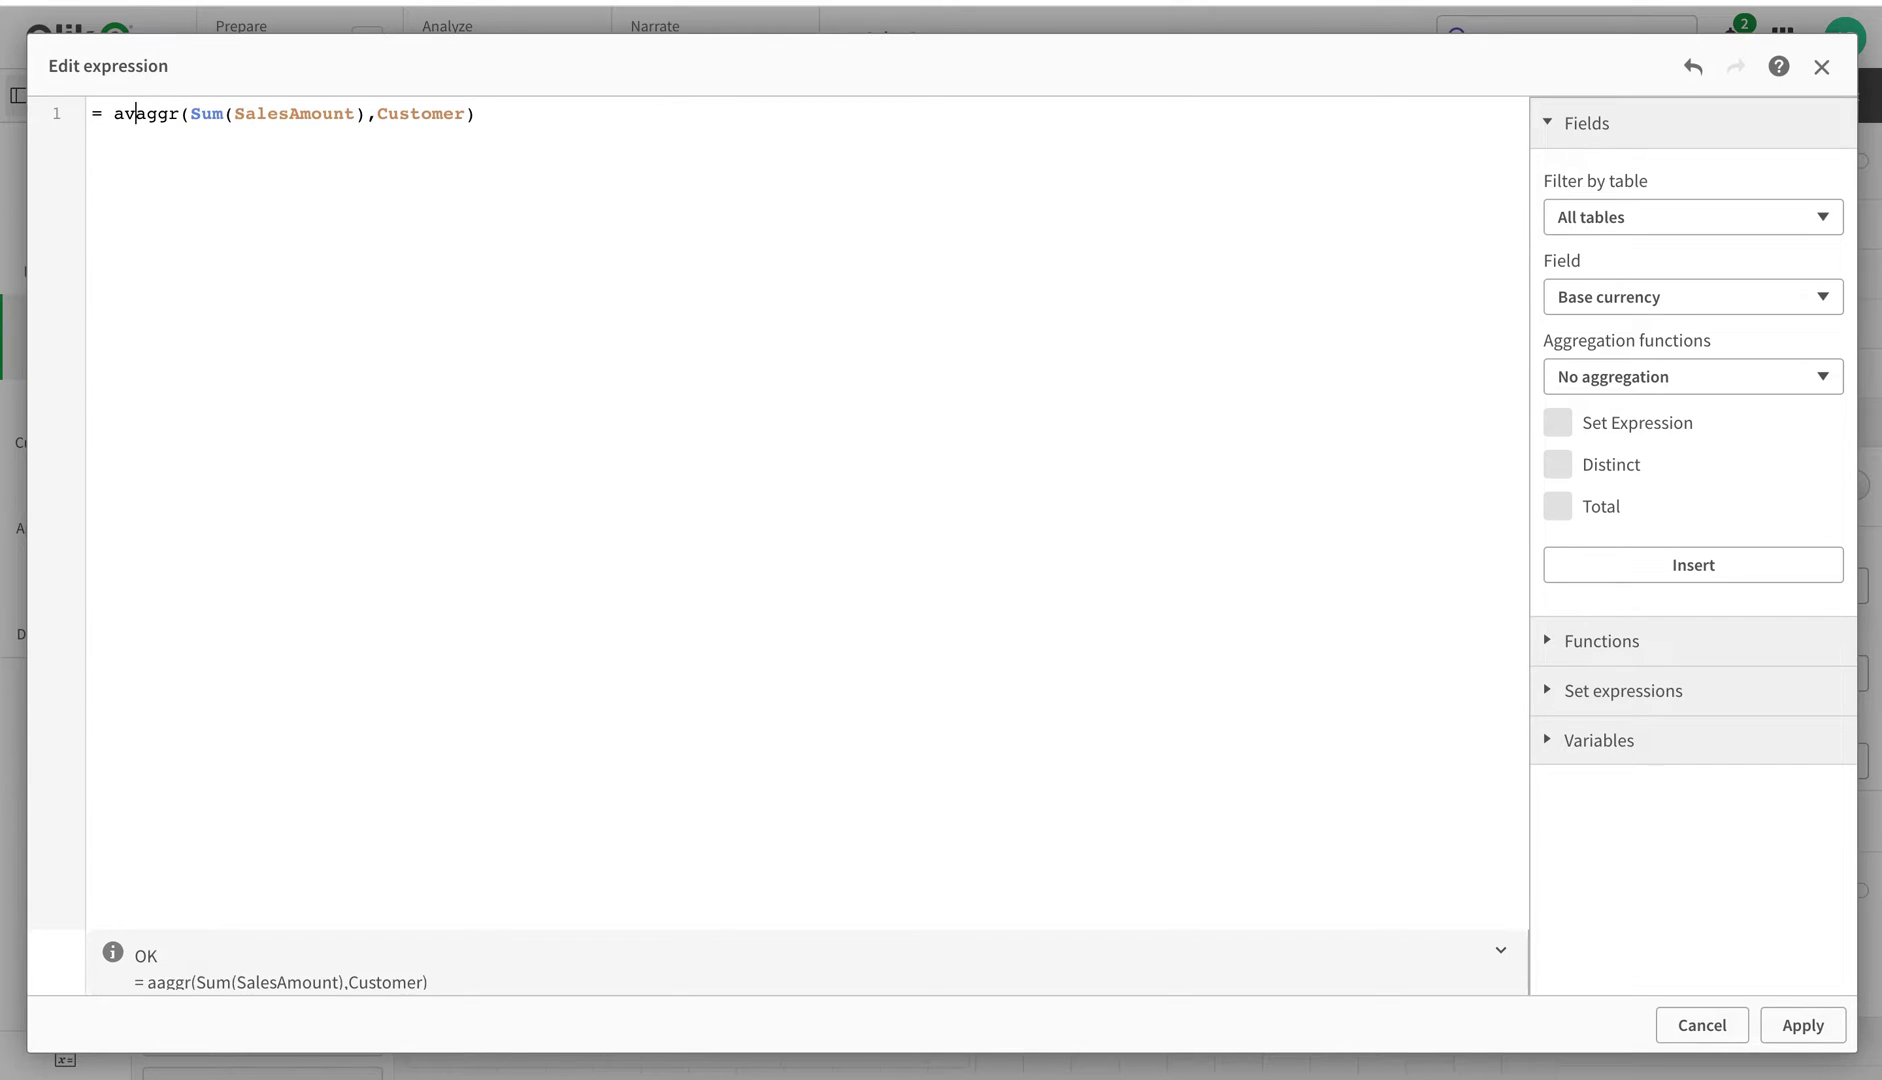
{"action": "type", "text": "g("}
{"action": "left_click", "coordinate": [512, 106]}
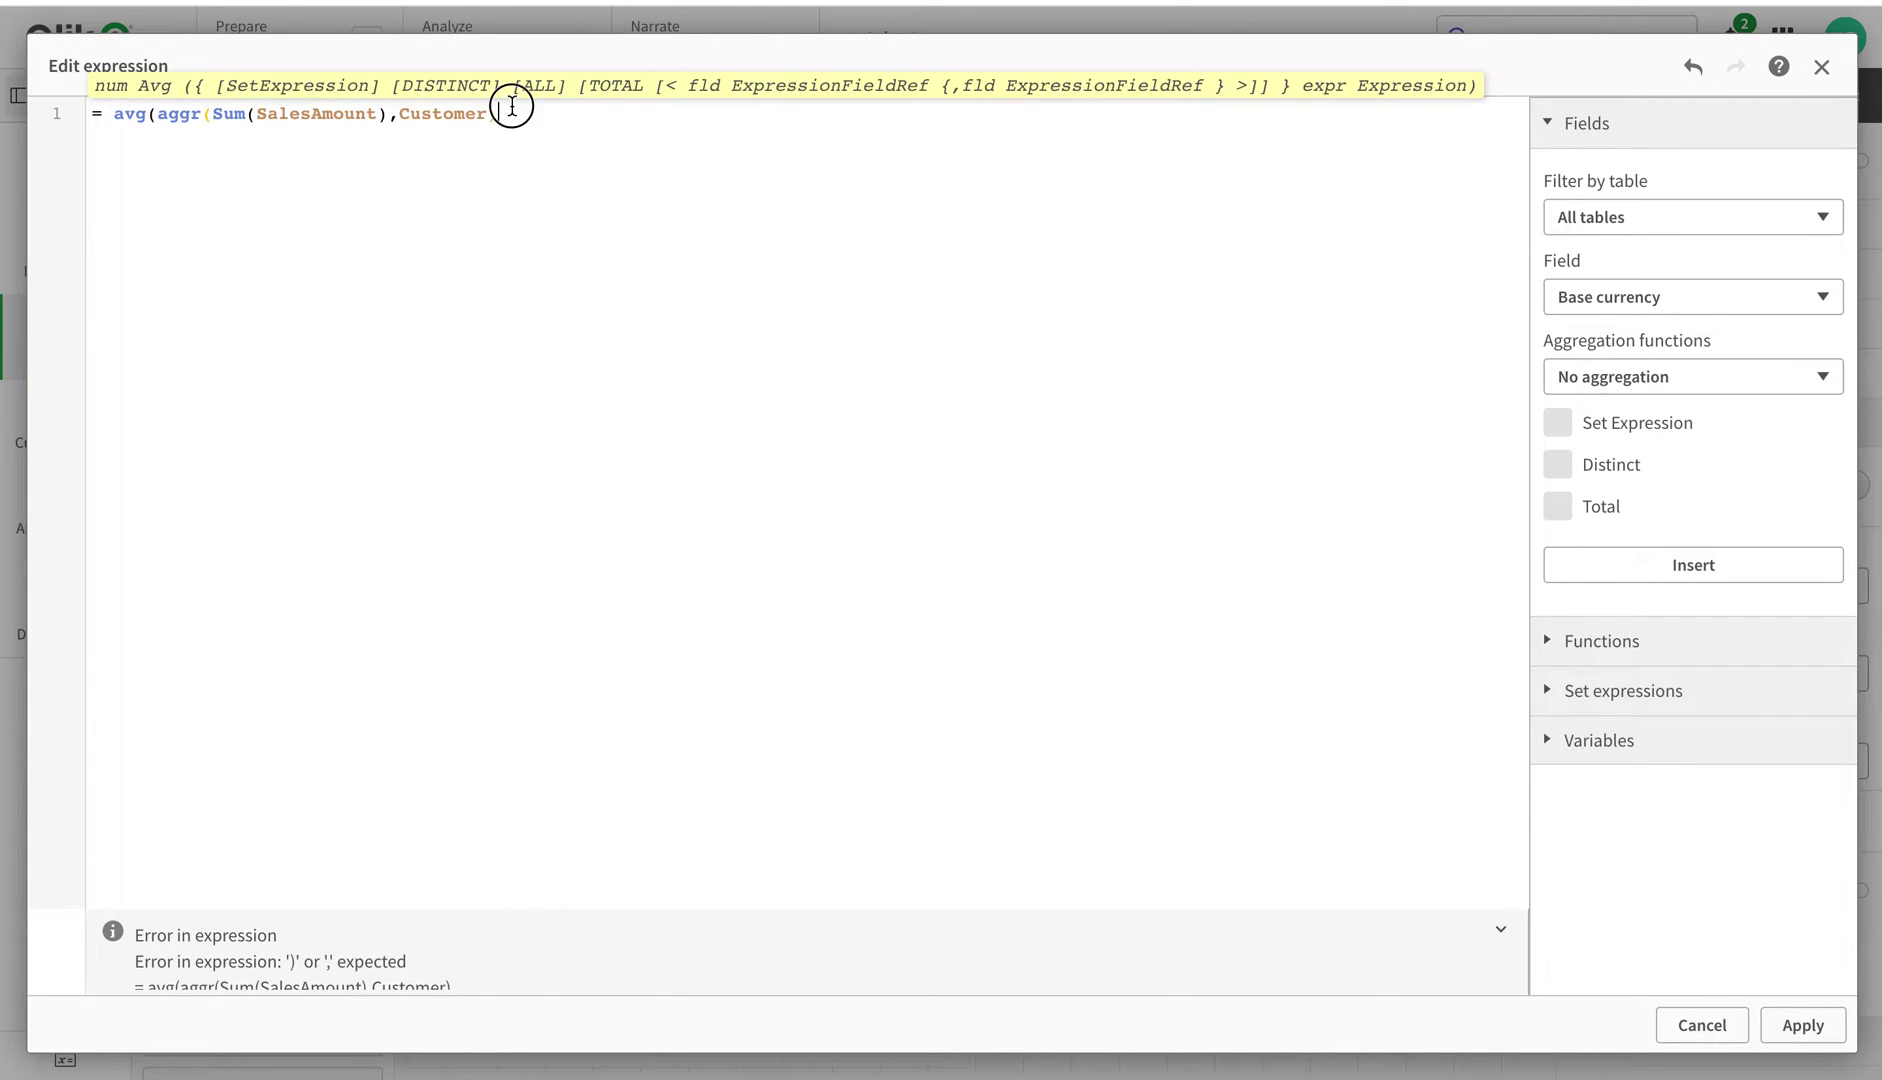
{"action": "type", "text": ")"}
{"action": "left_click", "coordinate": [1803, 1025]}
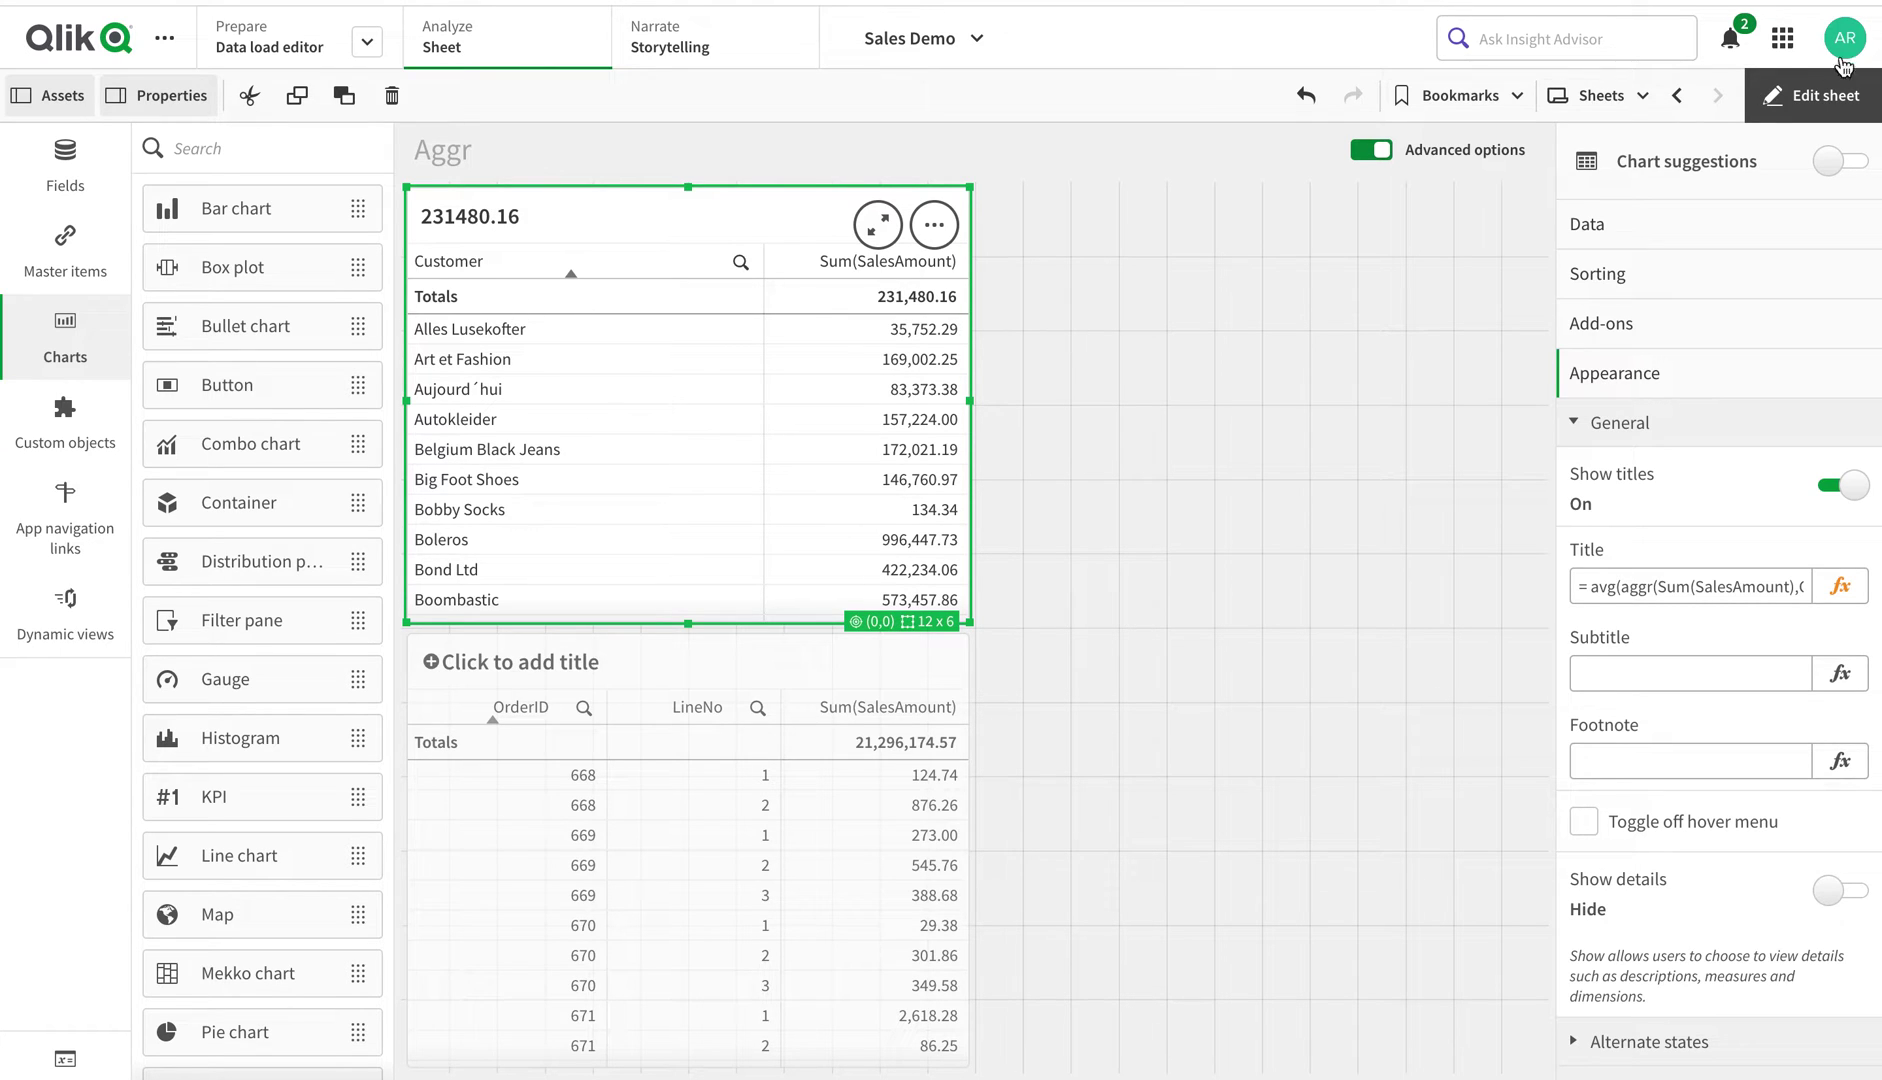
View the sheet outside editing to compare the customer table's title with its Totals row, and return to editing
{"action": "left_click", "coordinate": [1812, 95]}
{"action": "scroll", "coordinate": [489, 380], "scroll_direction": "down", "scroll_amount": 15}
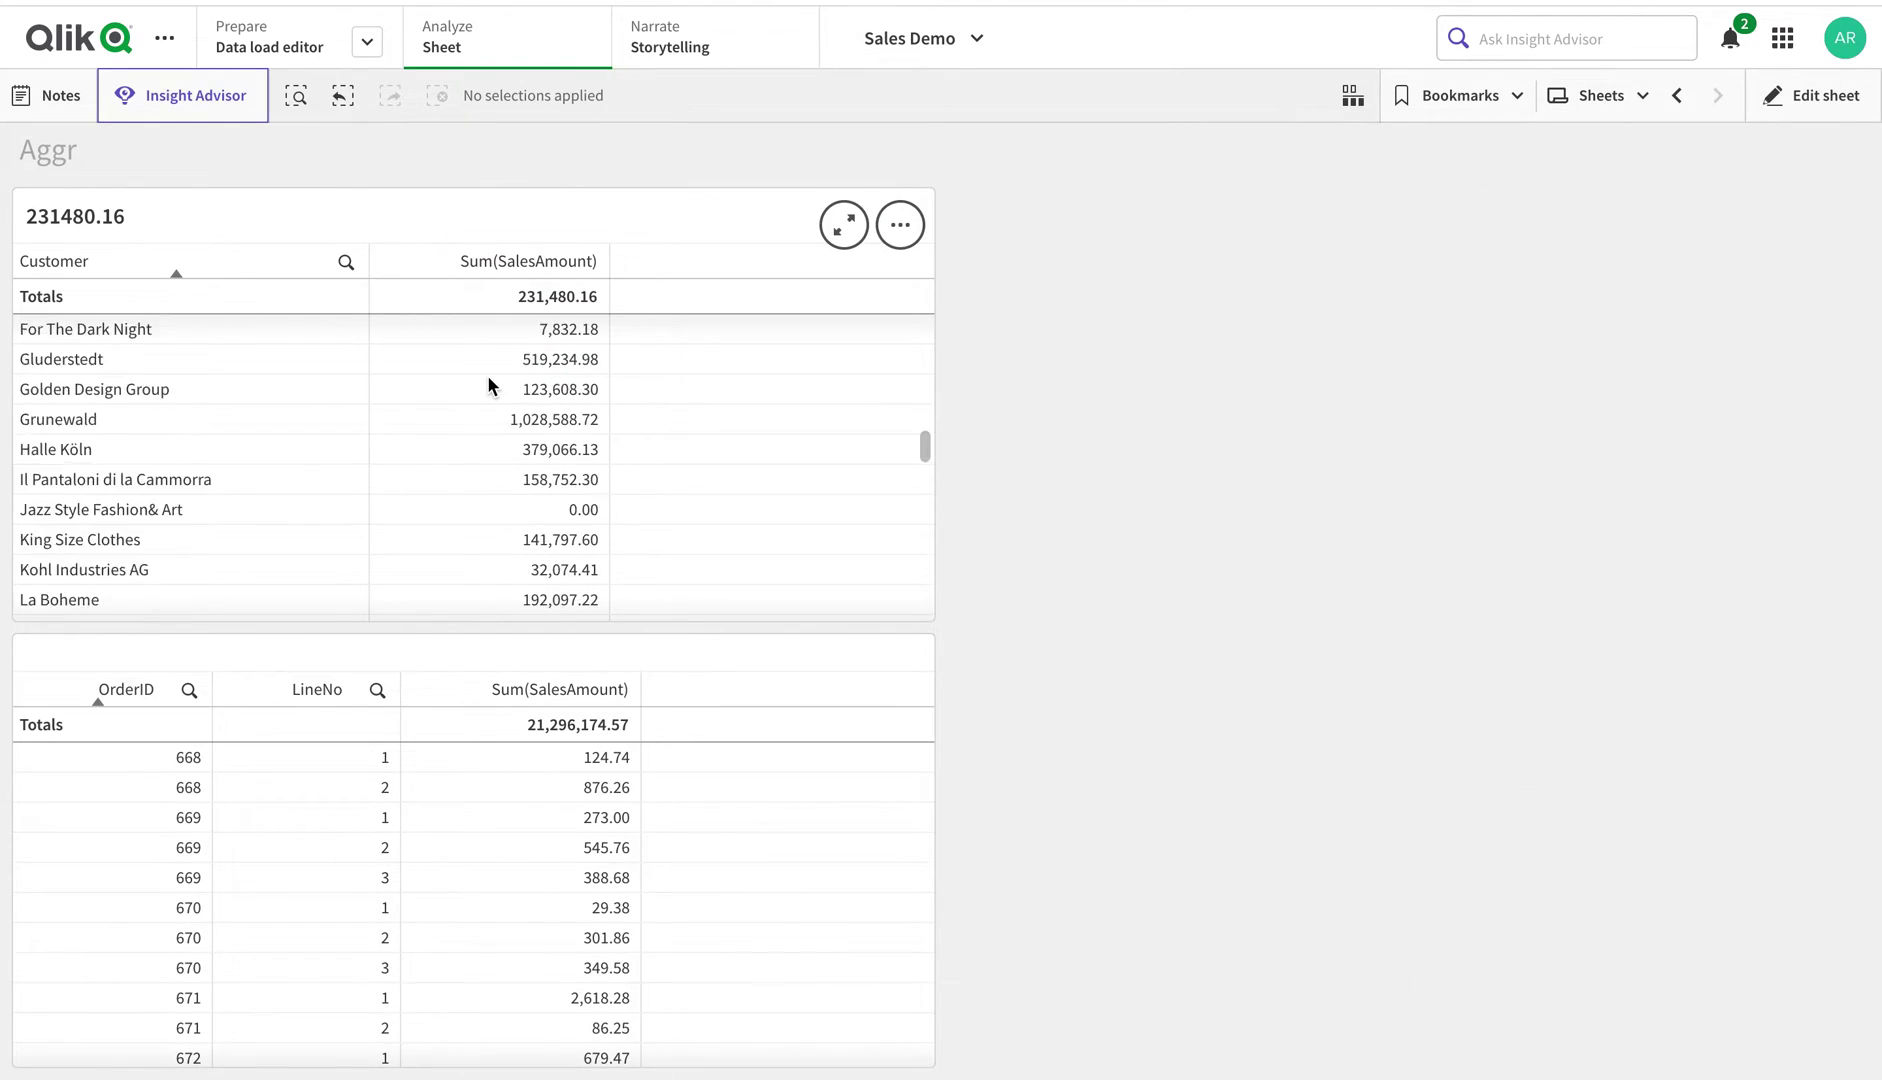
{"action": "scroll", "coordinate": [512, 418], "scroll_direction": "up", "scroll_amount": 15}
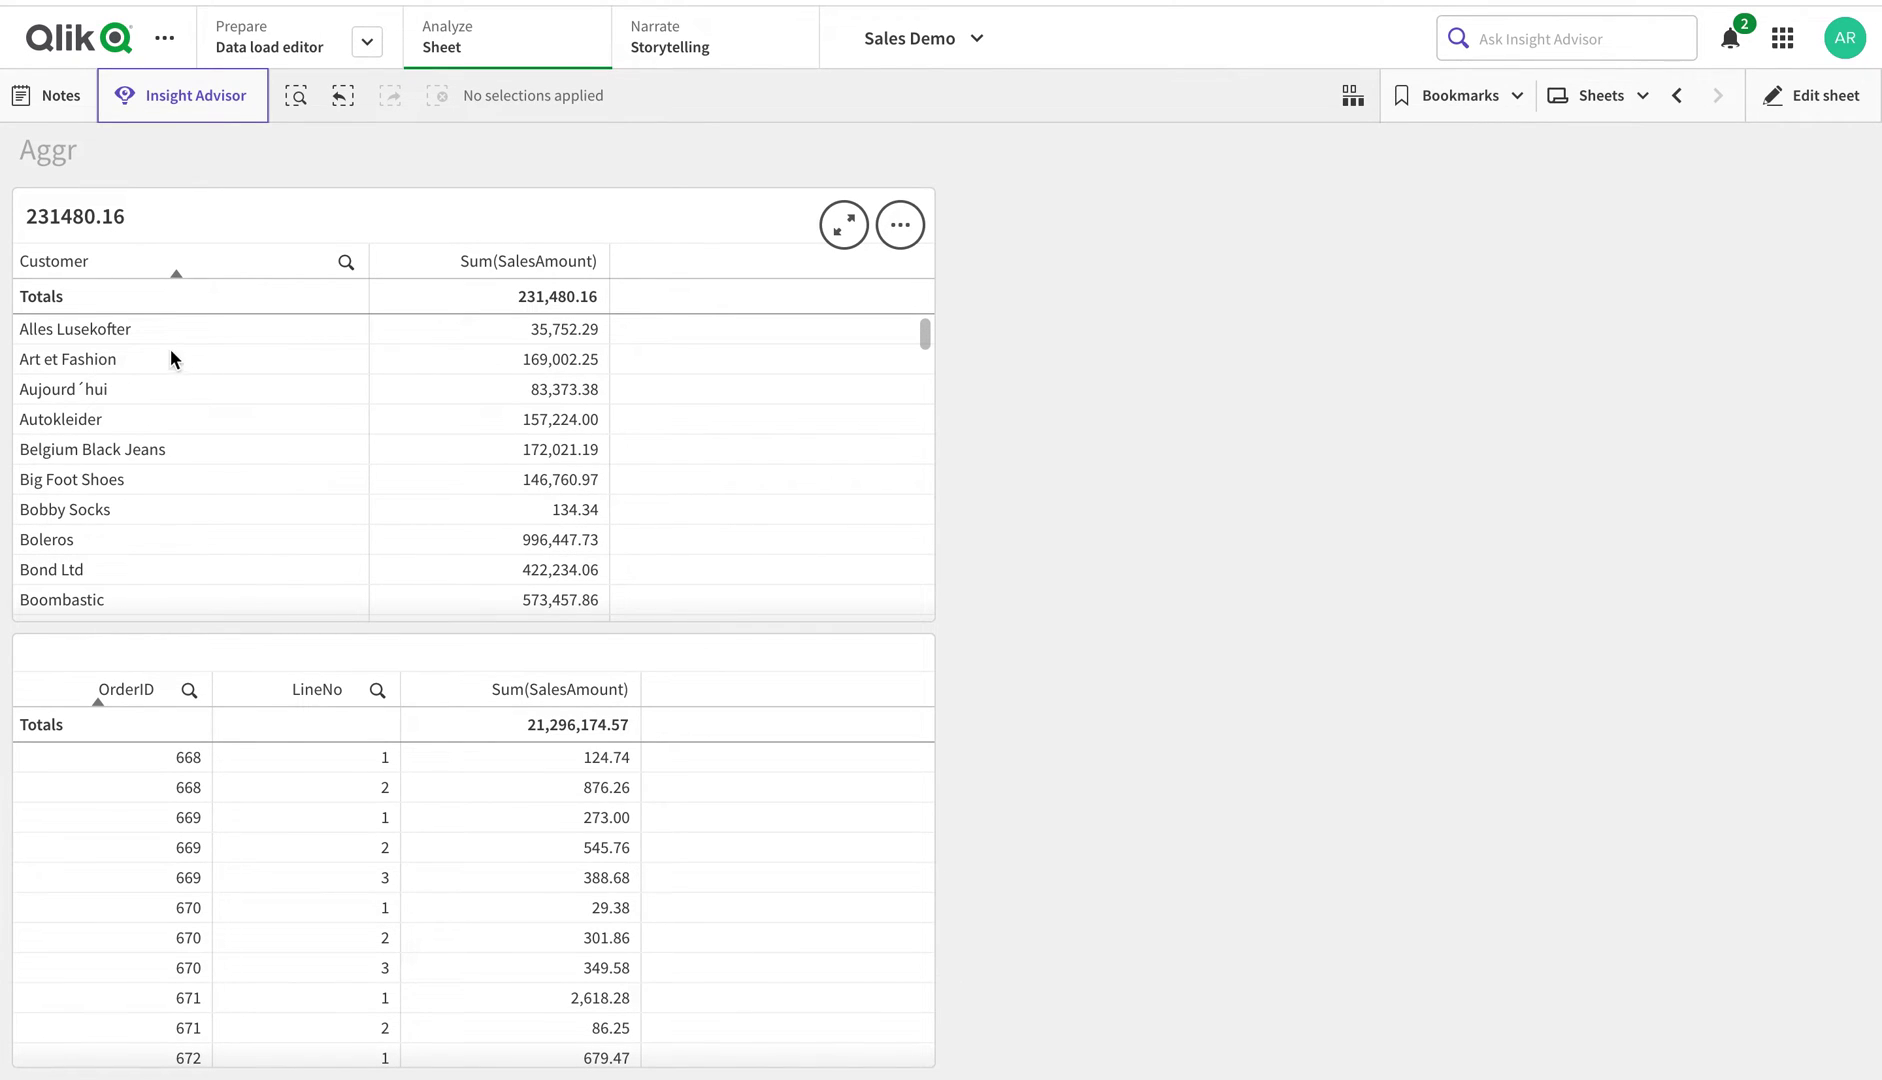
{"action": "left_click", "coordinate": [1825, 95]}
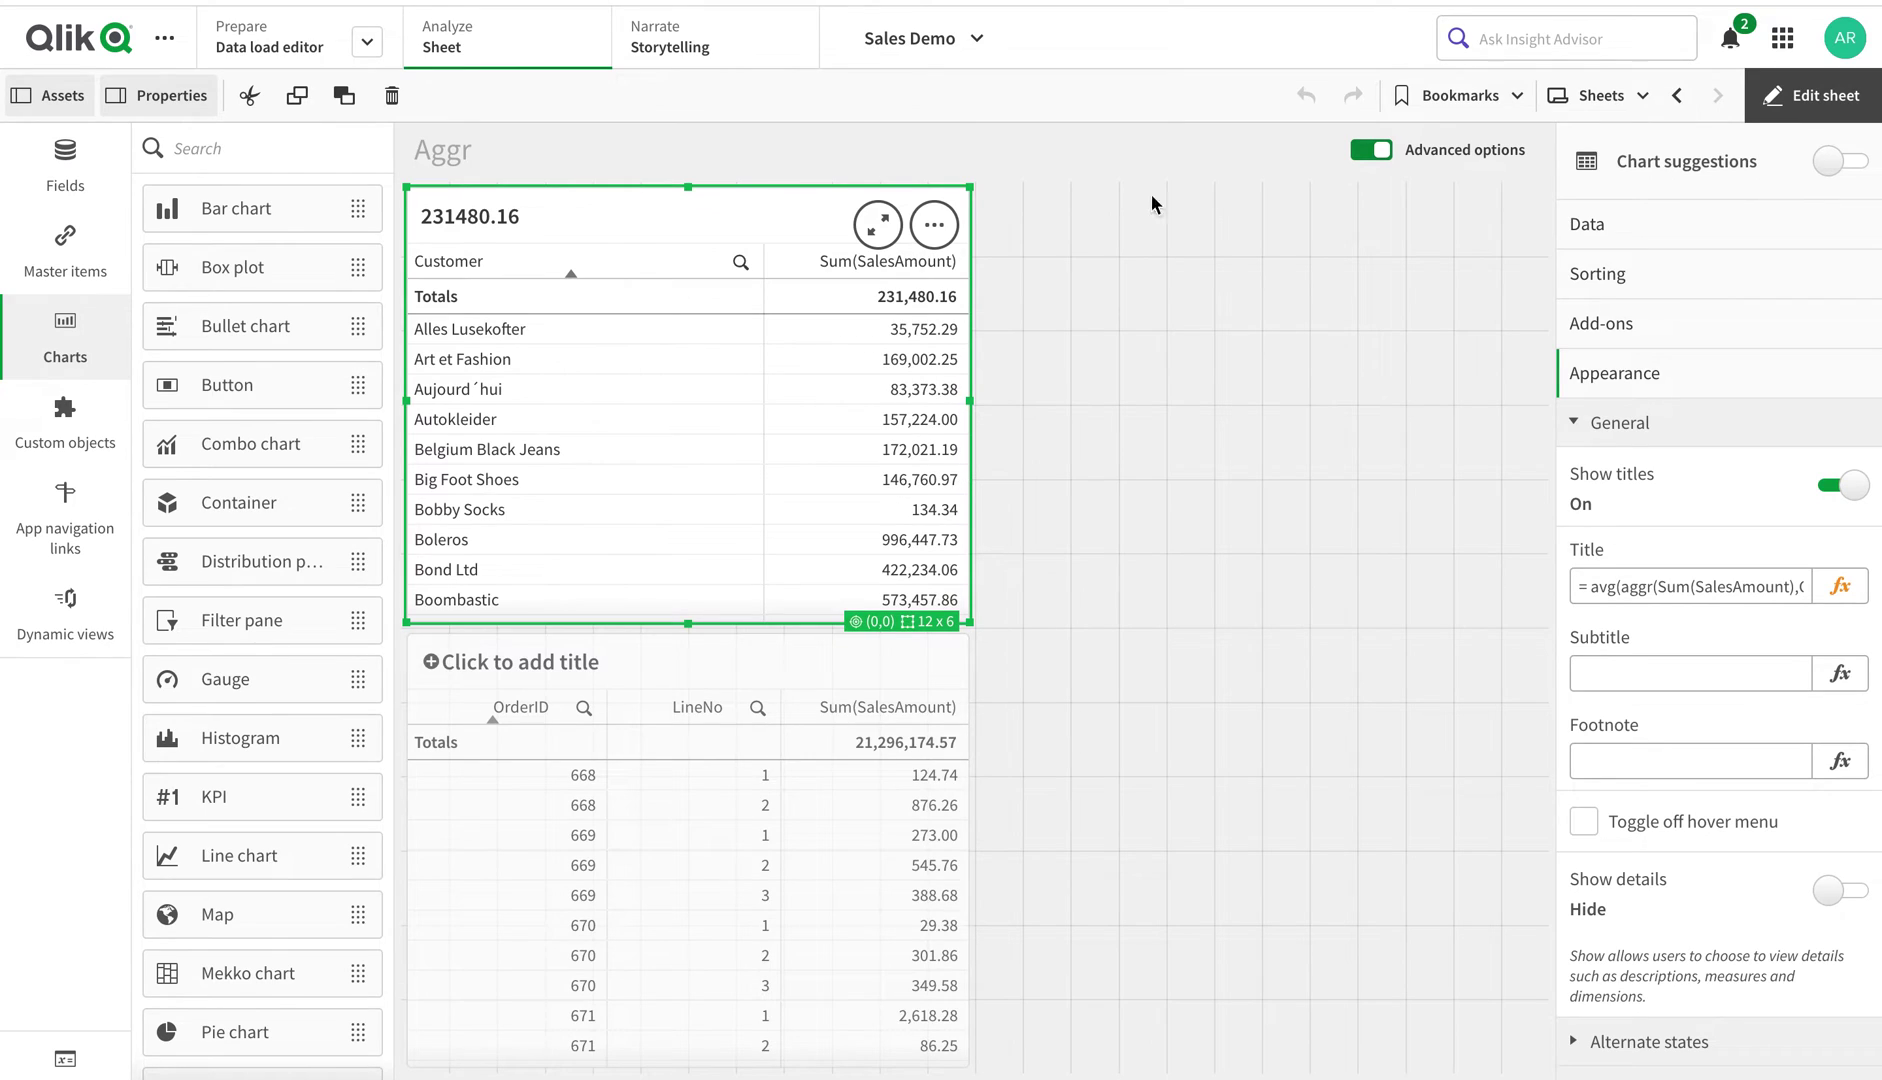
Review the customer table's title expression, highlighting its inner Sum(SalesAmount) and the whole averaged aggregation, and close the editor
{"action": "left_click", "coordinate": [1838, 586]}
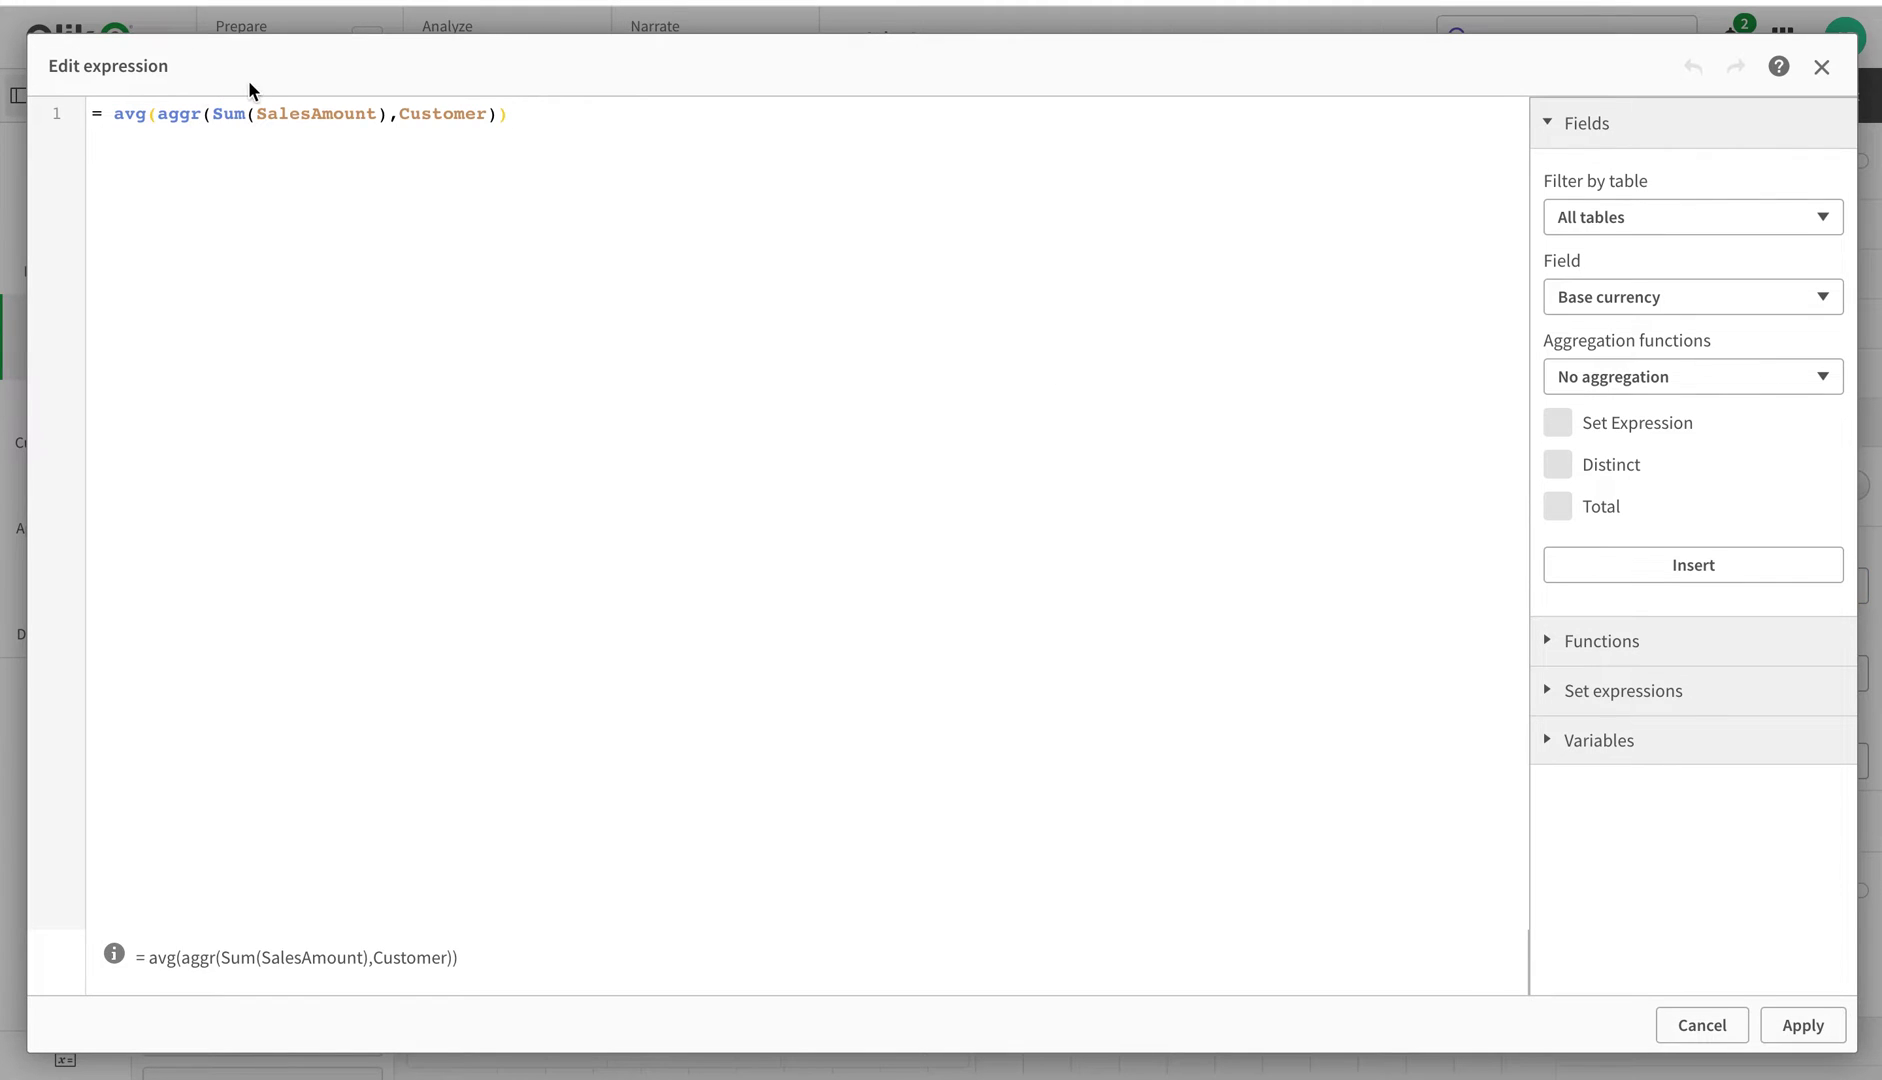
{"action": "left_click", "coordinate": [214, 113]}
{"action": "mouse_move", "coordinate": [214, 113]}
{"action": "left_mouse_down"}
{"action": "mouse_move", "coordinate": [386, 113]}
{"action": "mouse_move", "coordinate": [368, 117]}
{"action": "left_mouse_up"}
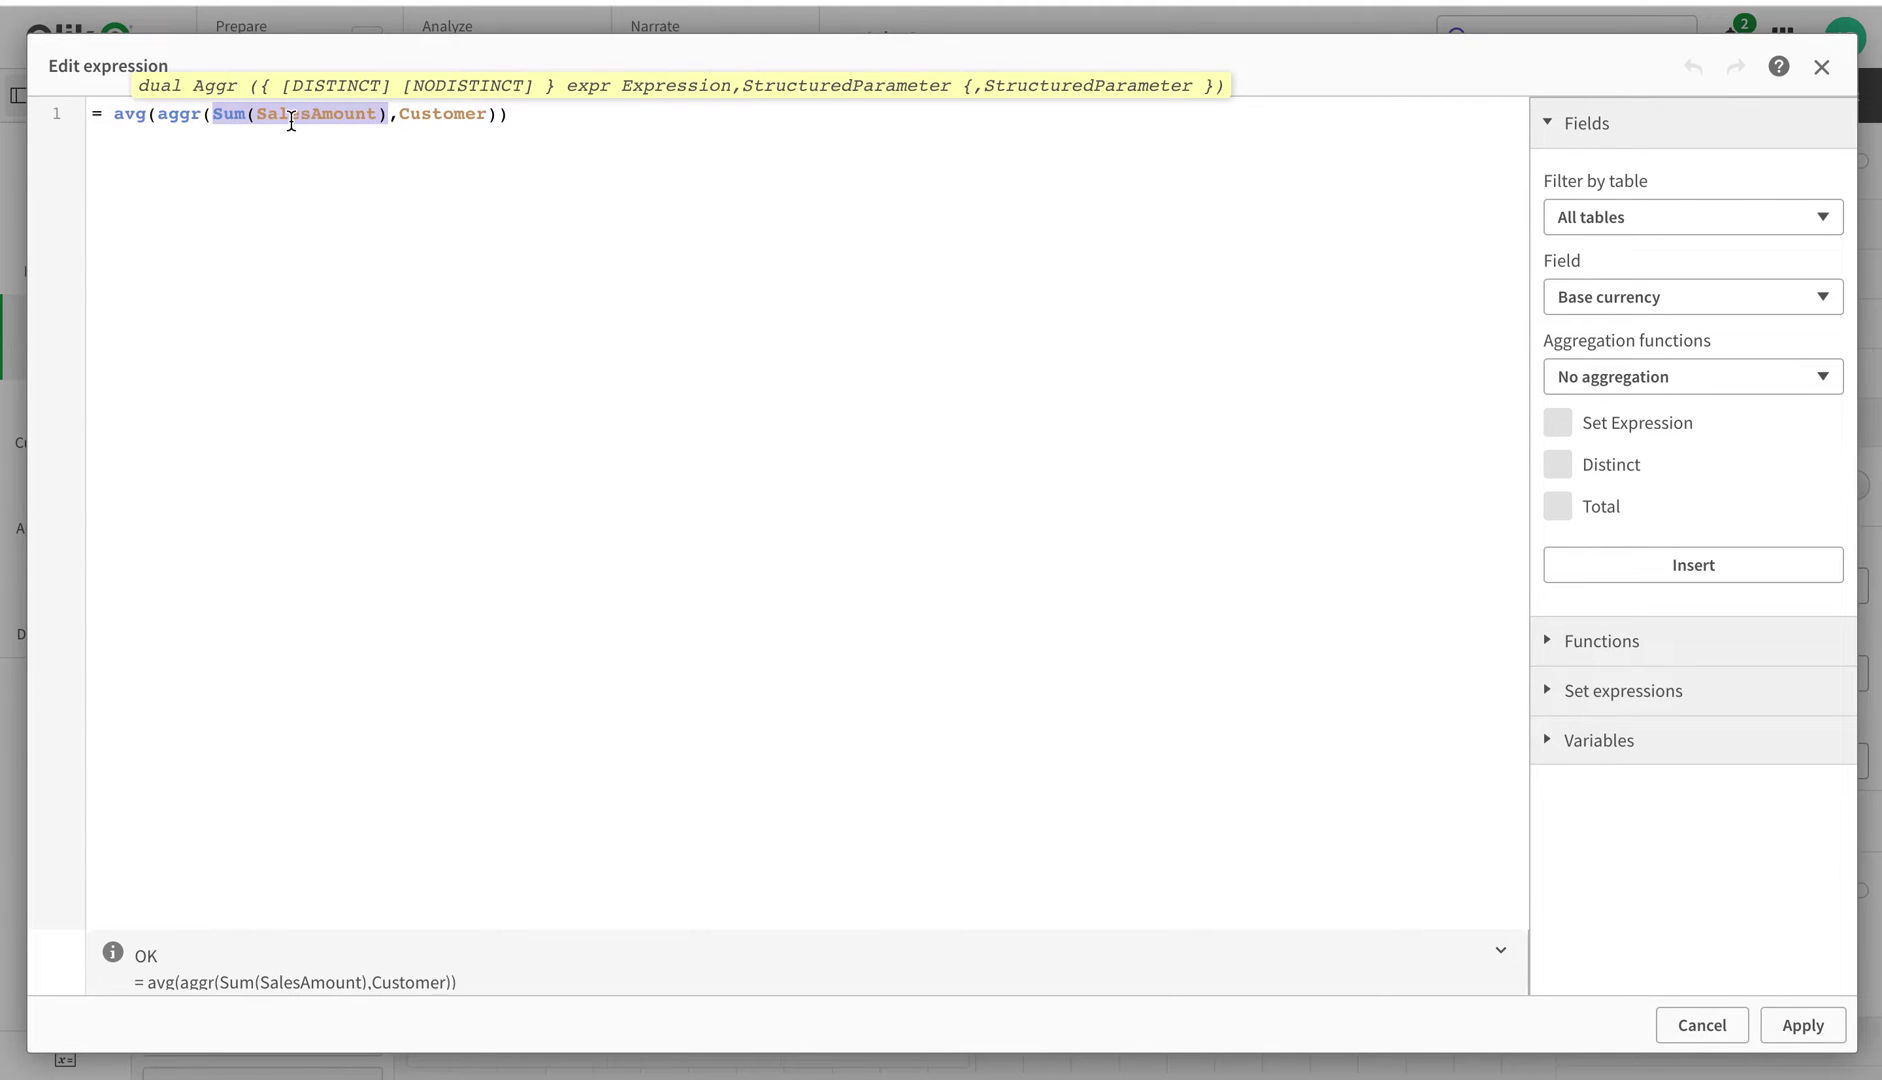
{"action": "left_click", "coordinate": [301, 189]}
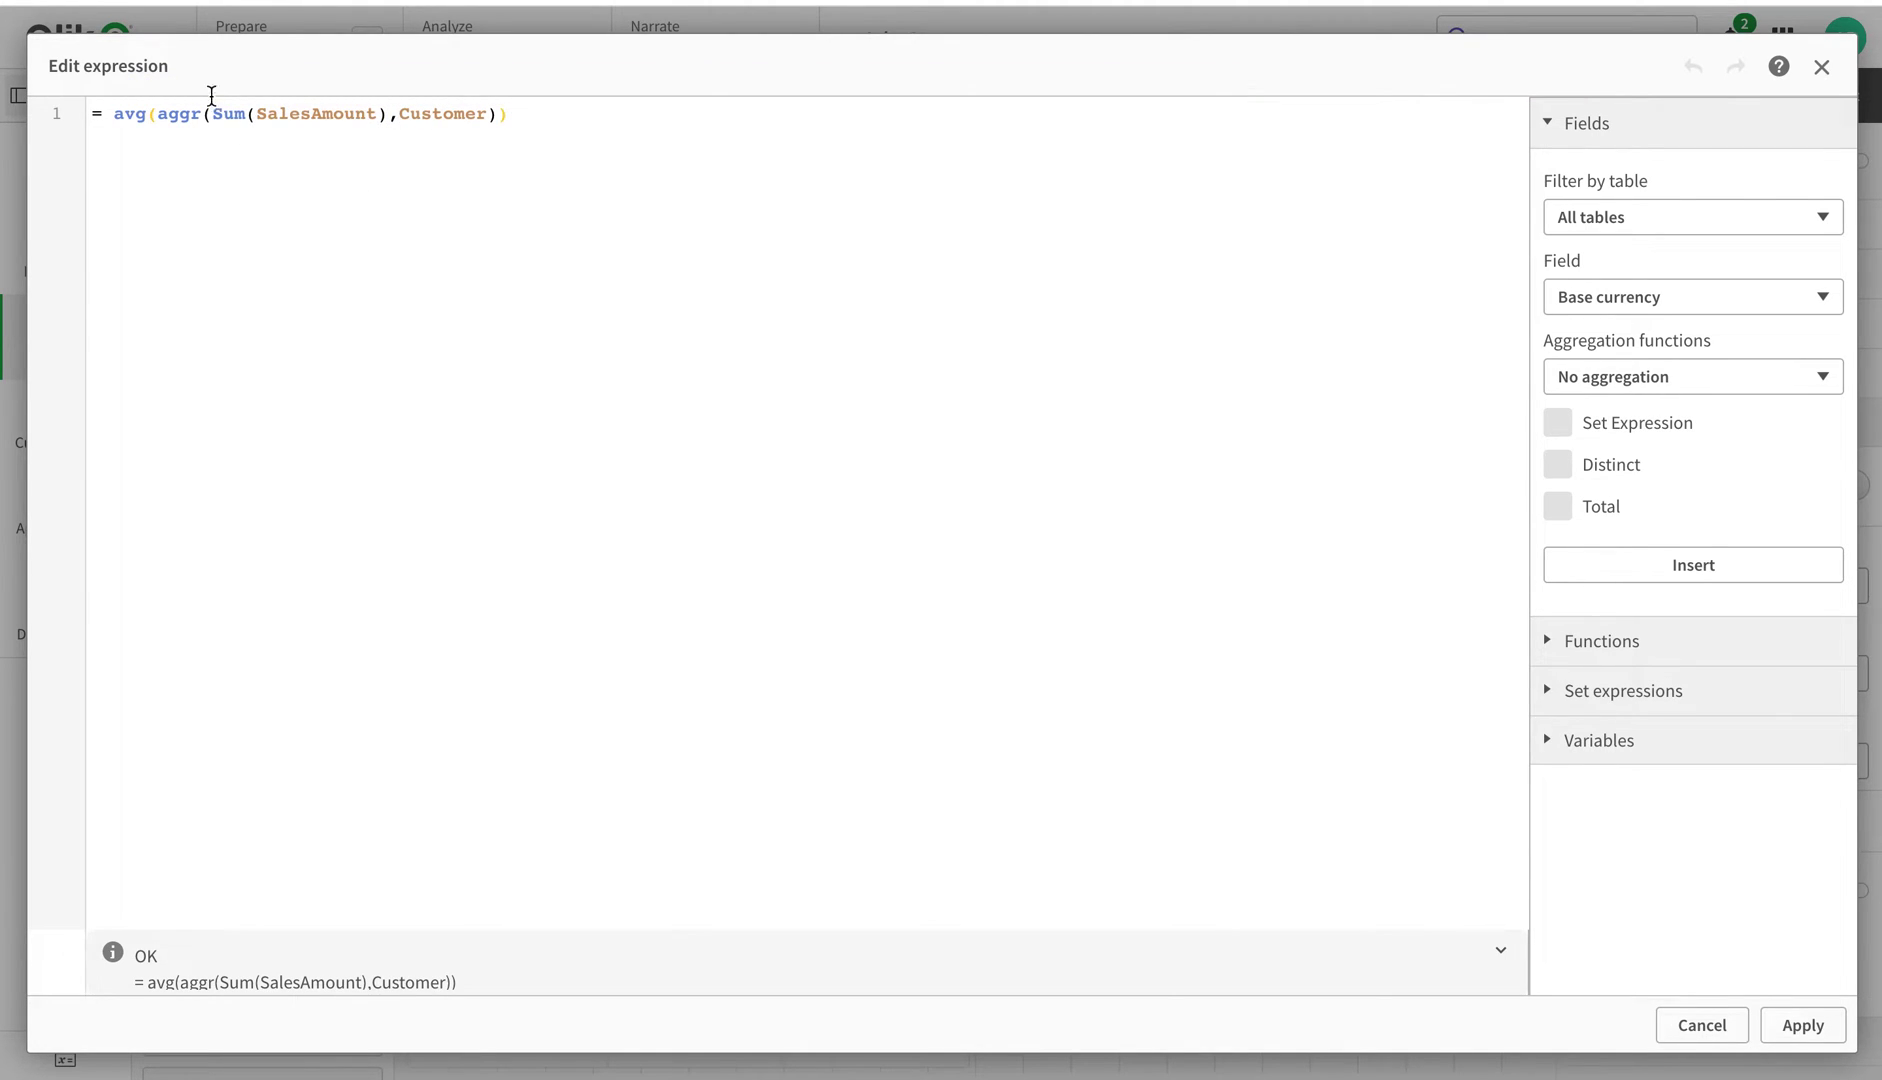
{"action": "left_click_drag", "start_coordinate": [114, 113], "coordinate": [530, 120]}
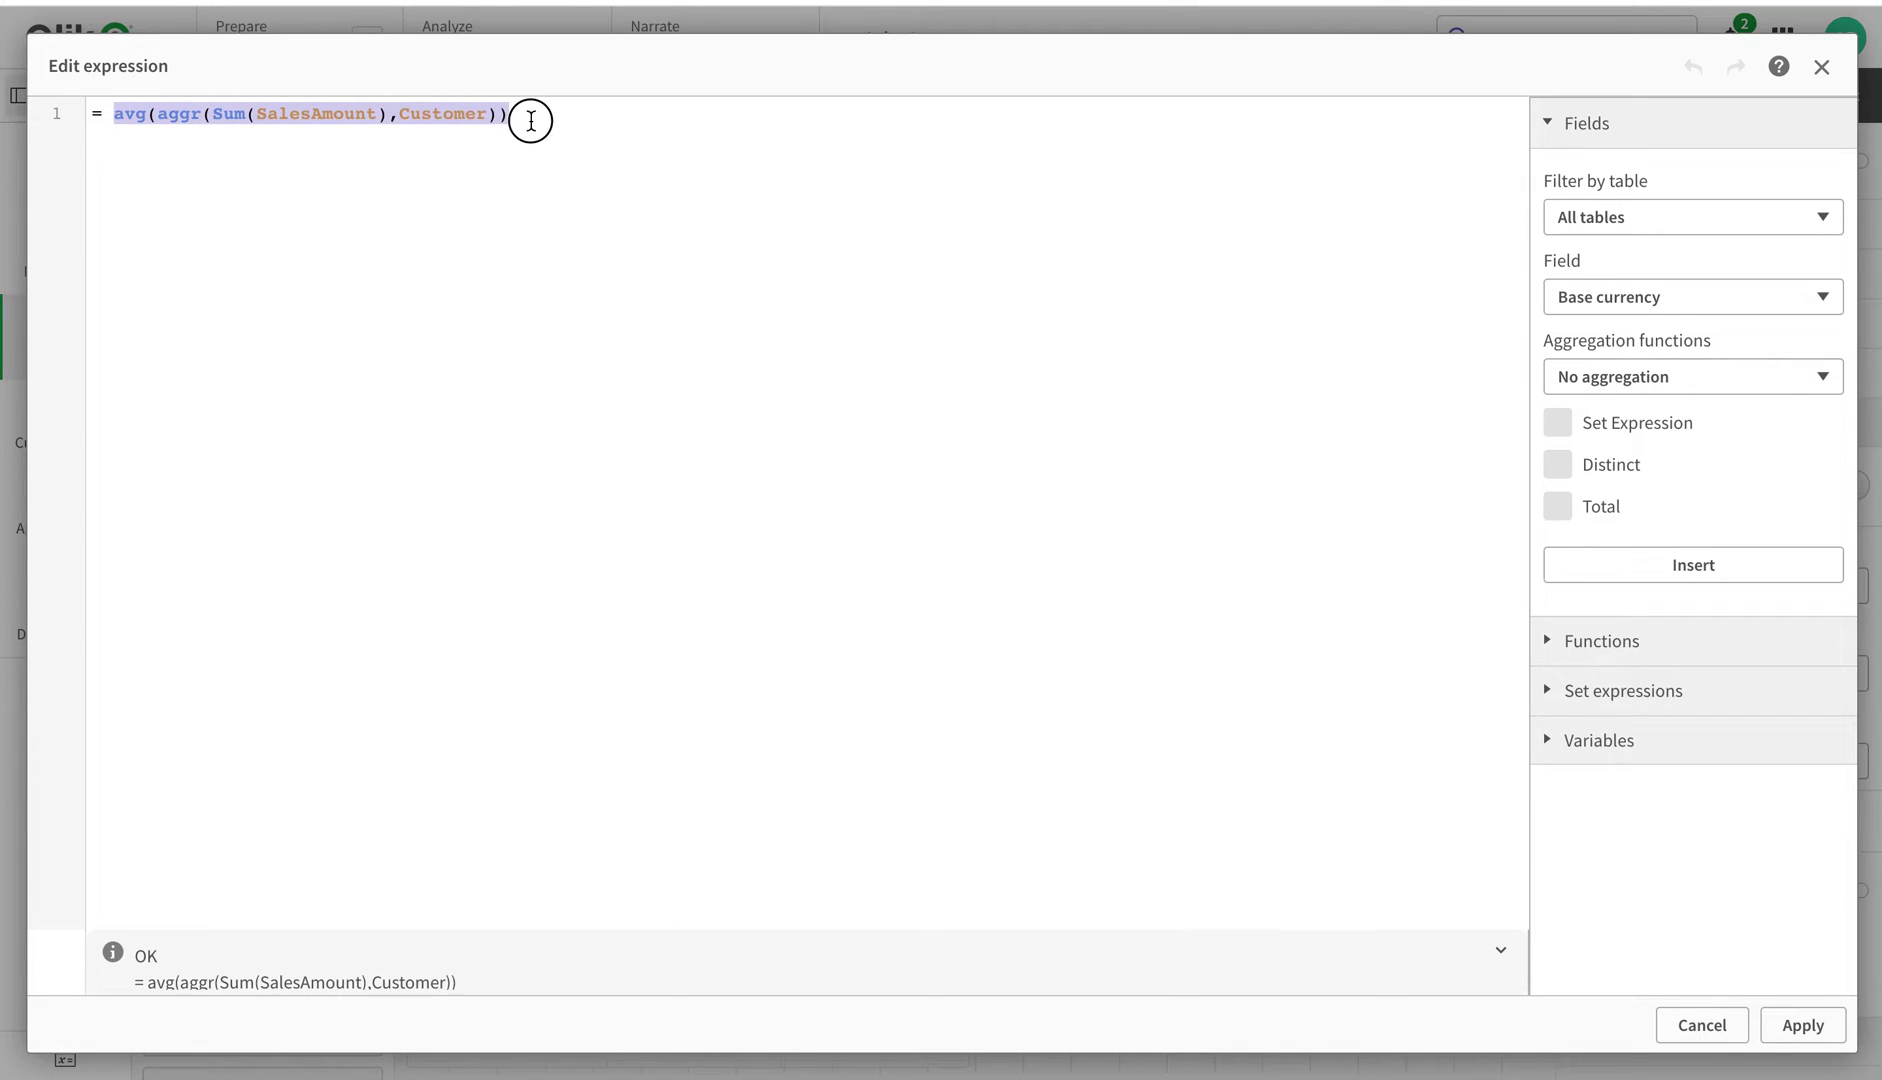
{"action": "left_click", "coordinate": [1768, 1028]}
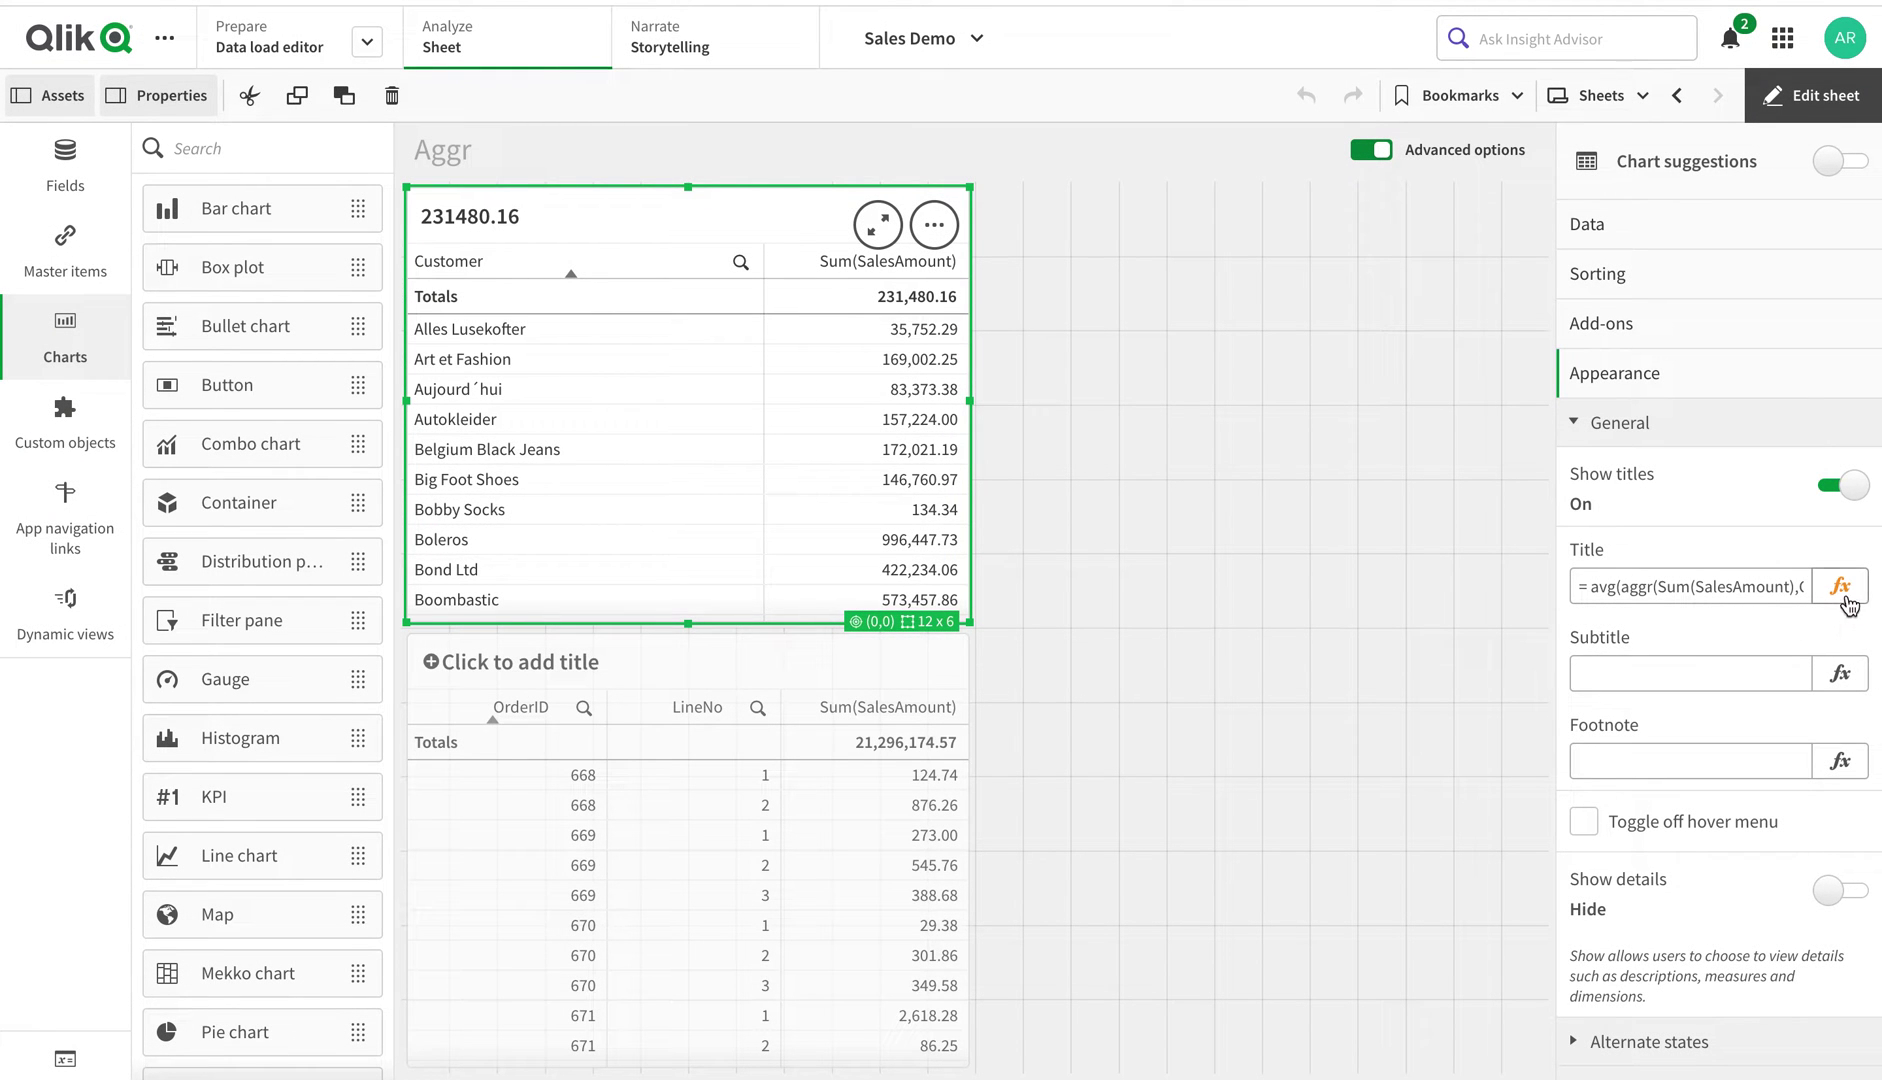
Replace the customer table's title expression with a plain average, = avg(SalesAmount), and apply it
{"action": "left_click", "coordinate": [1822, 598]}
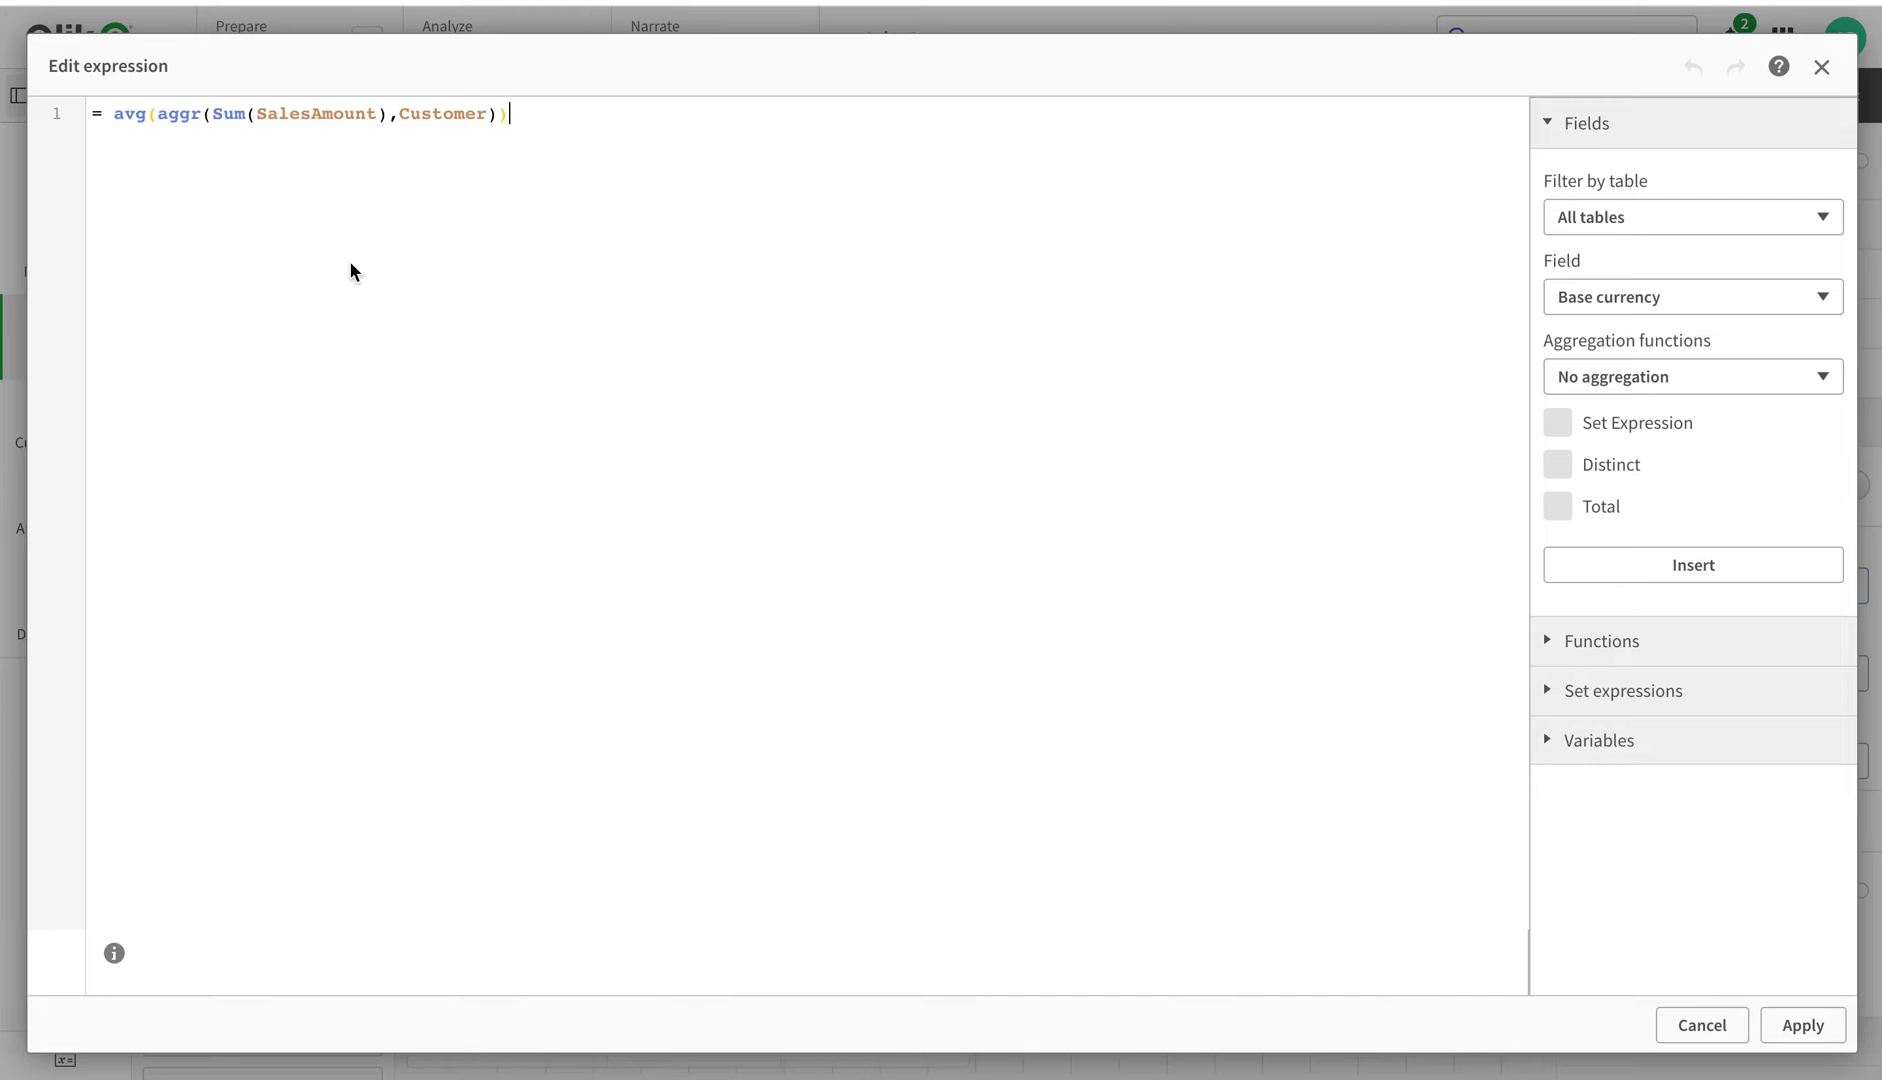
{"action": "left_click", "coordinate": [94, 96]}
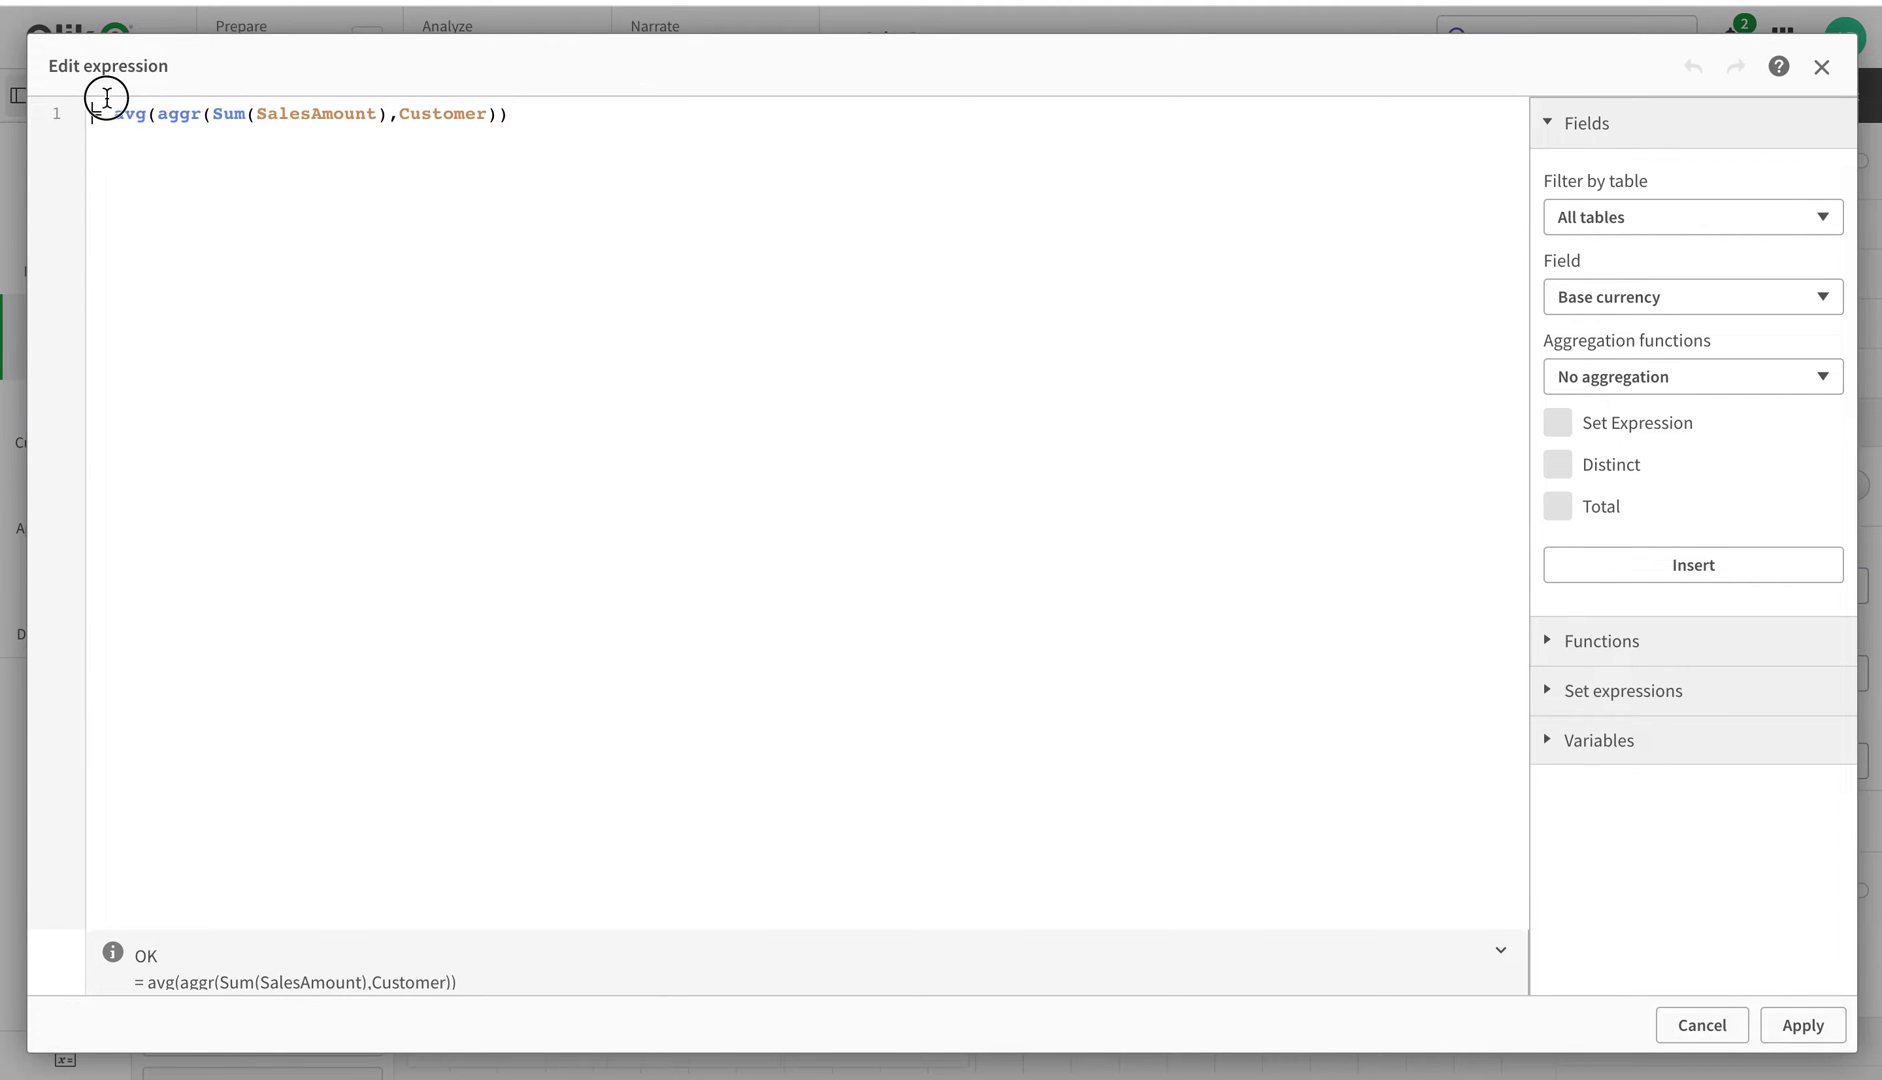
{"action": "left_click_drag", "start_coordinate": [112, 113], "coordinate": [601, 120]}
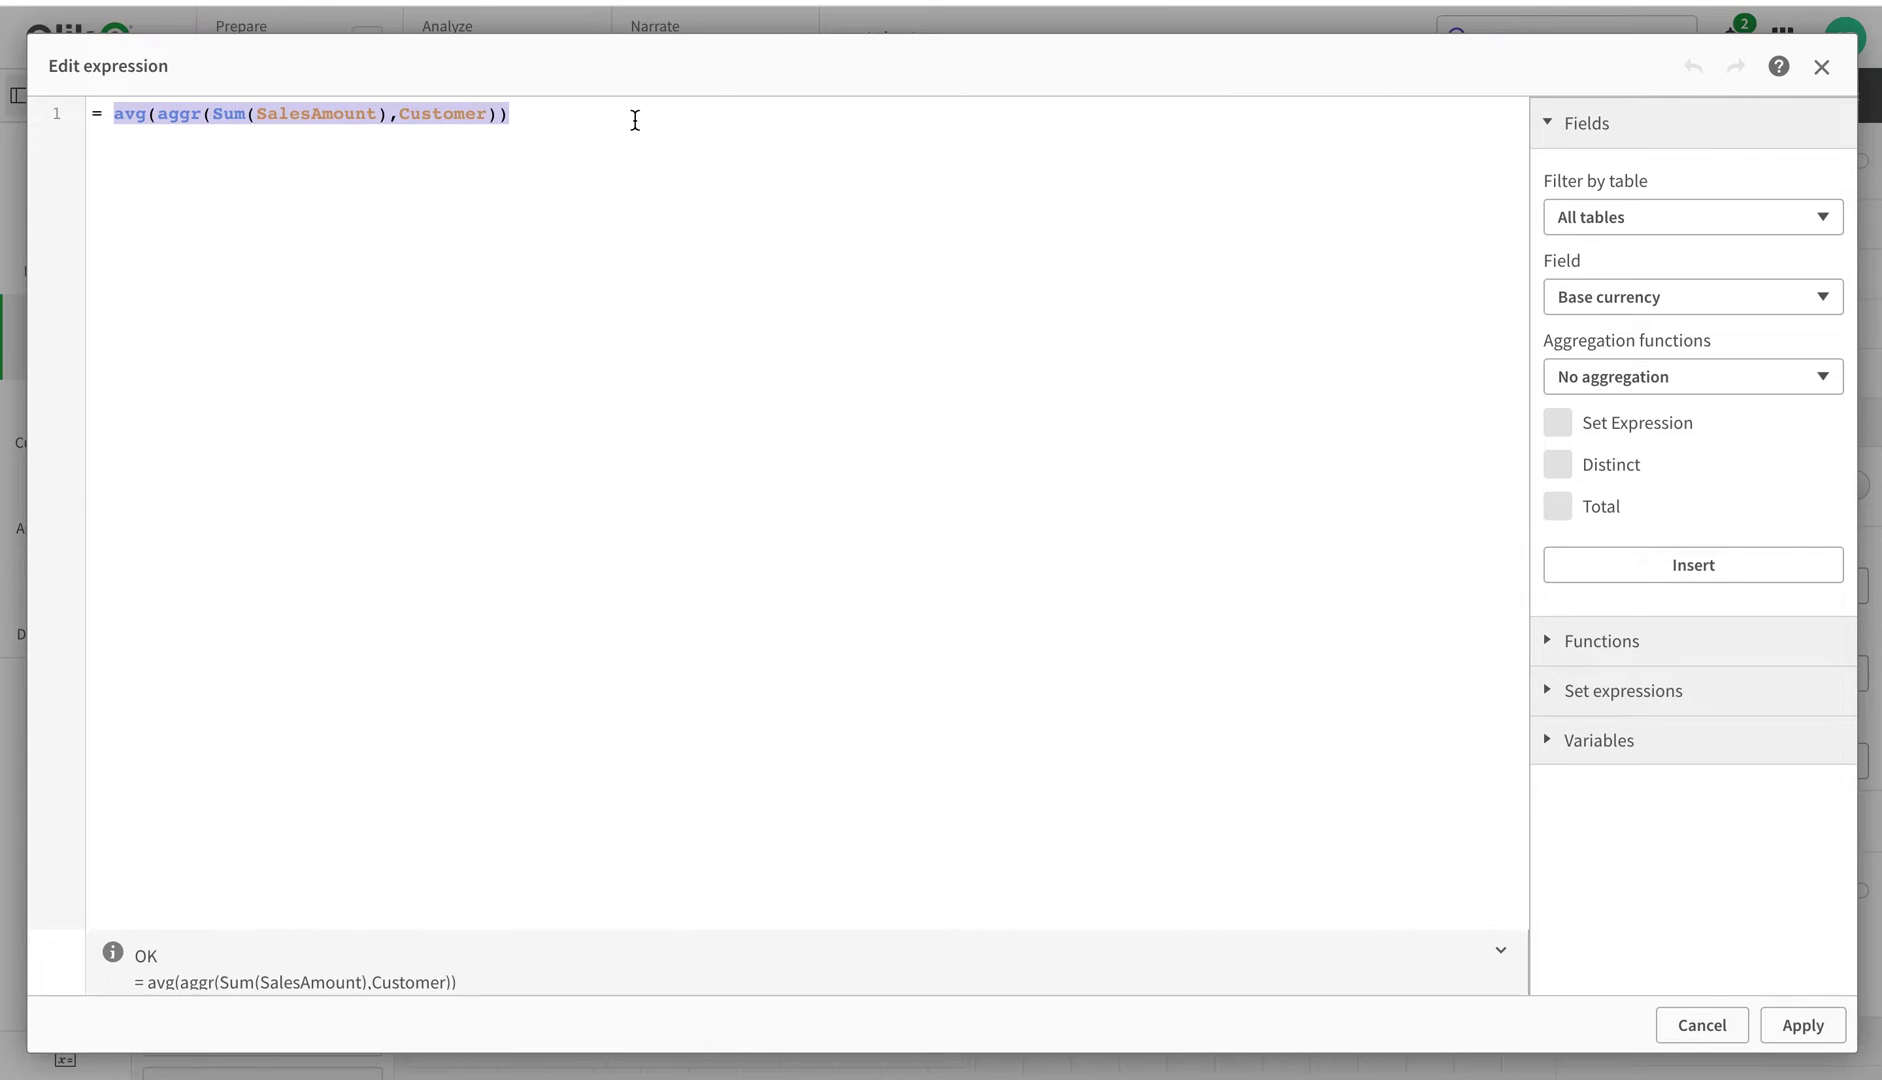
{"action": "type", "text": "avg("}
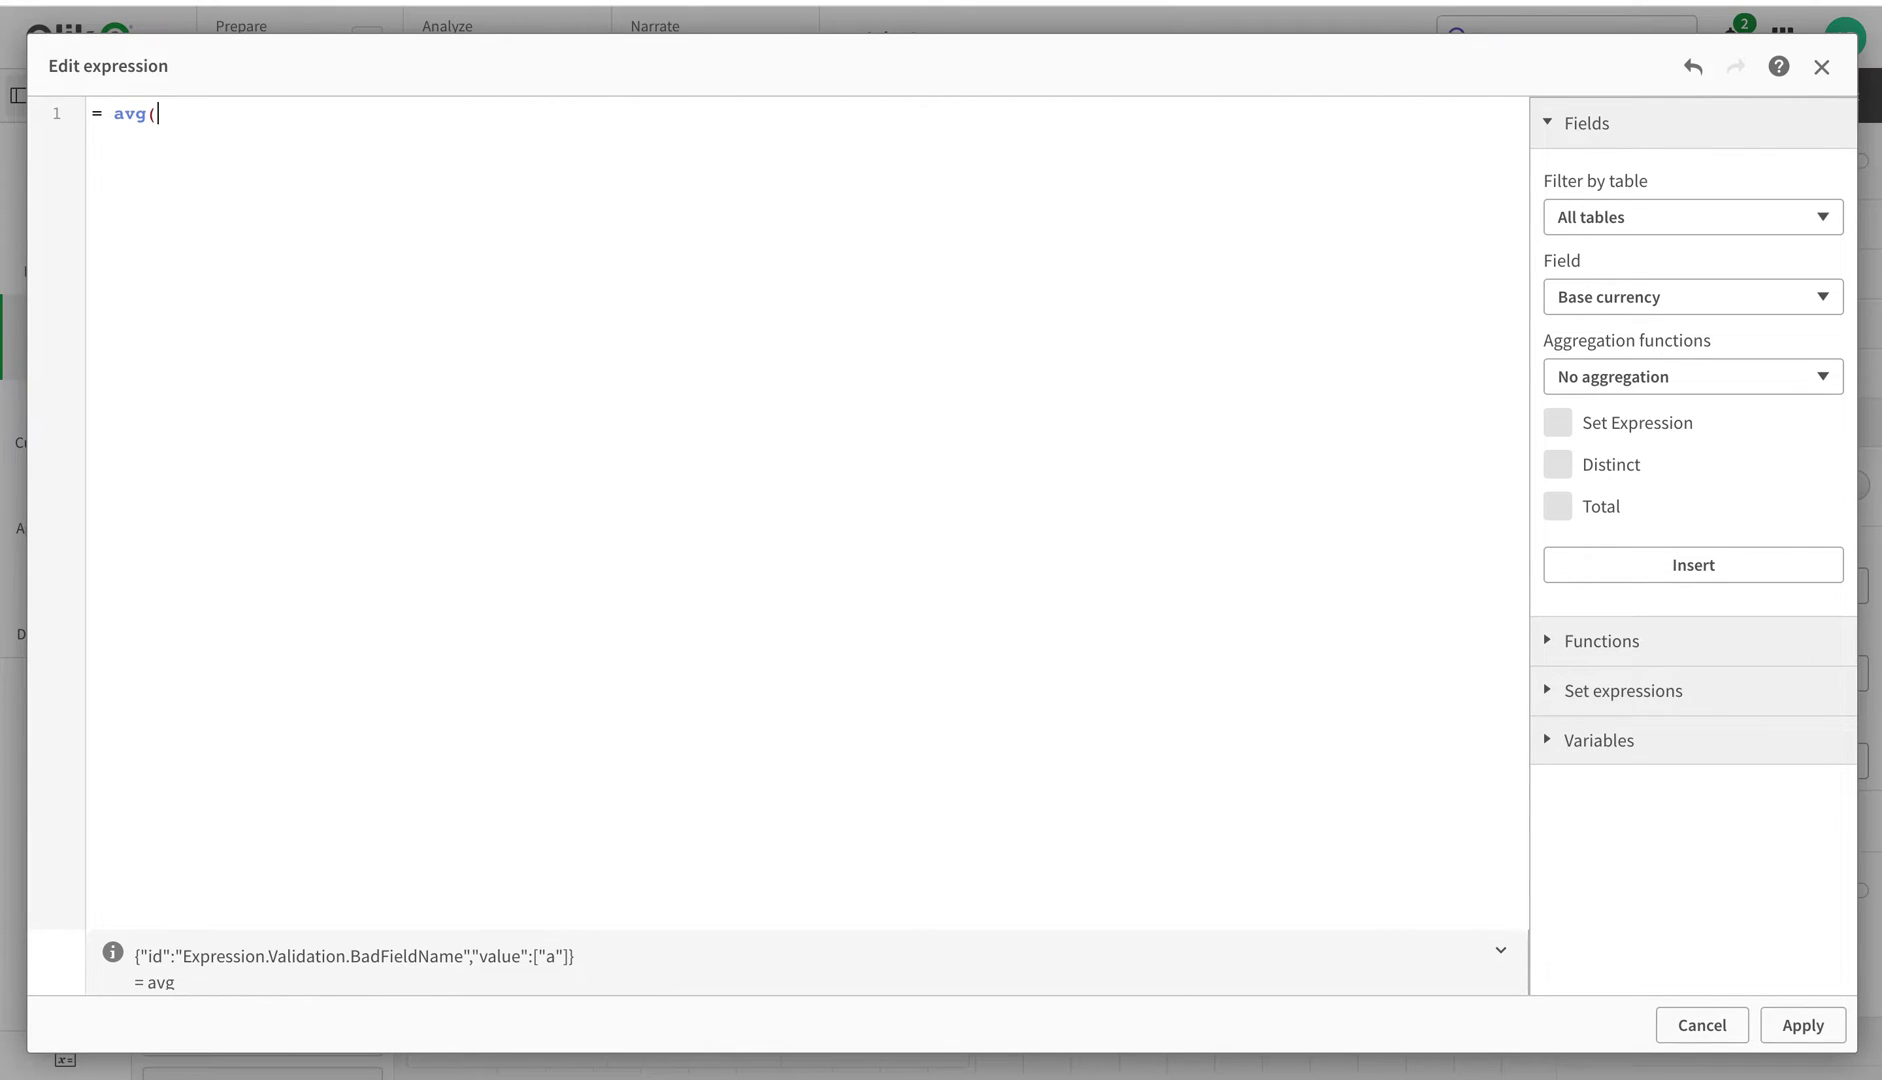
{"action": "type", "text": "sa"}
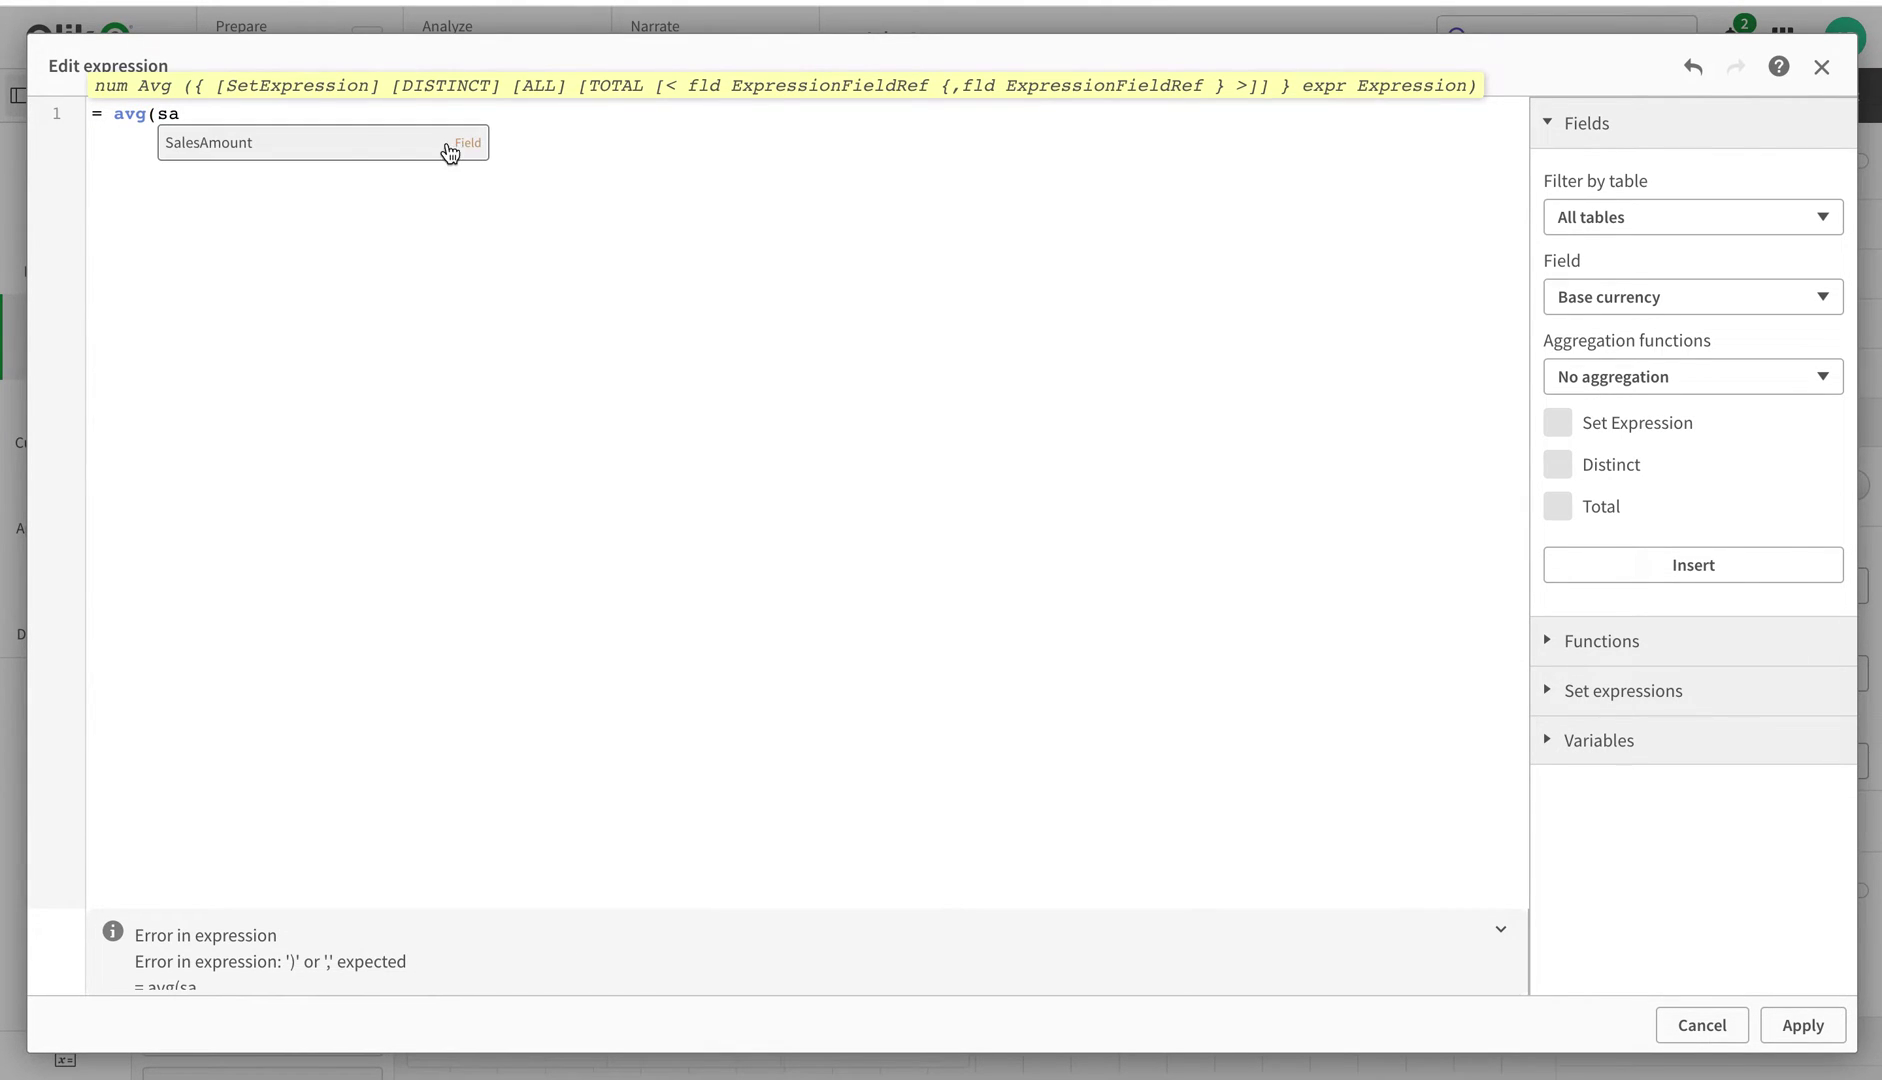
{"action": "left_click", "coordinate": [349, 140]}
{"action": "type", "text": ")"}
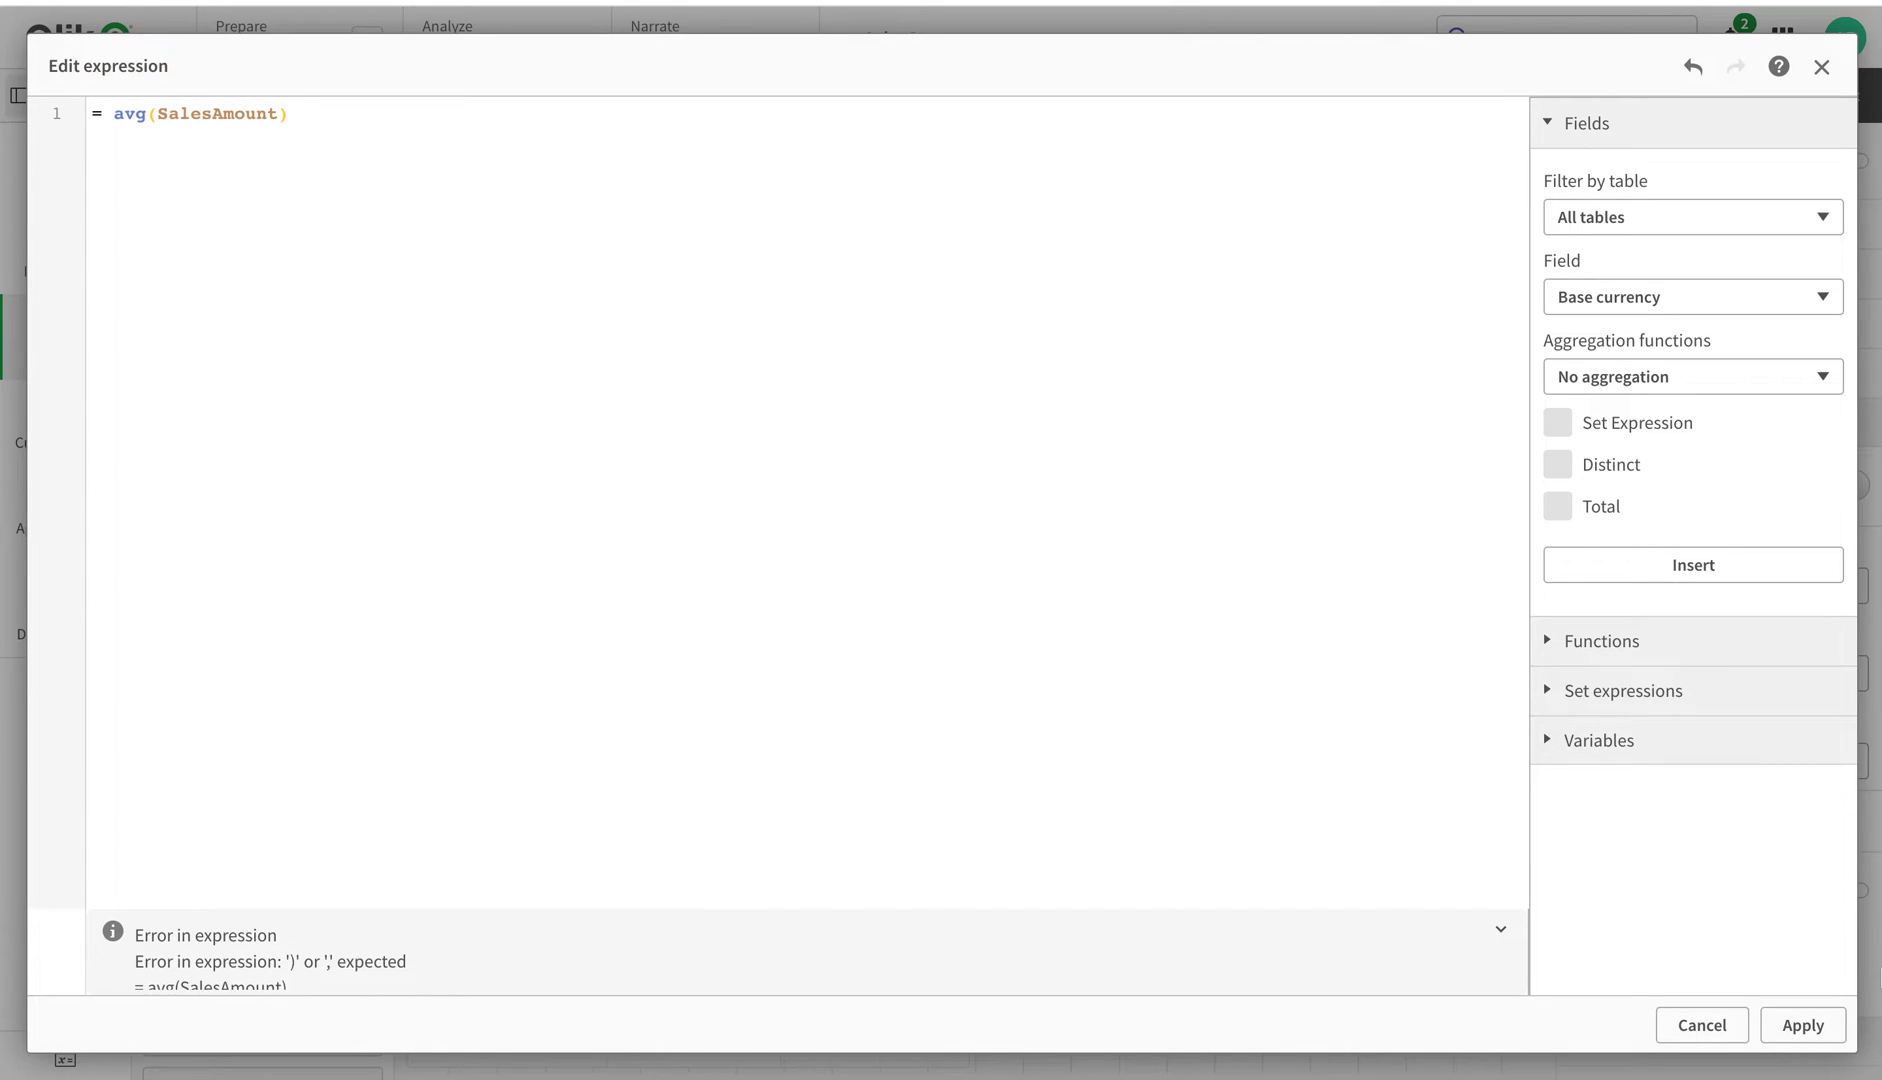
{"action": "left_click", "coordinate": [1800, 1023]}
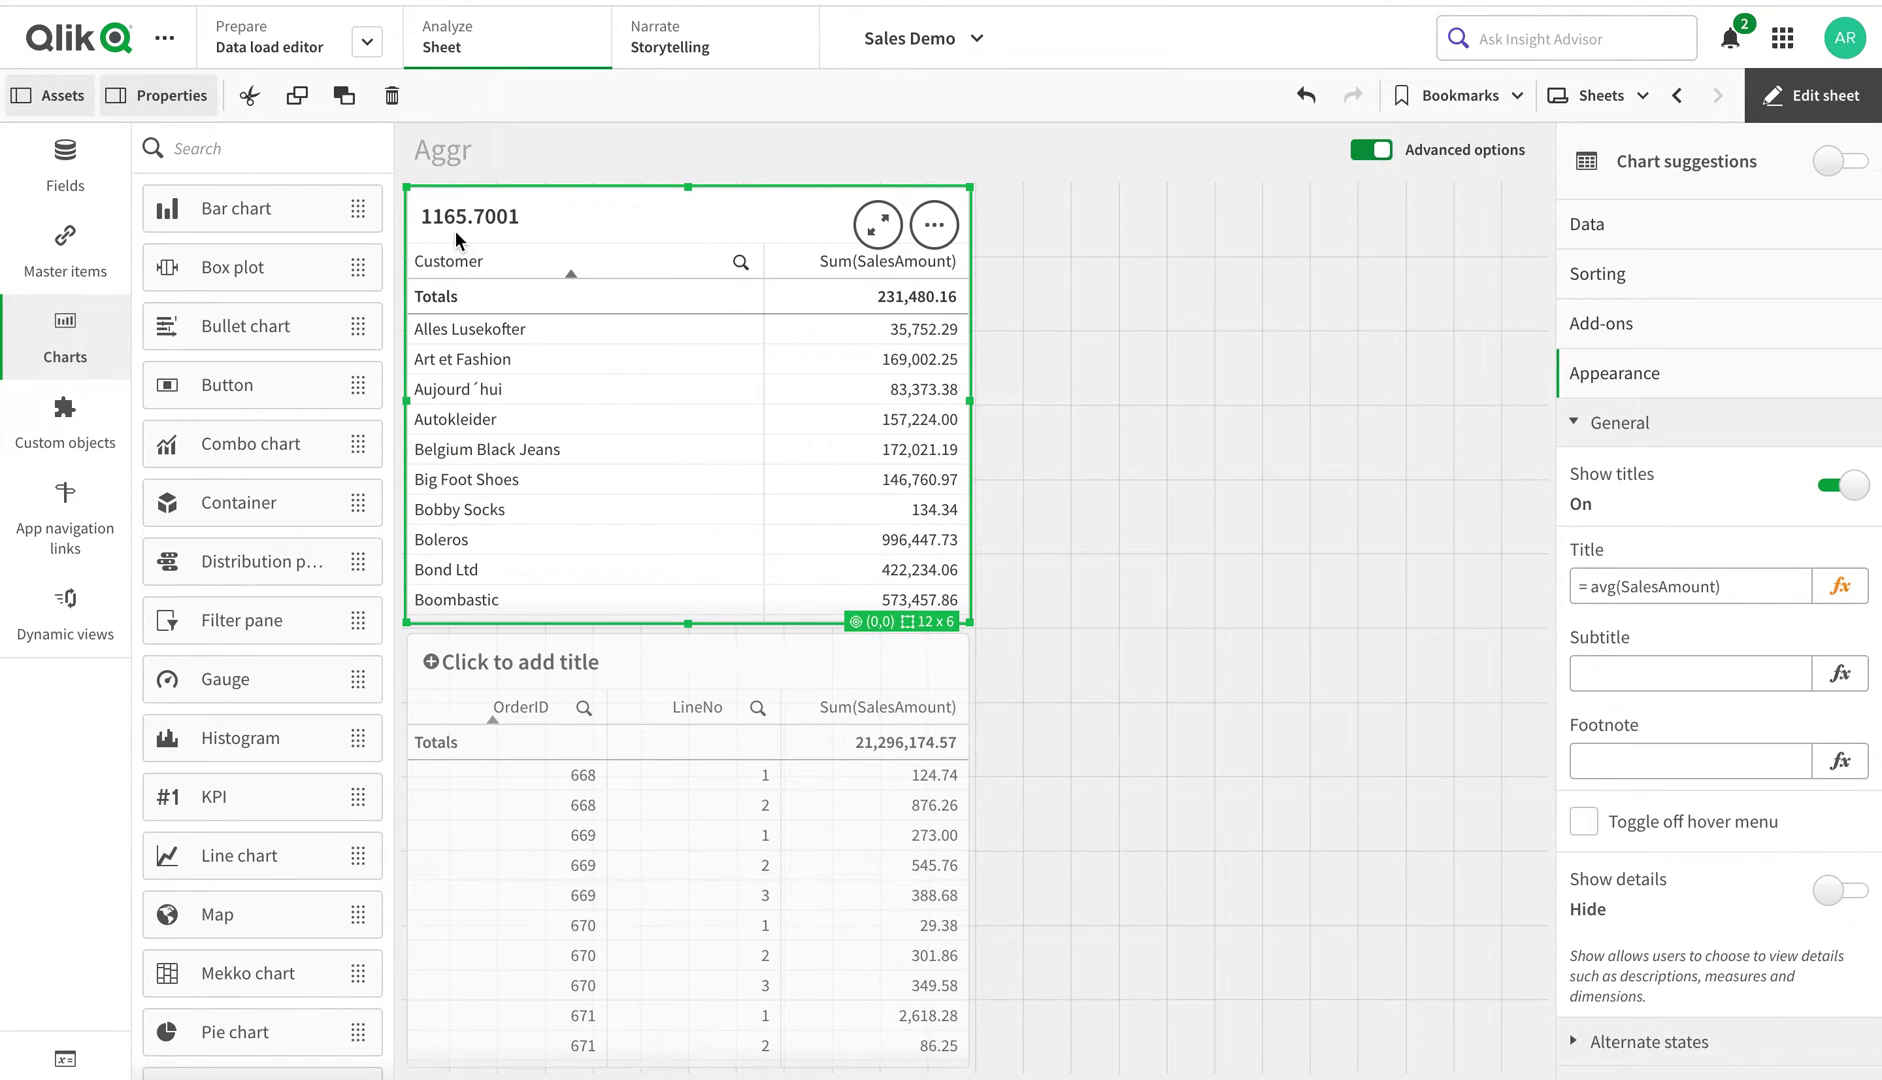
Replace the customer table's title expression with =sum(SalesAmount)/ count( distinct Customer) and apply it
{"action": "left_click", "coordinate": [1840, 586]}
{"action": "left_click_drag", "start_coordinate": [290, 113], "coordinate": [101, 113]}
{"action": "type", "text": "su"}
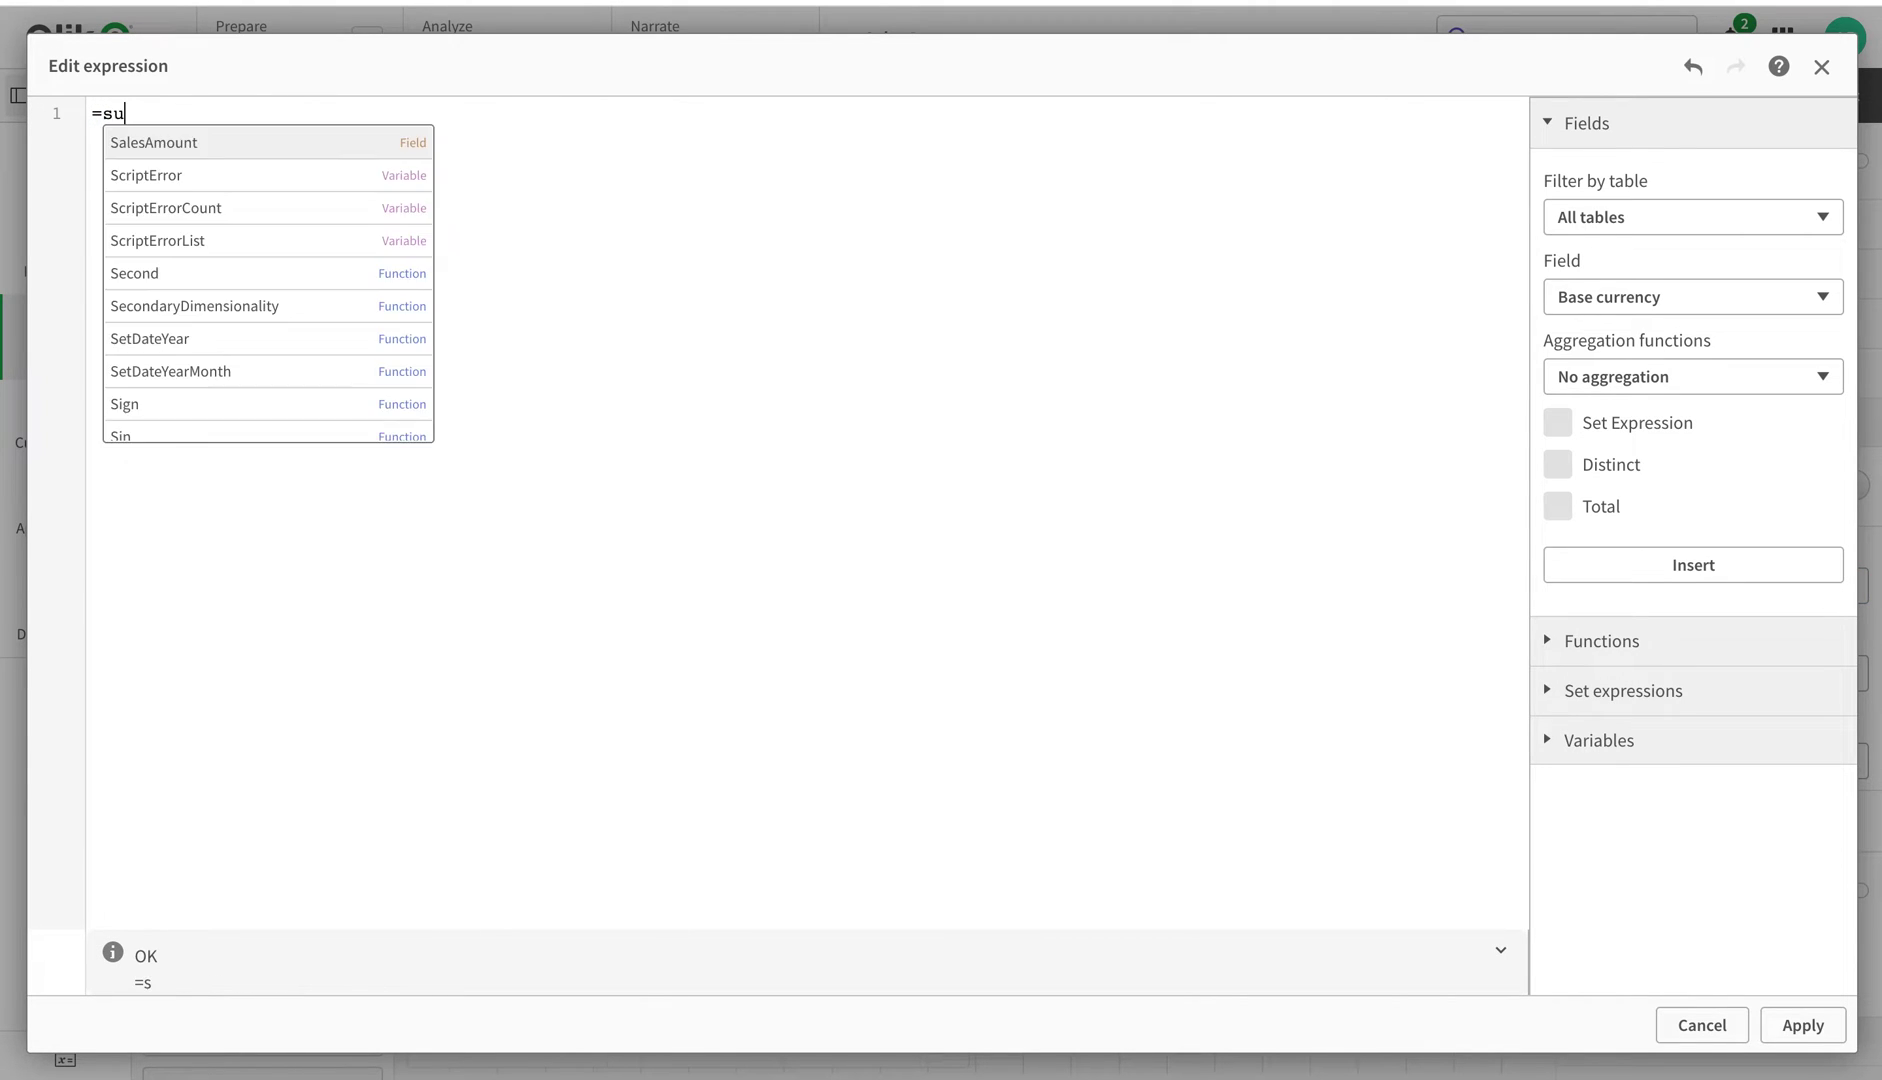
{"action": "type", "text": "m(sa"}
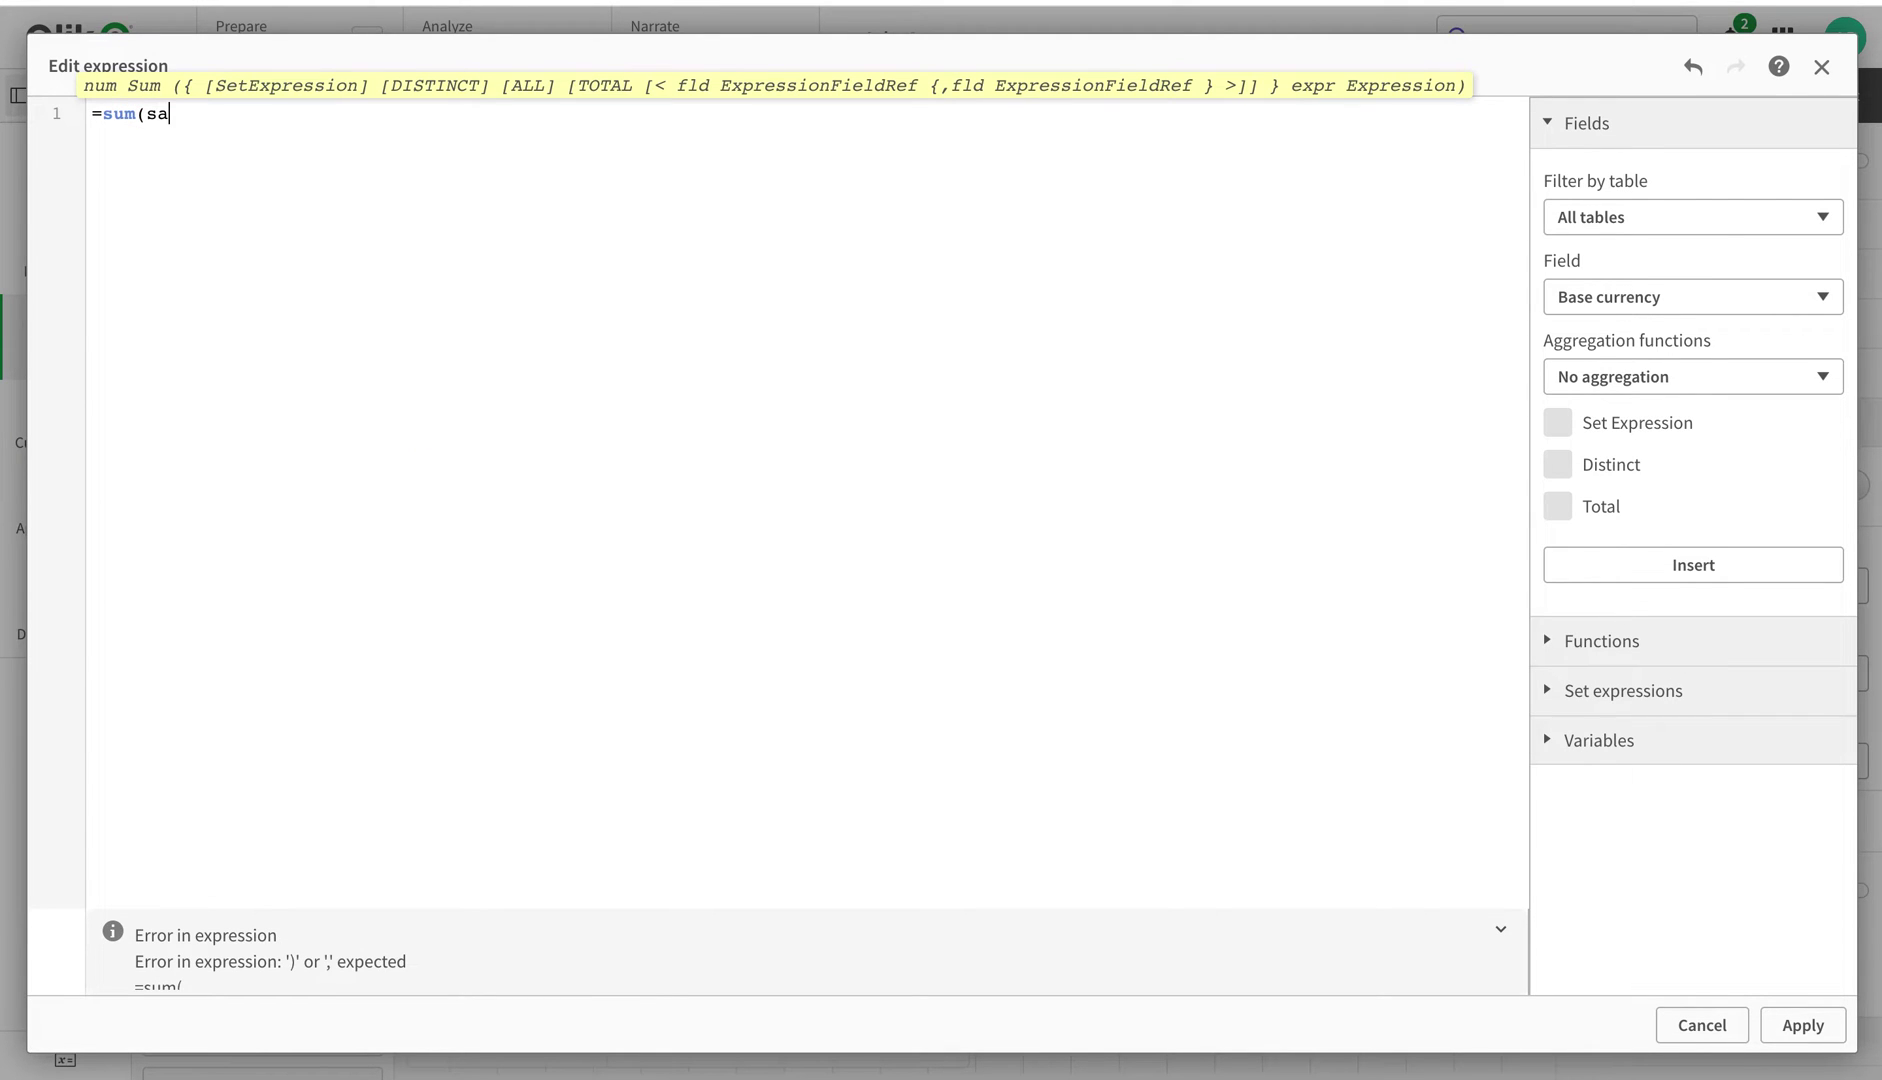
{"action": "left_click", "coordinate": [204, 162]}
{"action": "type", "text": ")/ count( dis"}
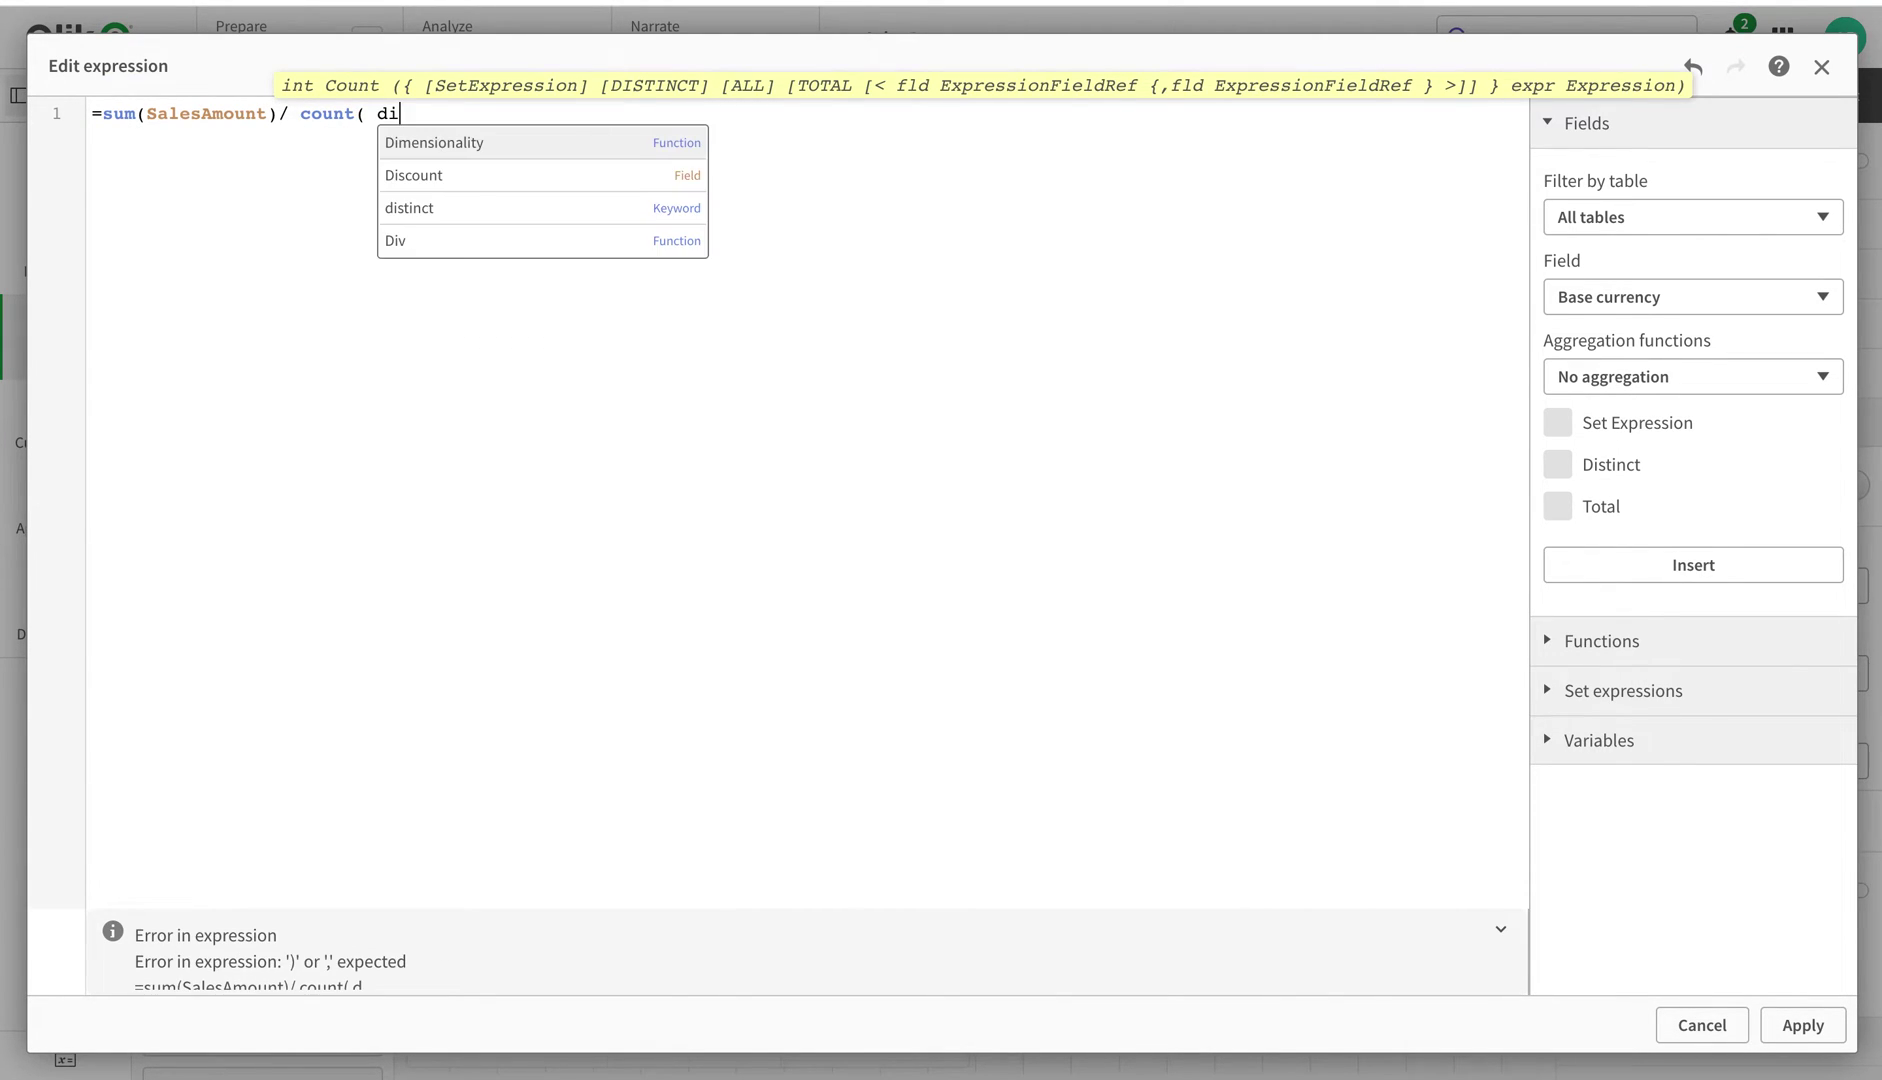
{"action": "left_click", "coordinate": [405, 175]}
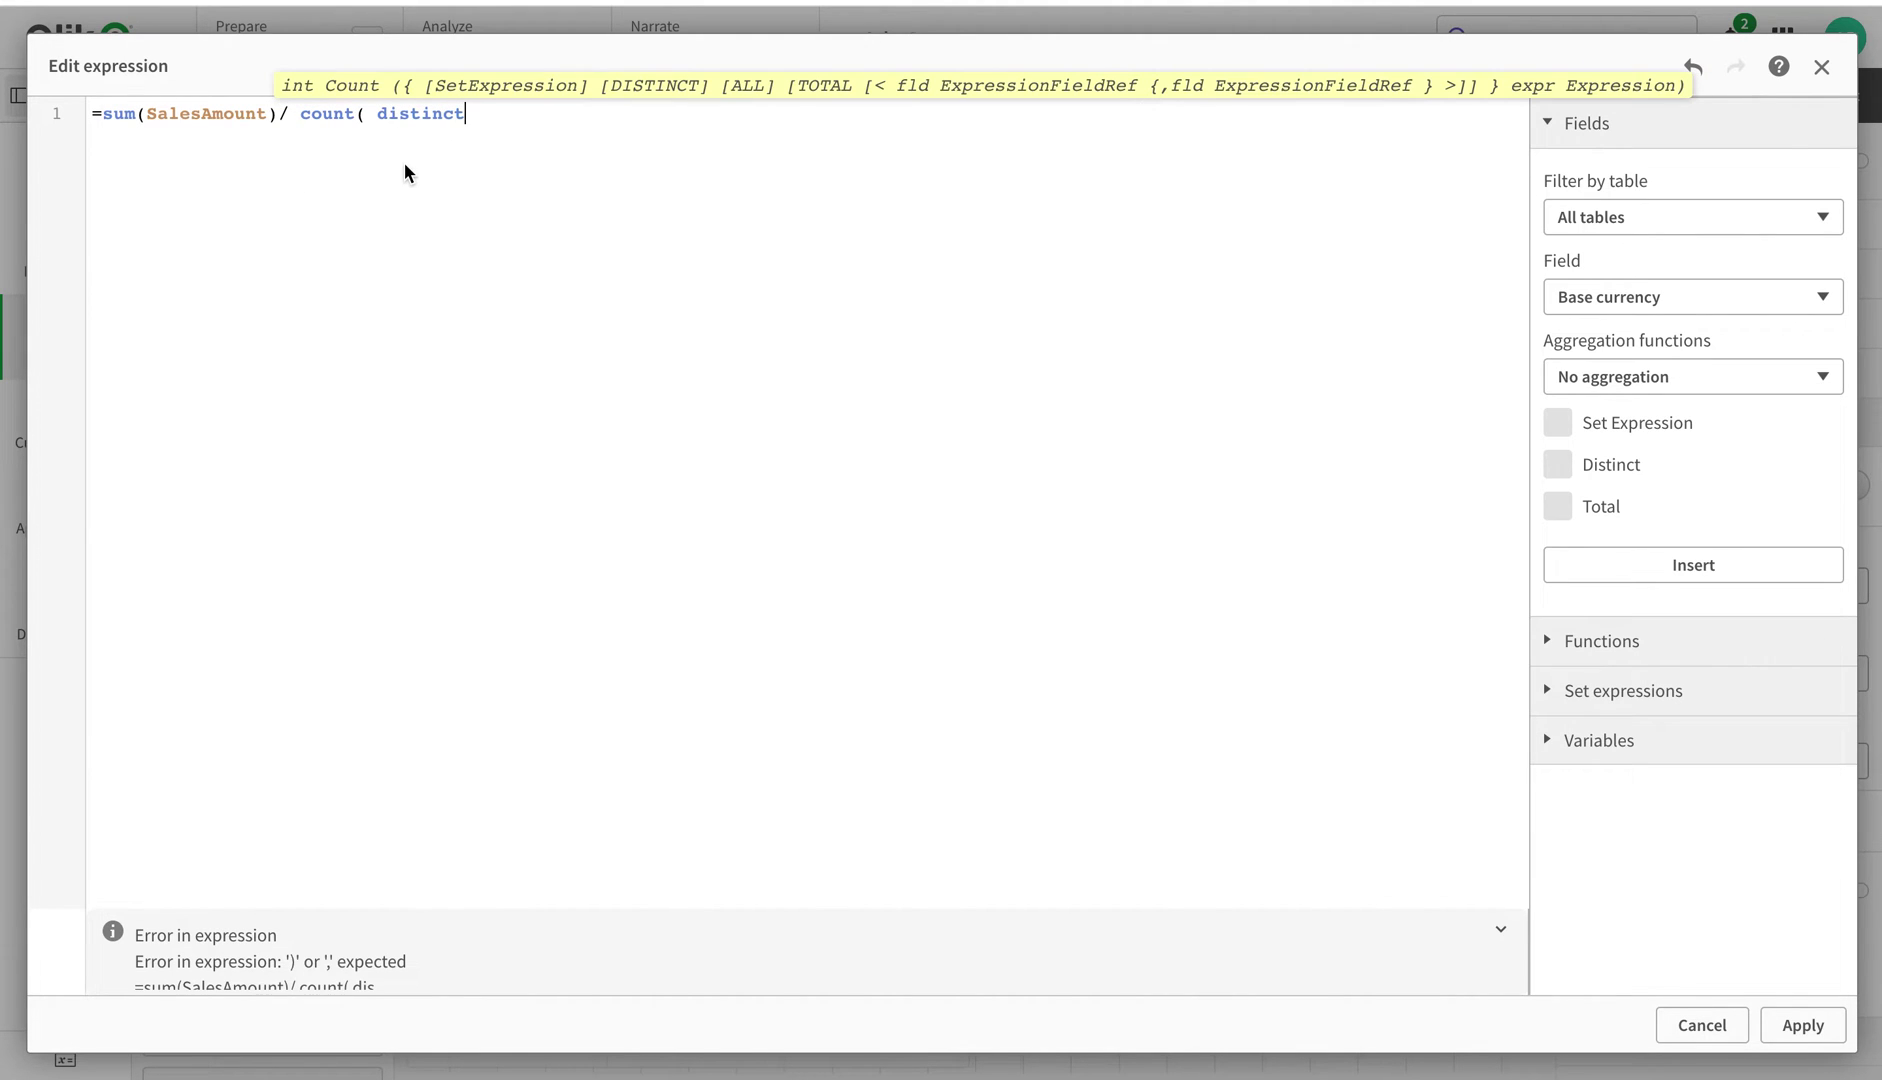
{"action": "type", "text": "Cus"}
{"action": "left_click", "coordinate": [535, 143]}
{"action": "type", "text": ")"}
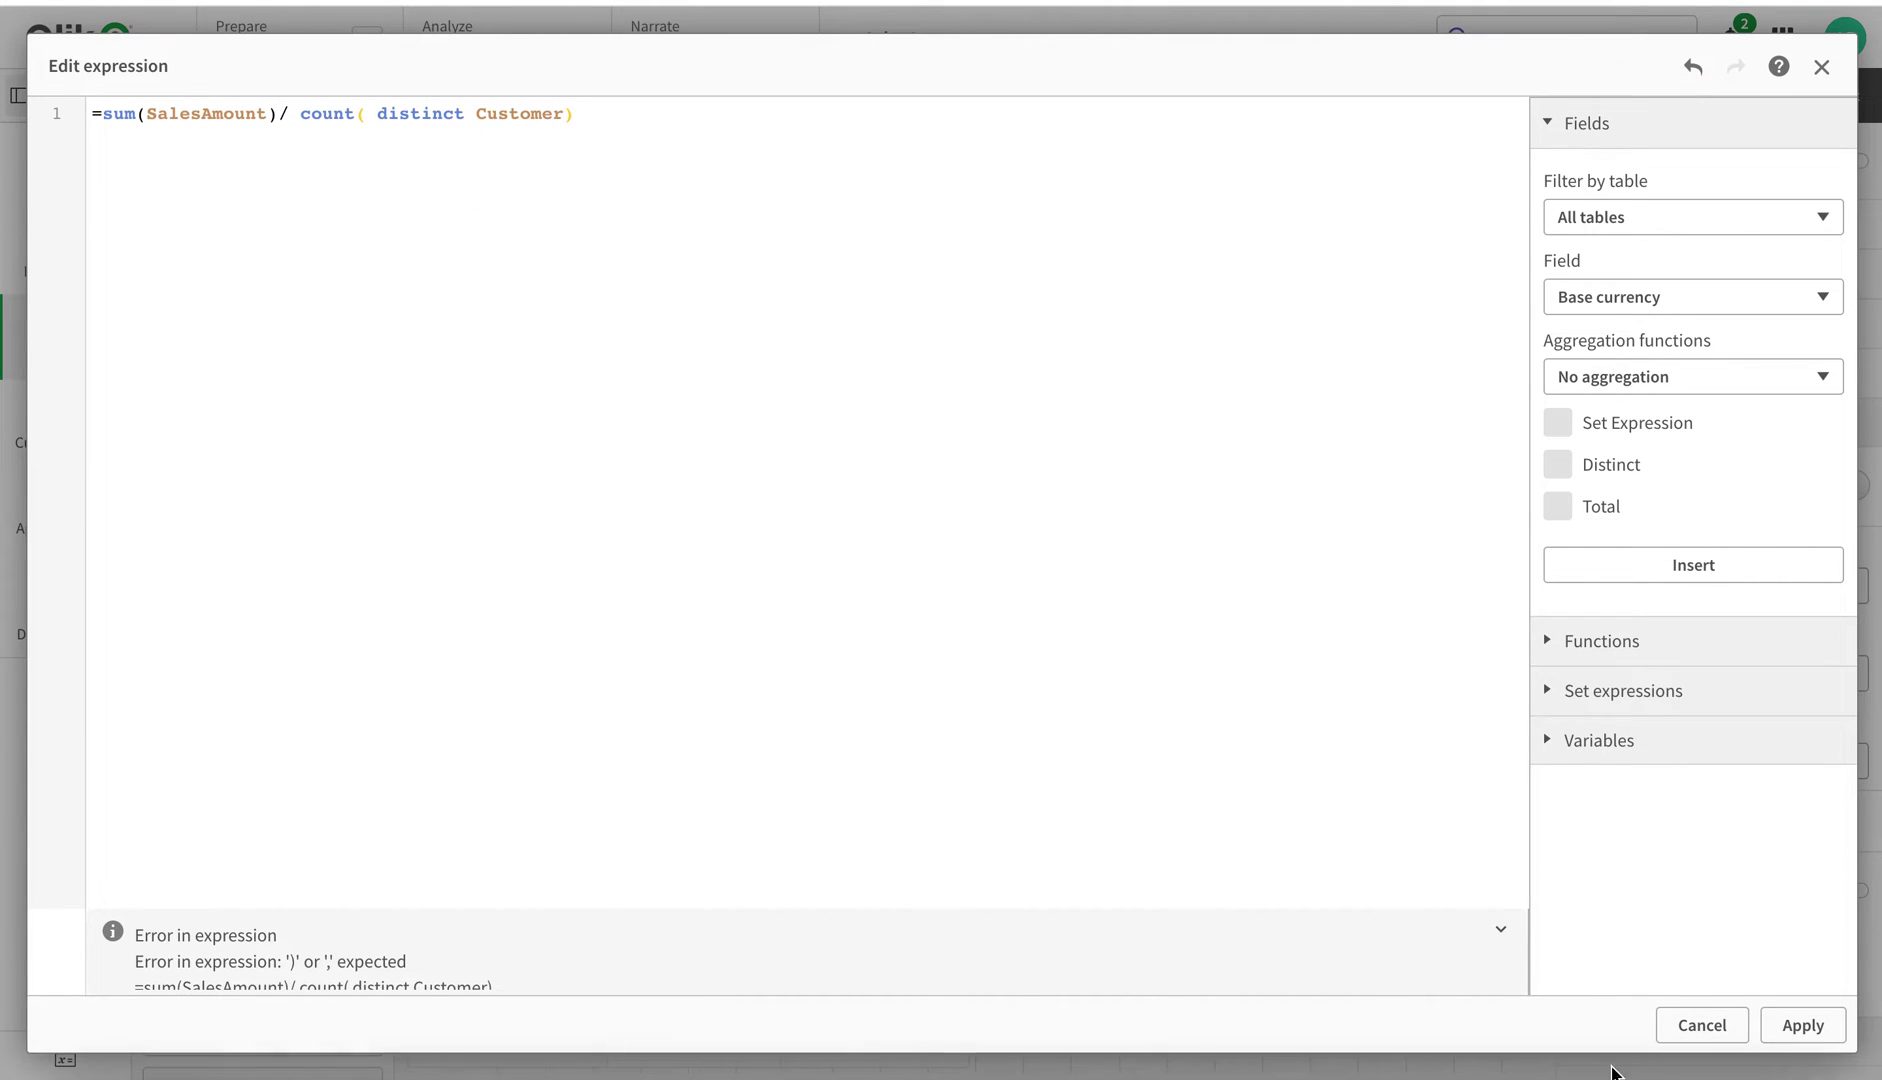
{"action": "left_click", "coordinate": [1805, 1027]}
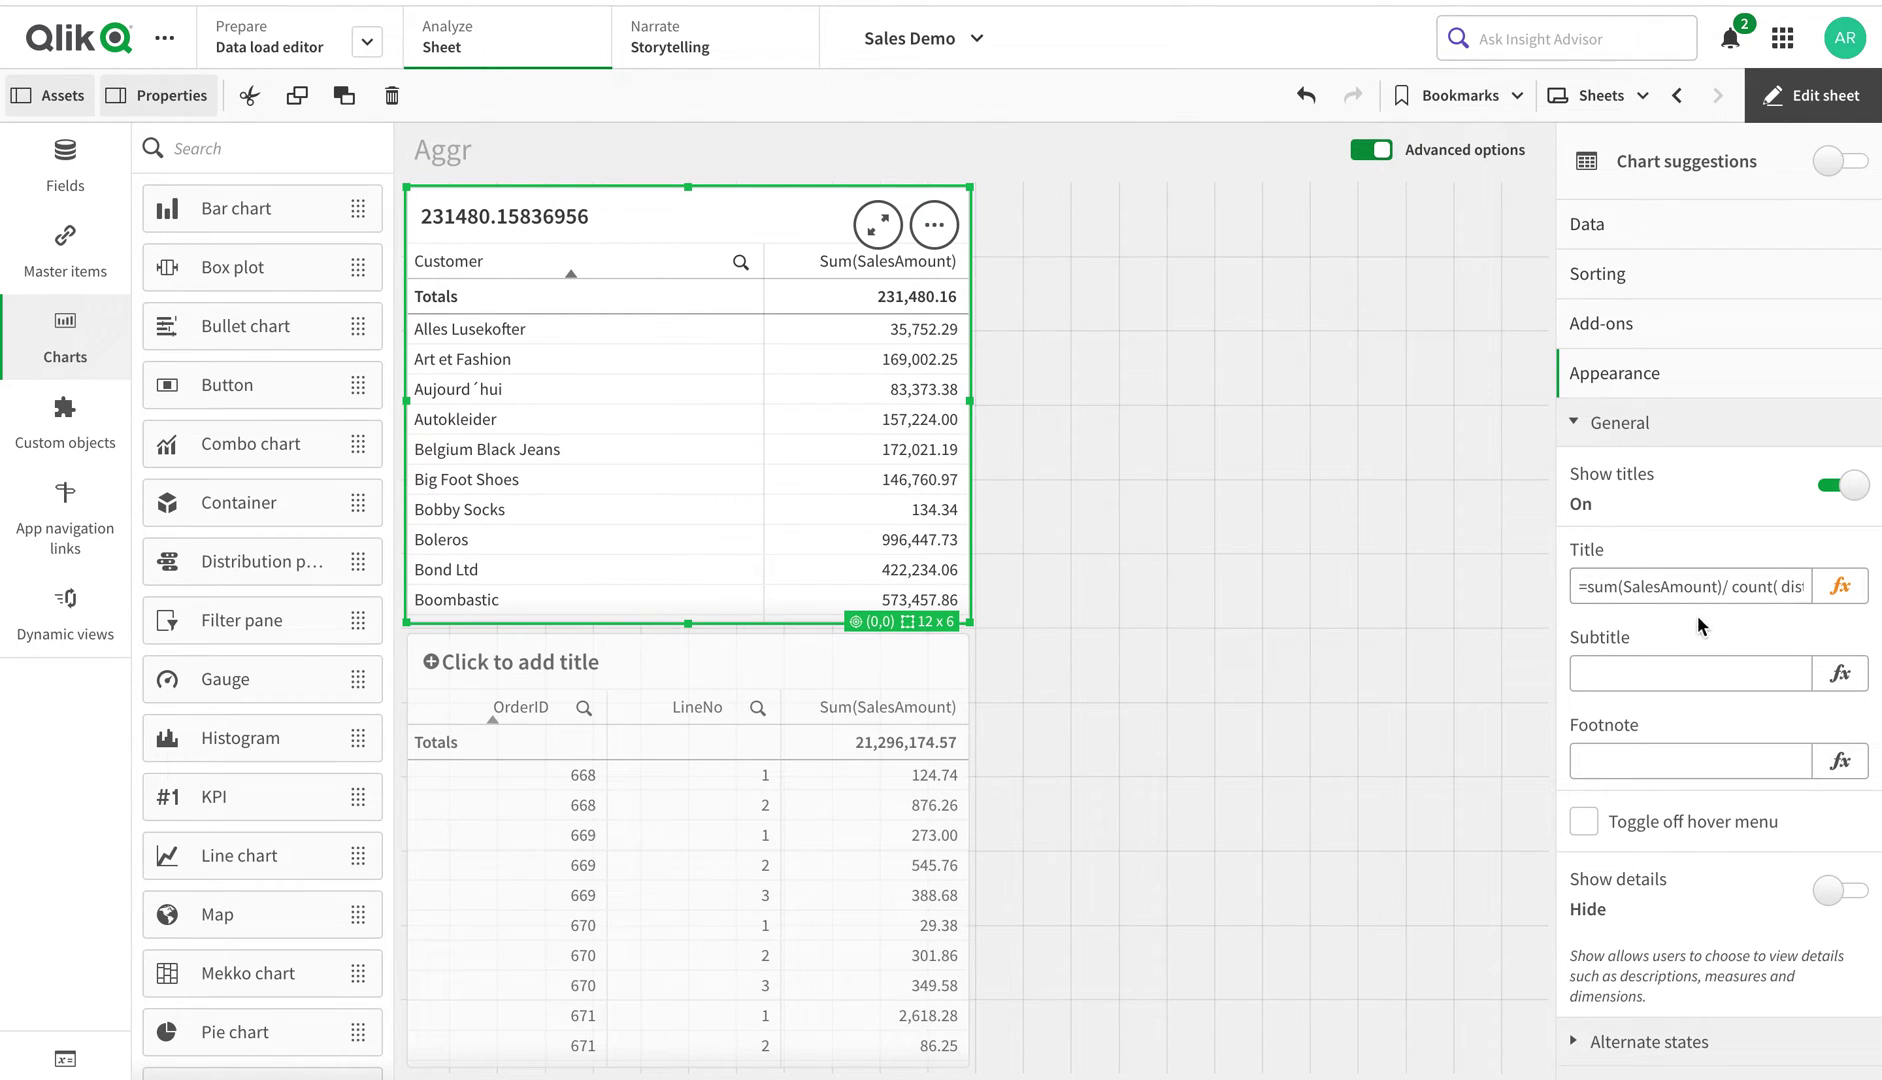
Reopen the title expression to review the sales sum divided by the distinct customer count, and close it
{"action": "mouse_move", "coordinate": [1740, 1075]}
{"action": "left_click", "coordinate": [1840, 586]}
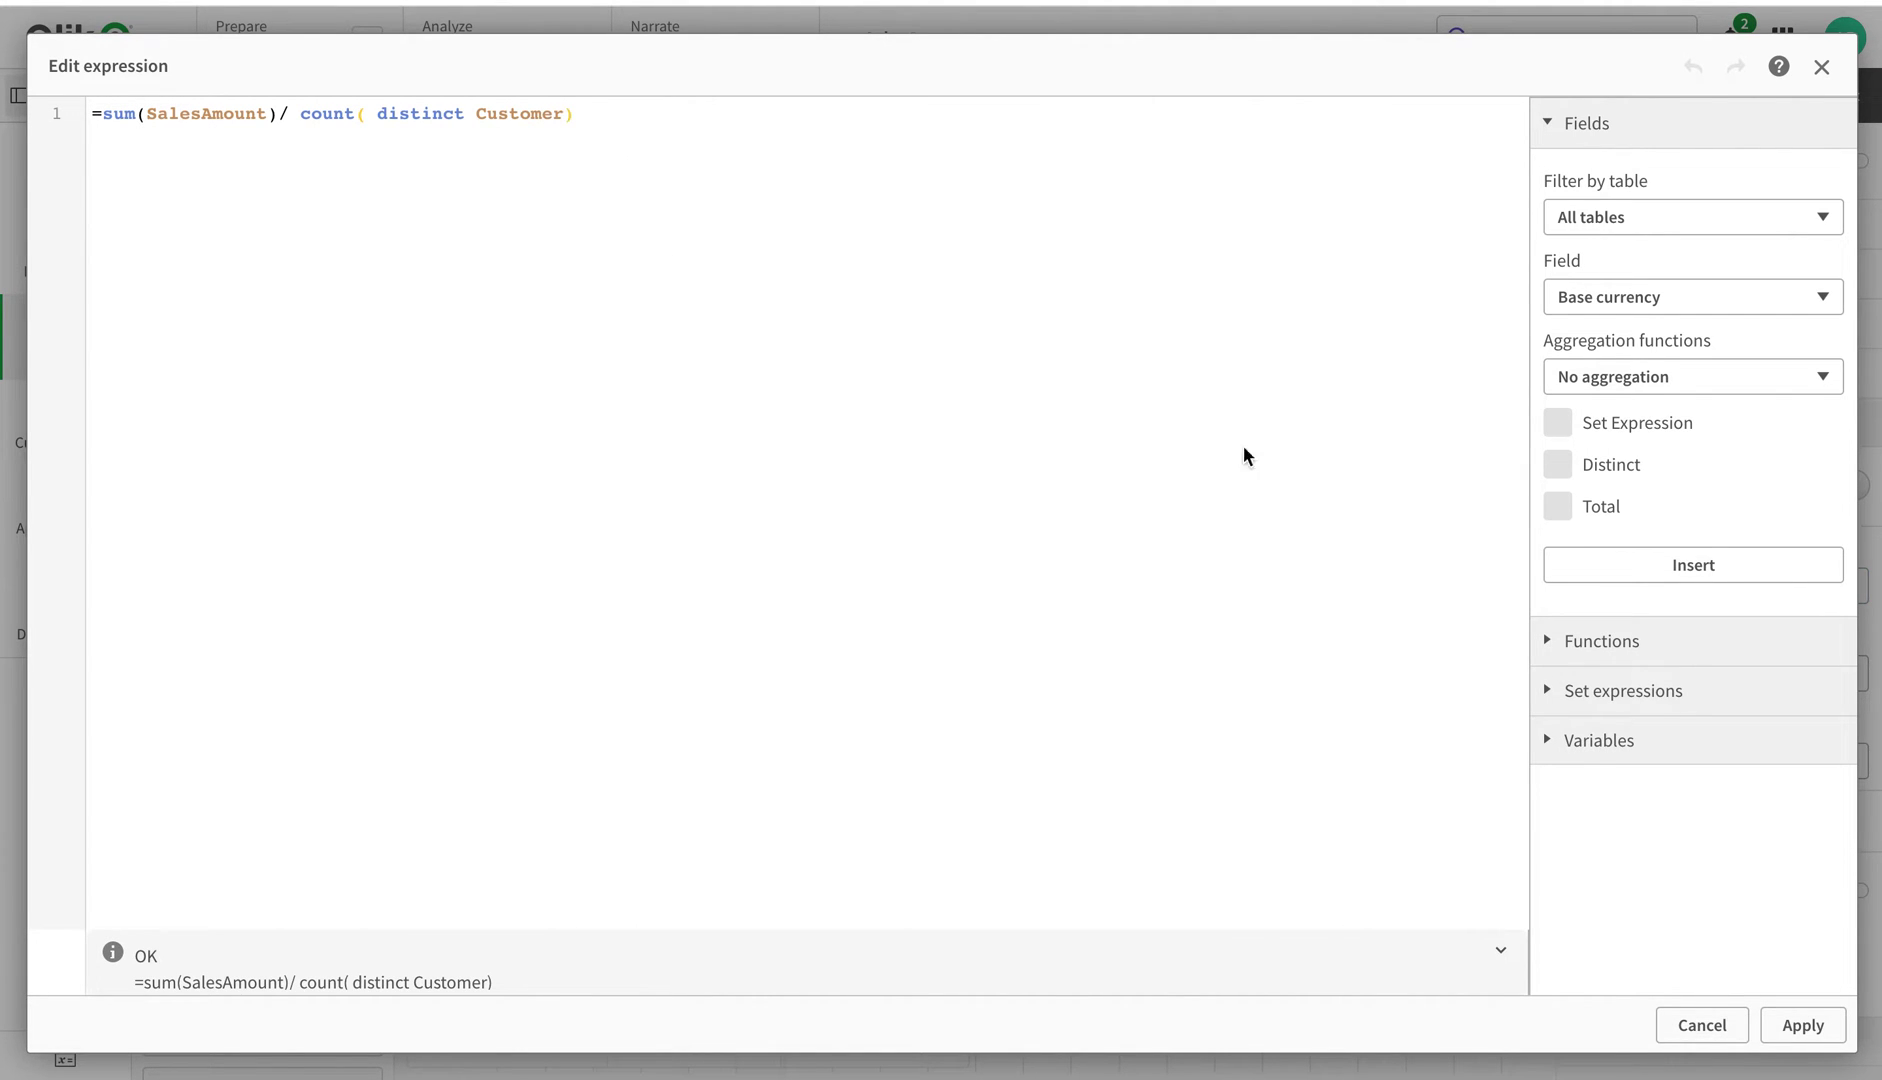
{"action": "left_click", "coordinate": [1808, 1030]}
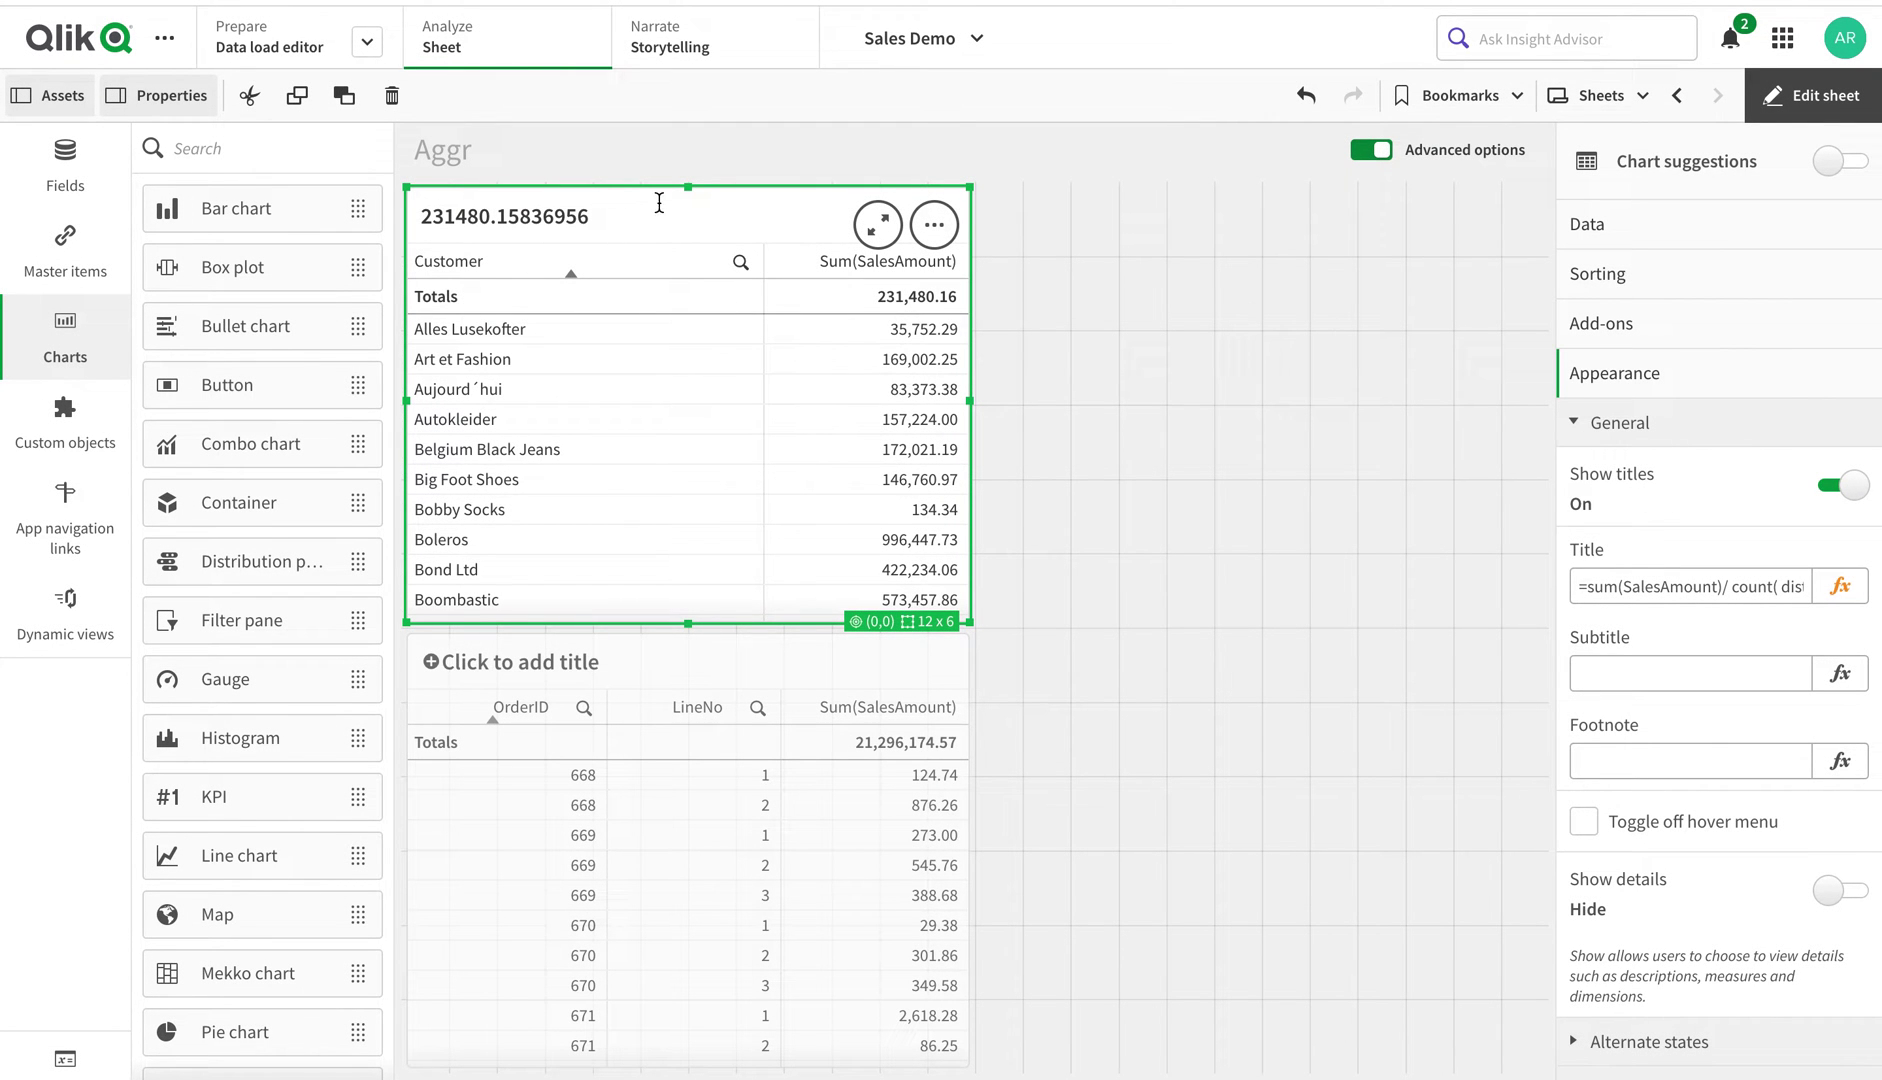
Add a CategoryName dimension column to the customer table
{"action": "left_click", "coordinate": [1684, 228]}
{"action": "left_click", "coordinate": [1670, 434]}
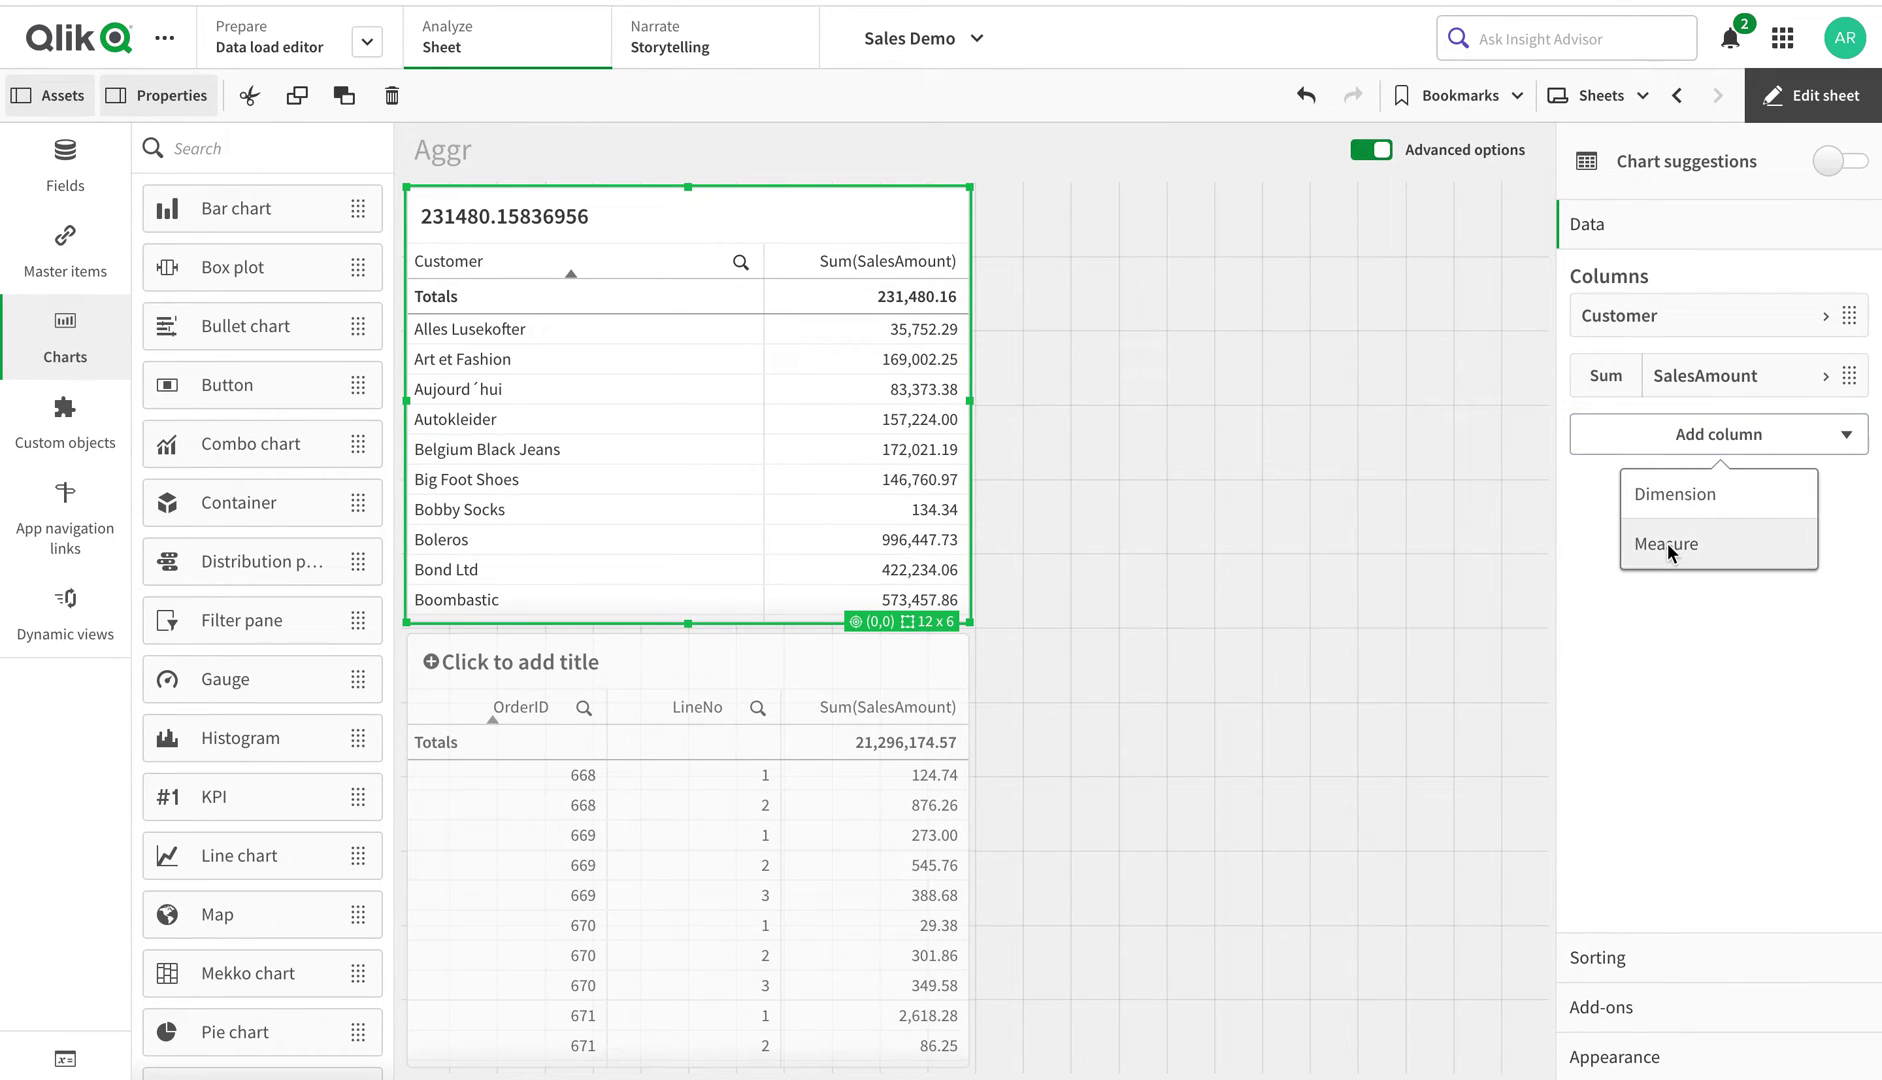
{"action": "left_click", "coordinate": [1675, 538]}
{"action": "left_click", "coordinate": [1824, 497]}
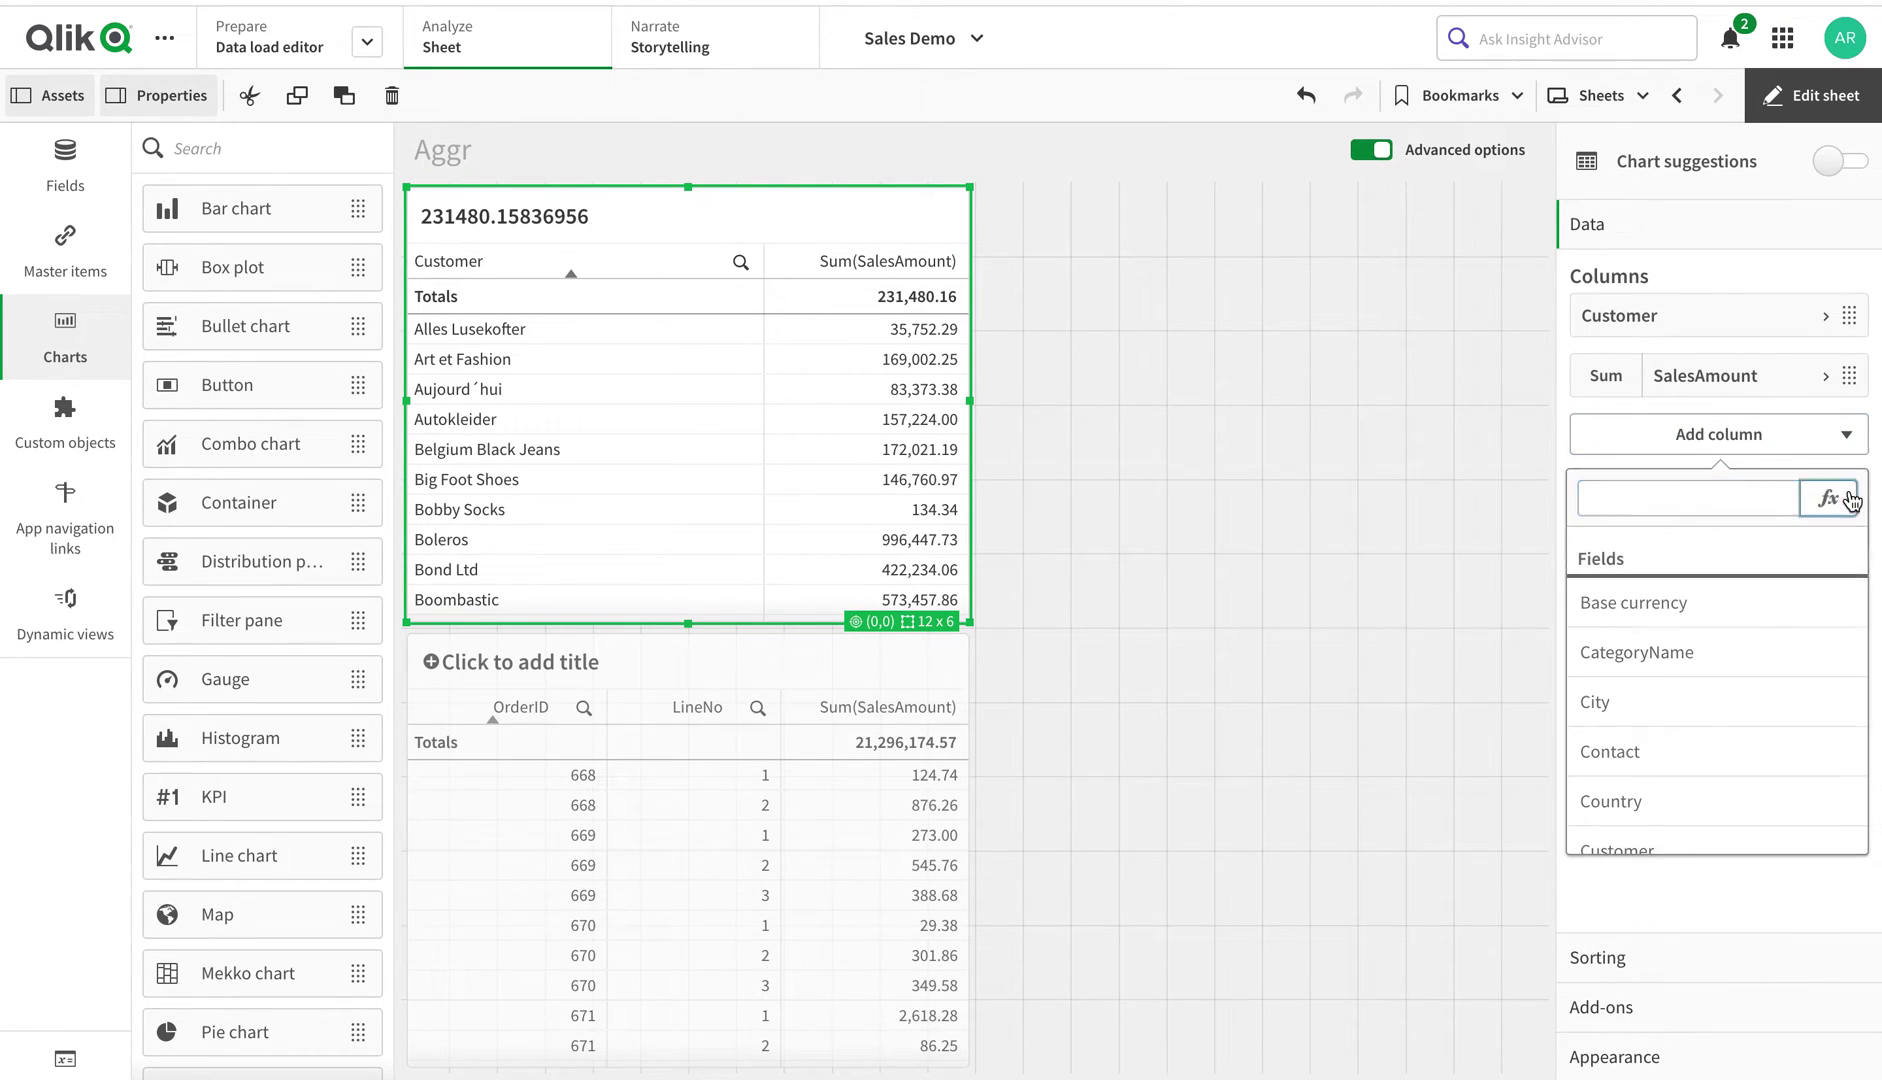
{"action": "type", "text": "cate"}
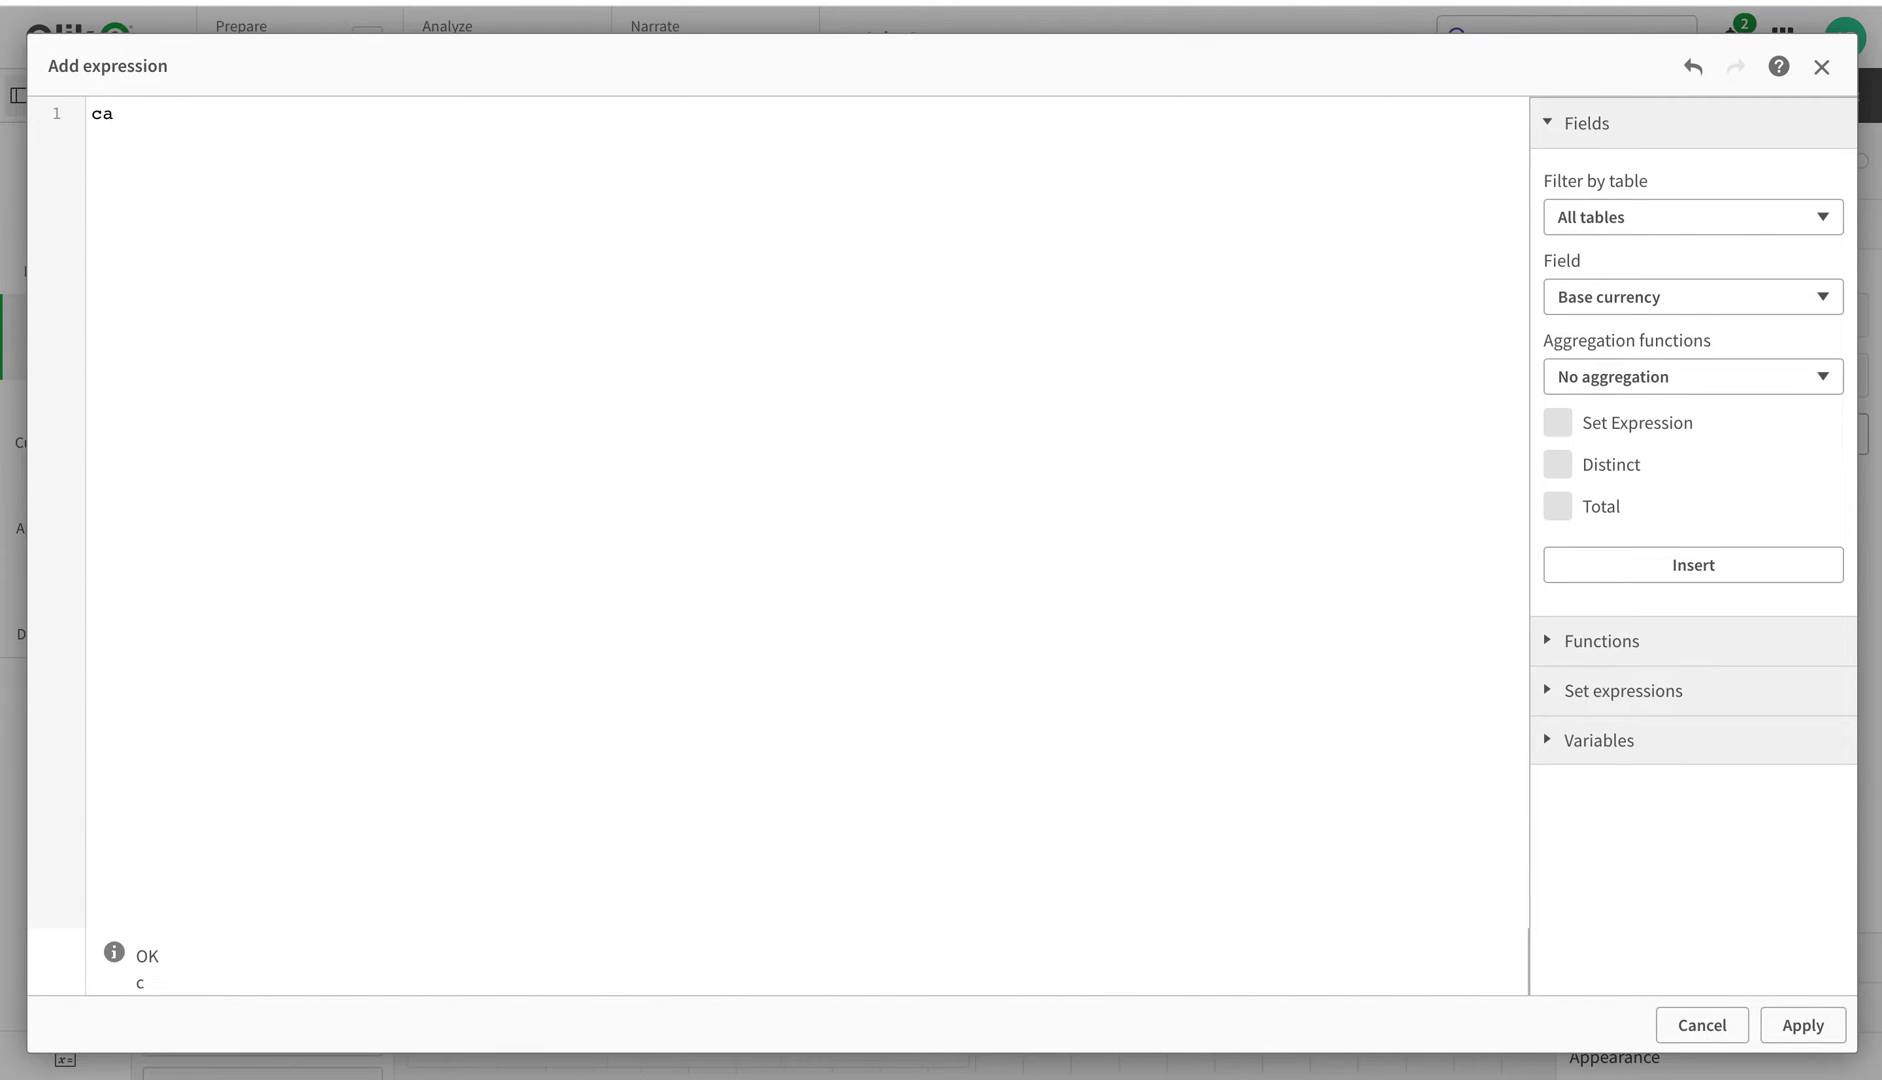
{"action": "left_click", "coordinate": [252, 143]}
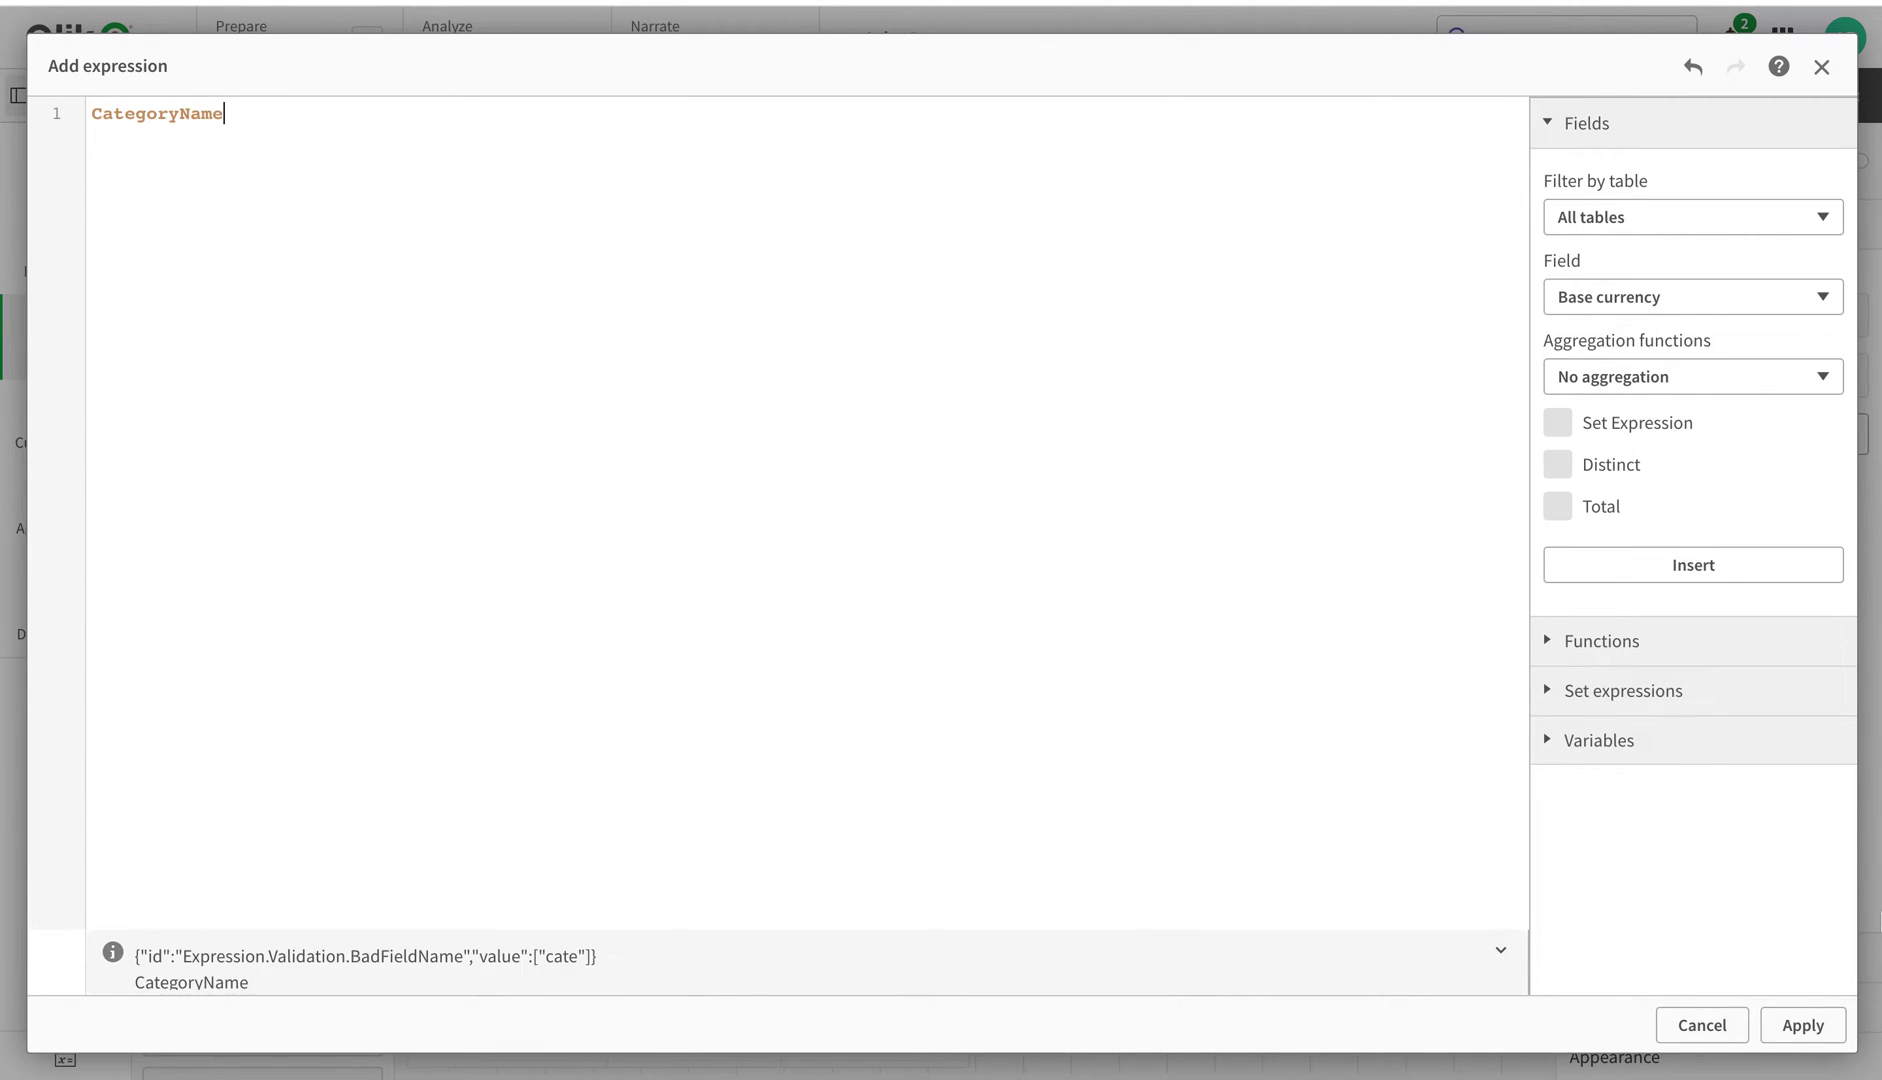
{"action": "left_click", "coordinate": [1805, 1025]}
{"action": "left_click_drag", "start_coordinate": [1663, 449], "coordinate": [1663, 362]}
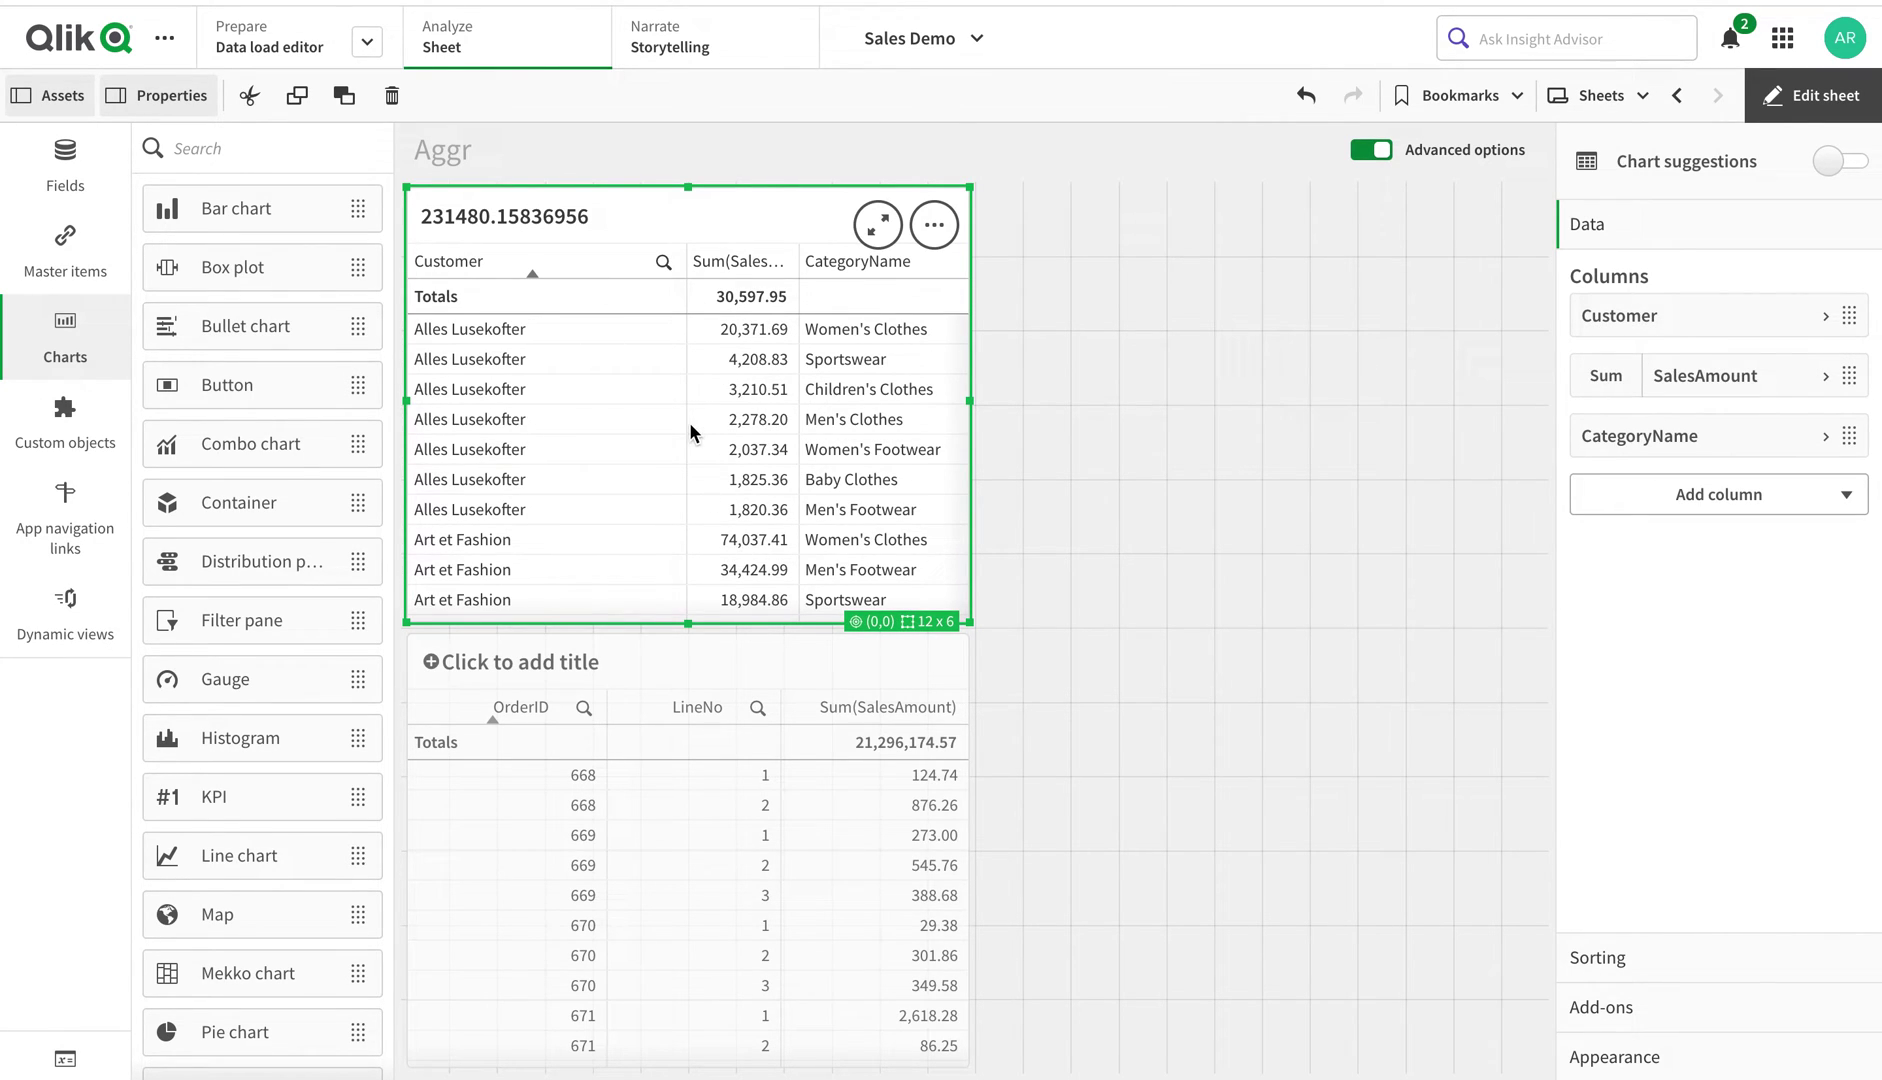
View the sheet outside editing to compare the title with the Totals row by customer and category, and return to editing
{"action": "left_click", "coordinate": [1812, 95]}
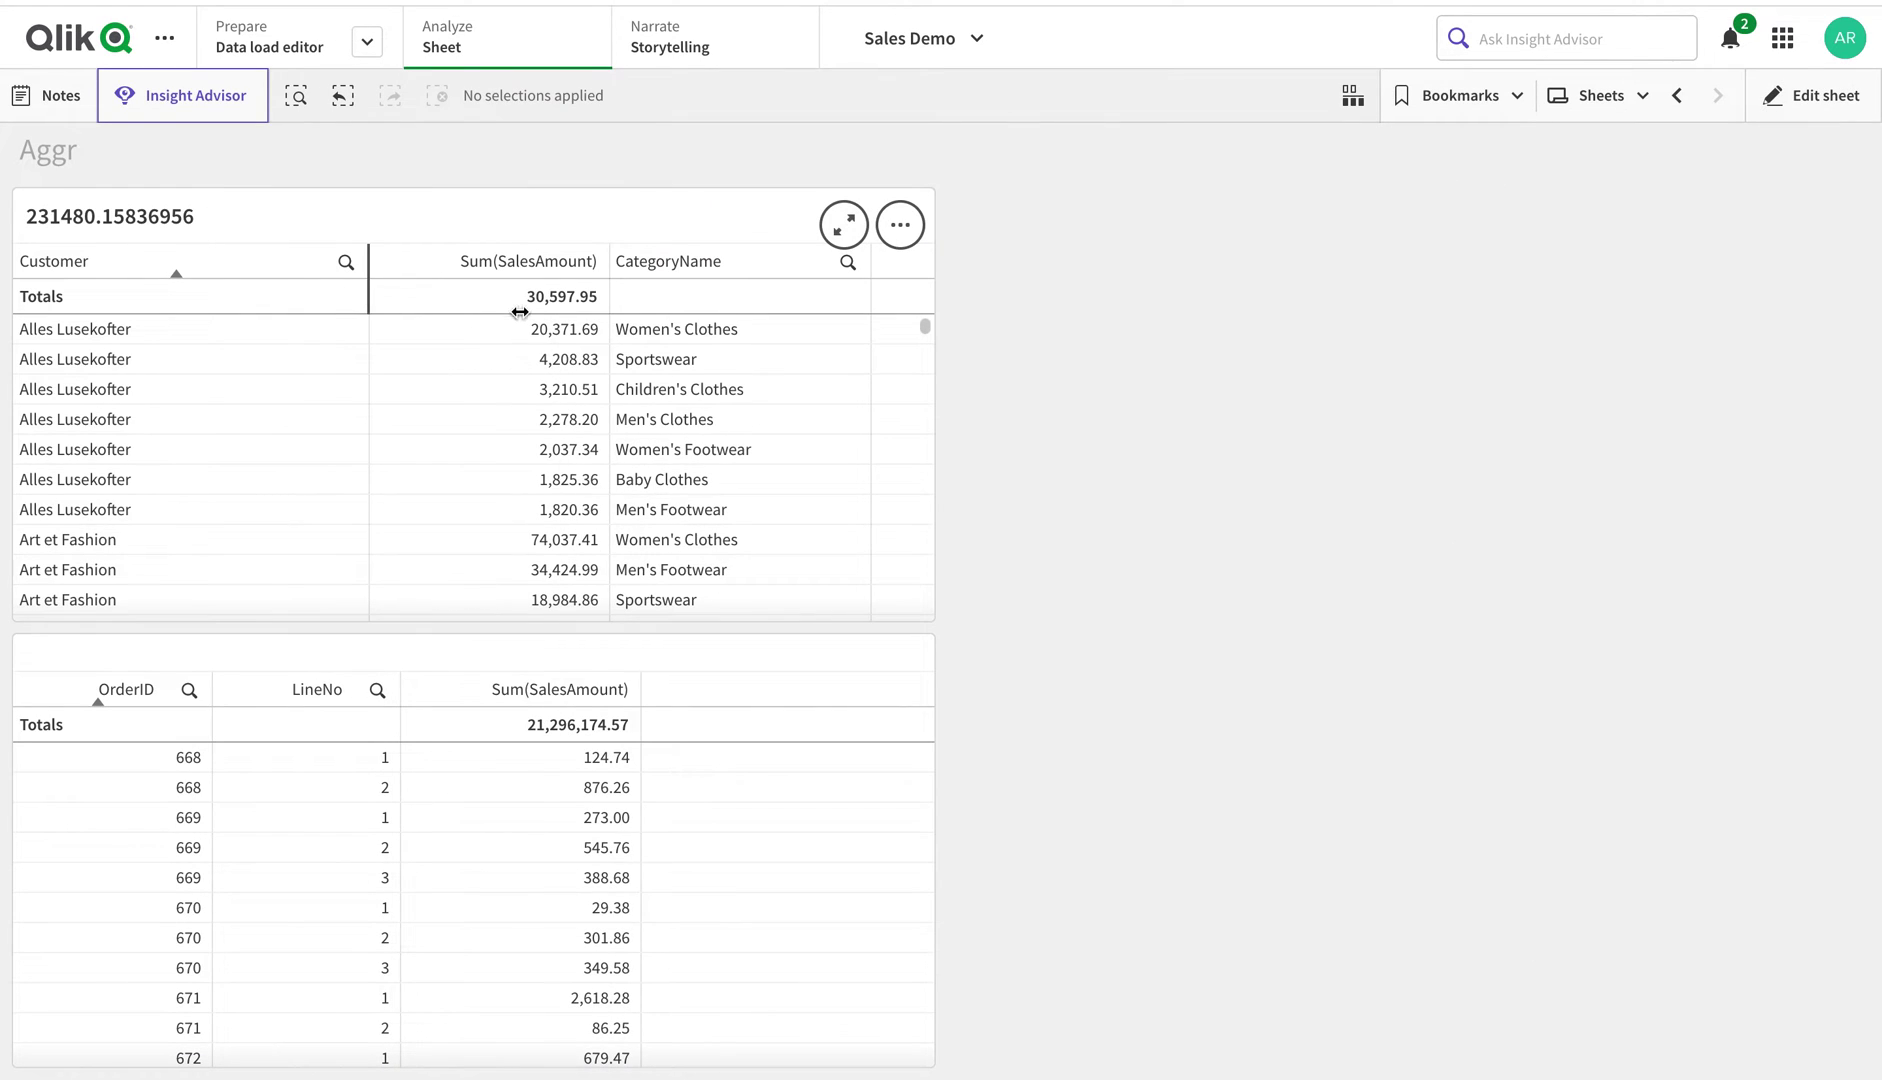
{"action": "scroll", "coordinate": [512, 290], "scroll_direction": "down", "scroll_amount": 5}
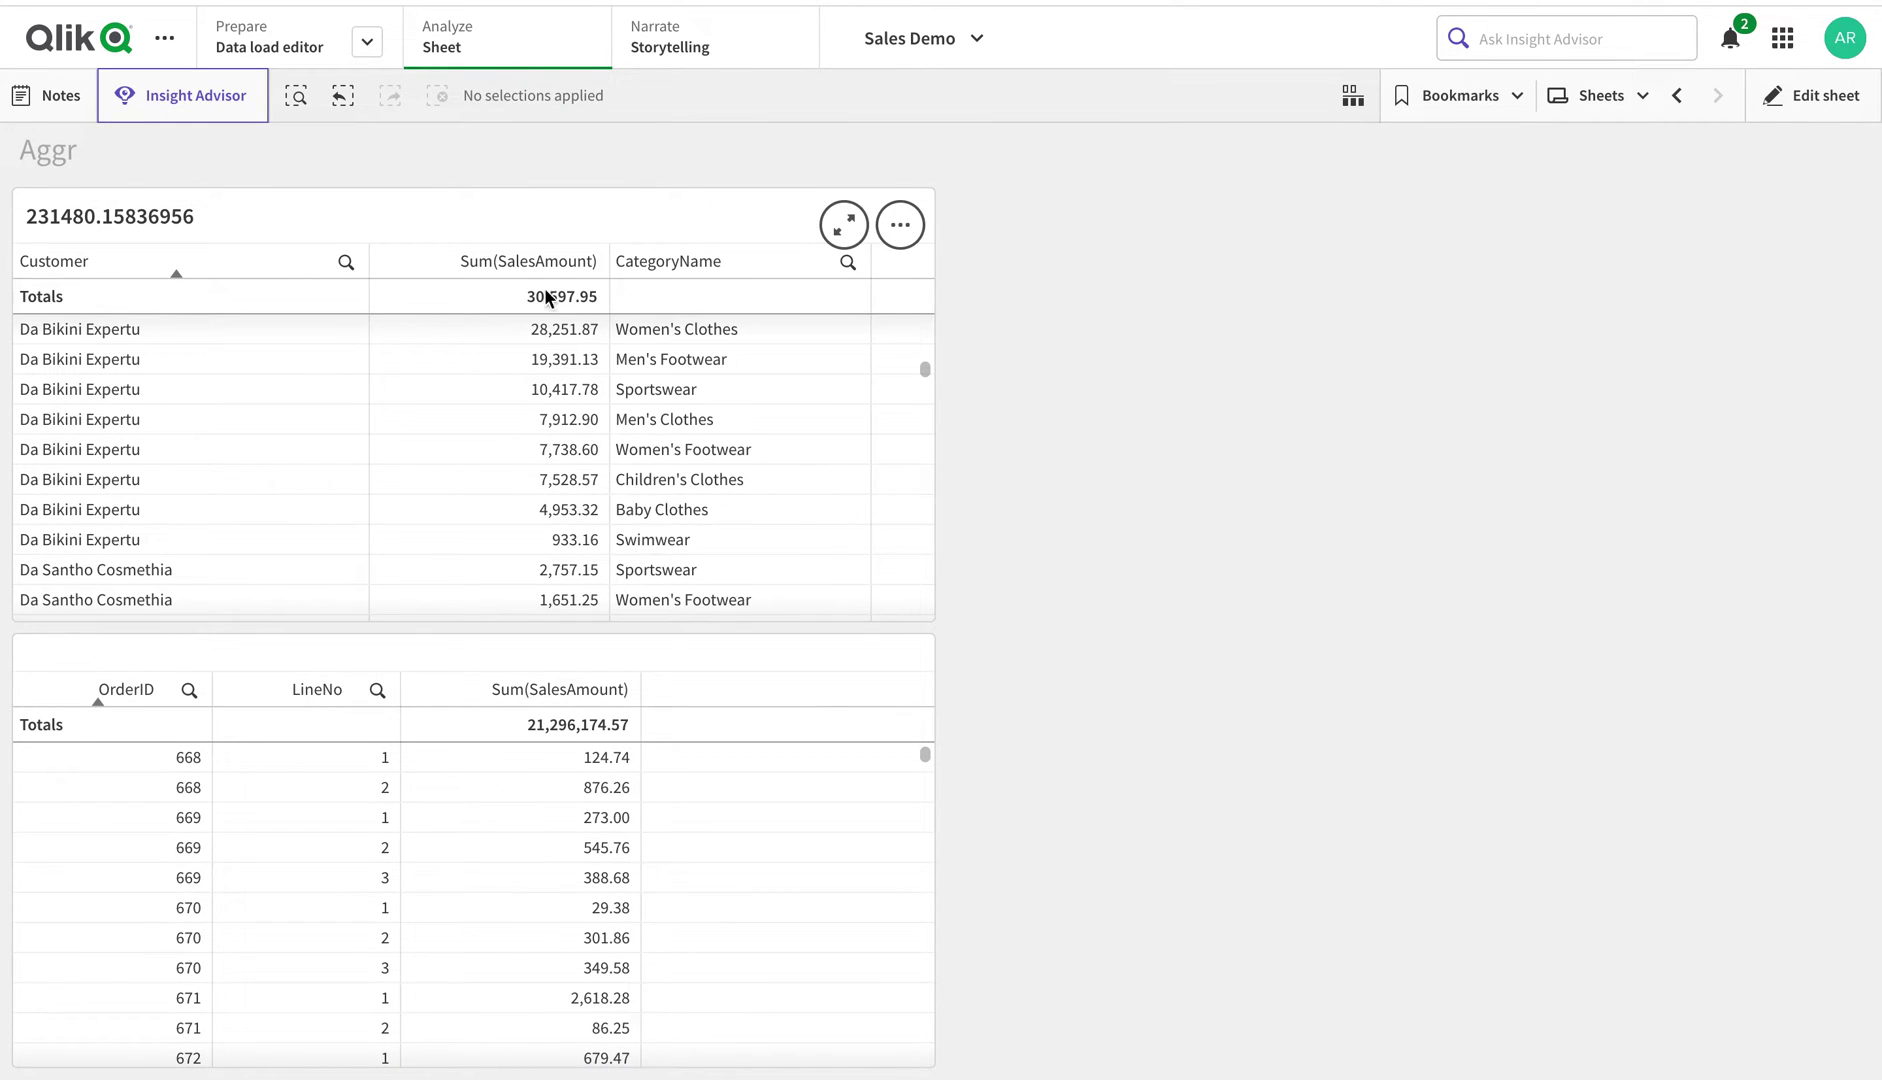
{"action": "left_click", "coordinate": [1830, 102]}
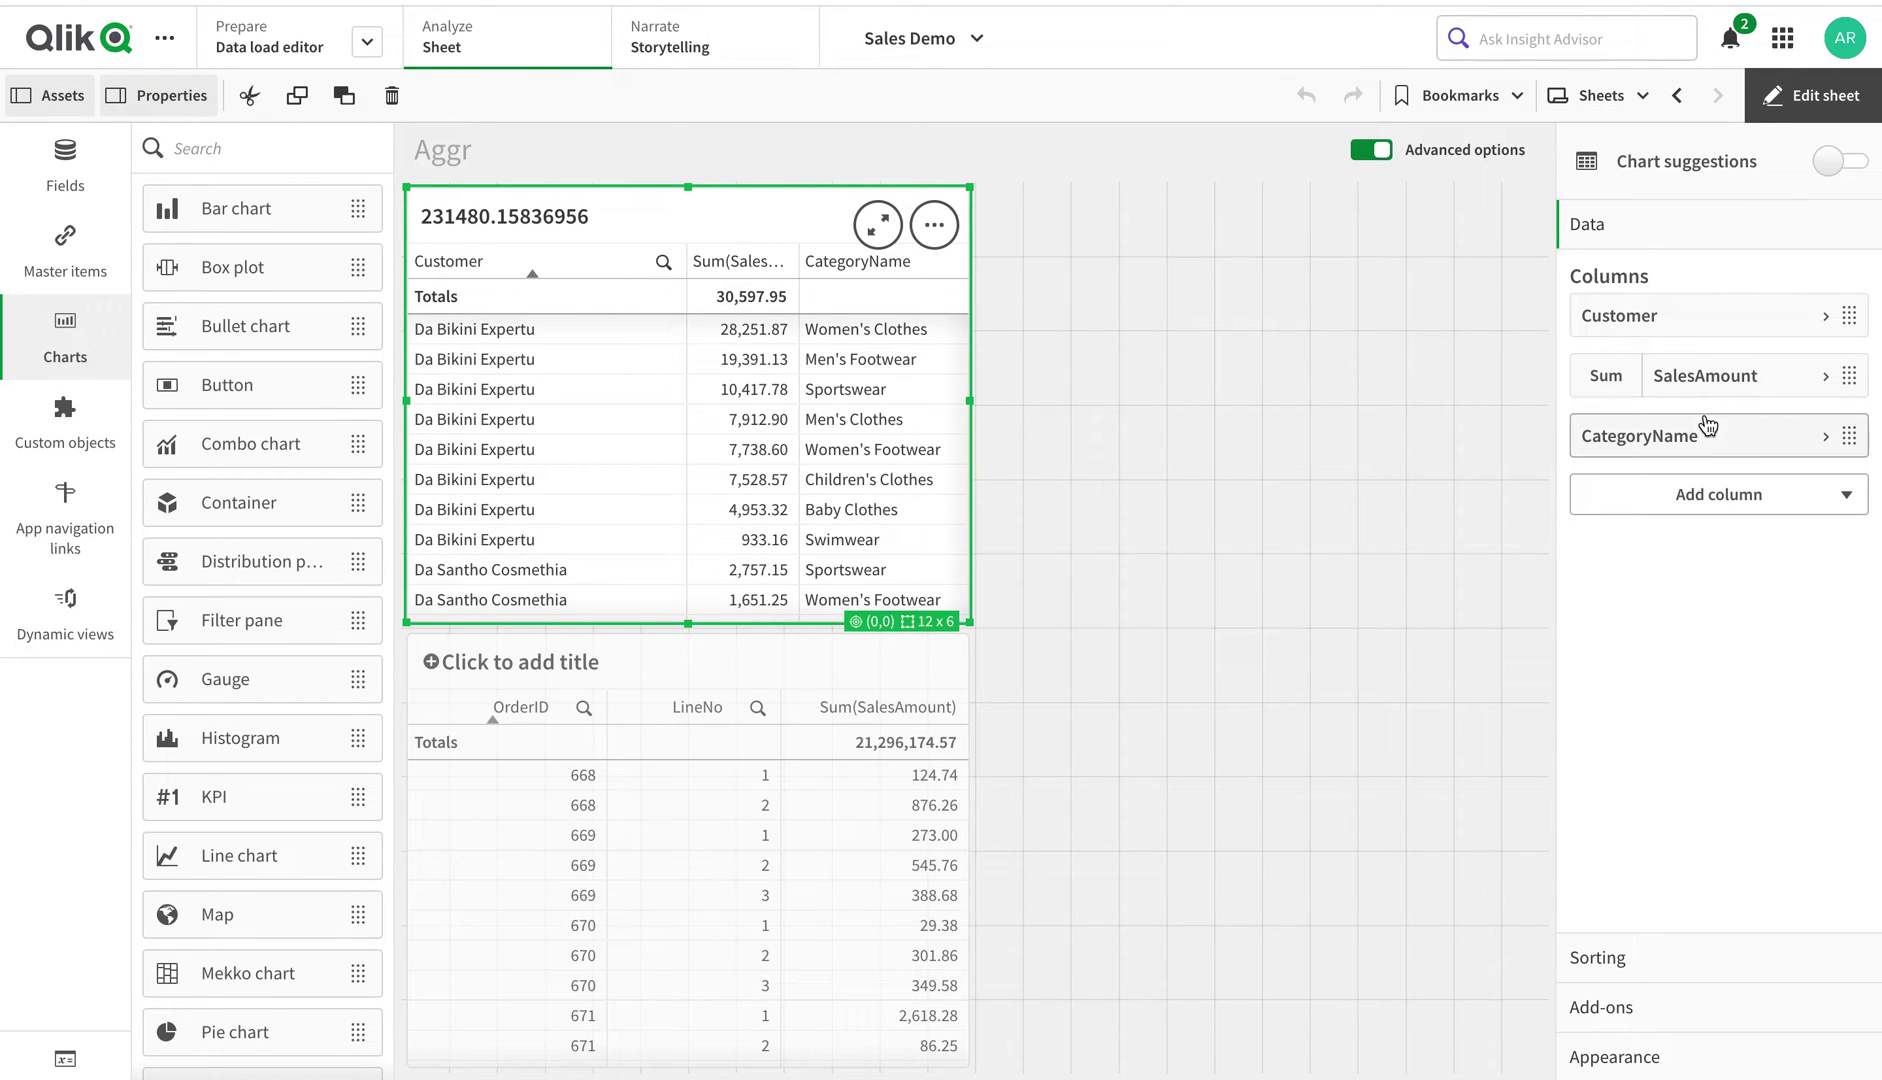
Remove the division by the distinct customer count from the customer table's title expression, leaving =sum(SalesAmount)
{"action": "left_click", "coordinate": [1646, 1057]}
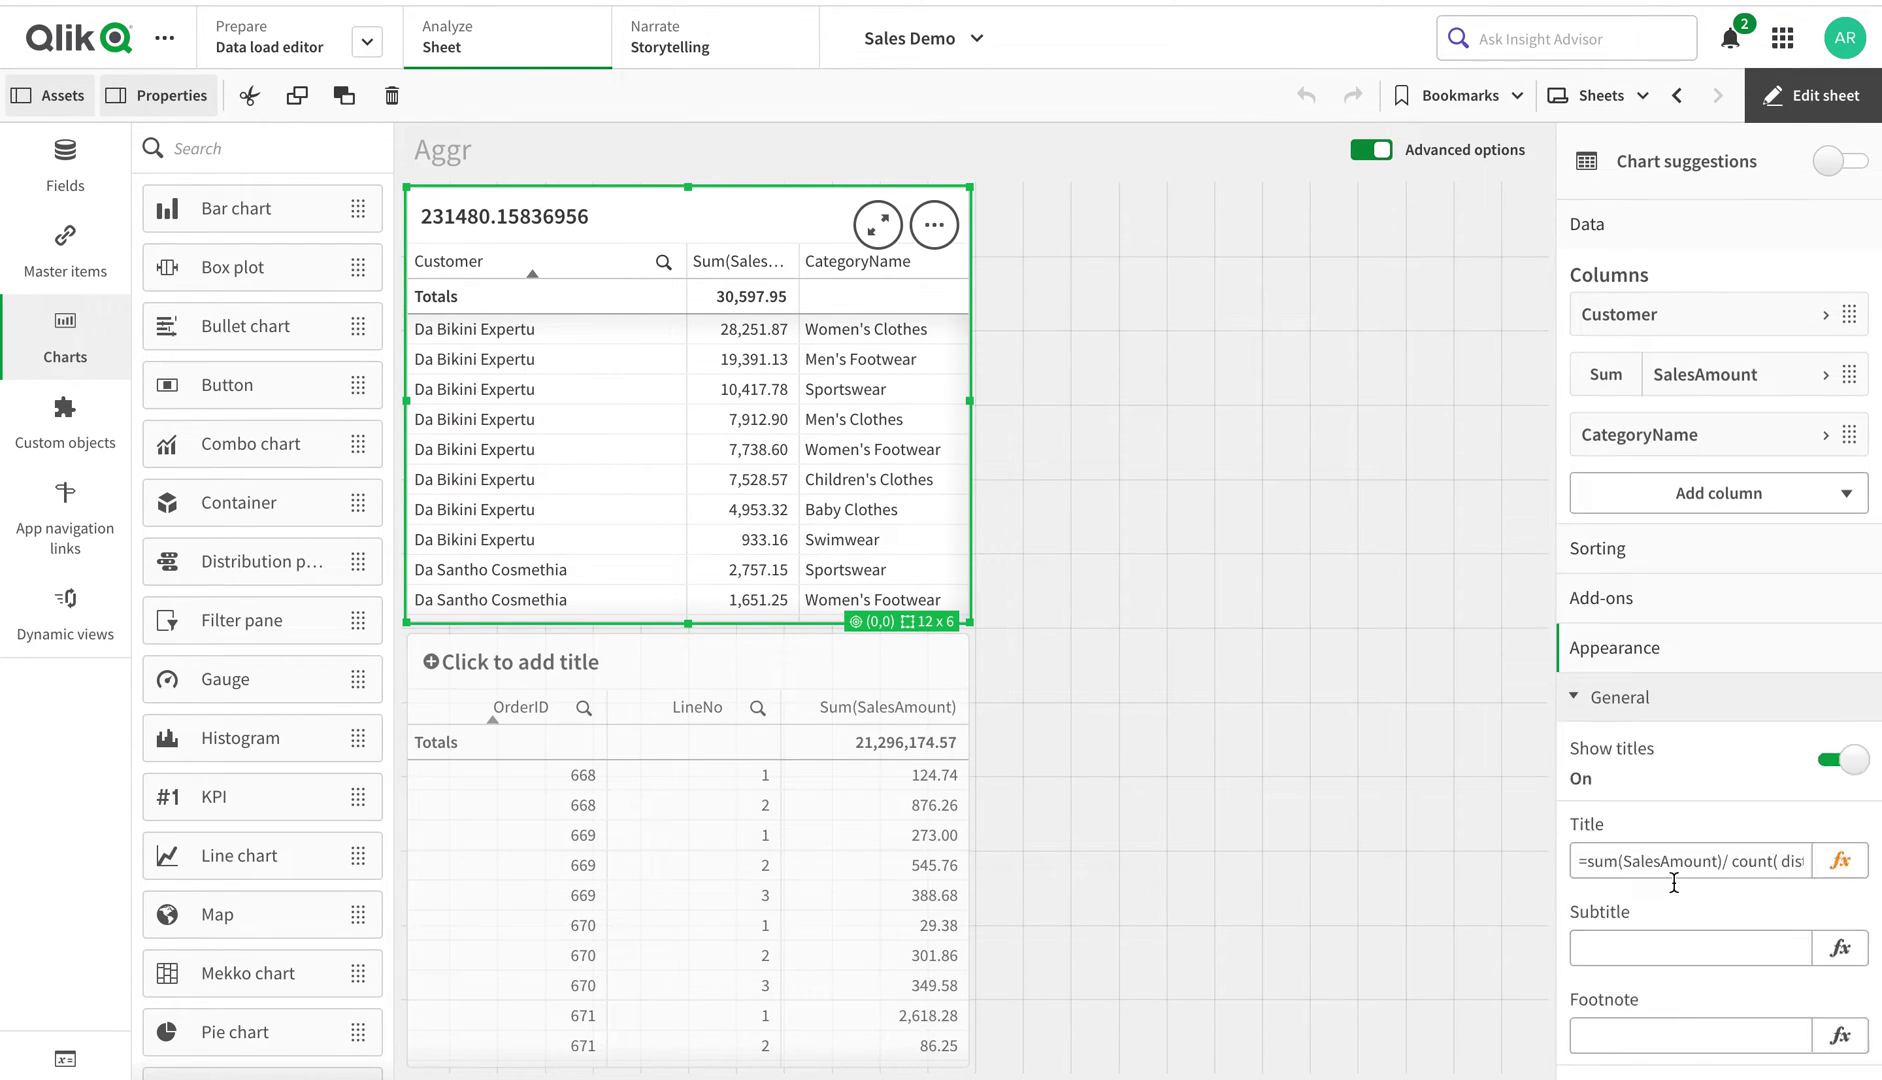
{"action": "left_click", "coordinate": [1840, 587]}
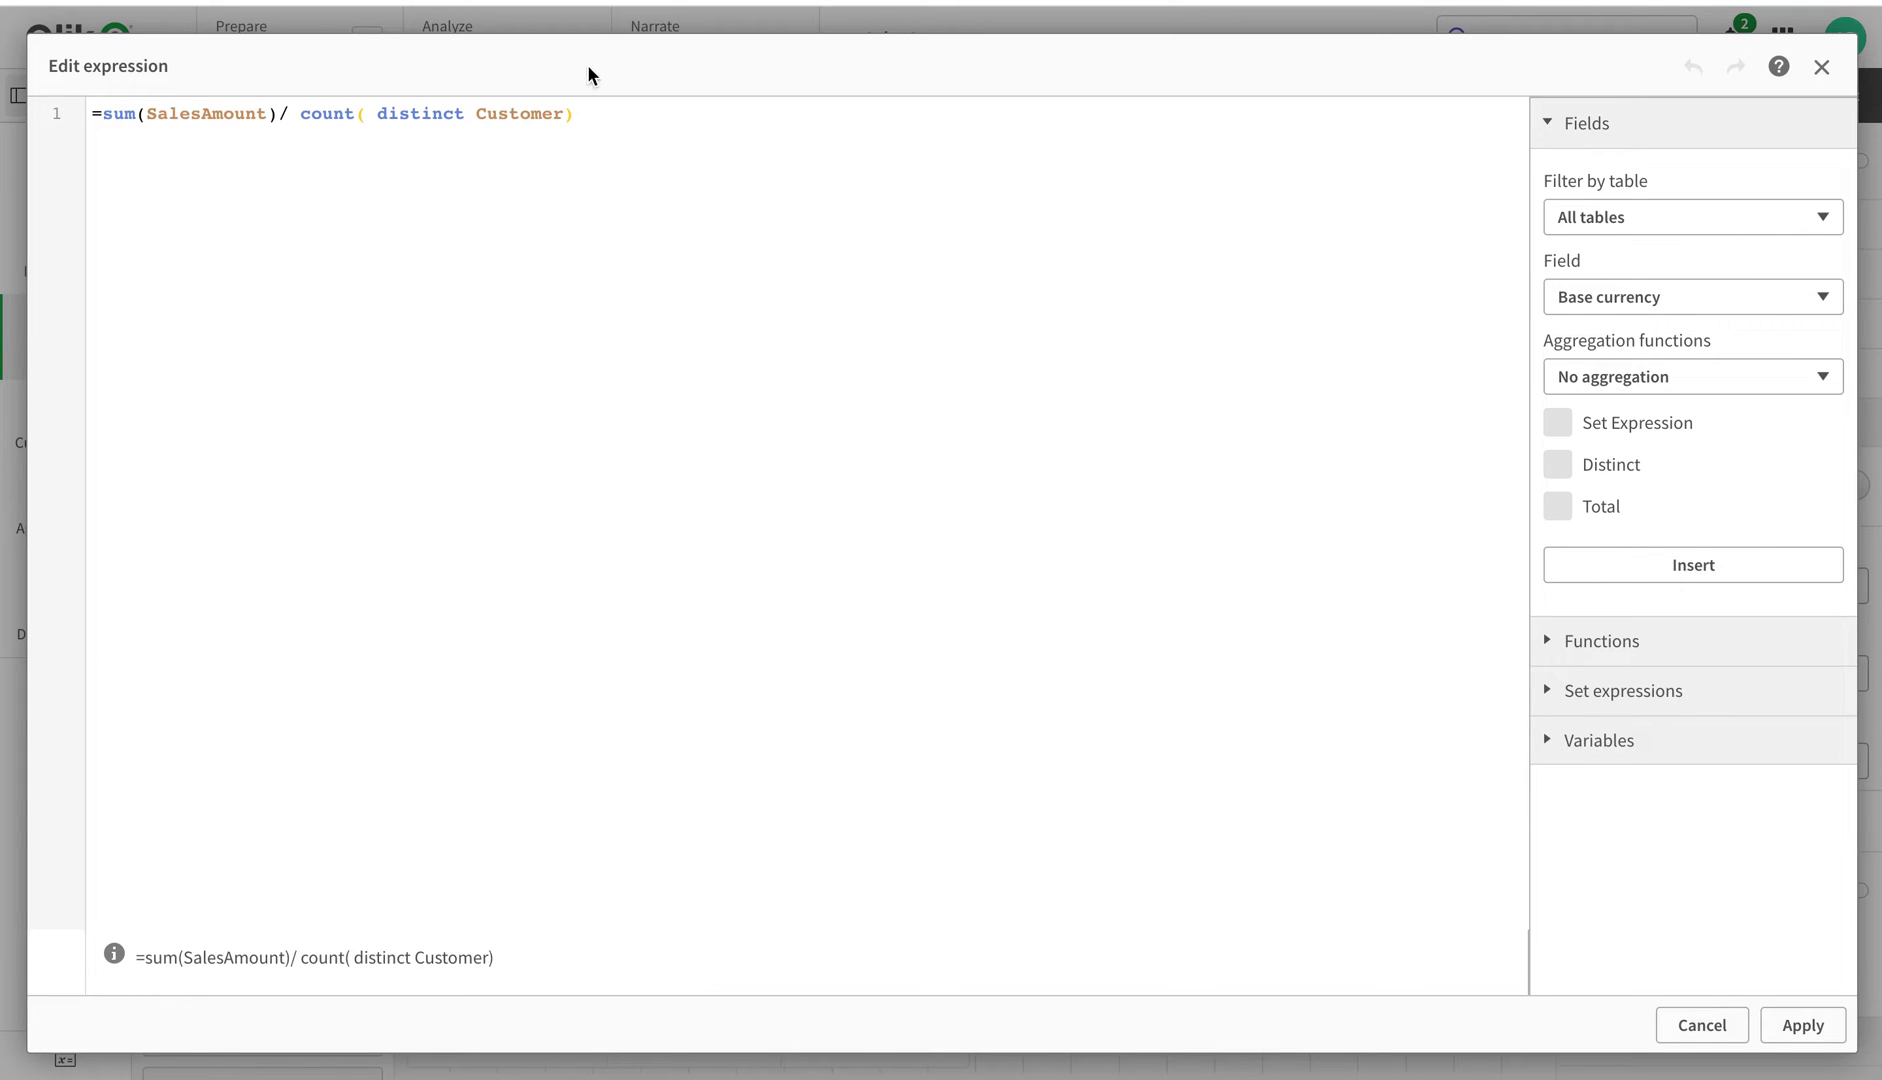
{"action": "left_click_drag", "start_coordinate": [575, 113], "coordinate": [277, 113]}
{"action": "key", "text": "BackSpace"}
Wrap the title expression in an aggregation by customer and category so it reads =aggr(sum(SalesAmount),Customer, CategoryName)
{"action": "left_click", "coordinate": [100, 113]}
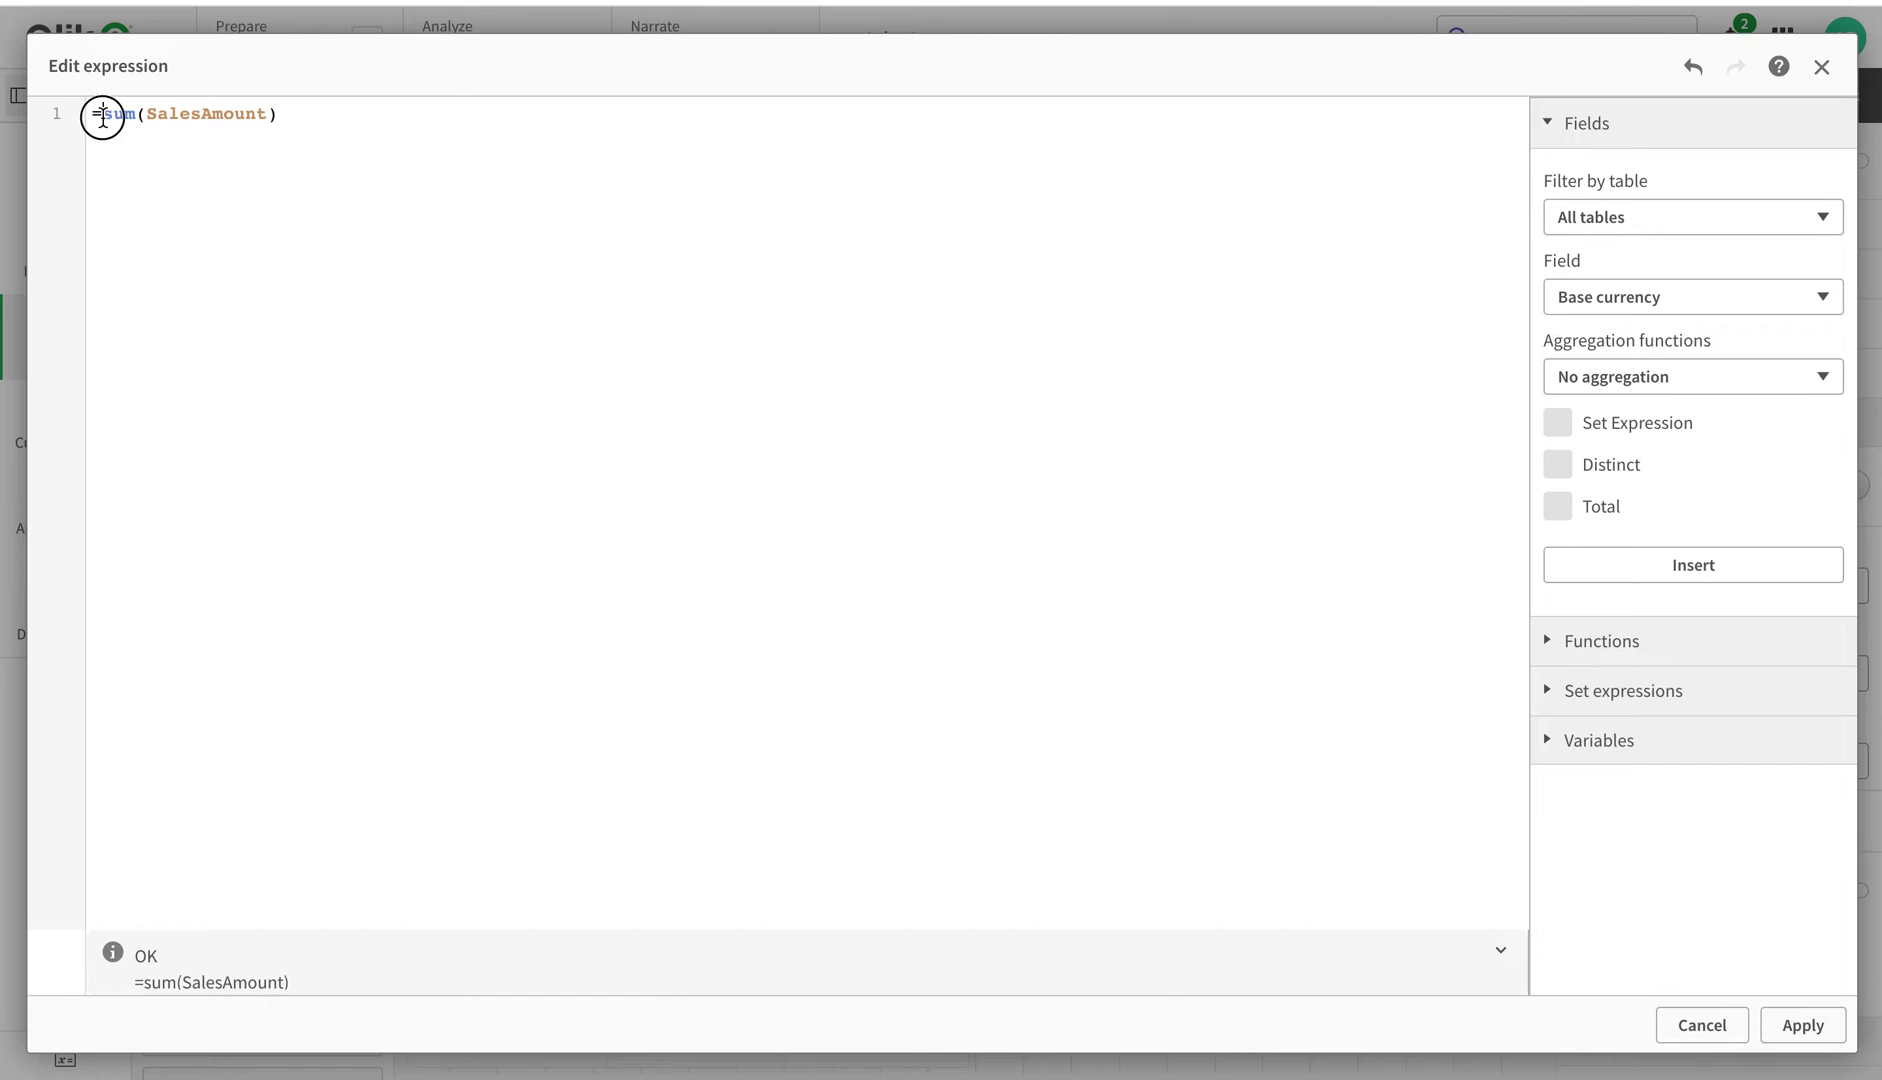
{"action": "type", "text": "aggr("}
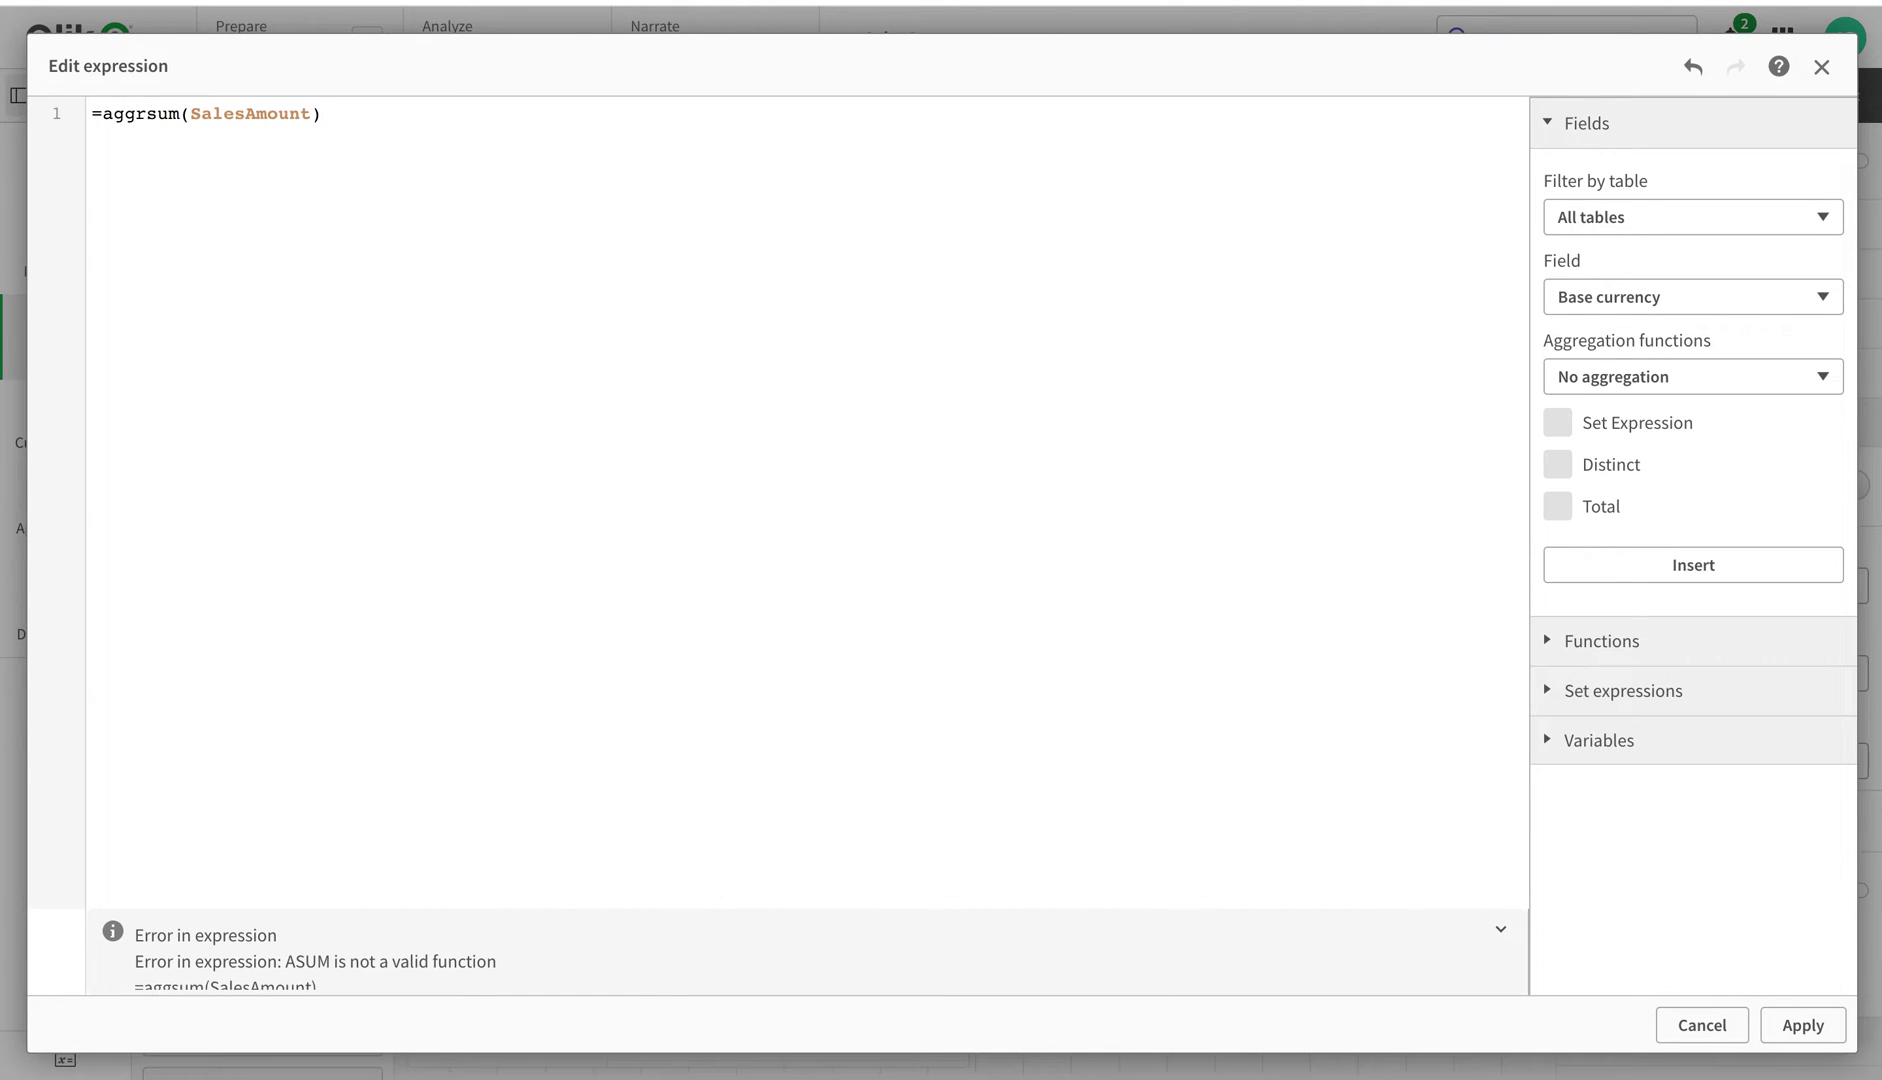
{"action": "left_click", "coordinate": [335, 114]}
{"action": "type", "text": ",cus"}
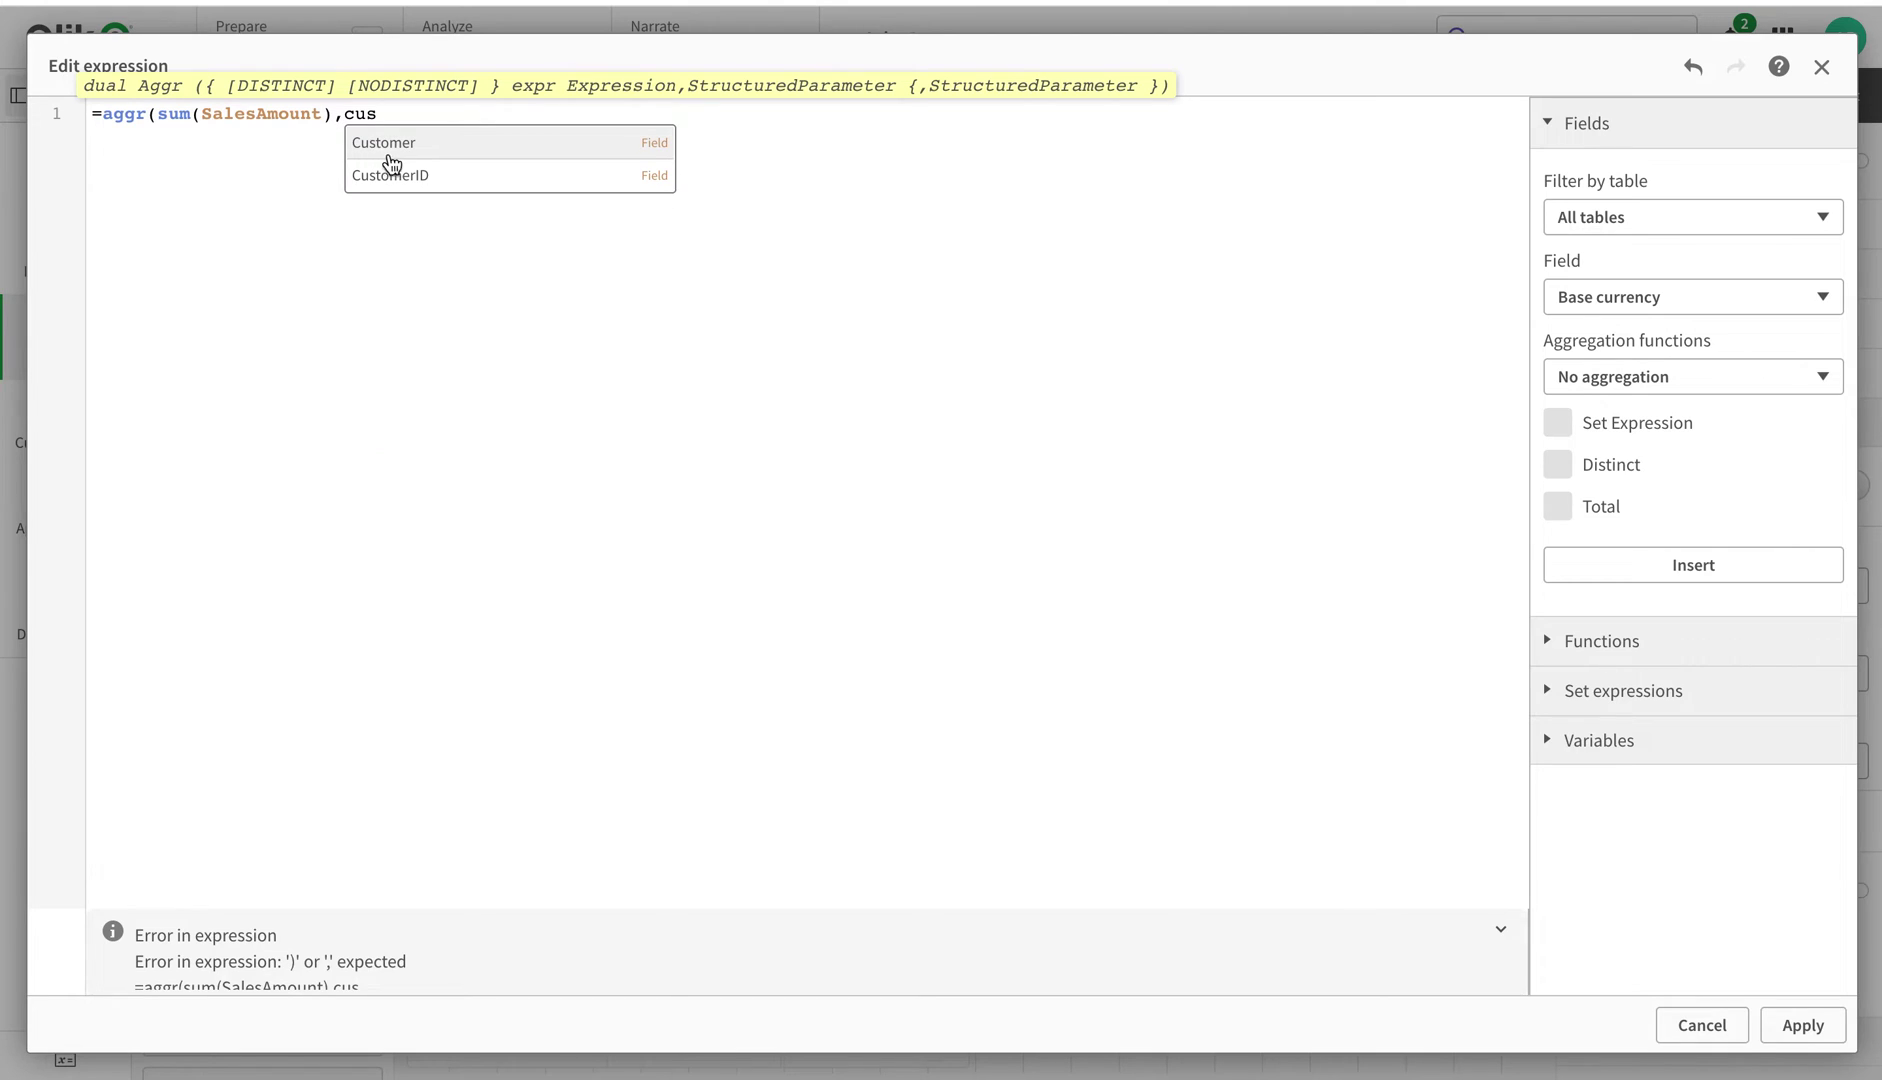
{"action": "left_click", "coordinate": [397, 148]}
{"action": "type", "text": ","}
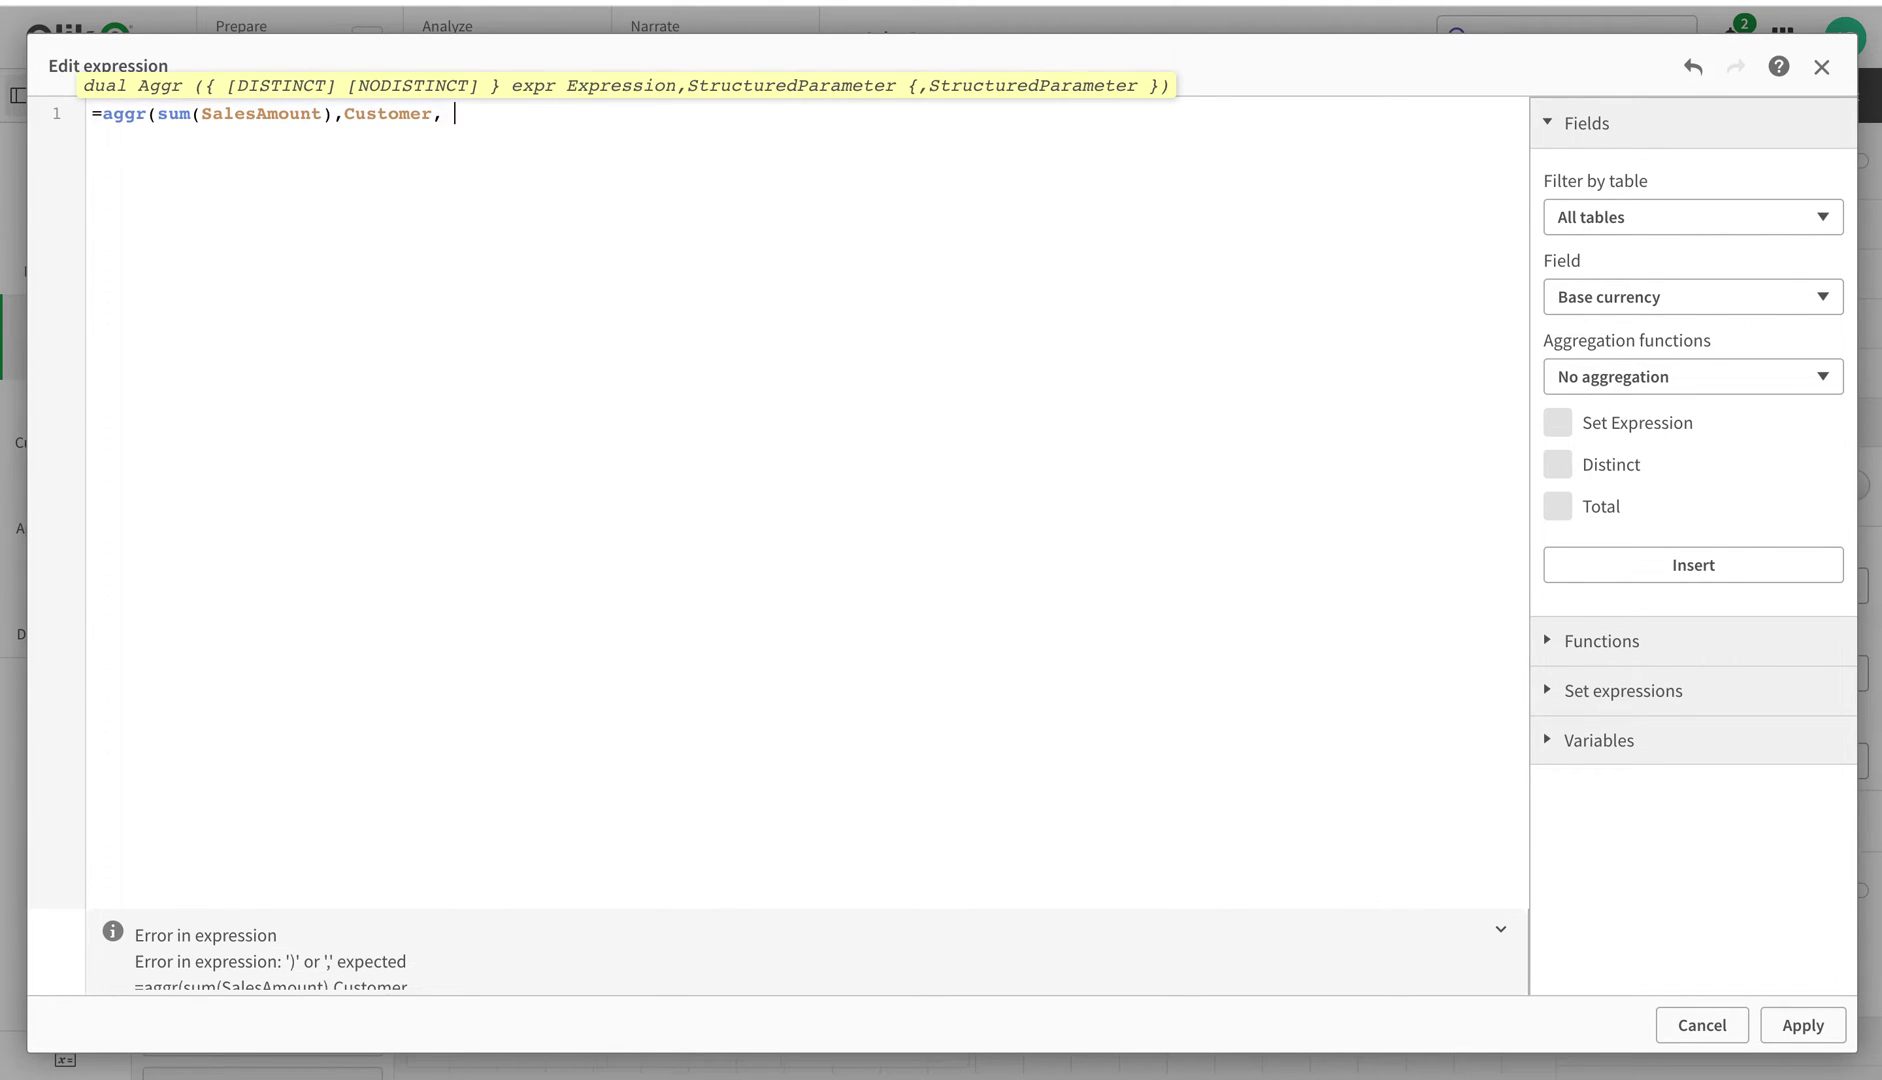
{"action": "type", "text": " Cat"}
{"action": "left_click", "coordinate": [508, 152]}
{"action": "type", "text": ")"}
Wrap the title expression in an average so it reads =avg(aggr(sum(SalesAmount),Customer, CategoryName)), and recheck it in the expression editor
{"action": "left_click", "coordinate": [108, 120]}
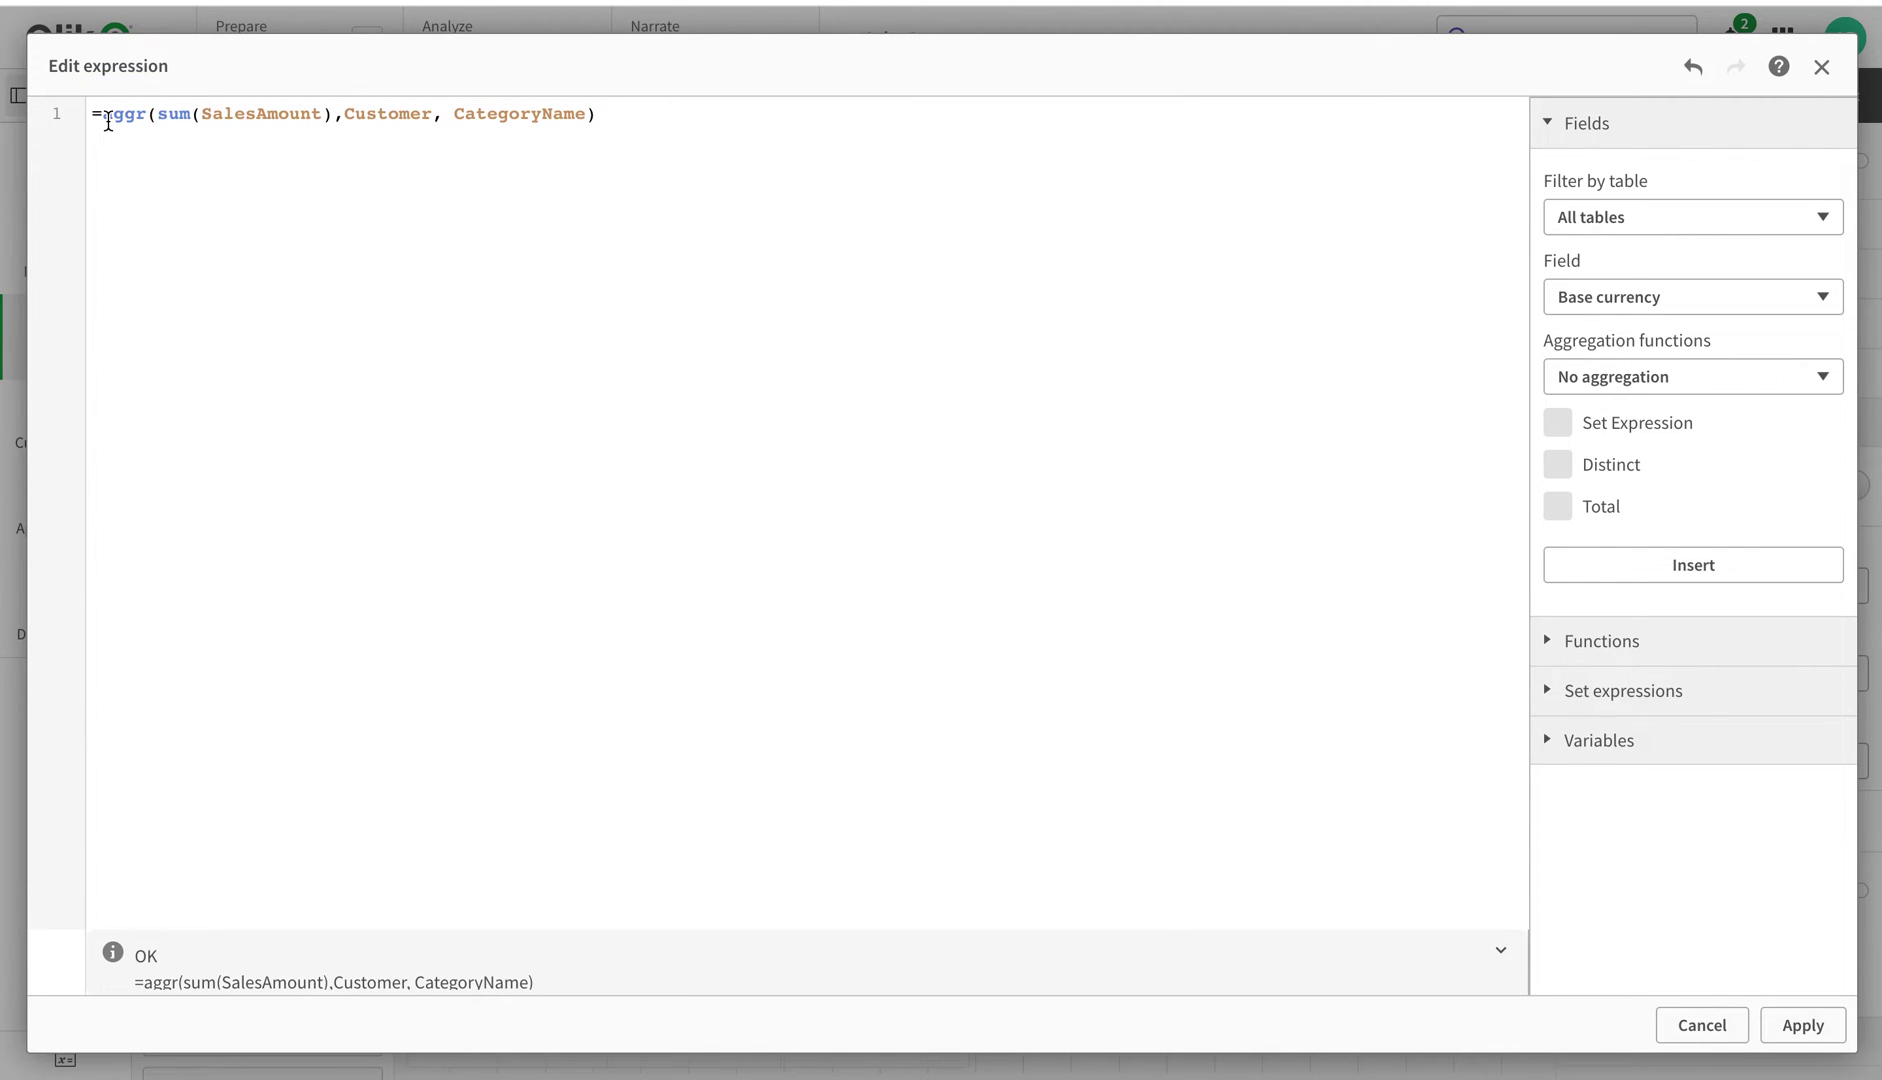
{"action": "type", "text": "avg("}
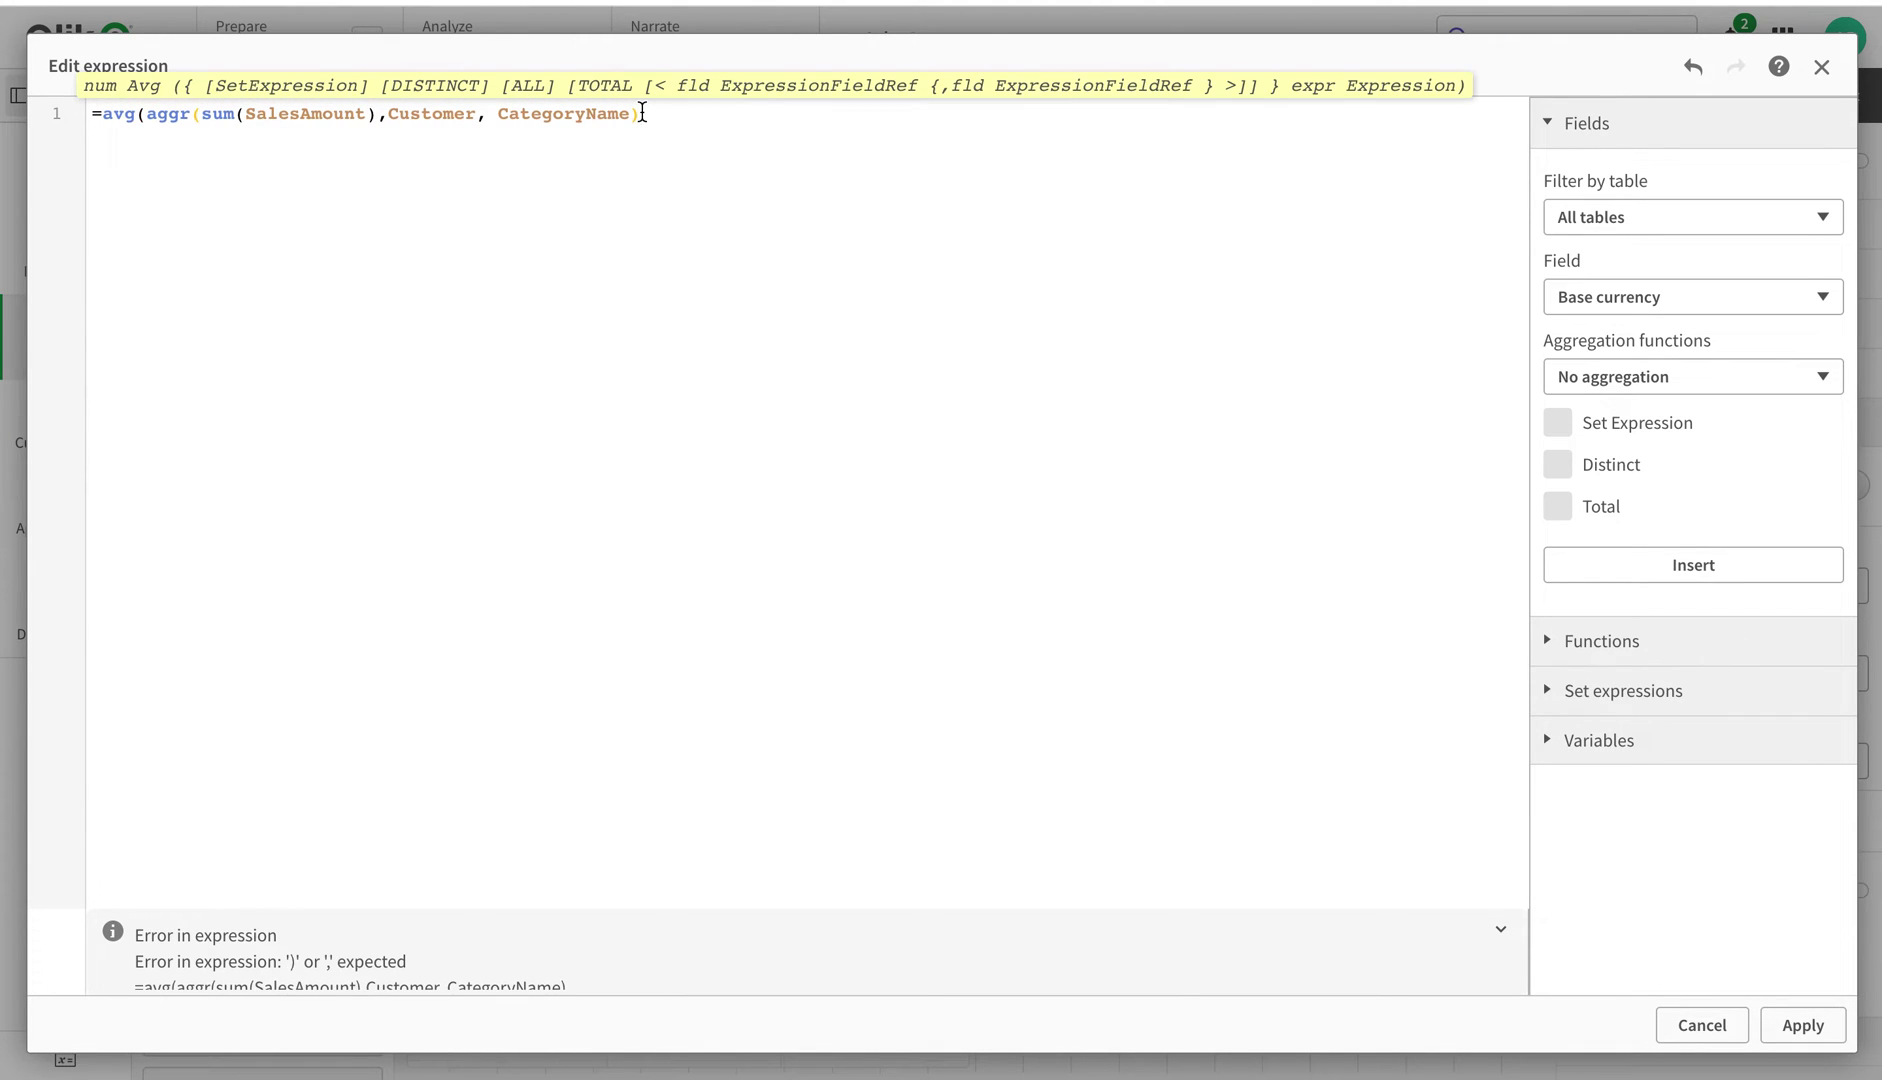
{"action": "type", "text": ")"}
{"action": "left_click", "coordinate": [1803, 1025]}
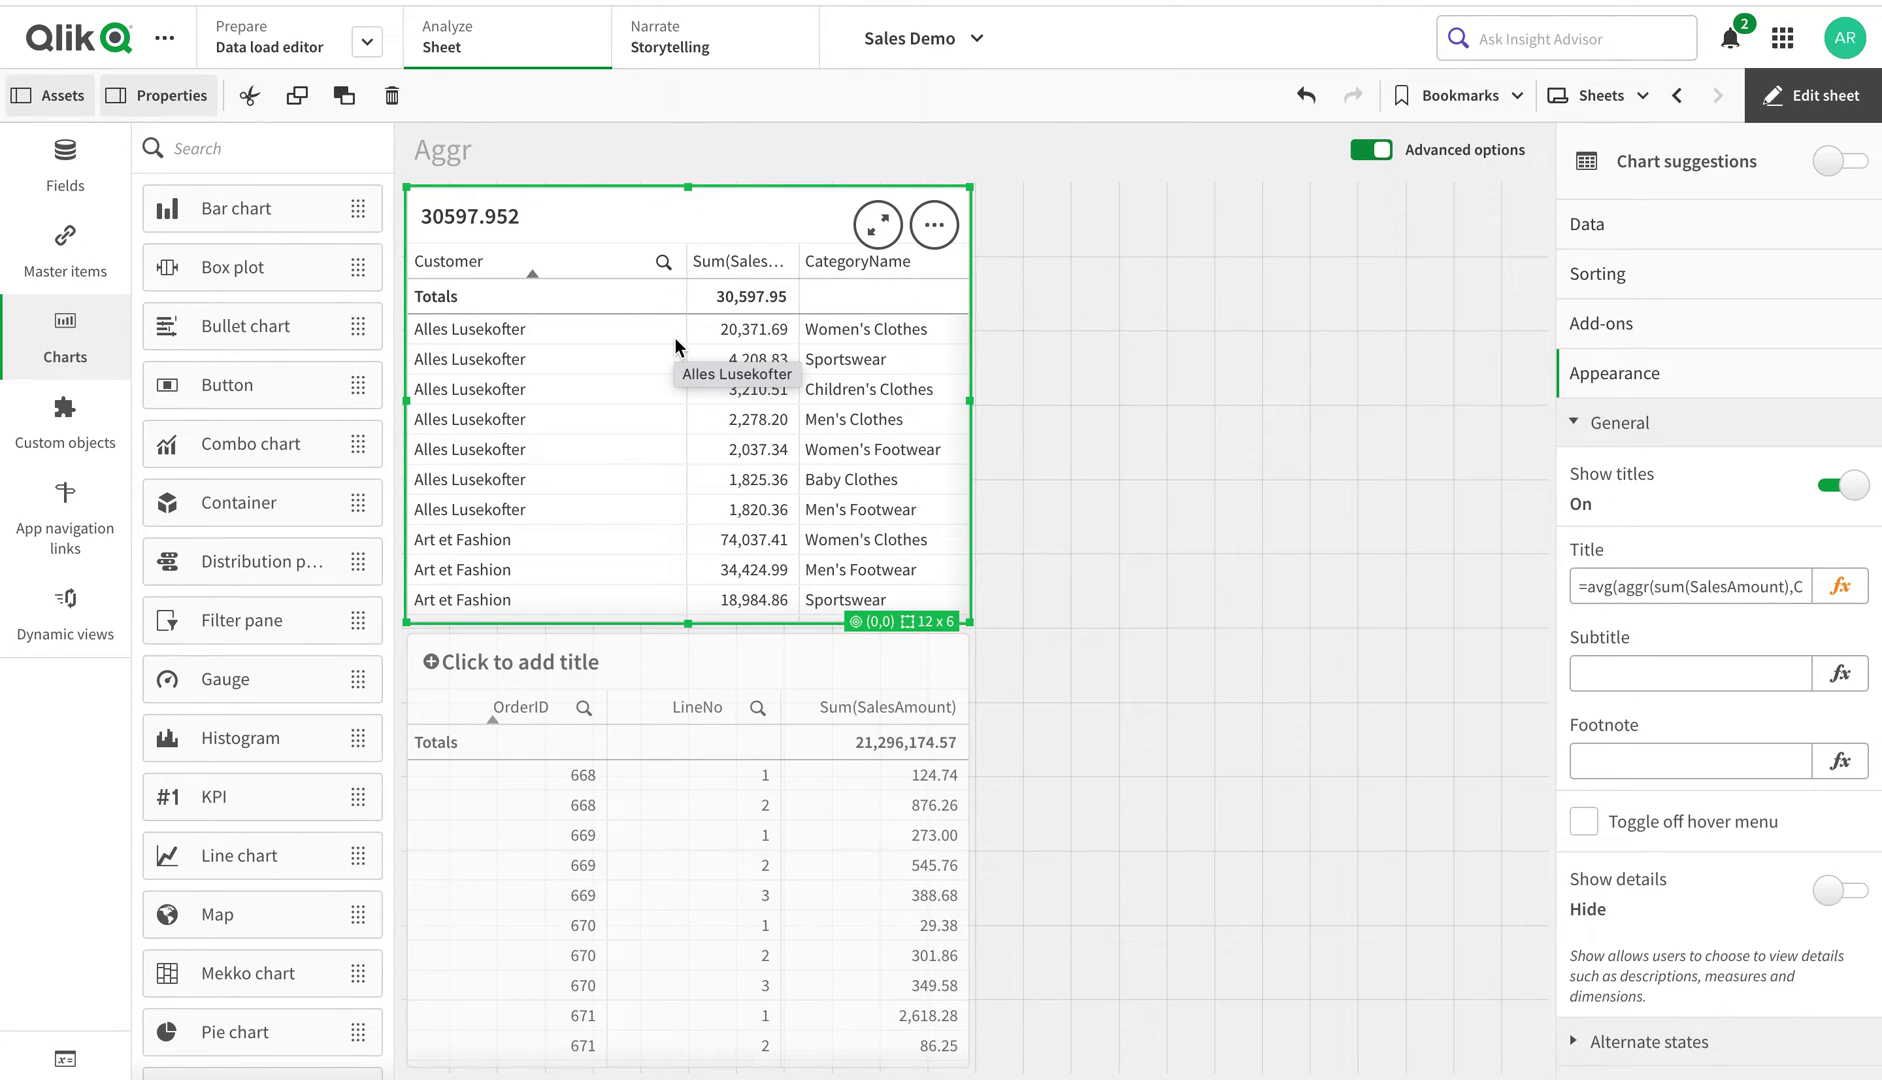
{"action": "left_click", "coordinate": [1840, 586]}
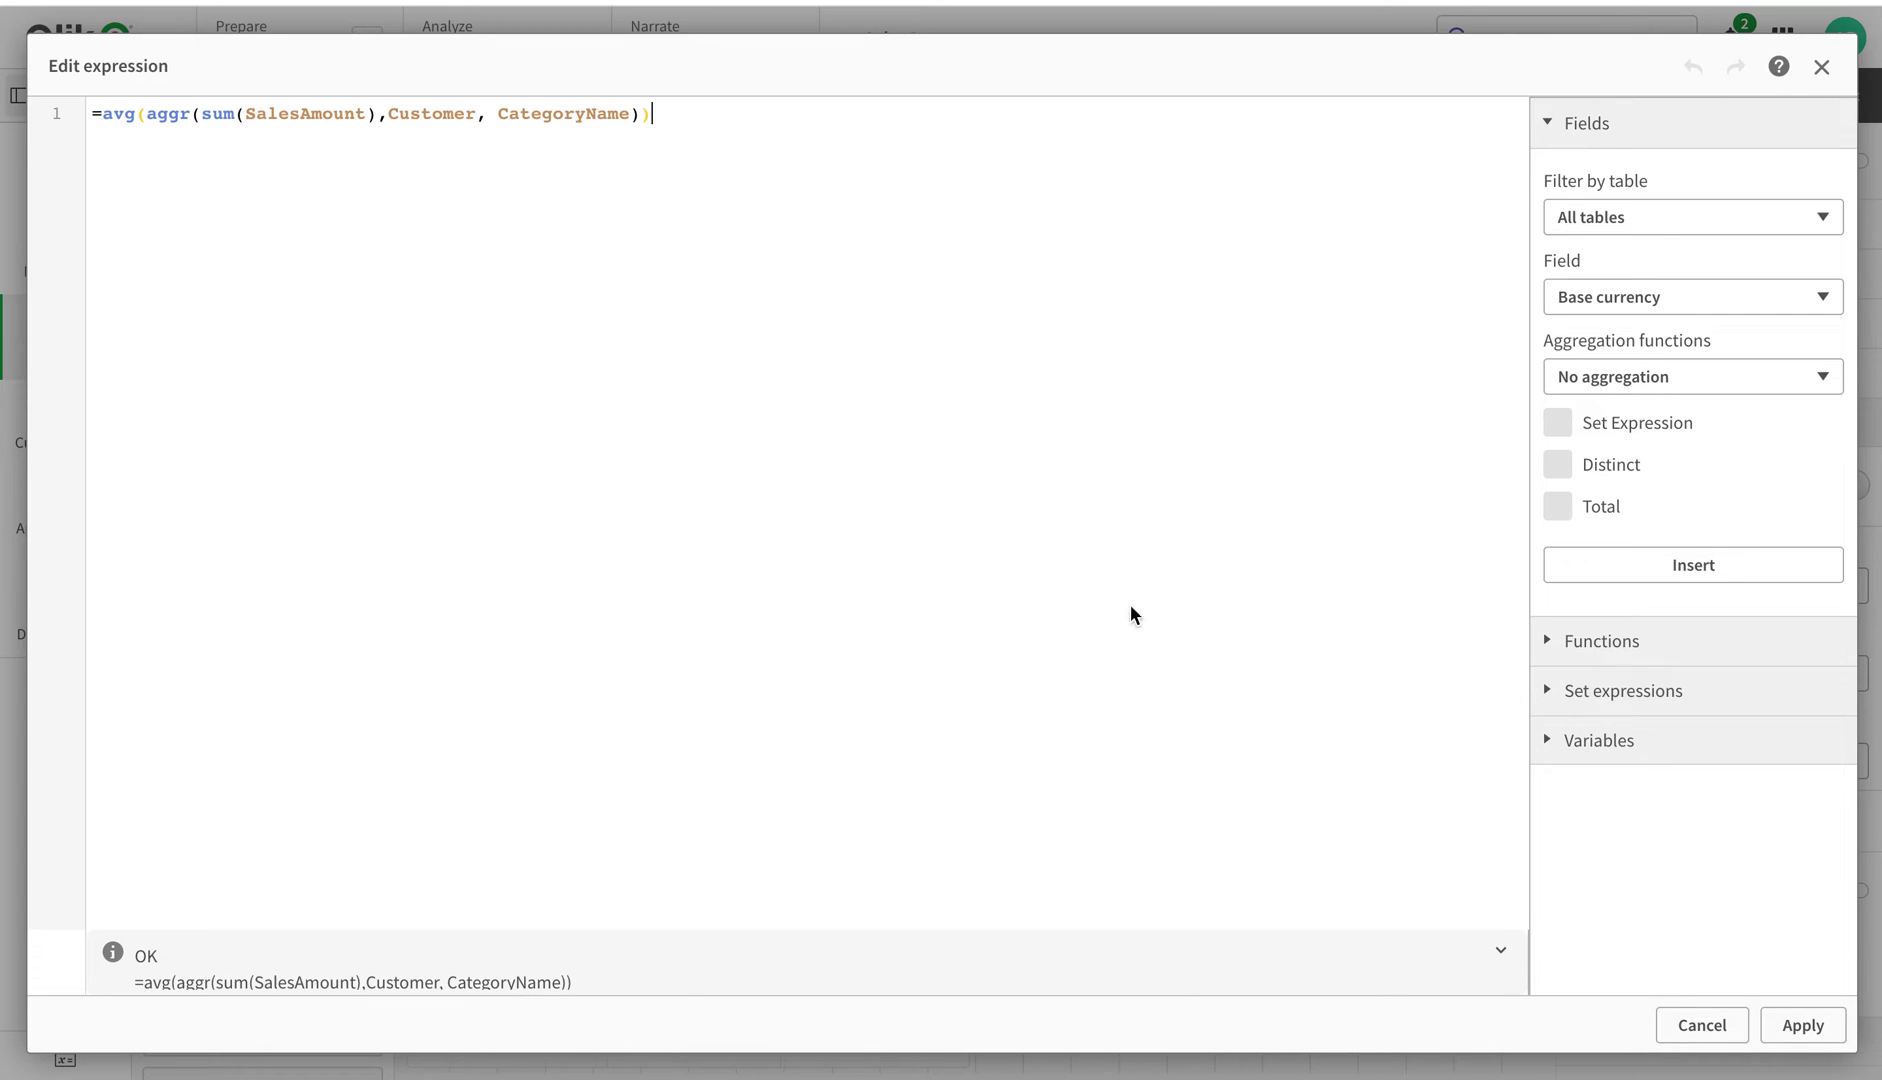
{"action": "left_click", "coordinate": [1801, 1025]}
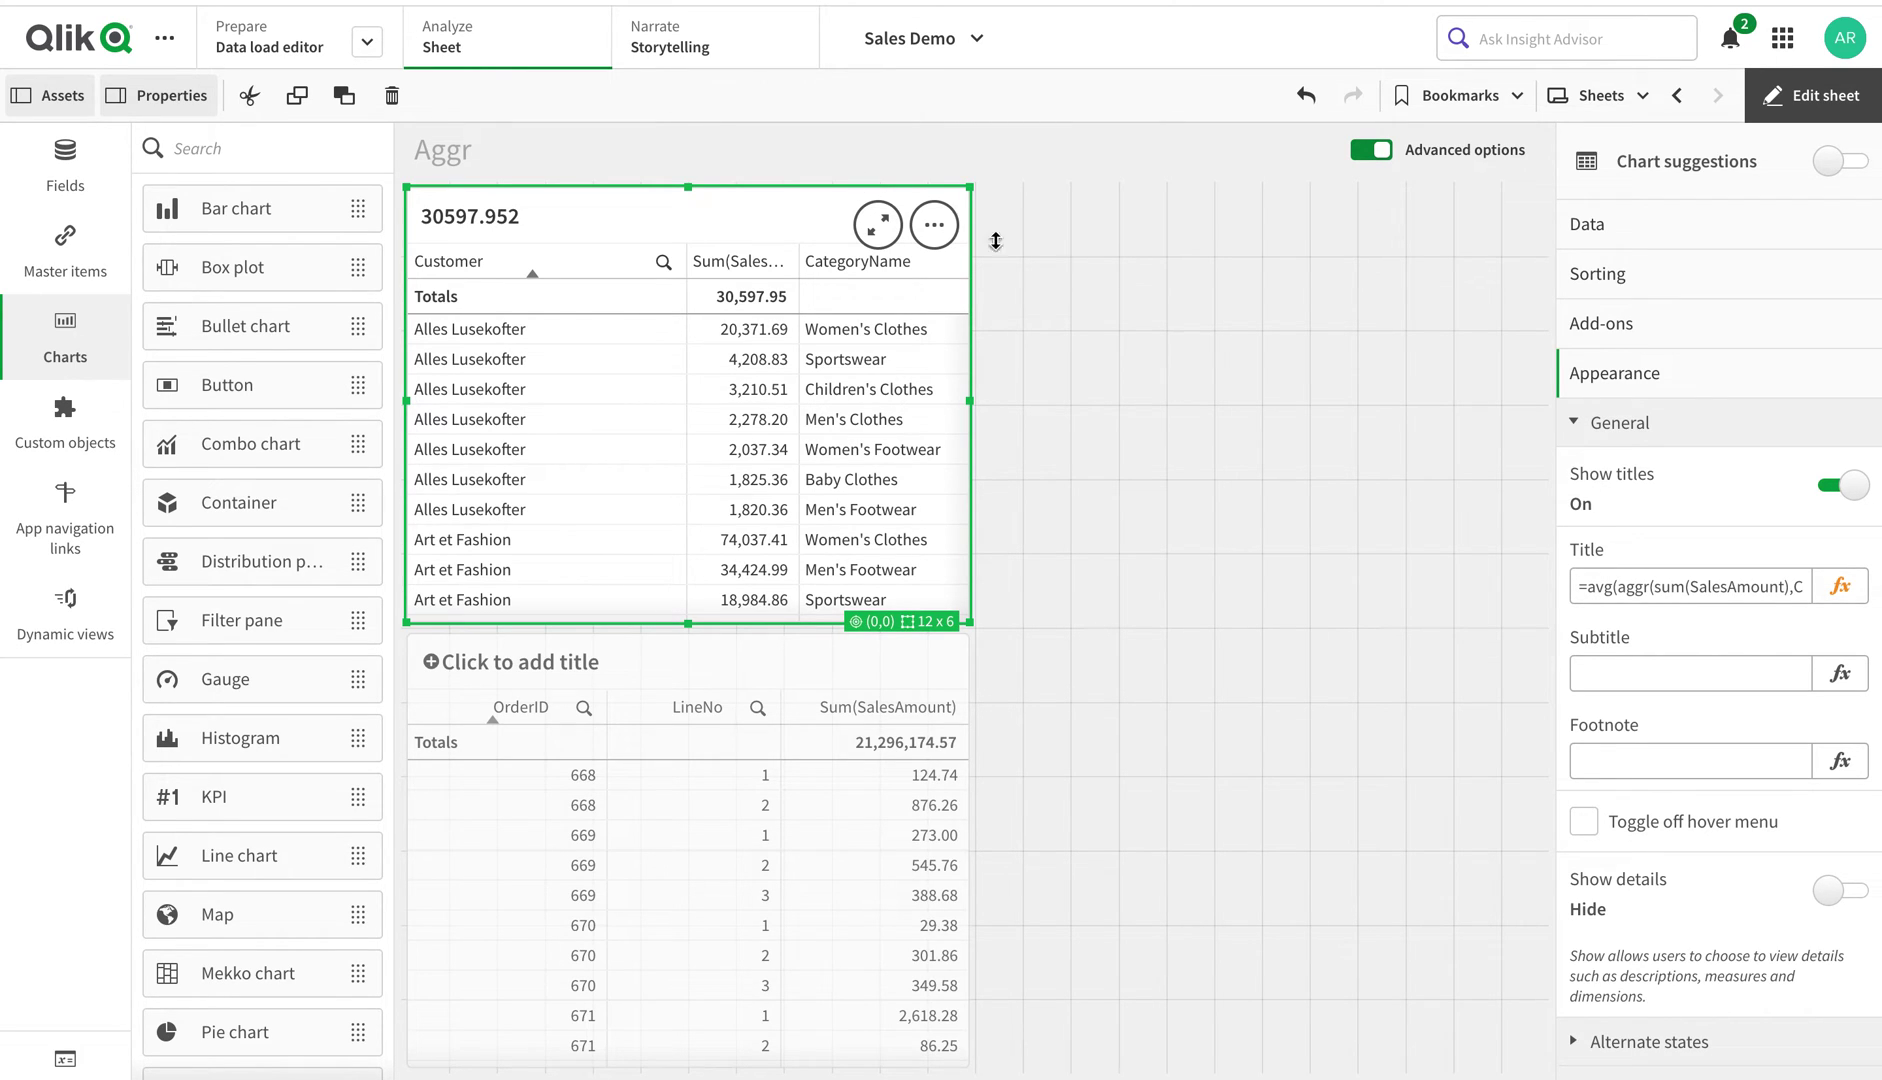
Paste a copy of the customer table into the empty sheet area beside the original
{"action": "left_click", "coordinate": [1130, 317]}
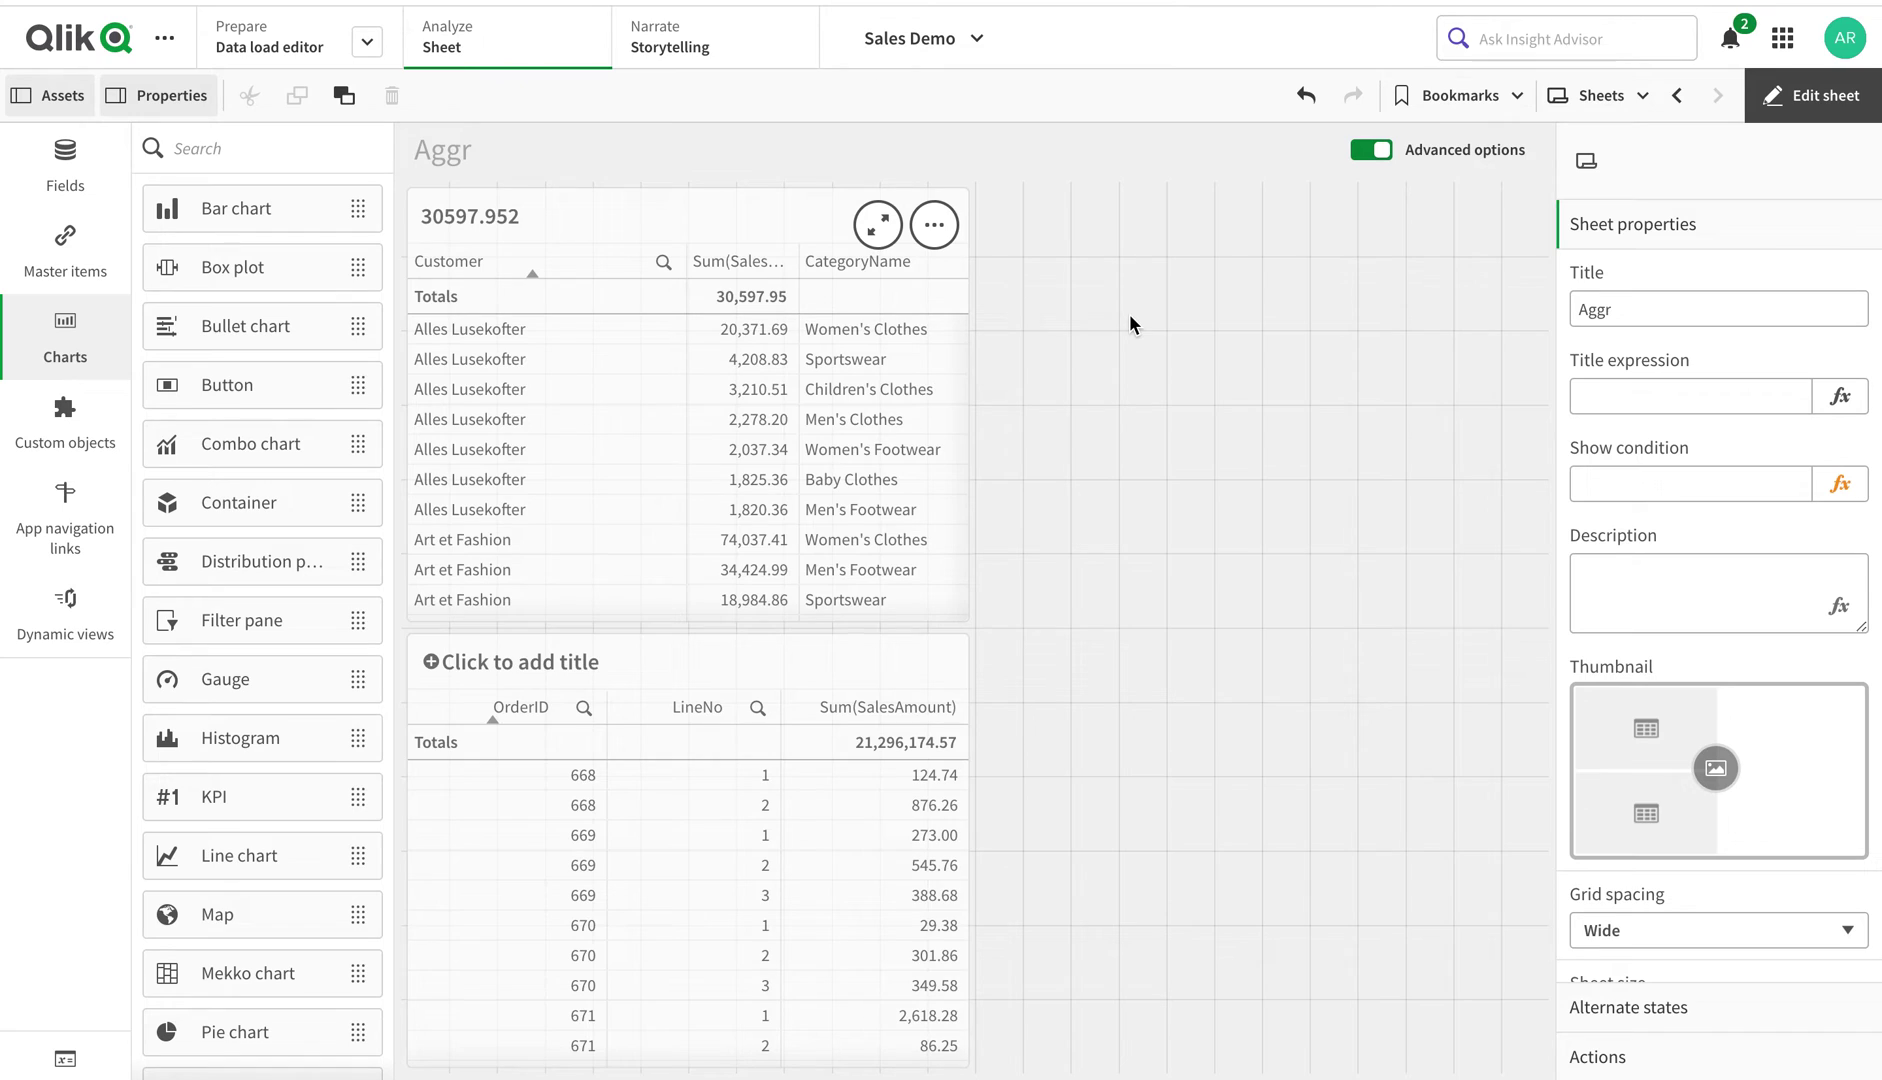
{"action": "key", "text": "ctrl+v"}
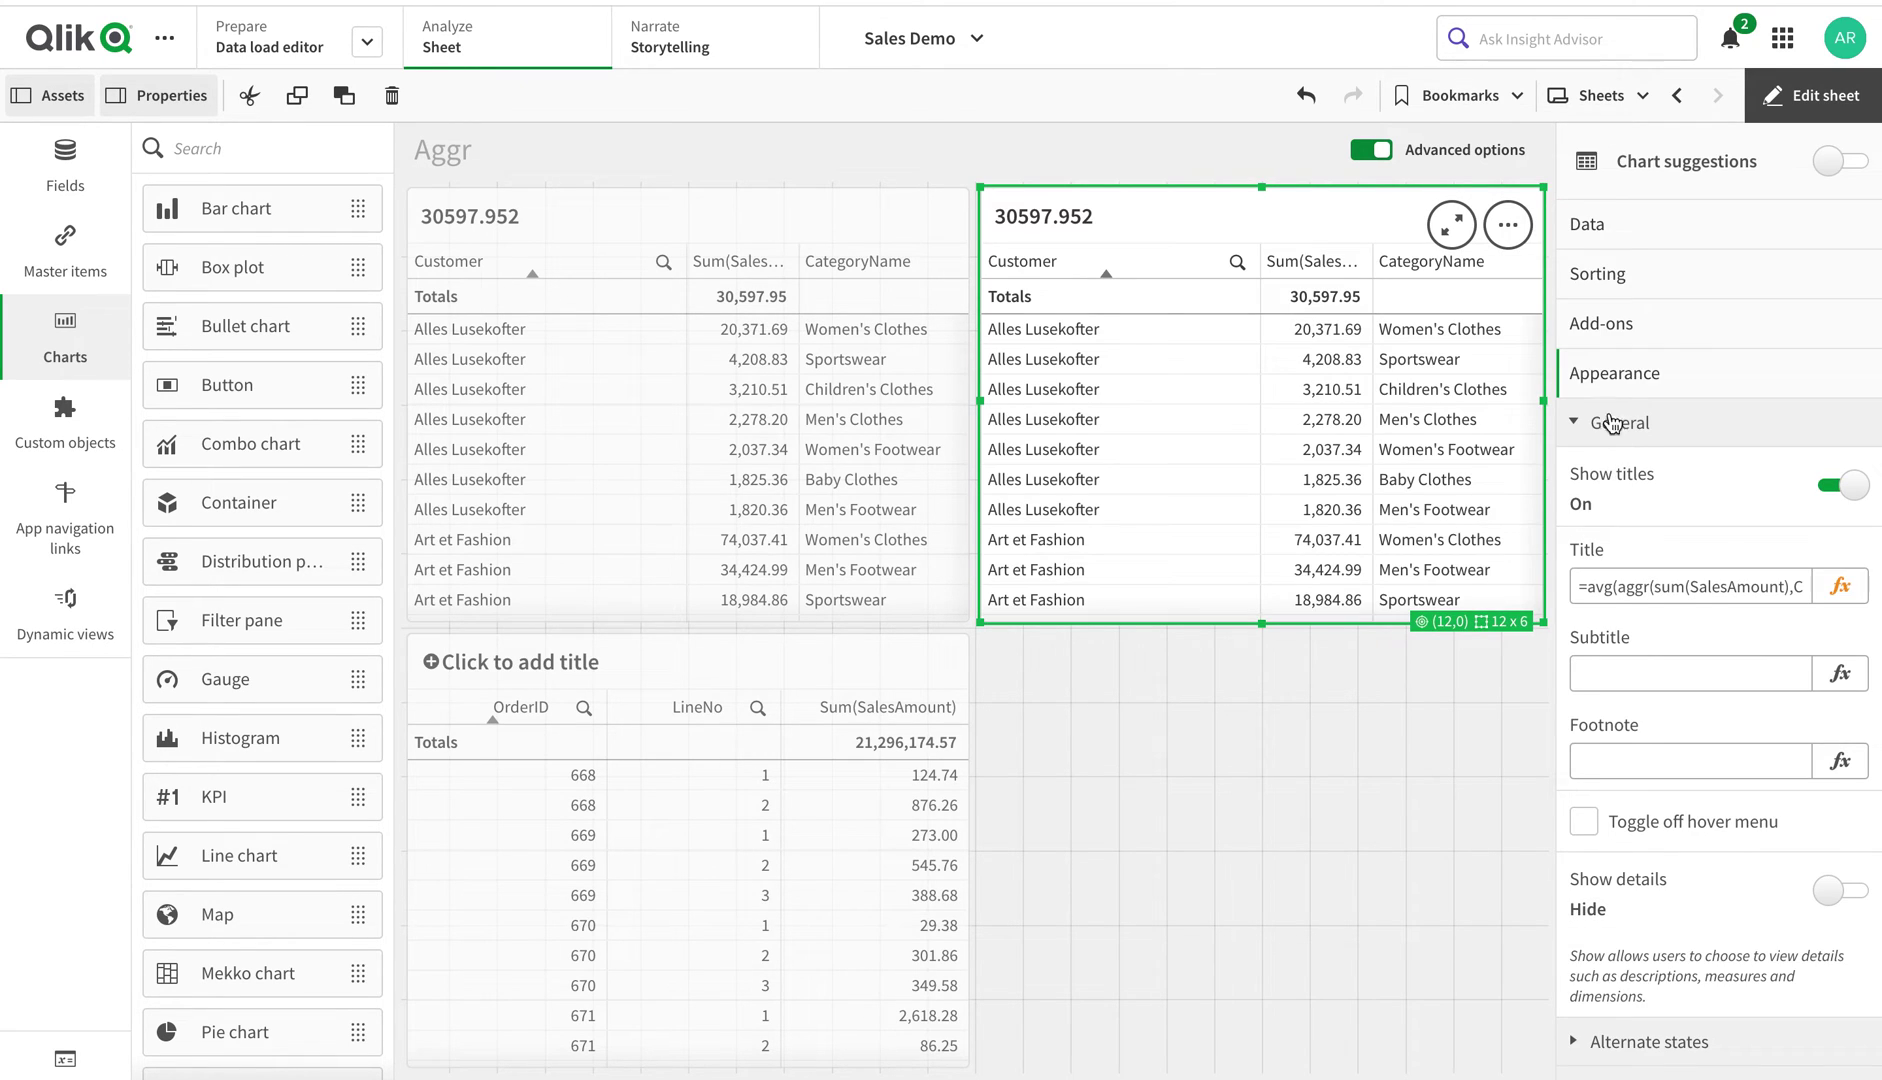
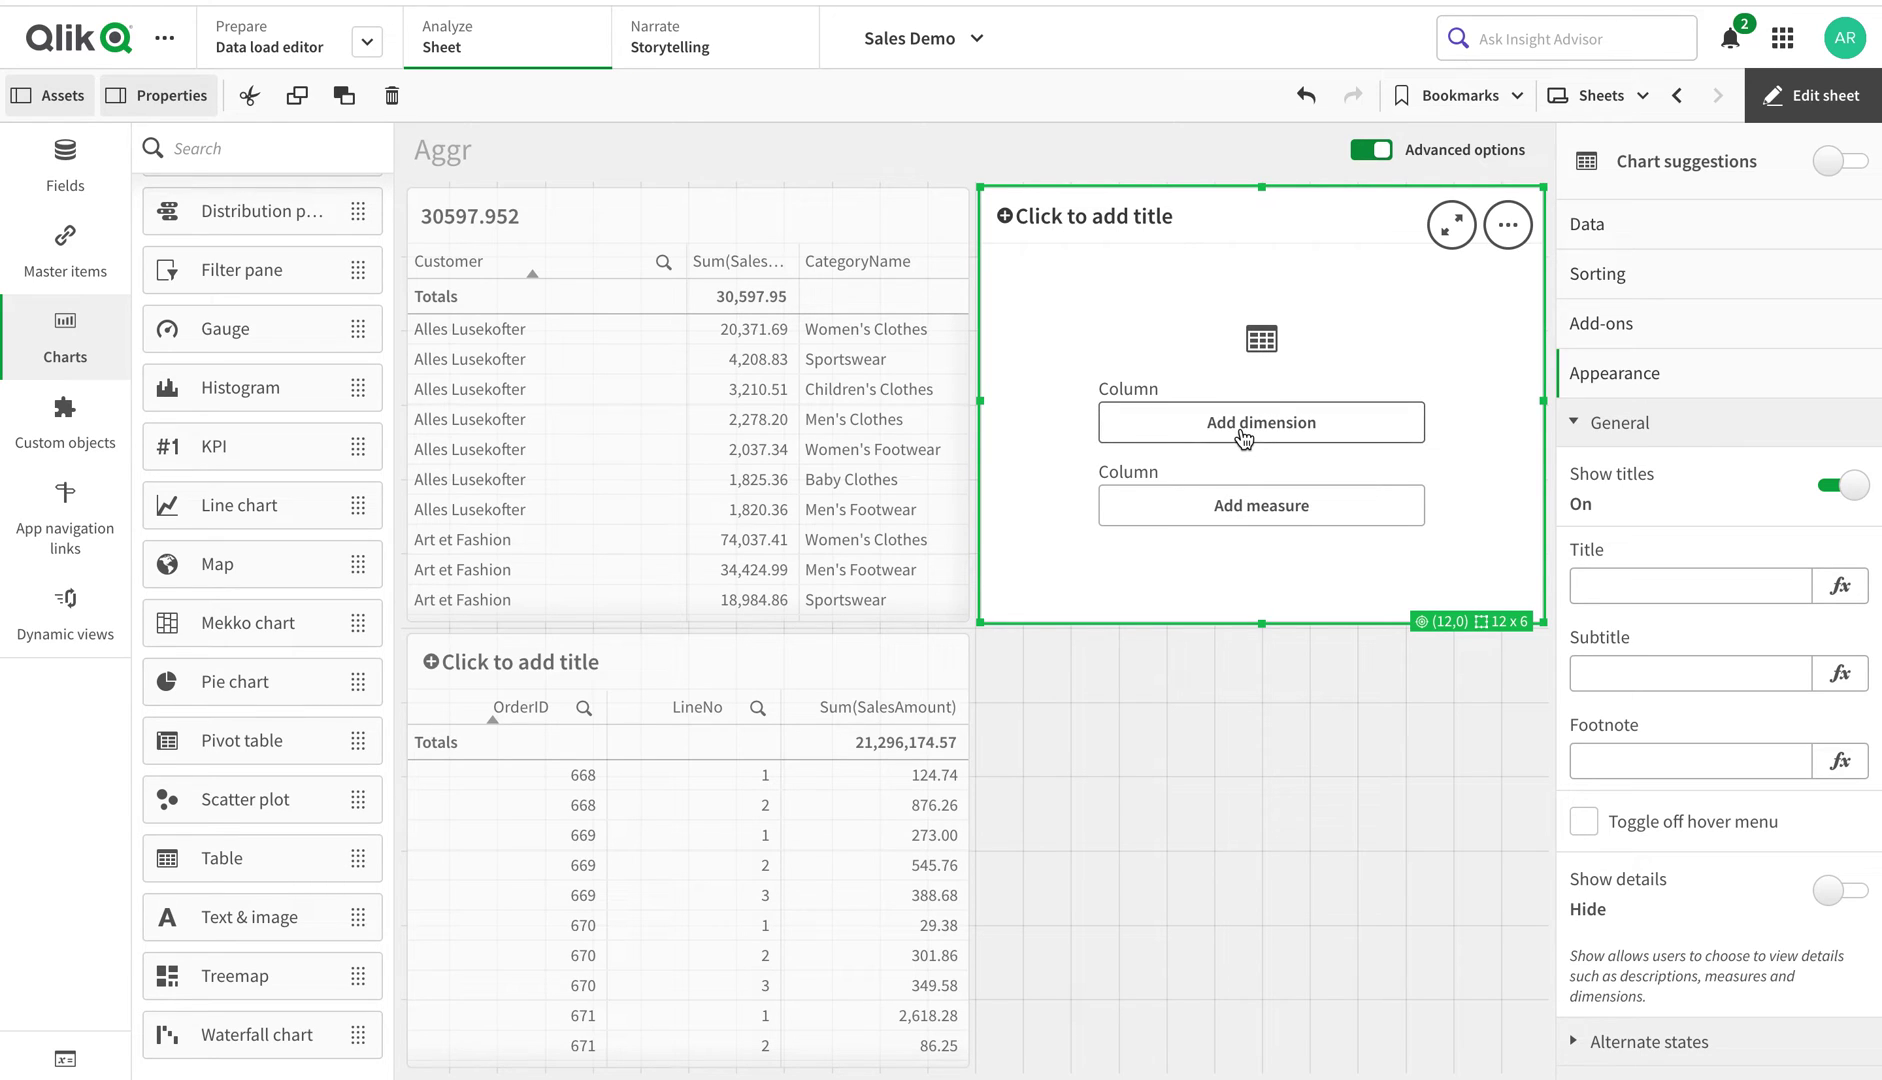
Begin a measure expression for the empty table with a distinct count, Count(distinct
{"action": "left_click", "coordinate": [1241, 424]}
{"action": "left_click", "coordinate": [1283, 345]}
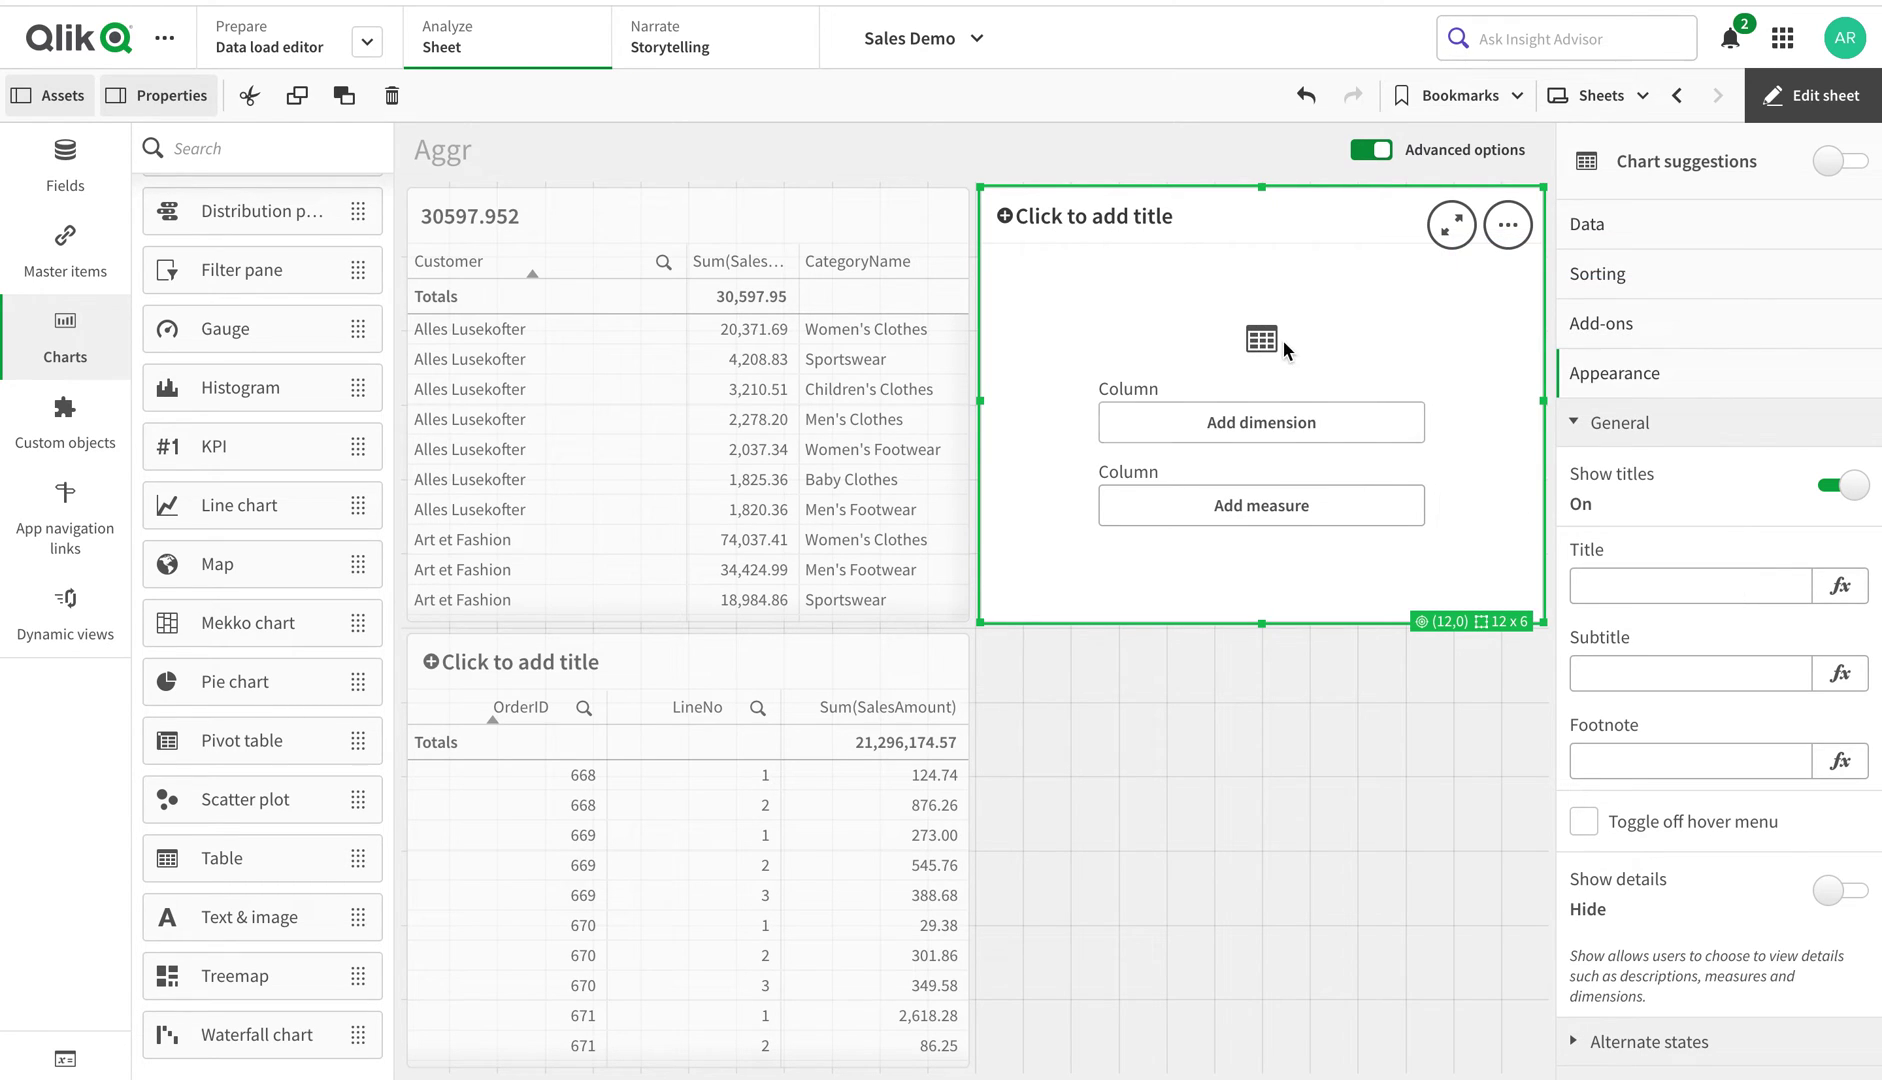
{"action": "left_click", "coordinate": [1290, 505]}
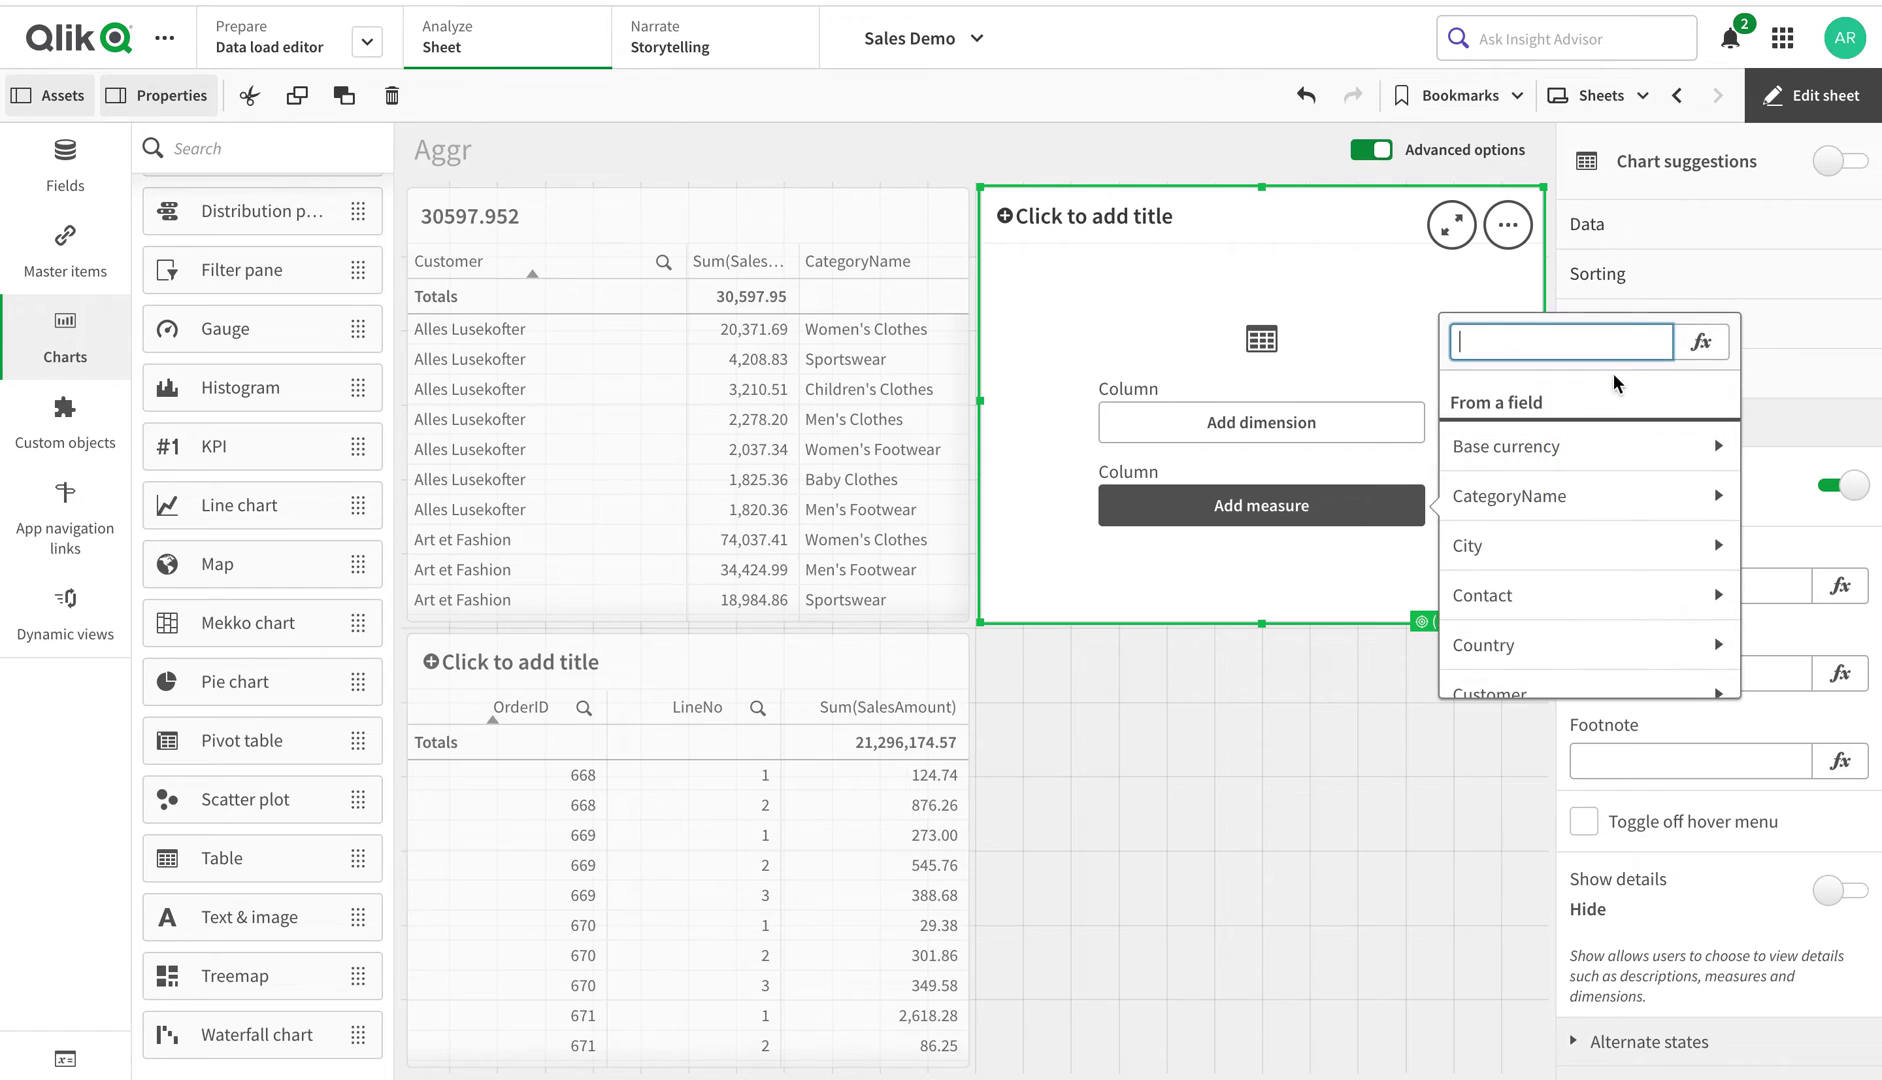
{"action": "left_click", "coordinate": [1701, 338]}
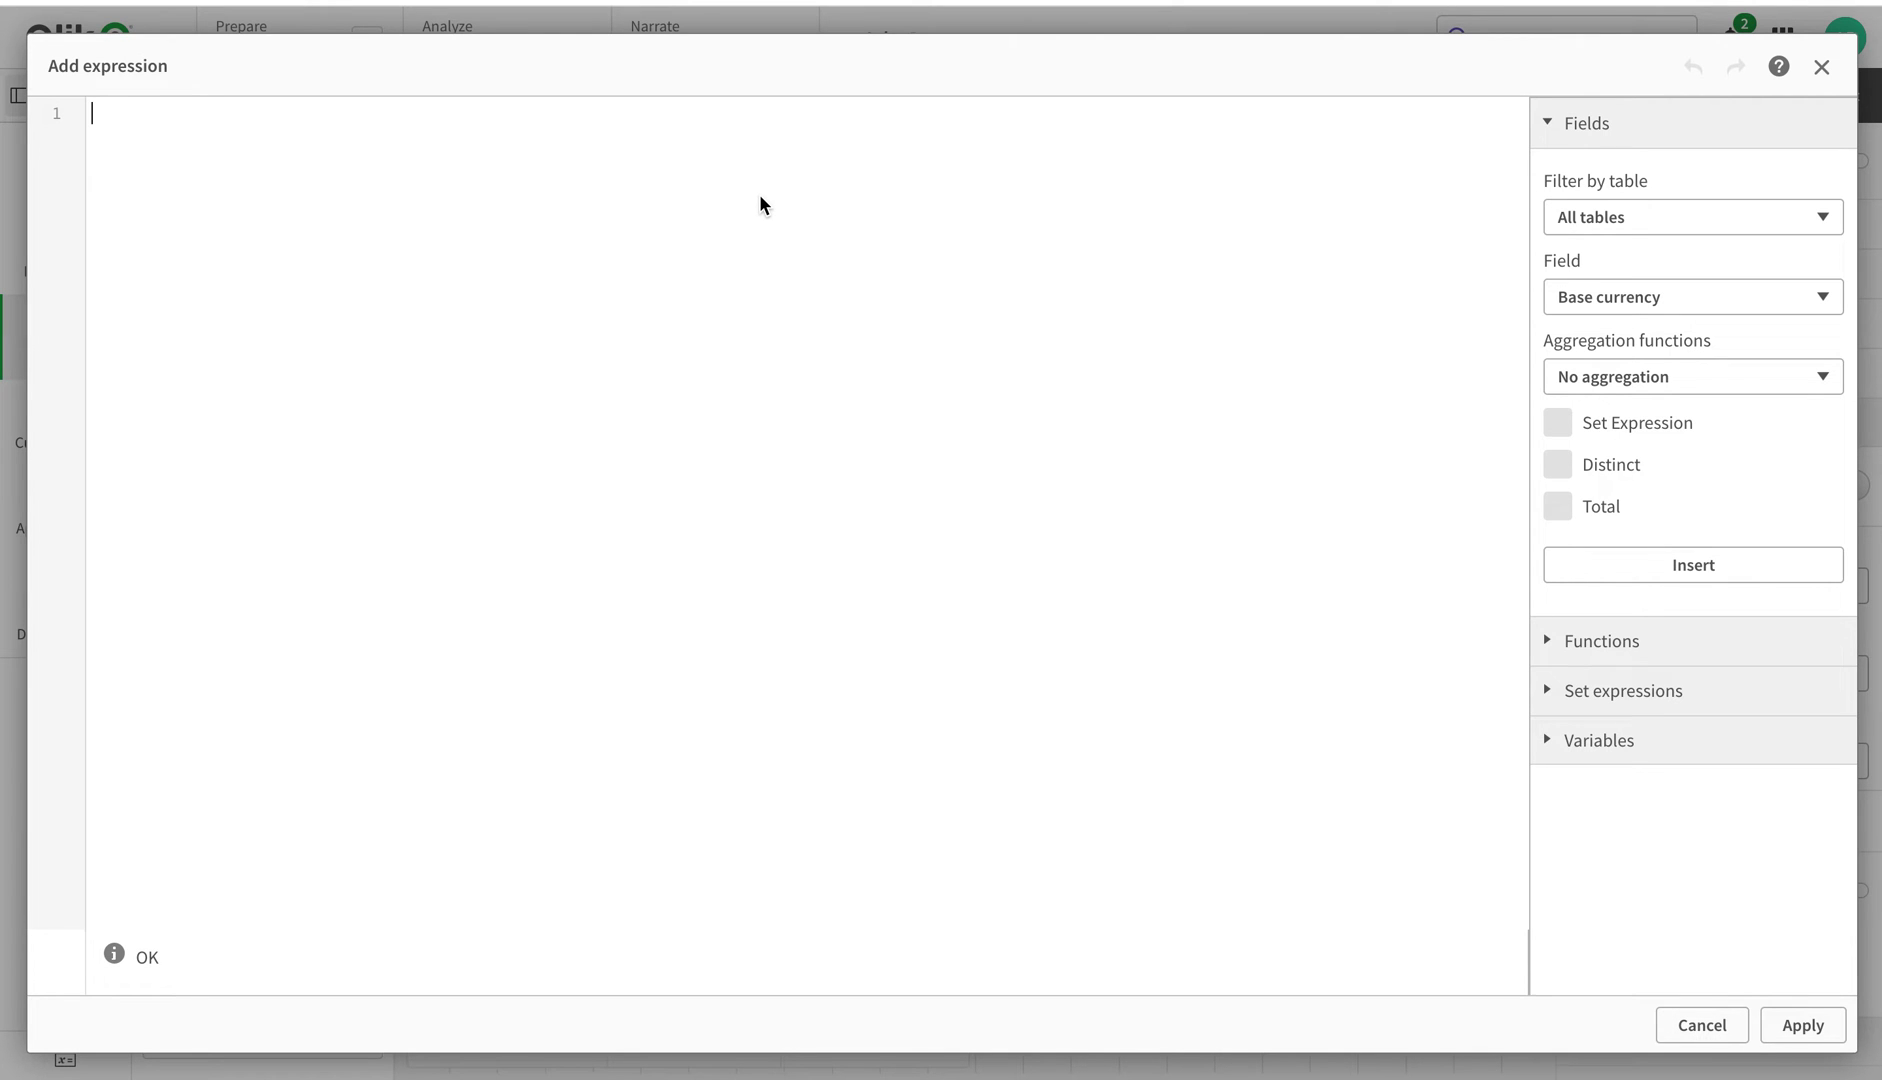
{"action": "type", "text": "Count"}
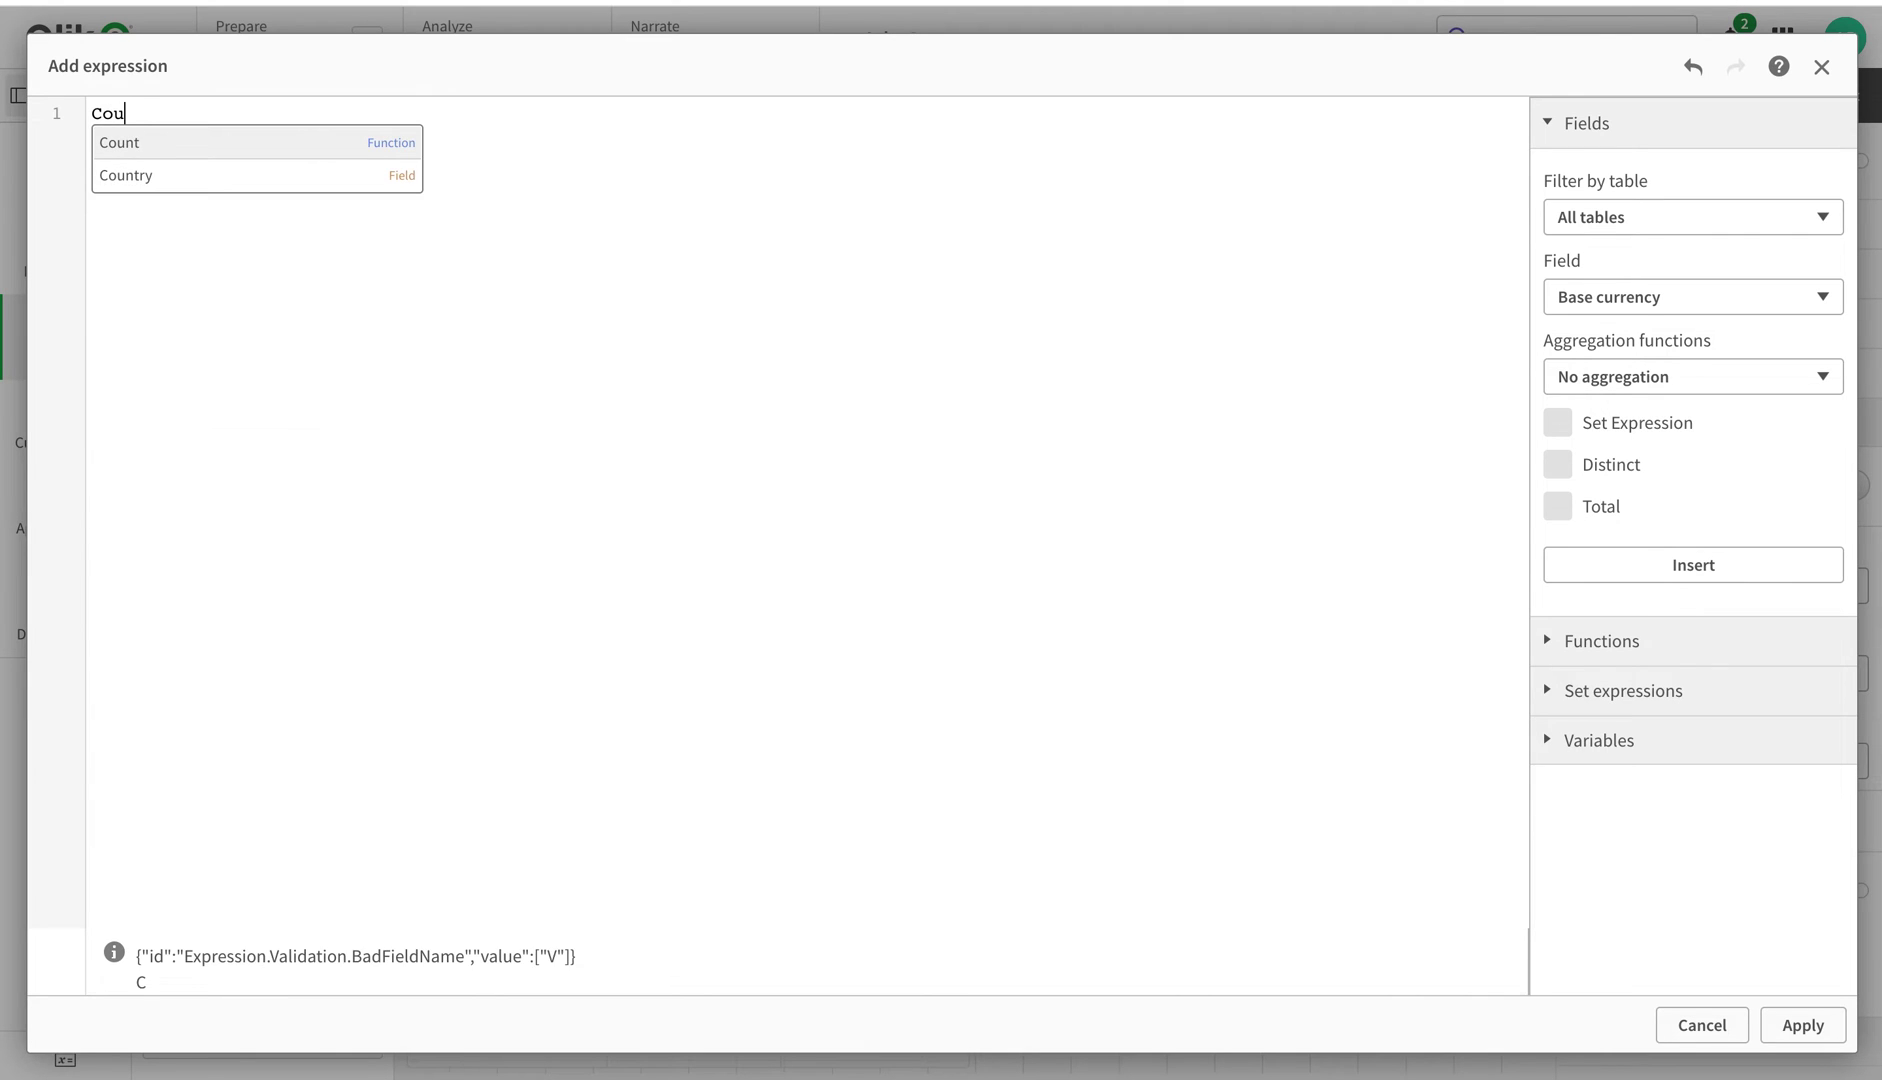
{"action": "left_click", "coordinate": [286, 143]}
{"action": "type", "text": "(dis"}
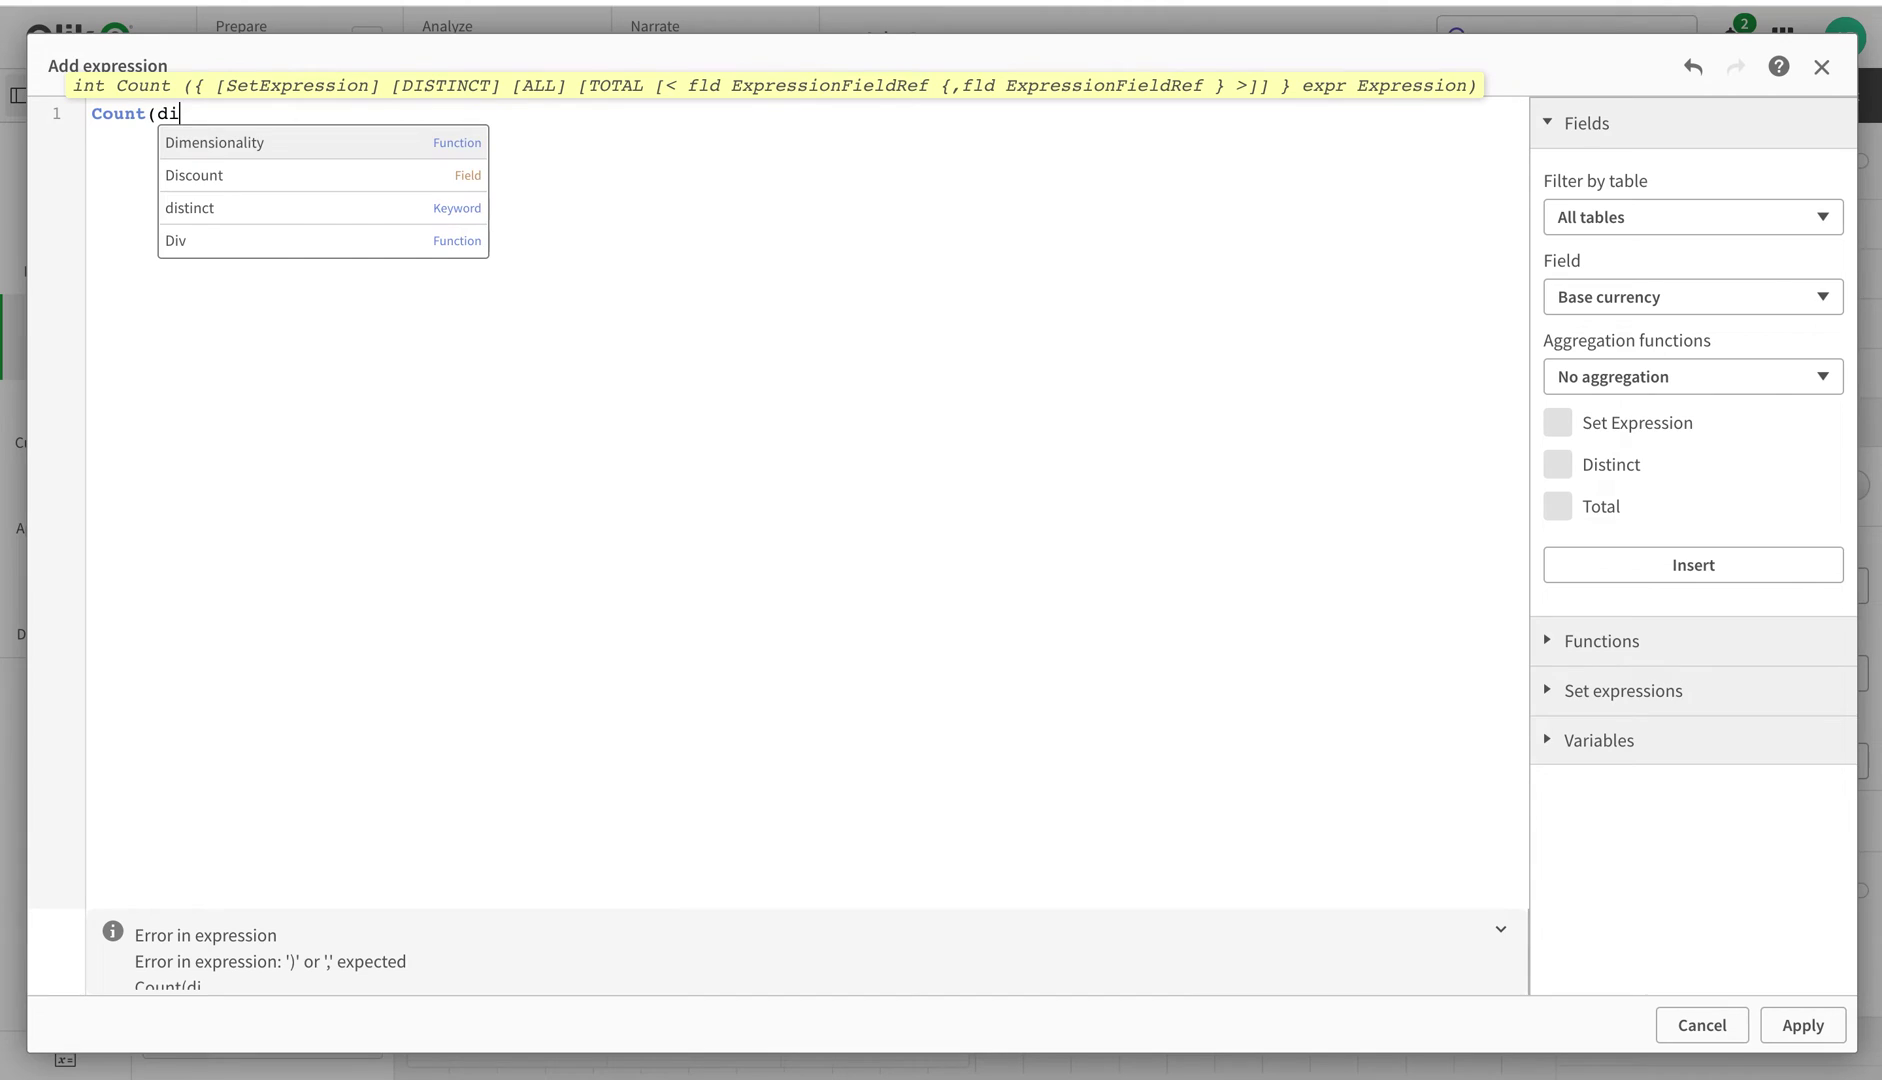
{"action": "left_click", "coordinate": [197, 175]}
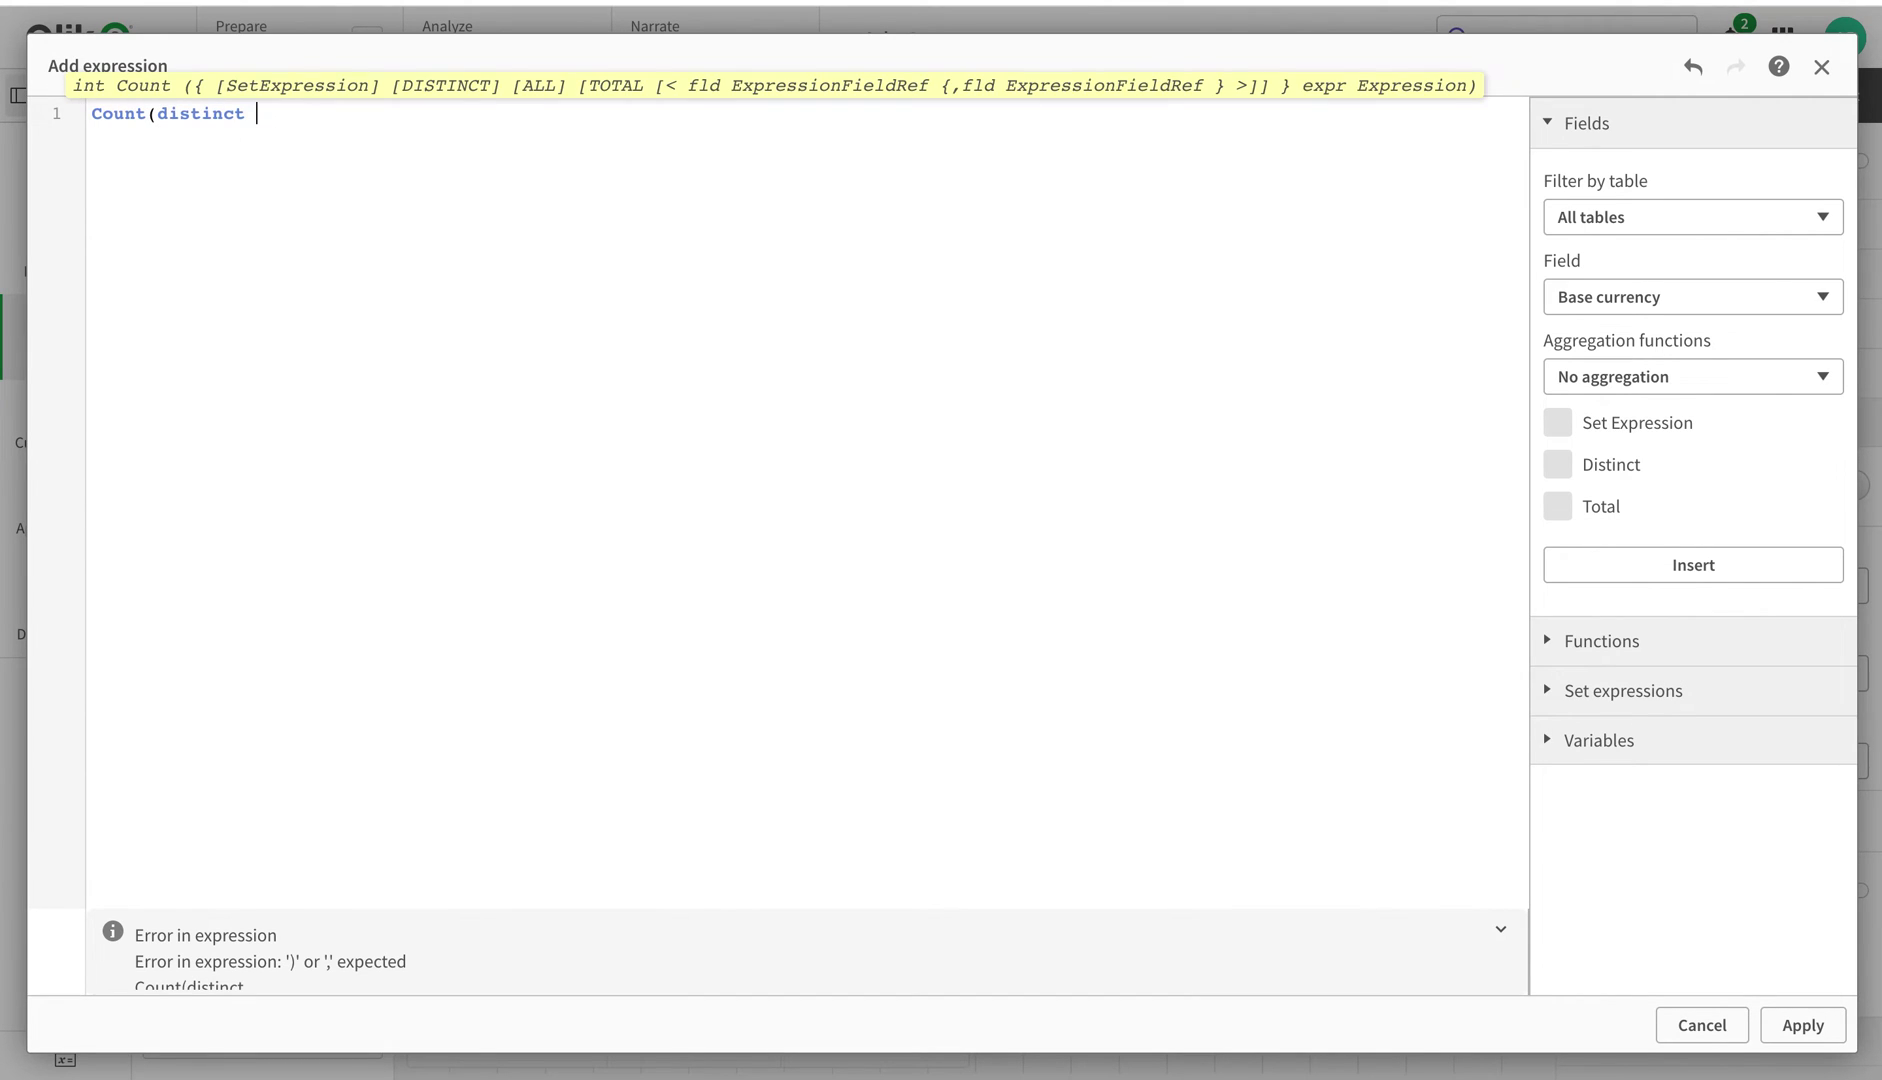
Complete the new table's measure expression as Count(distinct OrderID) and apply it
{"action": "type", "text": "Inv"}
{"action": "key", "text": "BackSpace"}
{"action": "key", "text": "BackSpace"}
{"action": "key", "text": "BackSpace"}
{"action": "type", "text": "orde"}
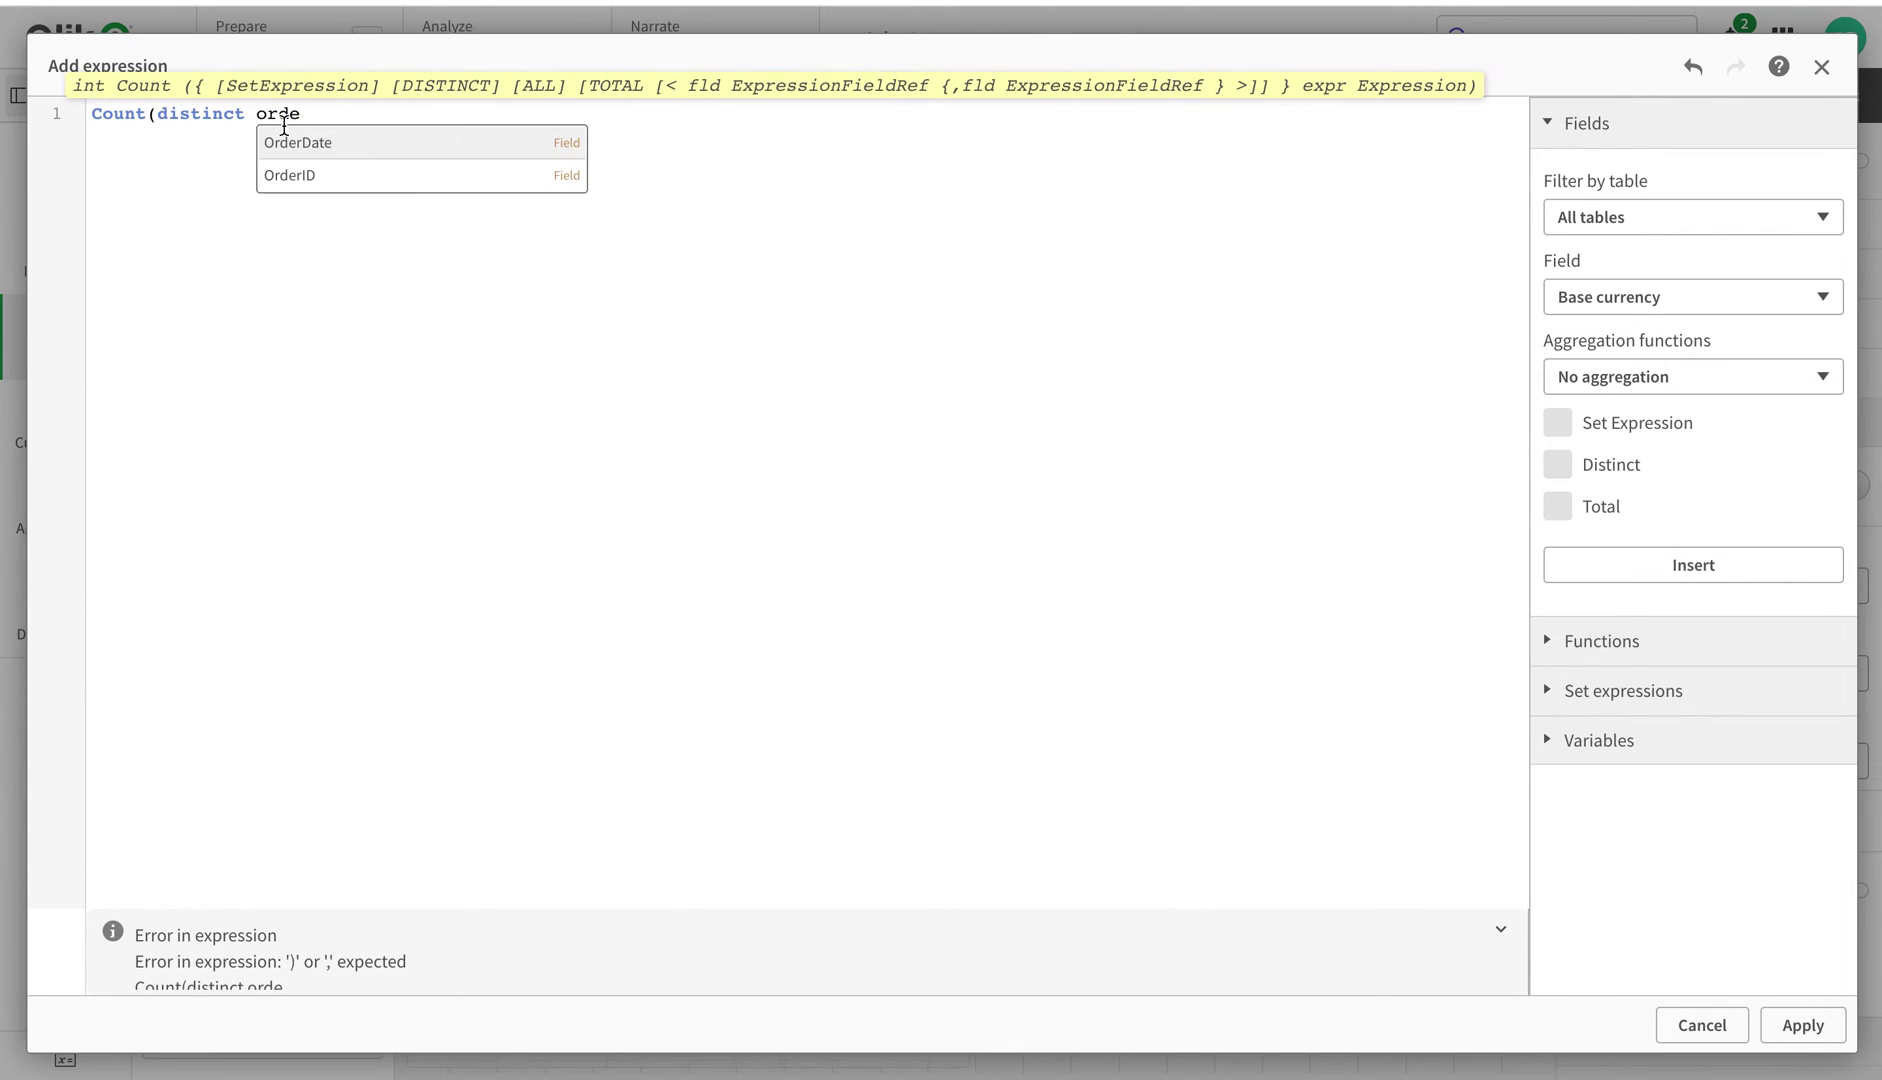
{"action": "left_click", "coordinate": [307, 168]}
{"action": "key", "text": "Return"}
{"action": "type", "text": ")"}
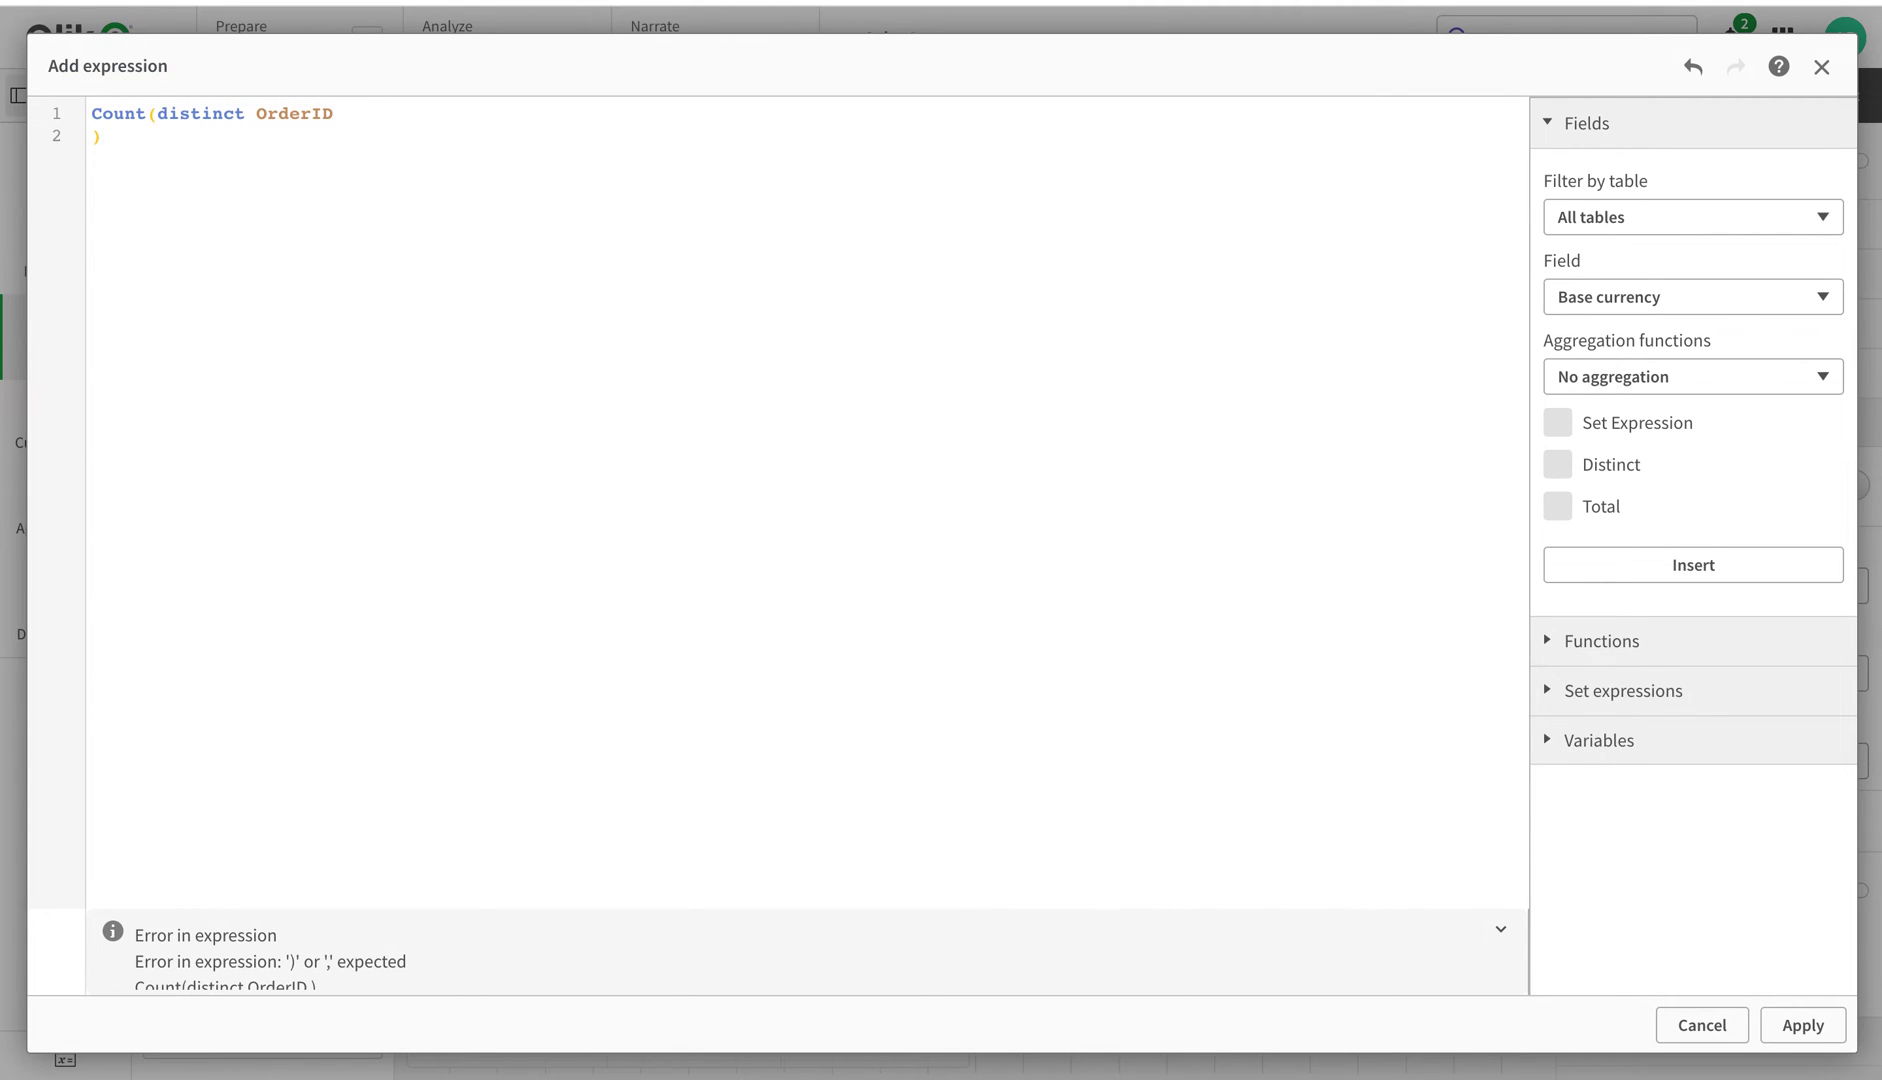
{"action": "key", "text": "BackSpace"}
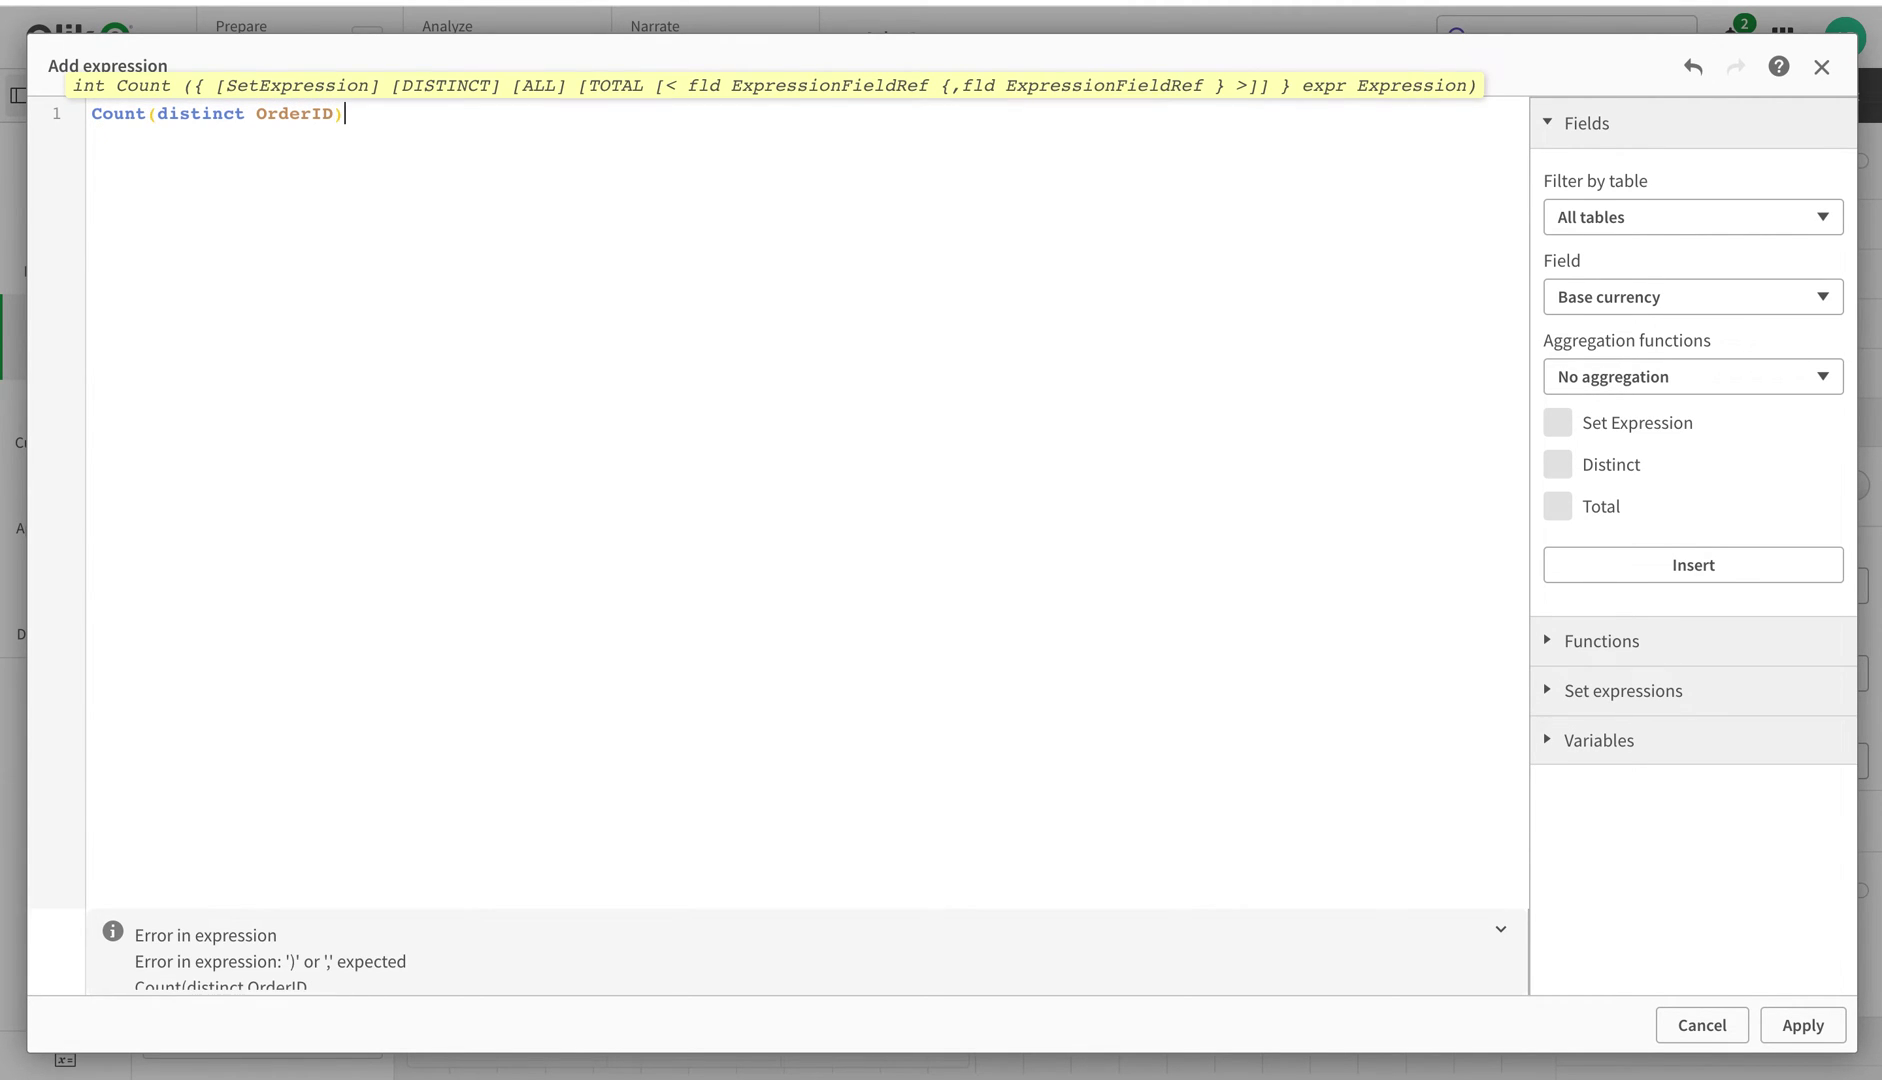
{"action": "type", "text": ")"}
{"action": "left_click", "coordinate": [1801, 1025]}
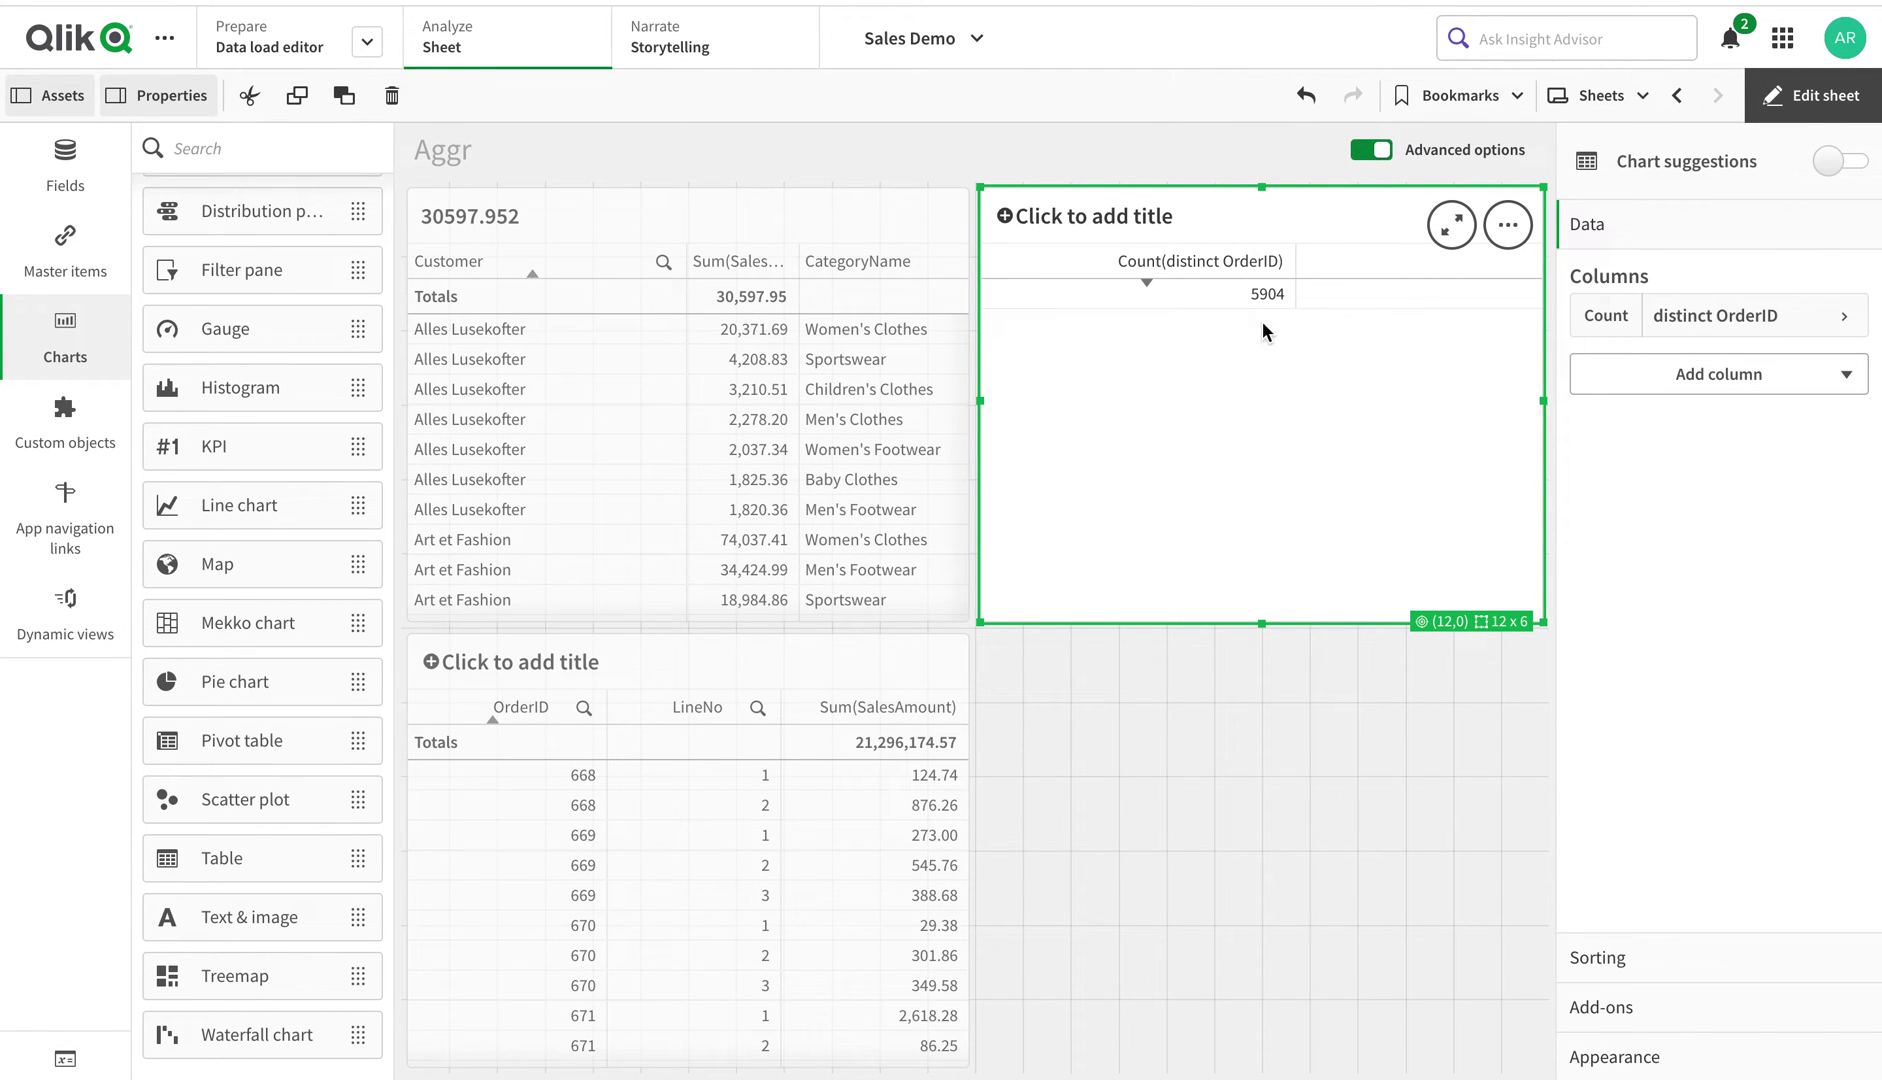
Add a calculated dimension column to the order count table with the expression class(SalesAmount)
{"action": "left_click", "coordinate": [1672, 369]}
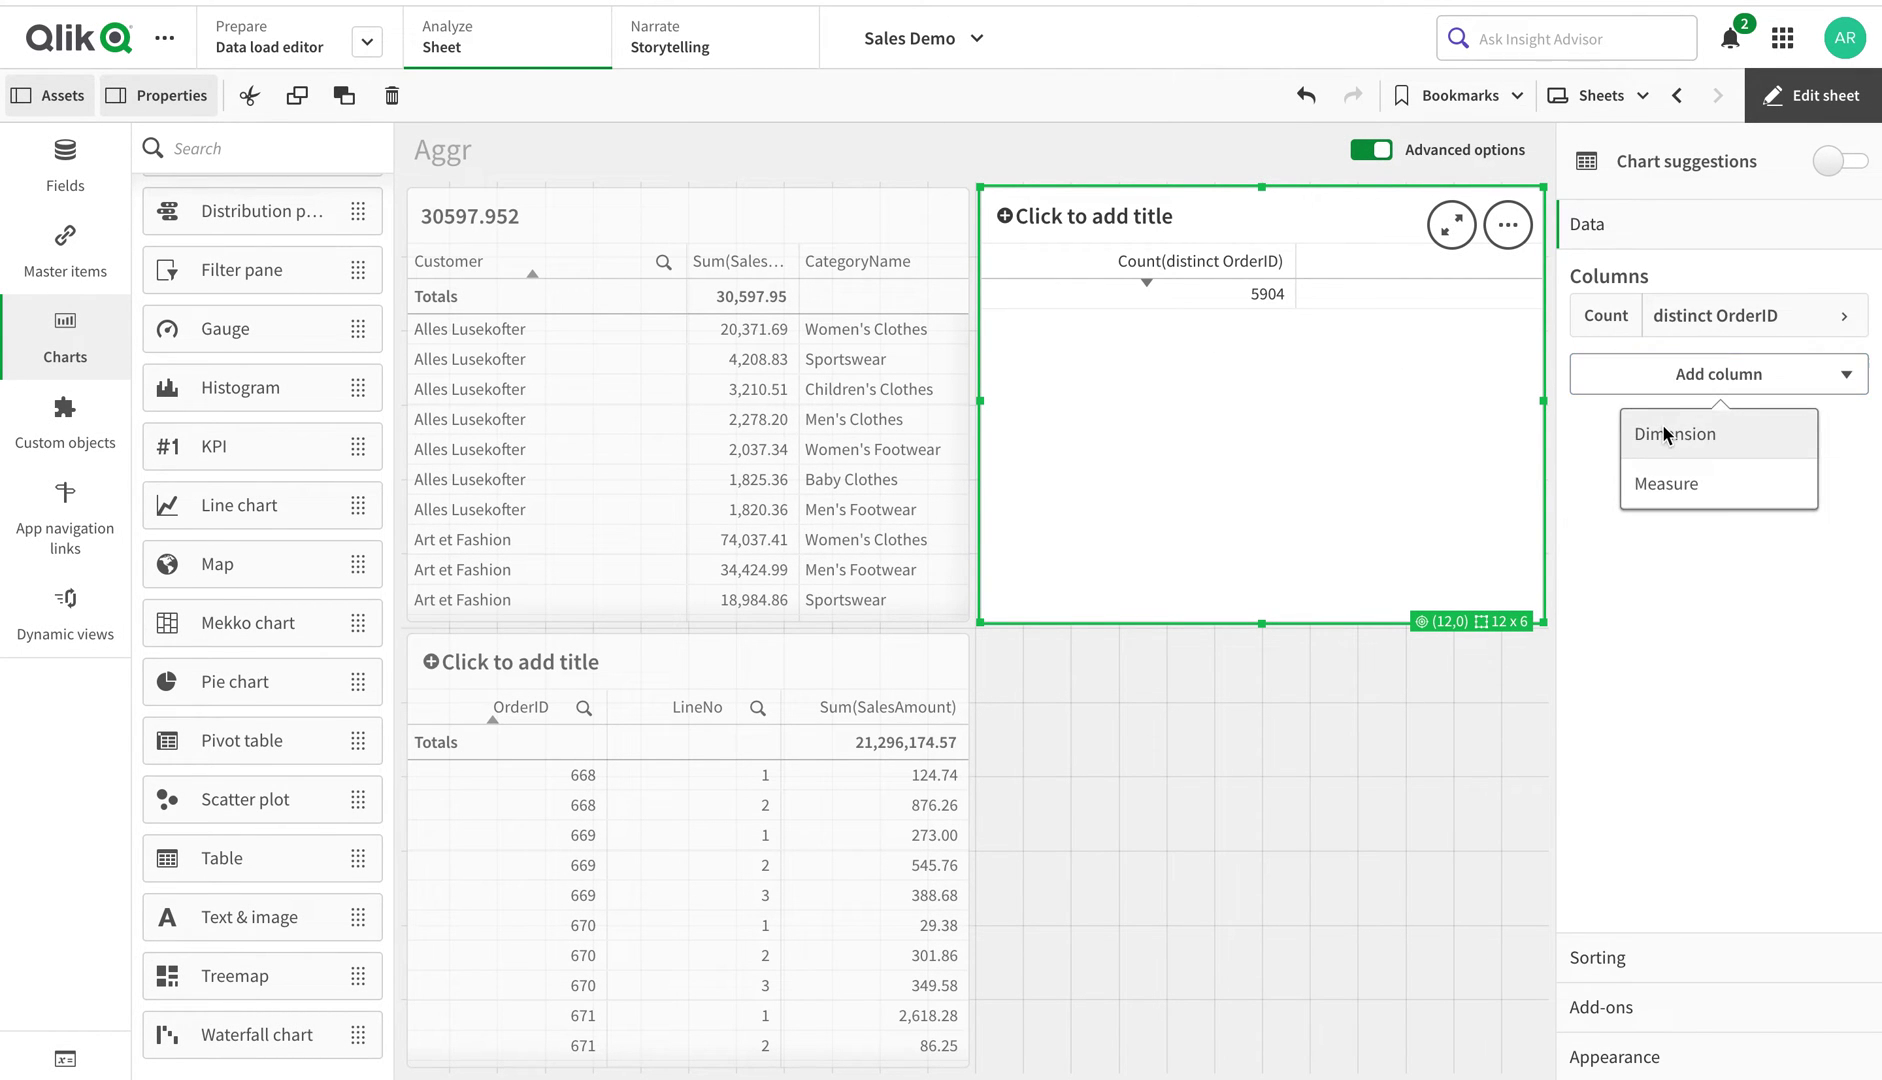
{"action": "left_click", "coordinate": [1675, 432]}
{"action": "left_click", "coordinate": [1829, 440]}
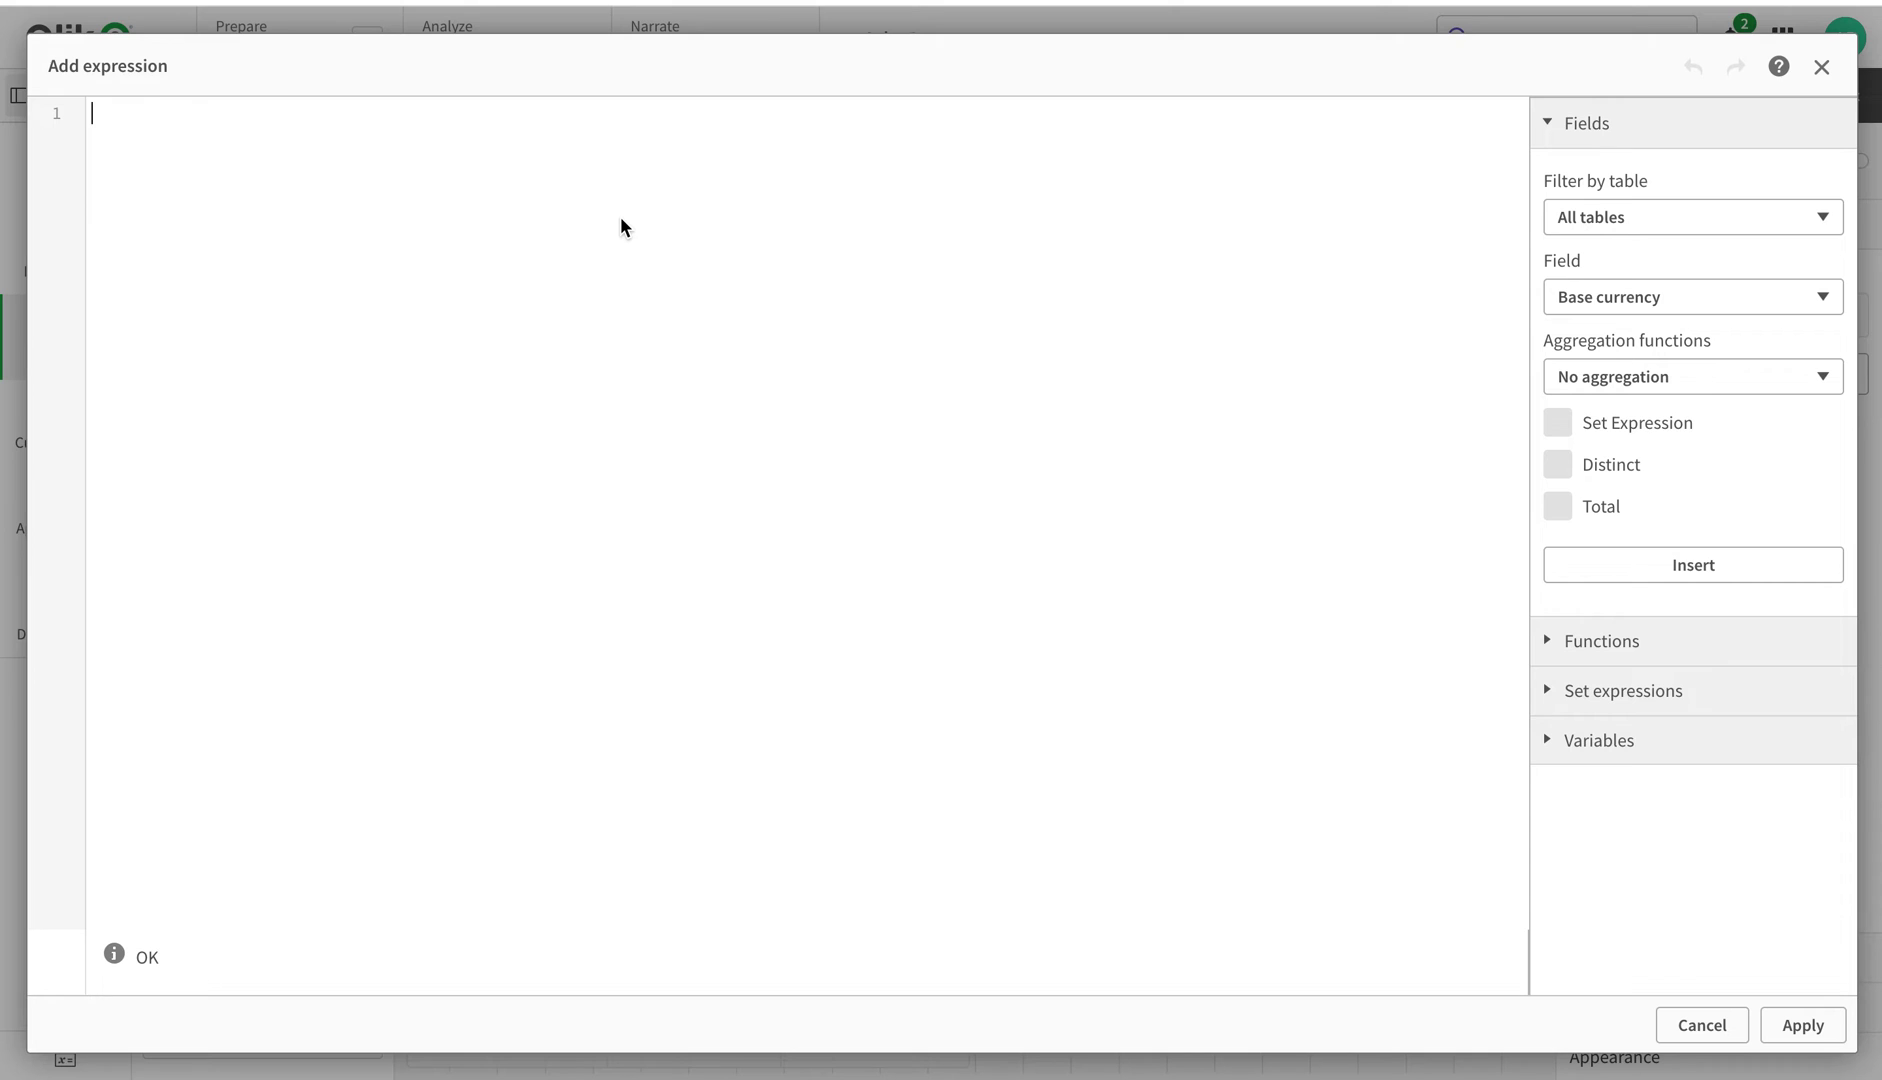
{"action": "type", "text": "cla"}
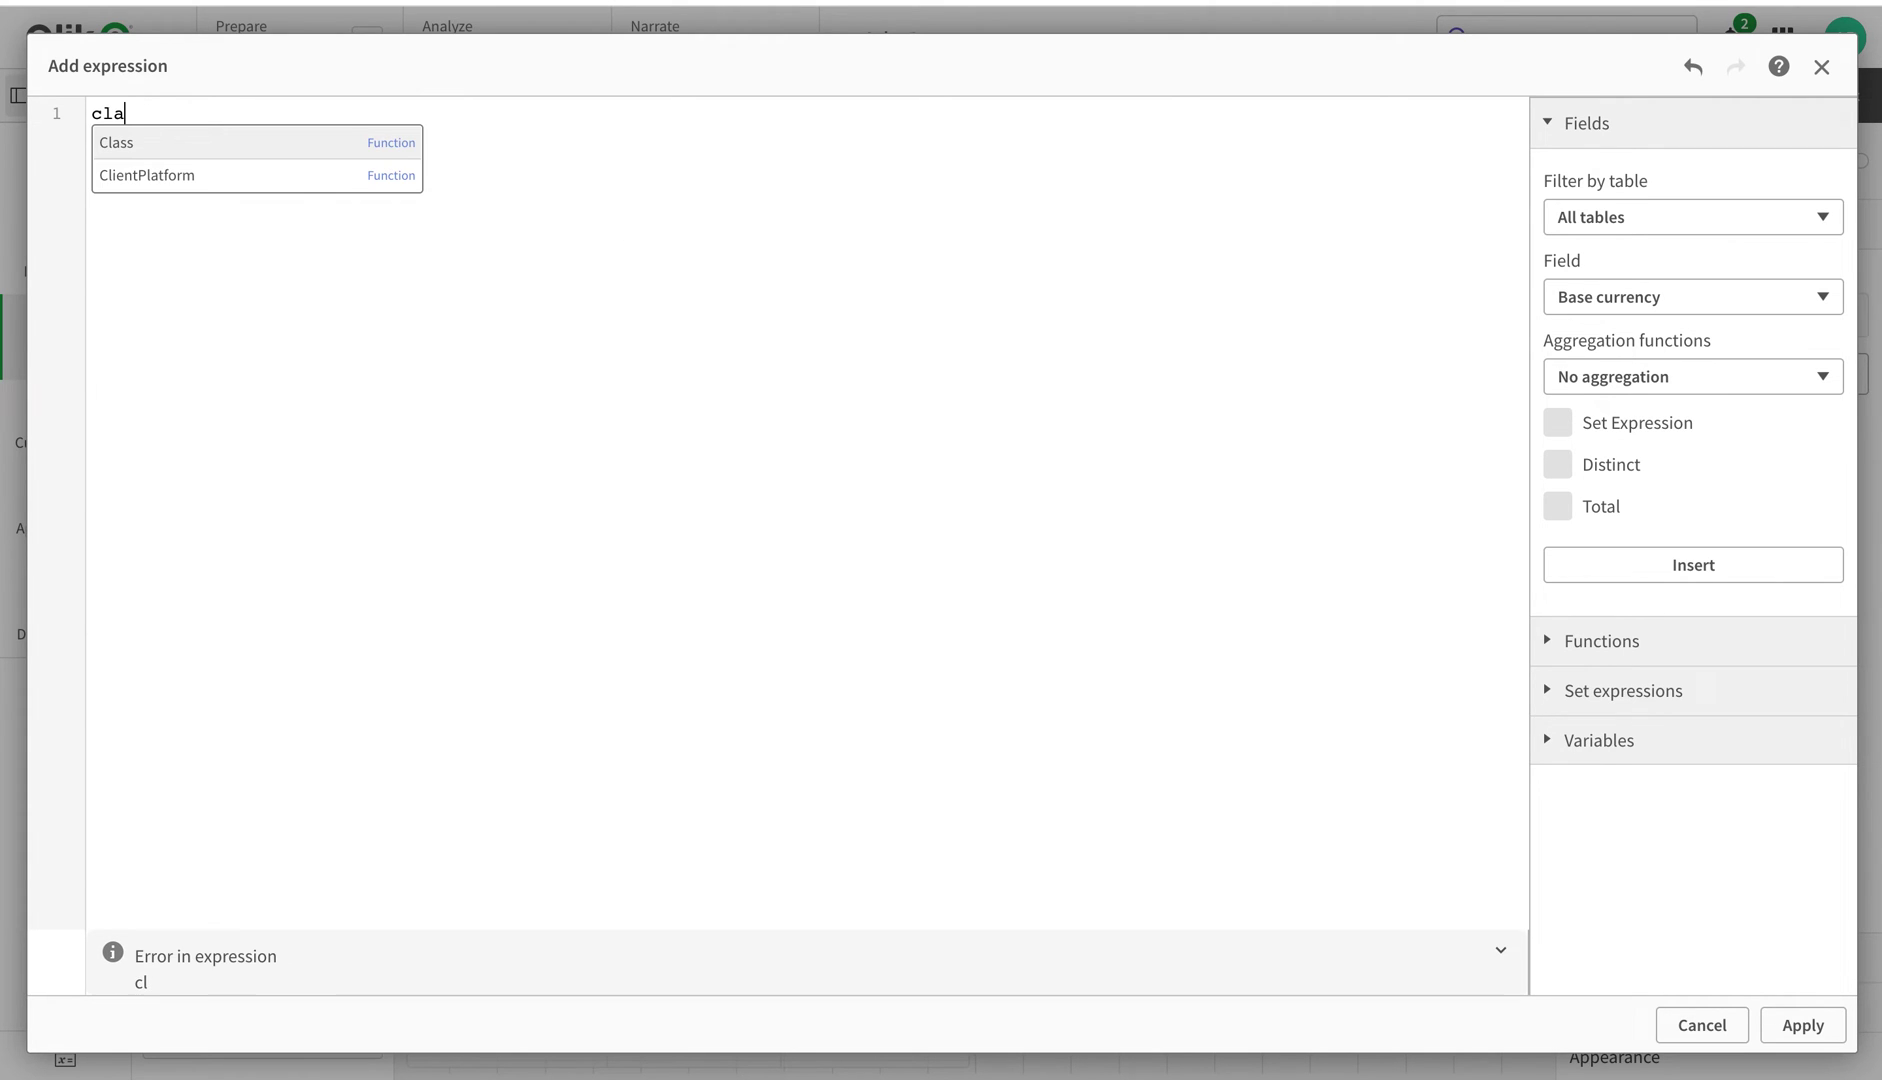
{"action": "type", "text": "ss("}
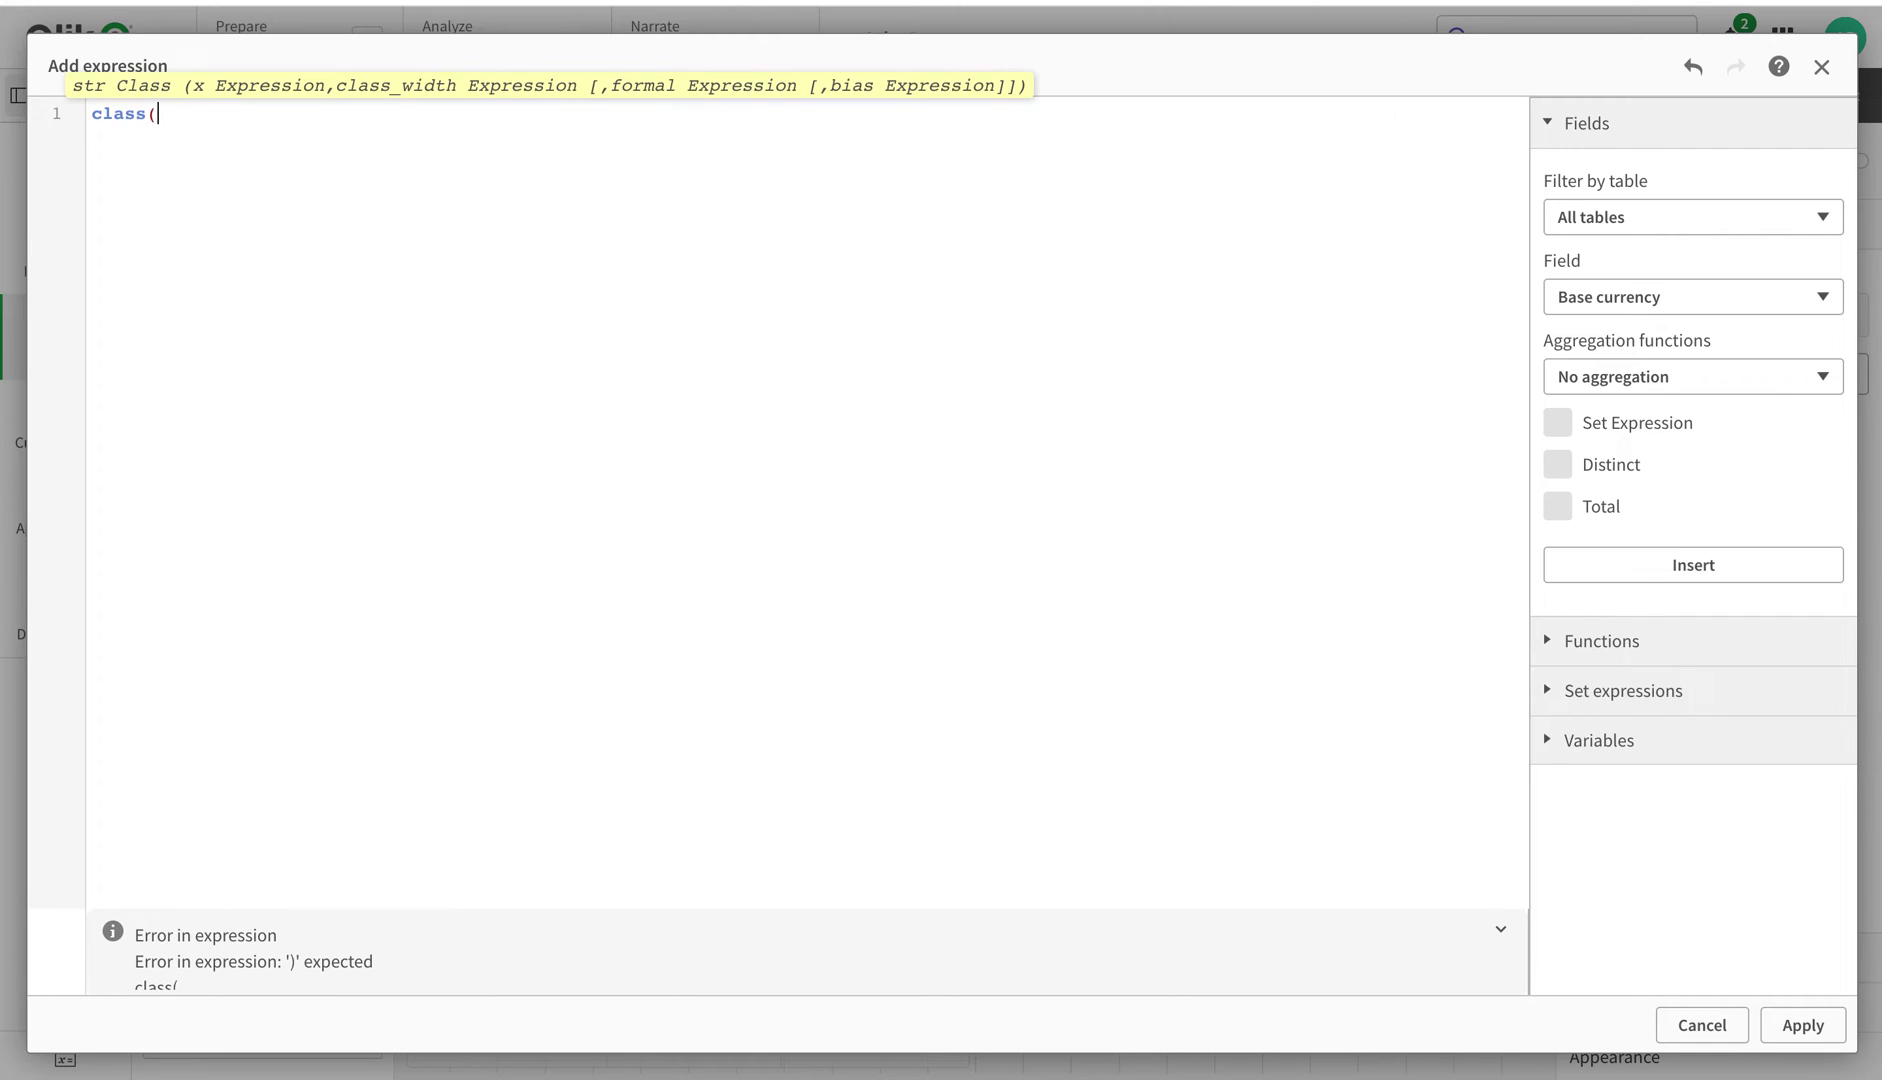
{"action": "type", "text": "sales"}
{"action": "left_click", "coordinate": [240, 146]}
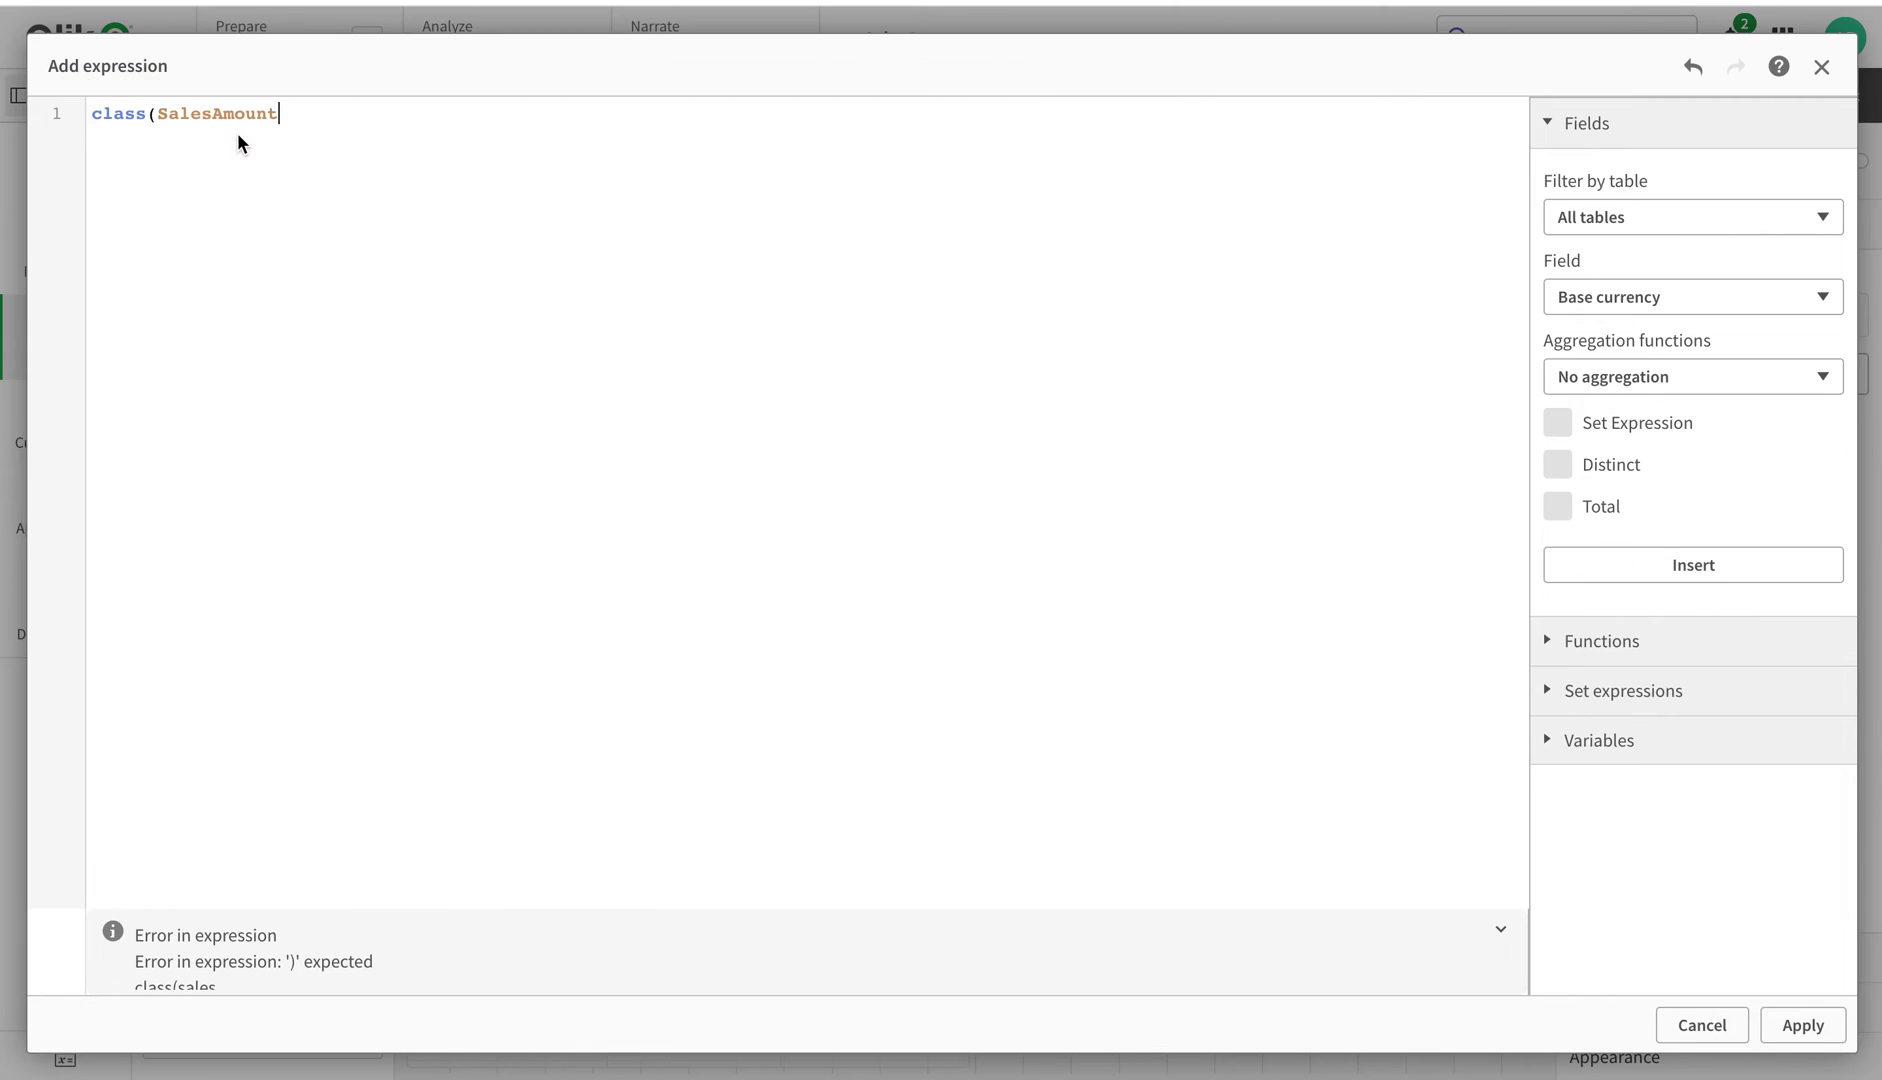
{"action": "type", "text": ")"}
{"action": "left_click", "coordinate": [1802, 1024]}
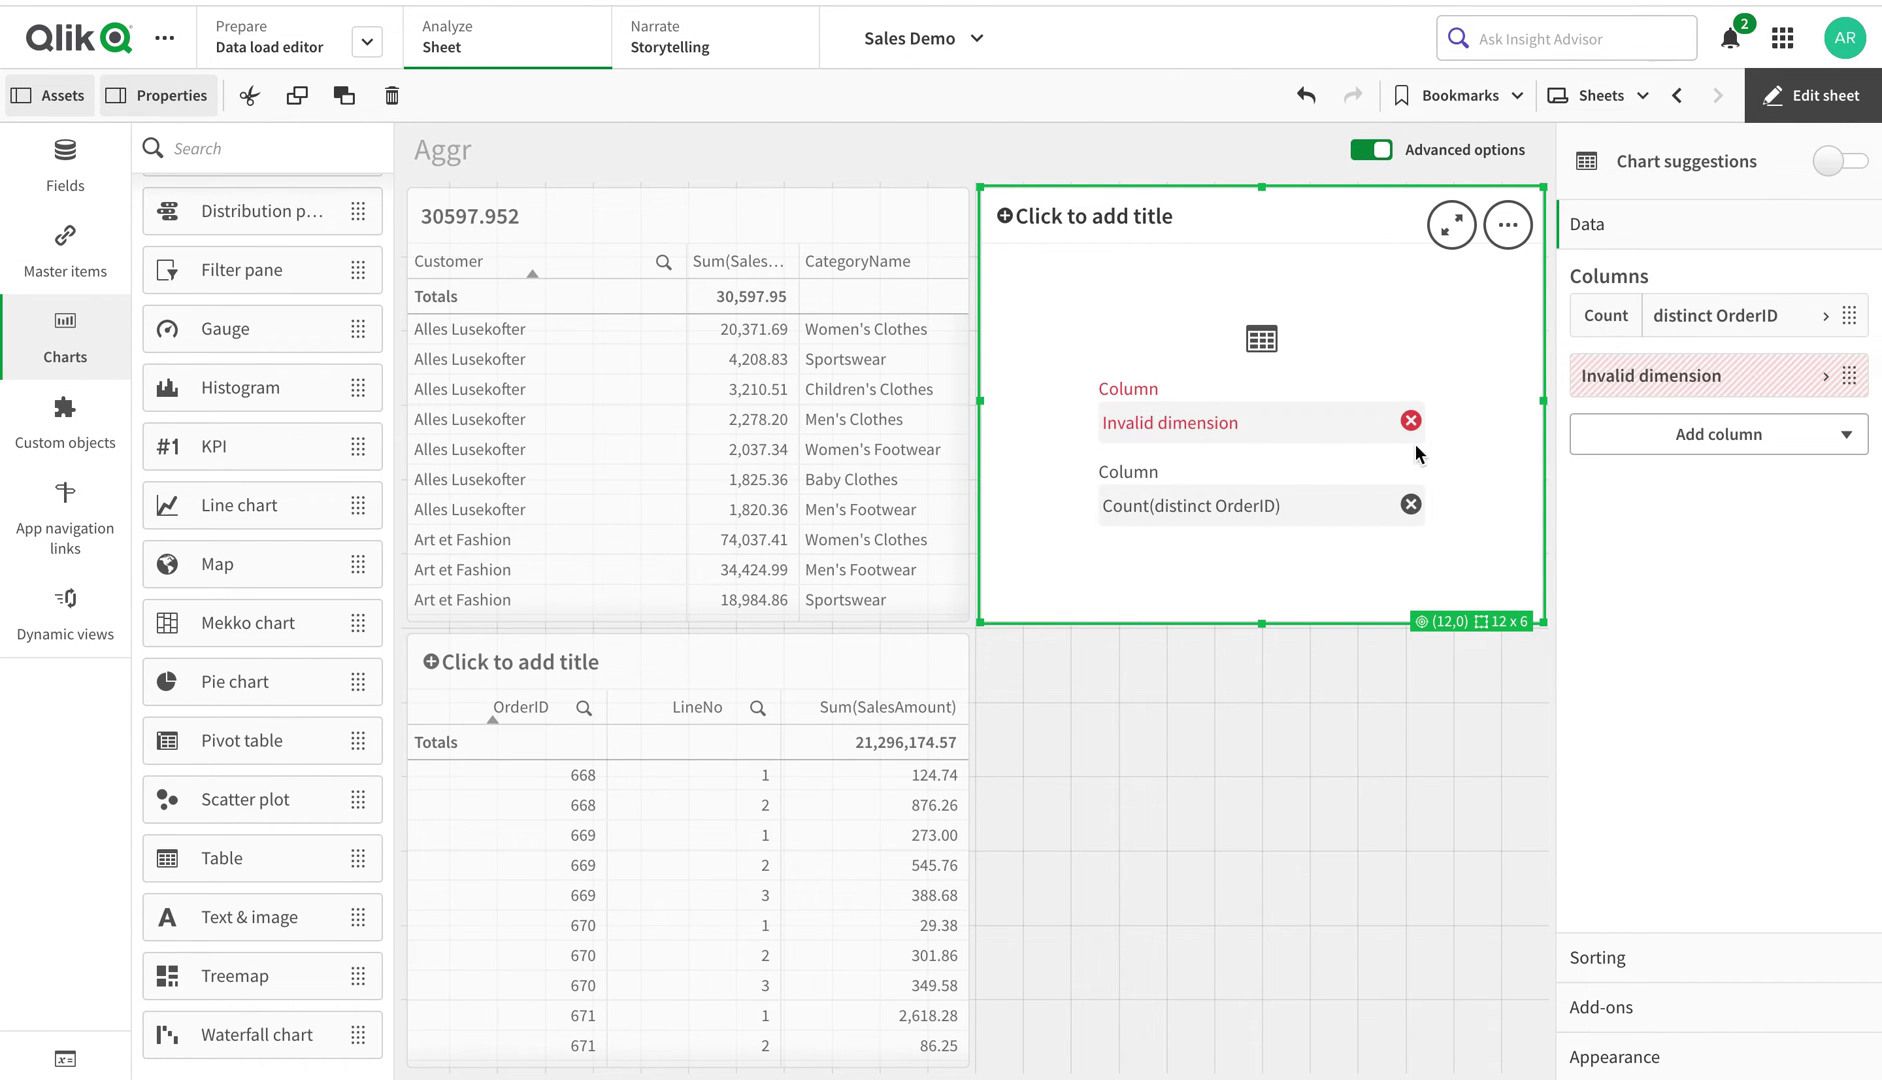
Give the dimension a class width of 1000 so it reads =class(SalesAmount,1000), and move it ahead of the order count column
{"action": "left_click", "coordinate": [1646, 368]}
{"action": "left_click", "coordinate": [1825, 456]}
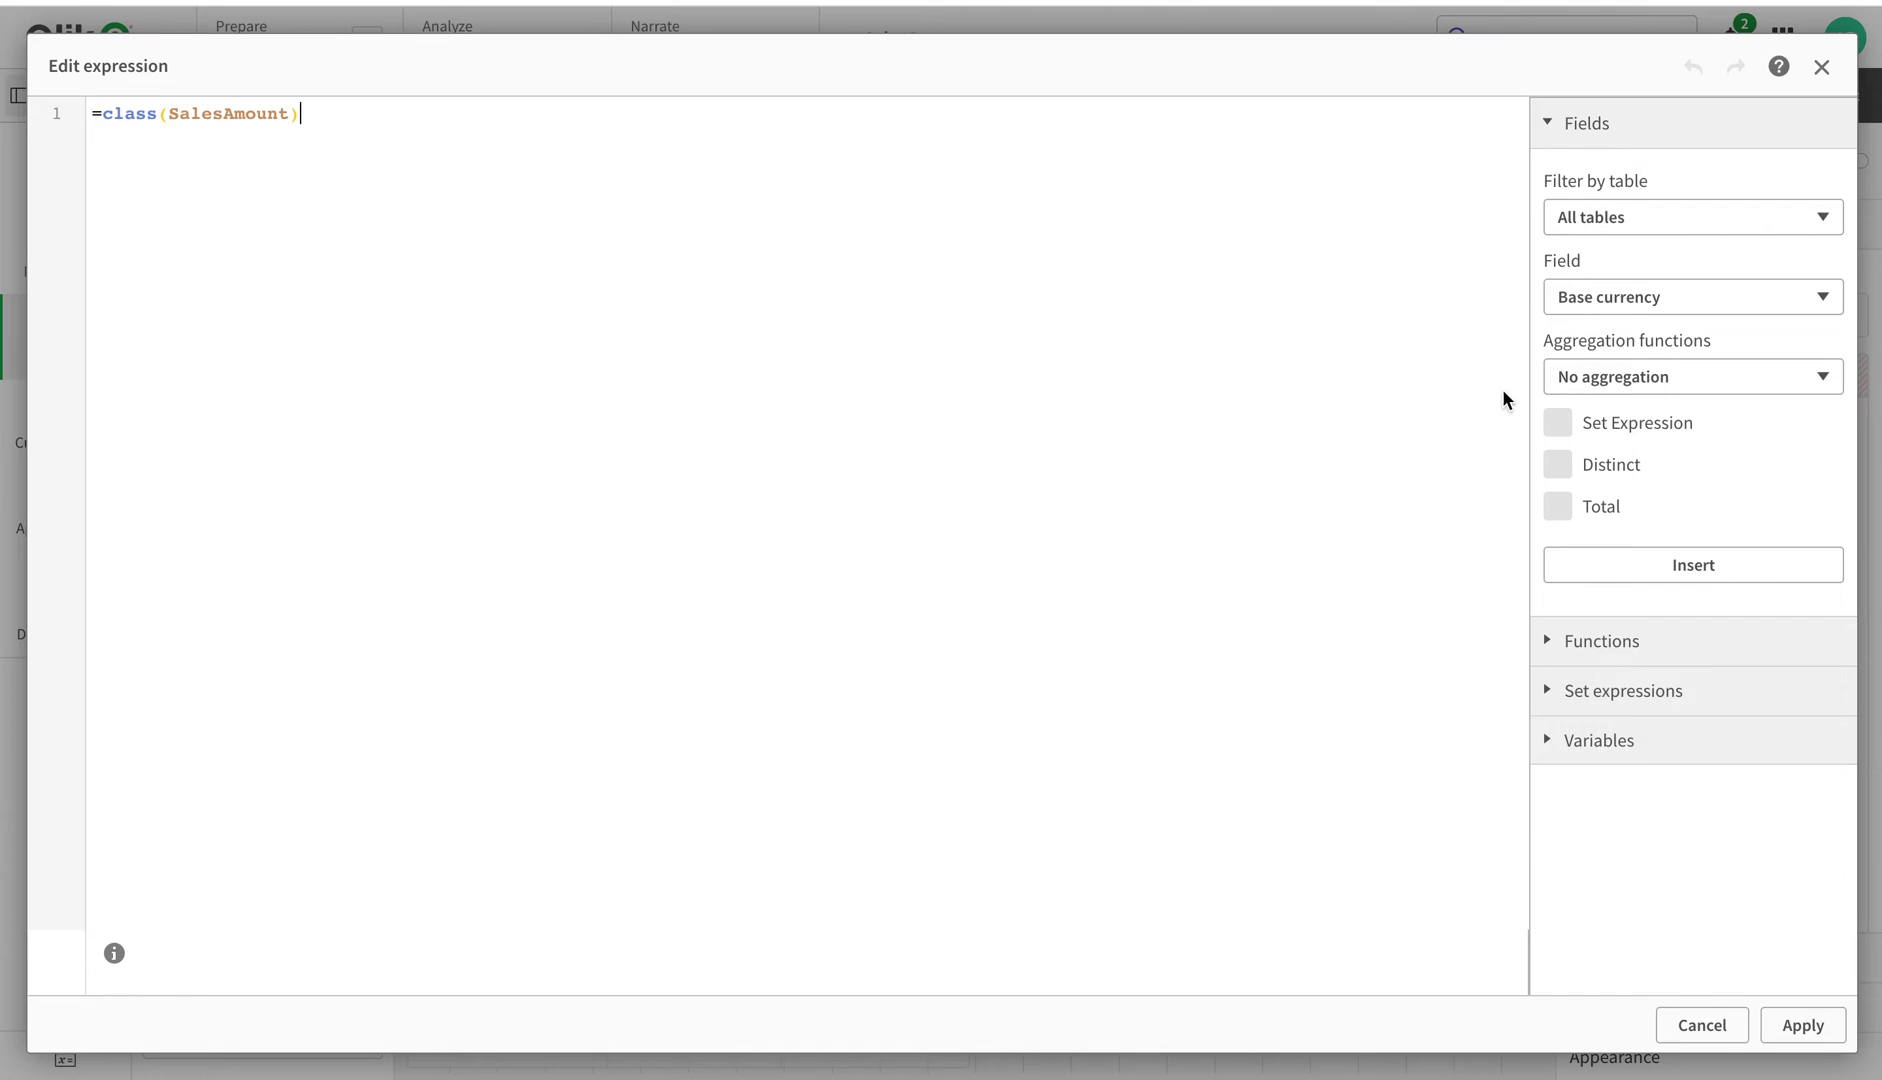
{"action": "left_click", "coordinate": [290, 113]}
{"action": "type", "text": ",100"}
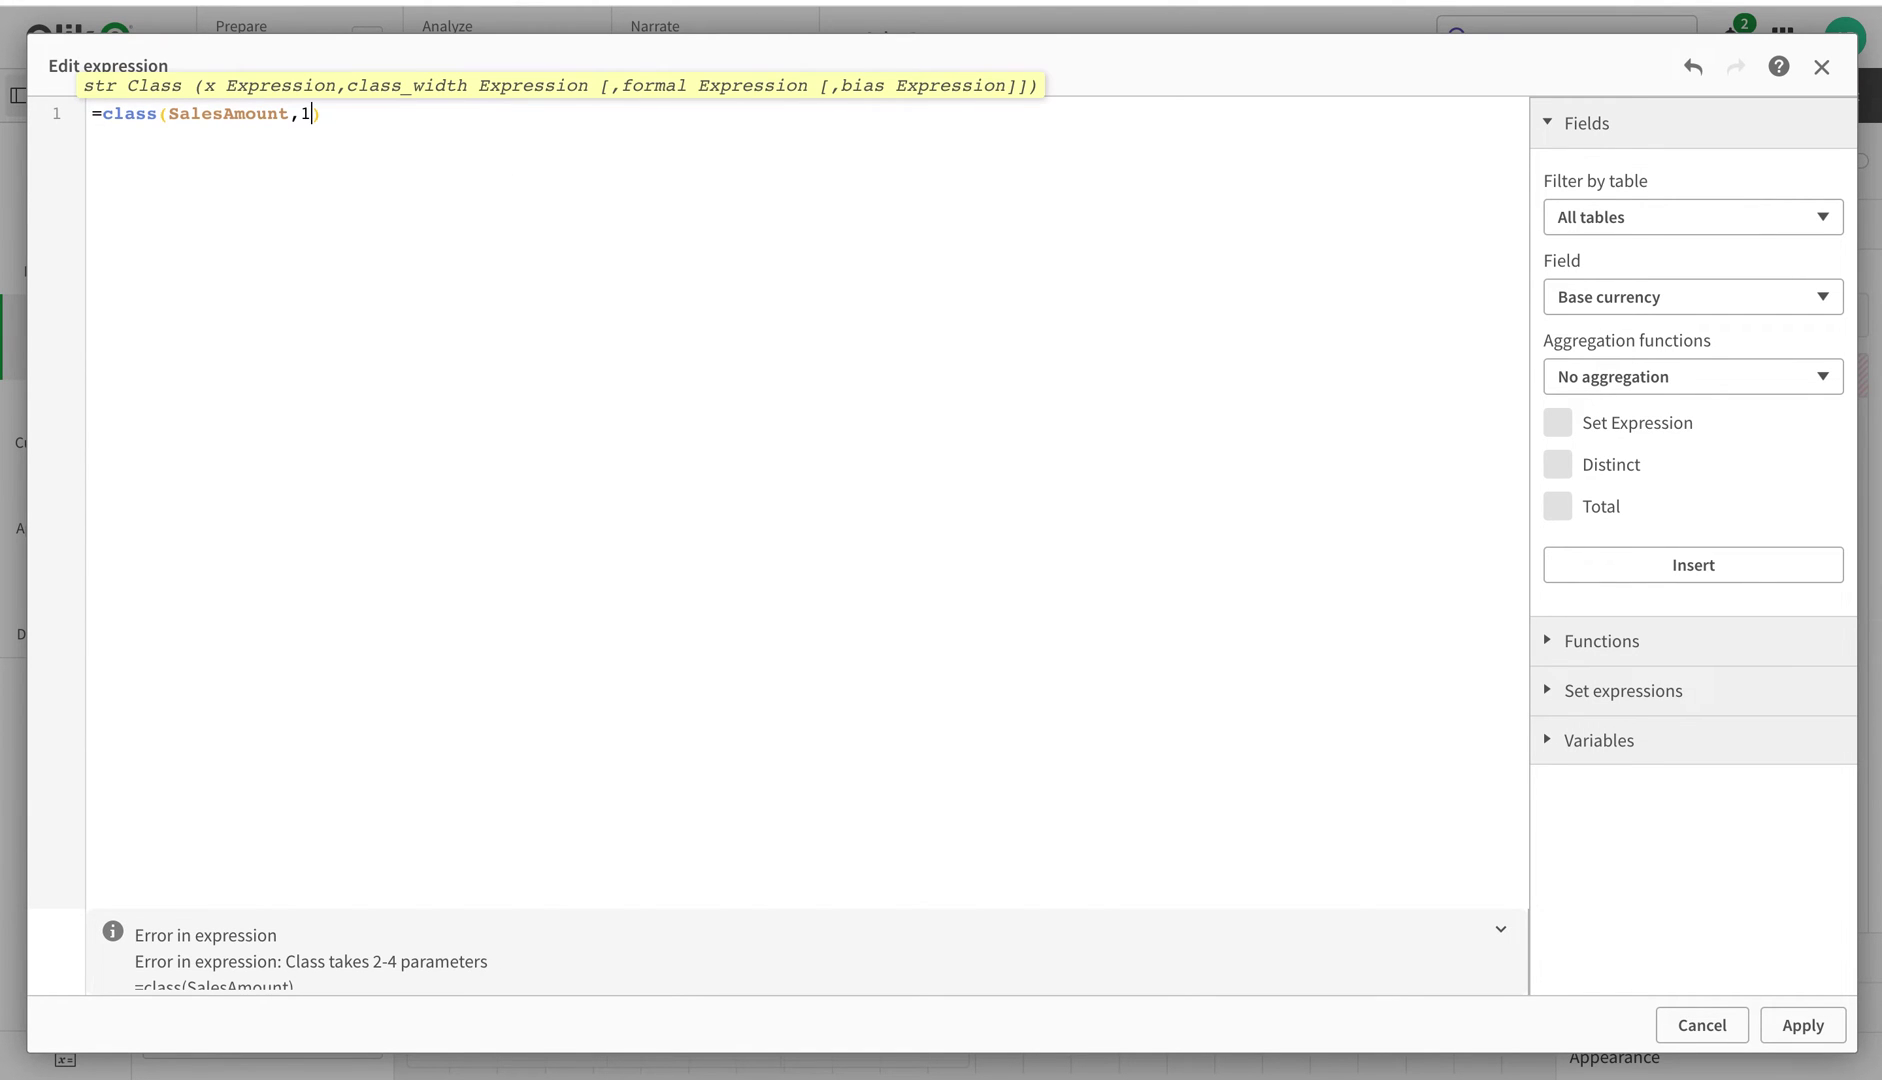
{"action": "type", "text": "0"}
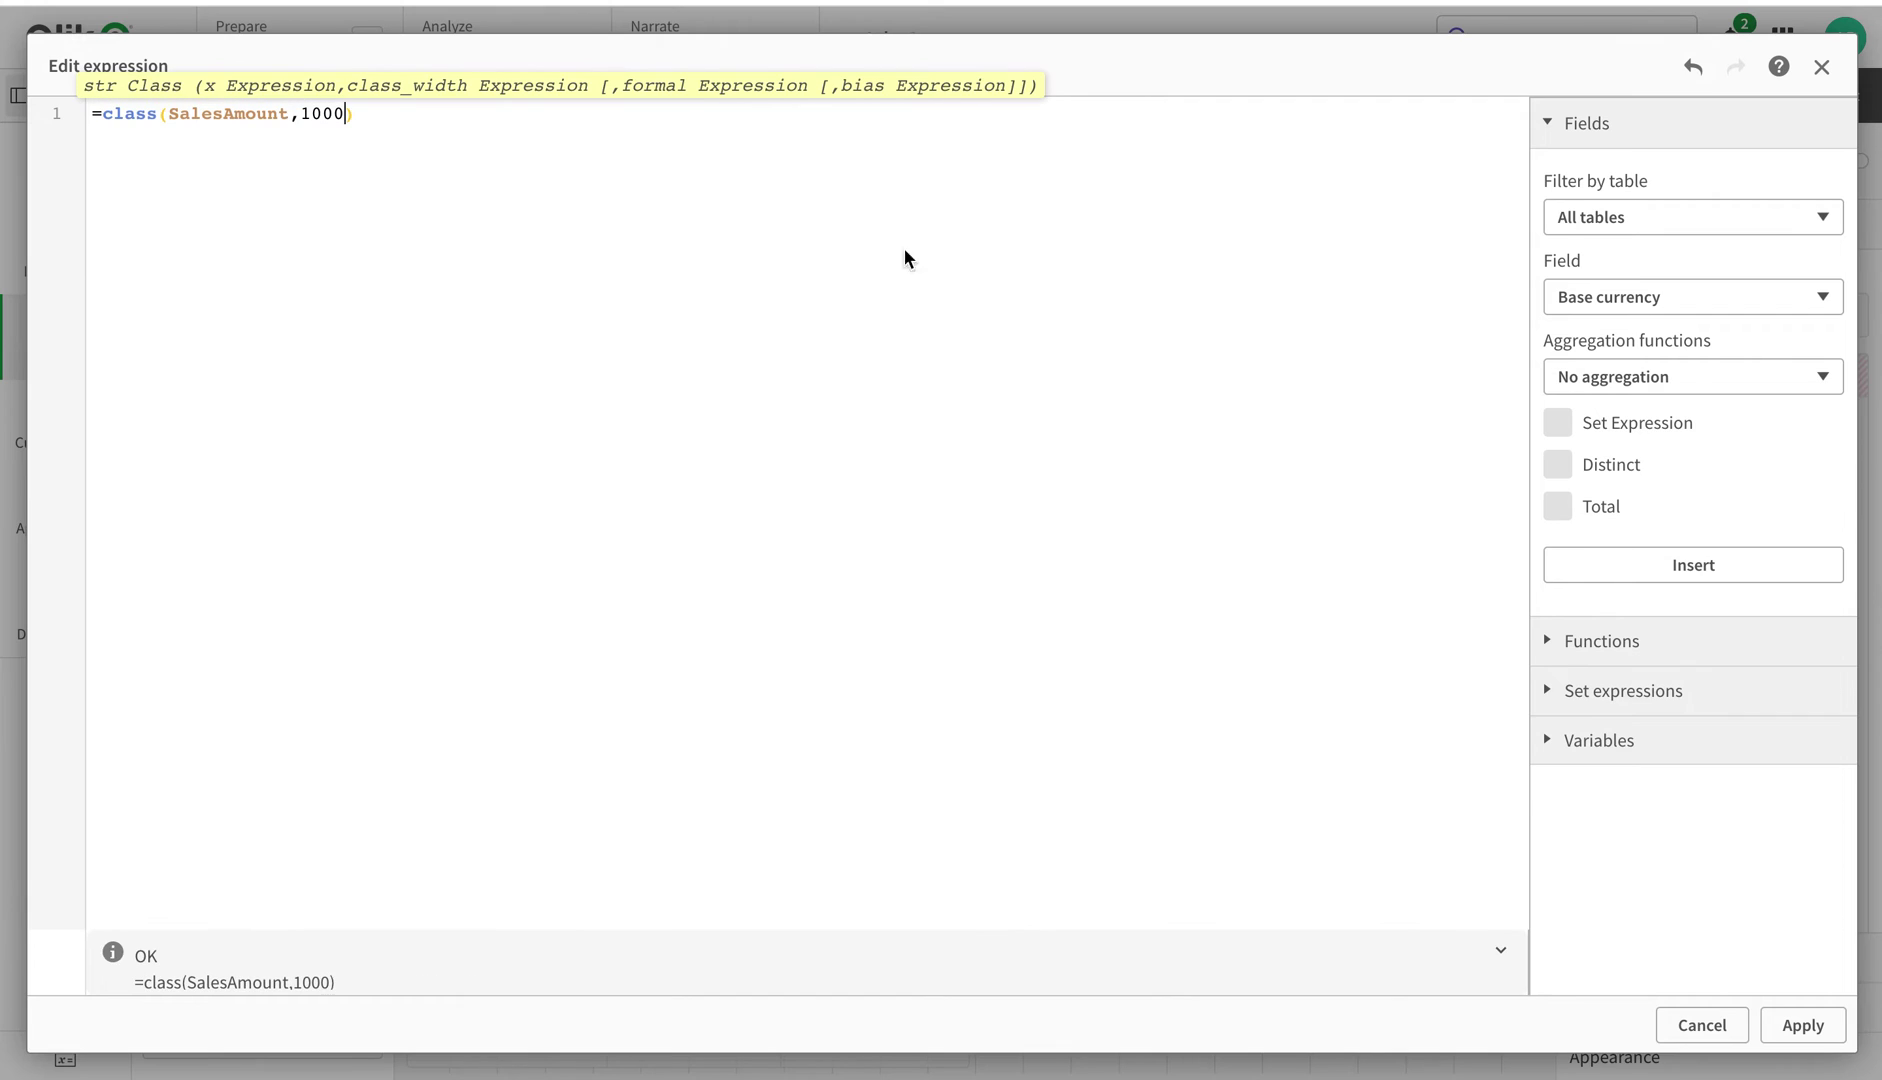
{"action": "left_click", "coordinate": [1786, 1018]}
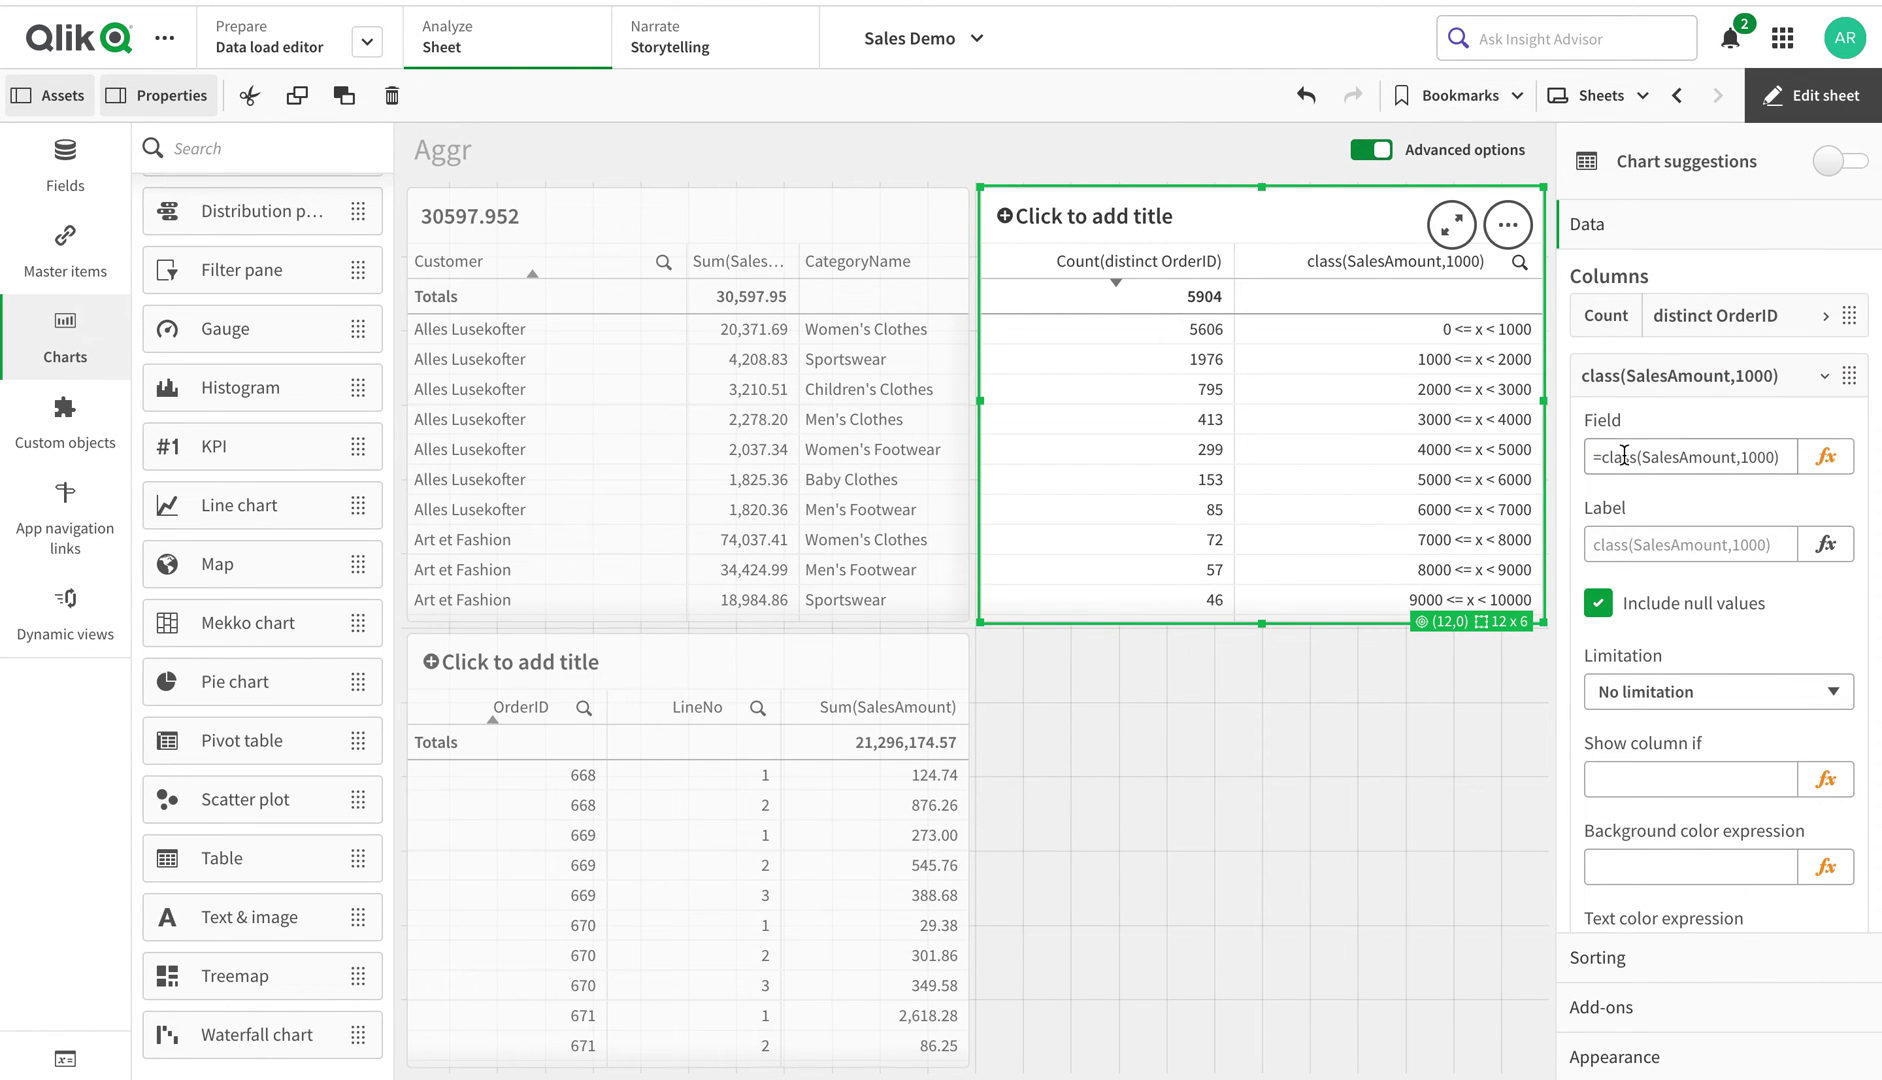
{"action": "left_click", "coordinate": [1634, 378]}
{"action": "left_click_drag", "start_coordinate": [1634, 378], "coordinate": [1630, 310]}
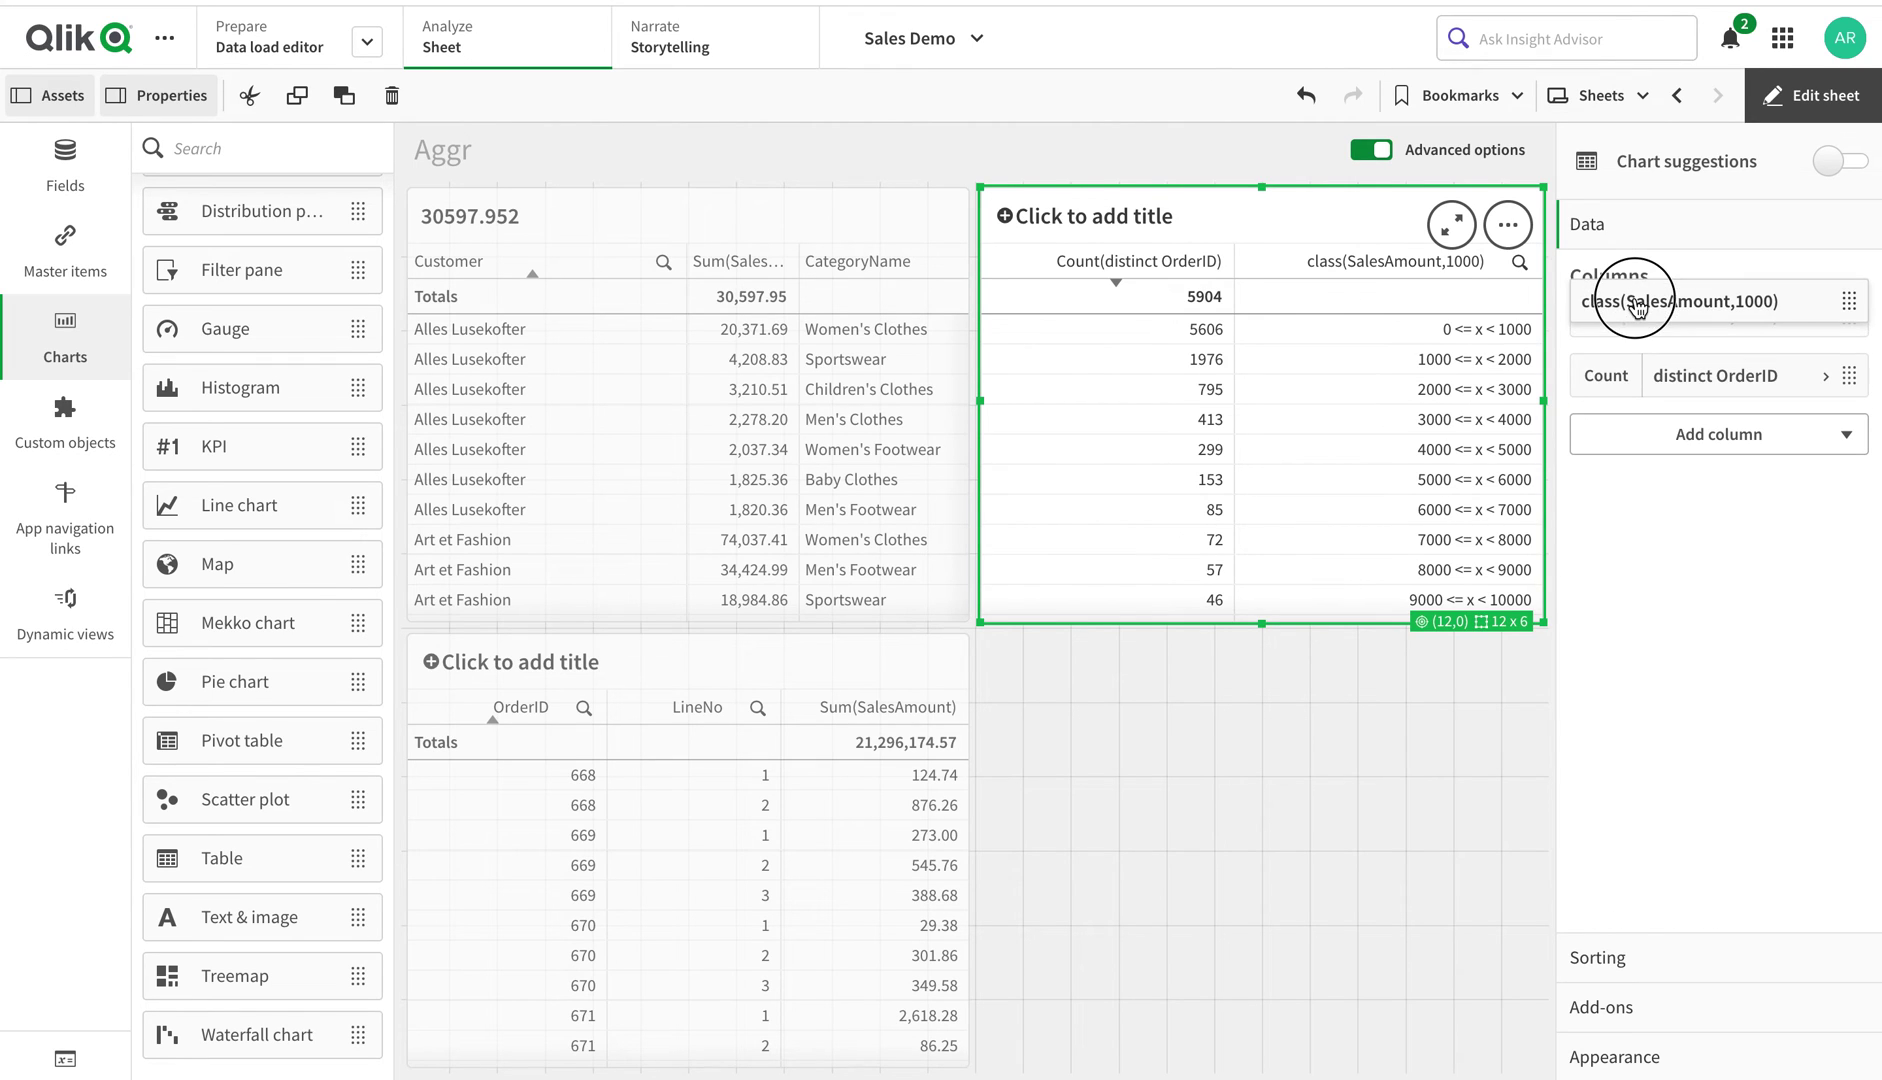
Leave sheet editing and filter the sheet to the first OrderID in the order line table
{"action": "left_click", "coordinate": [1812, 95]}
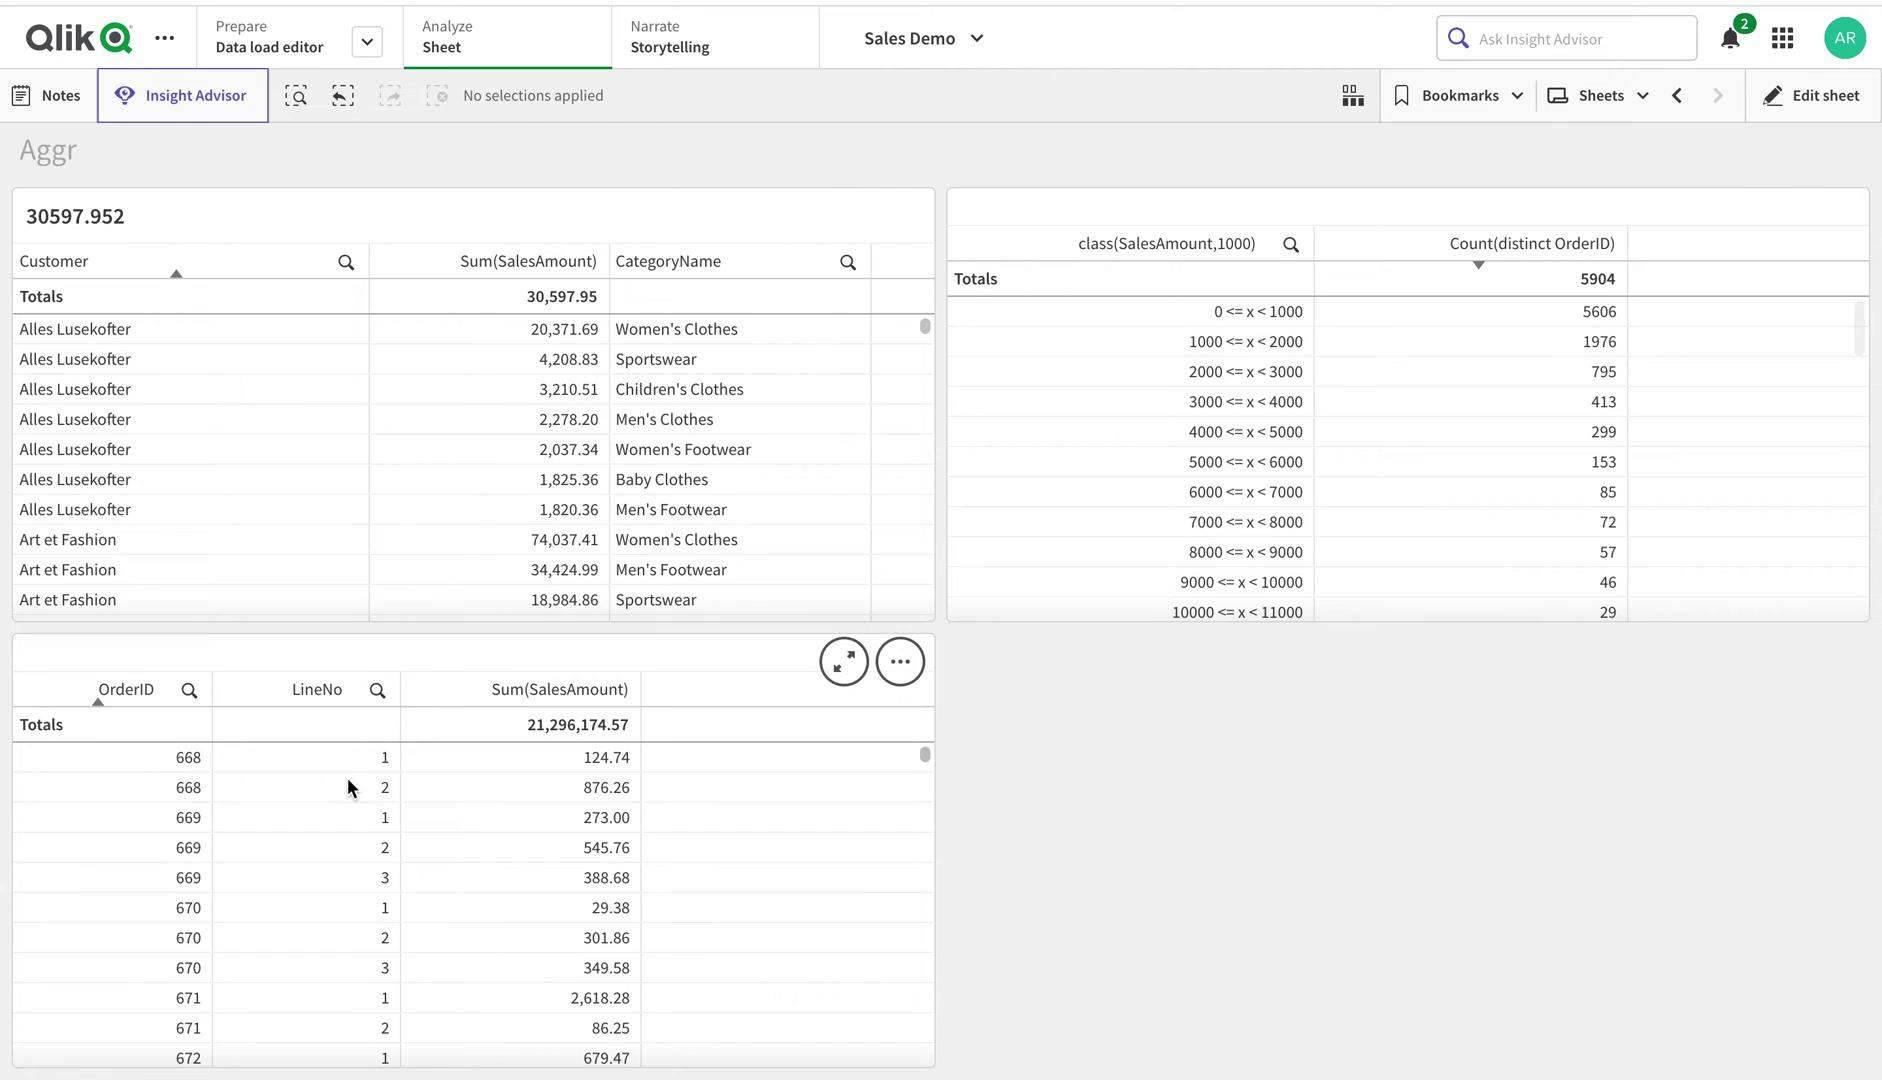
{"action": "left_click", "coordinate": [191, 763]}
{"action": "left_click", "coordinate": [172, 645]}
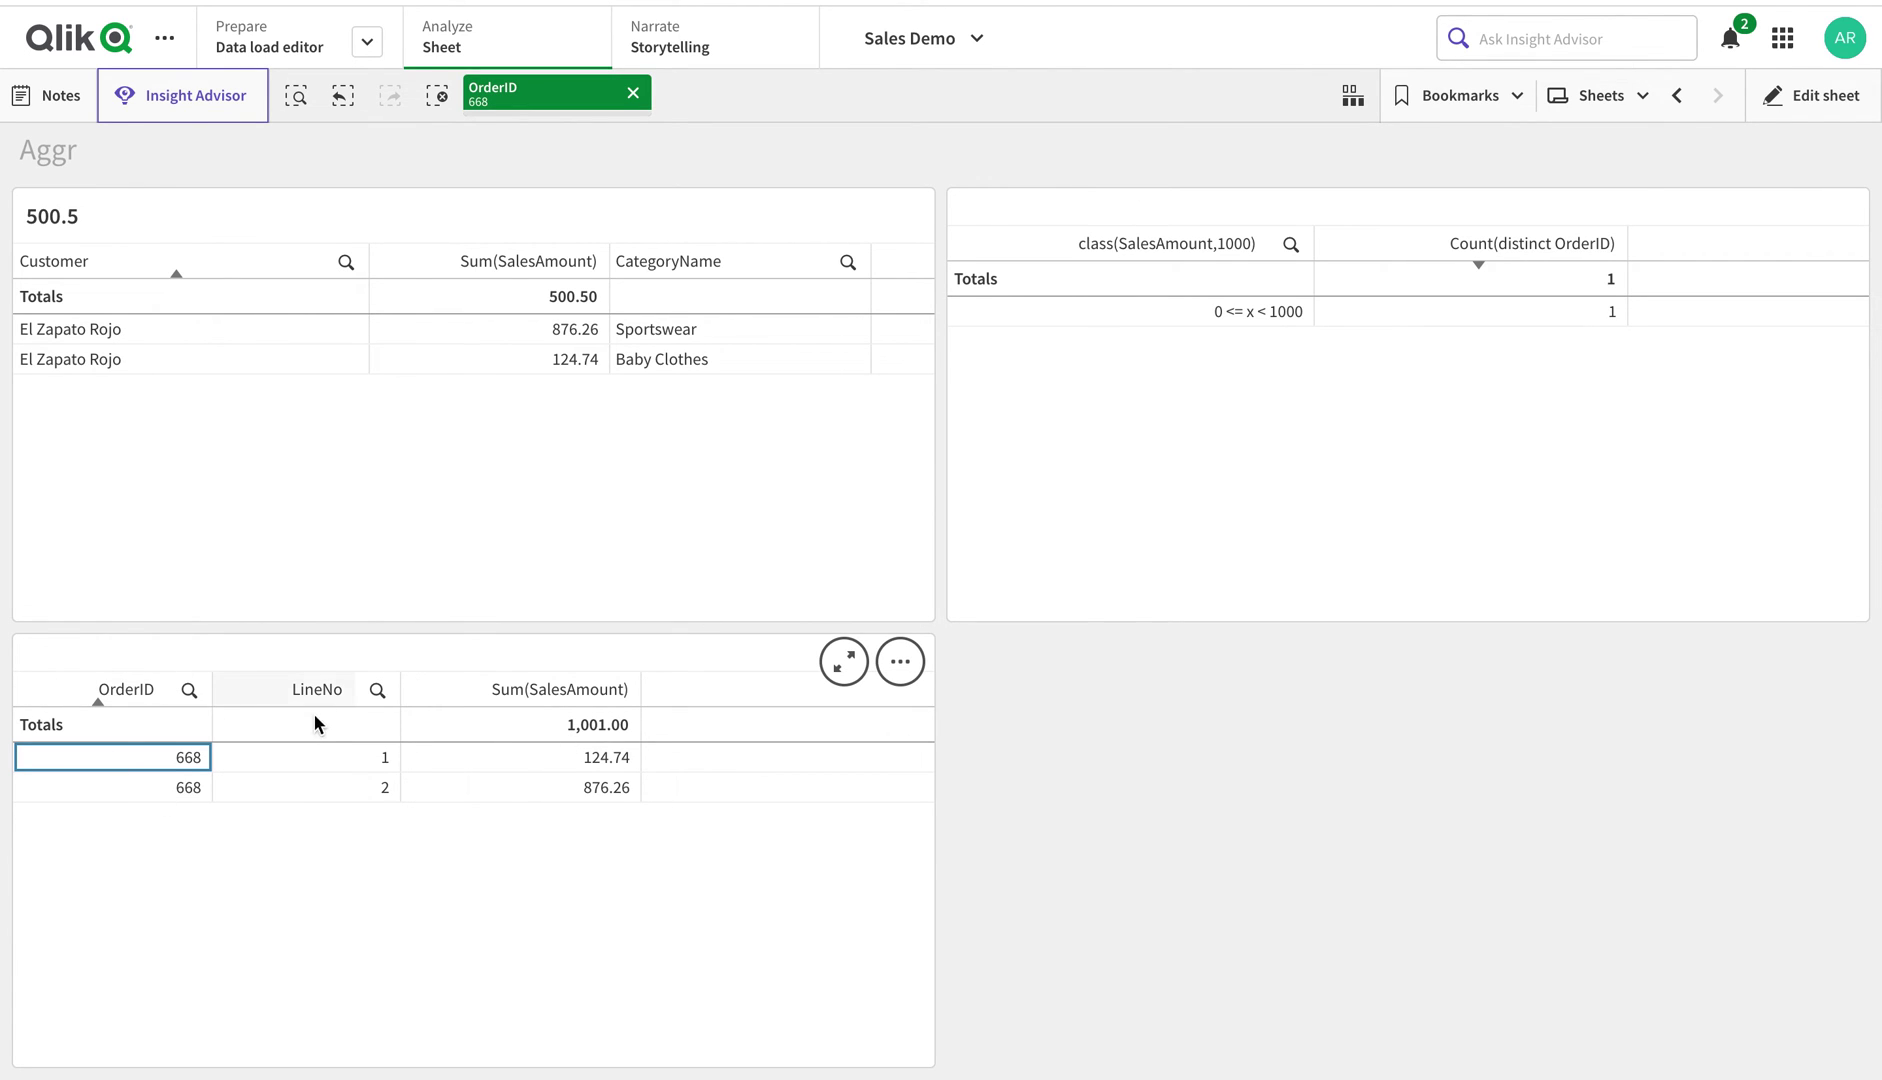
Edit the order count table's class dimension to sum the sales, applying =class(sum(SalesAmount),1000)
{"action": "left_click", "coordinate": [1785, 82]}
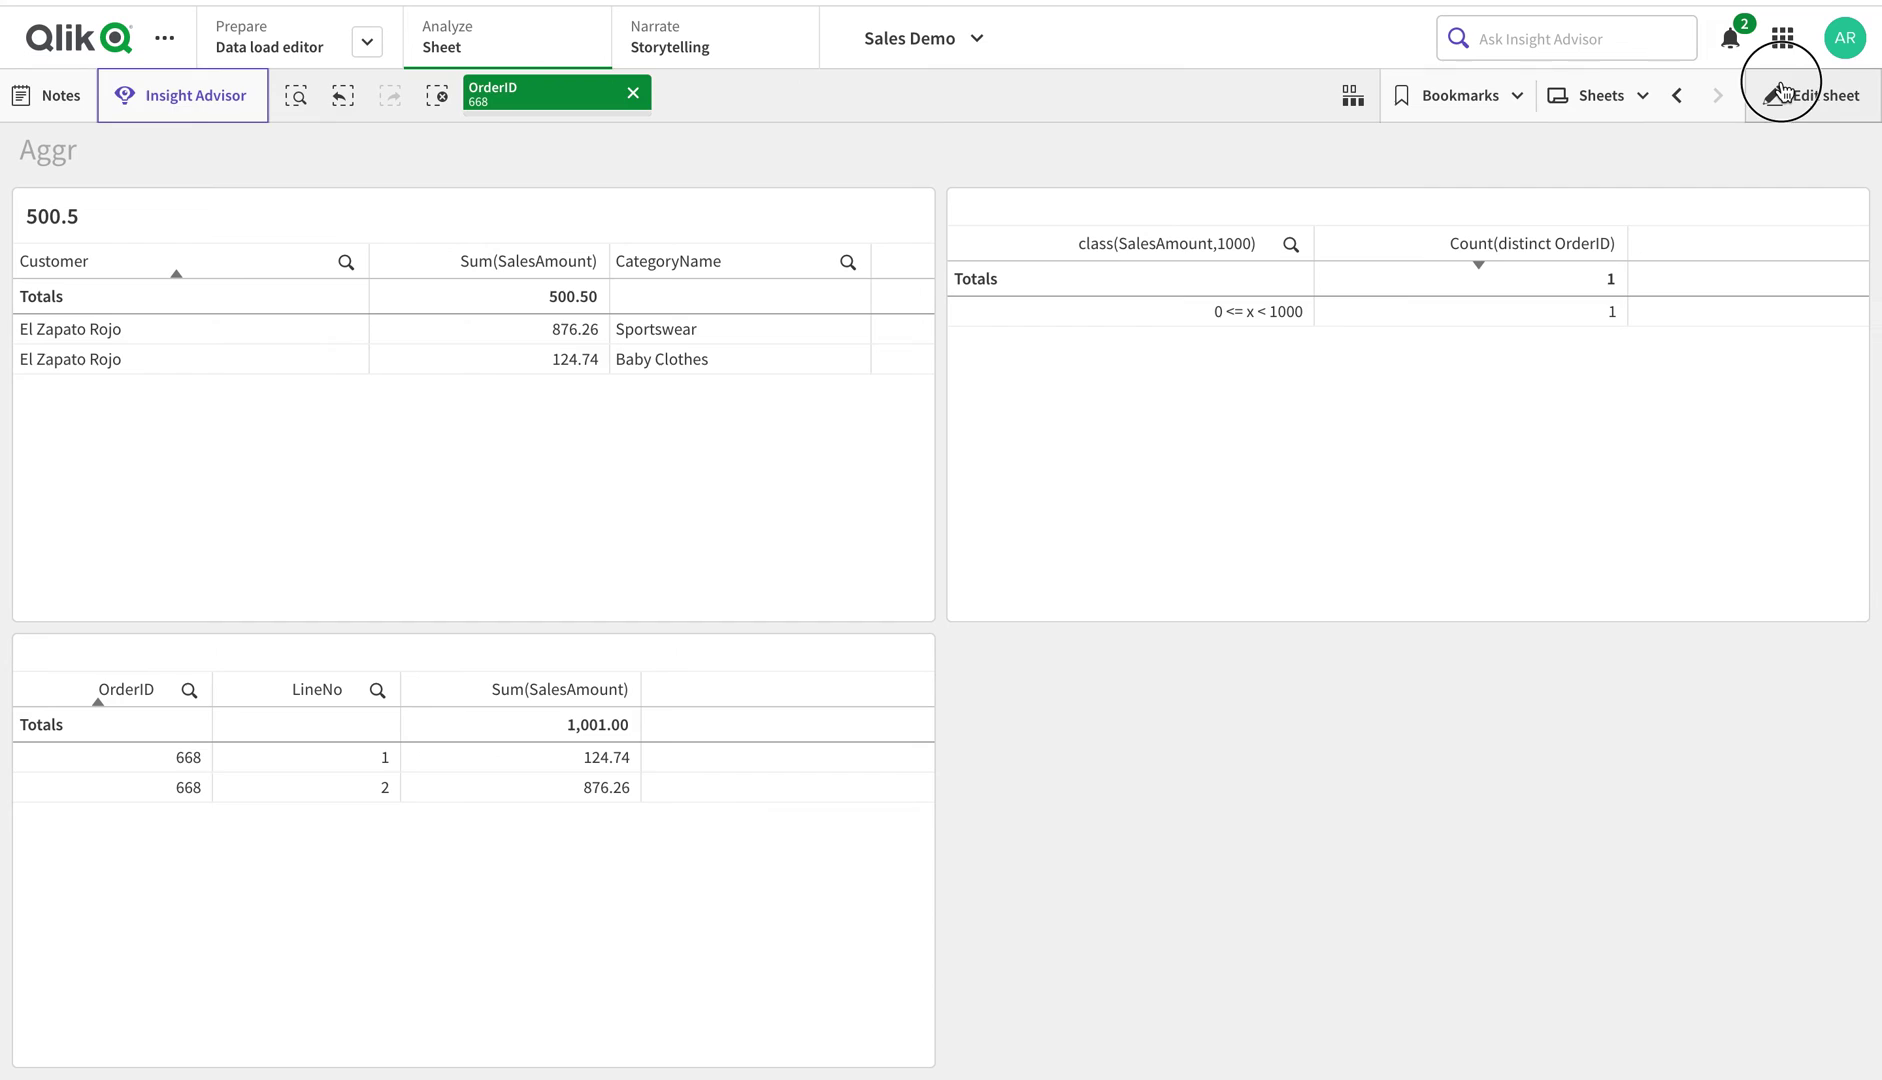
{"action": "left_click", "coordinate": [1648, 314]}
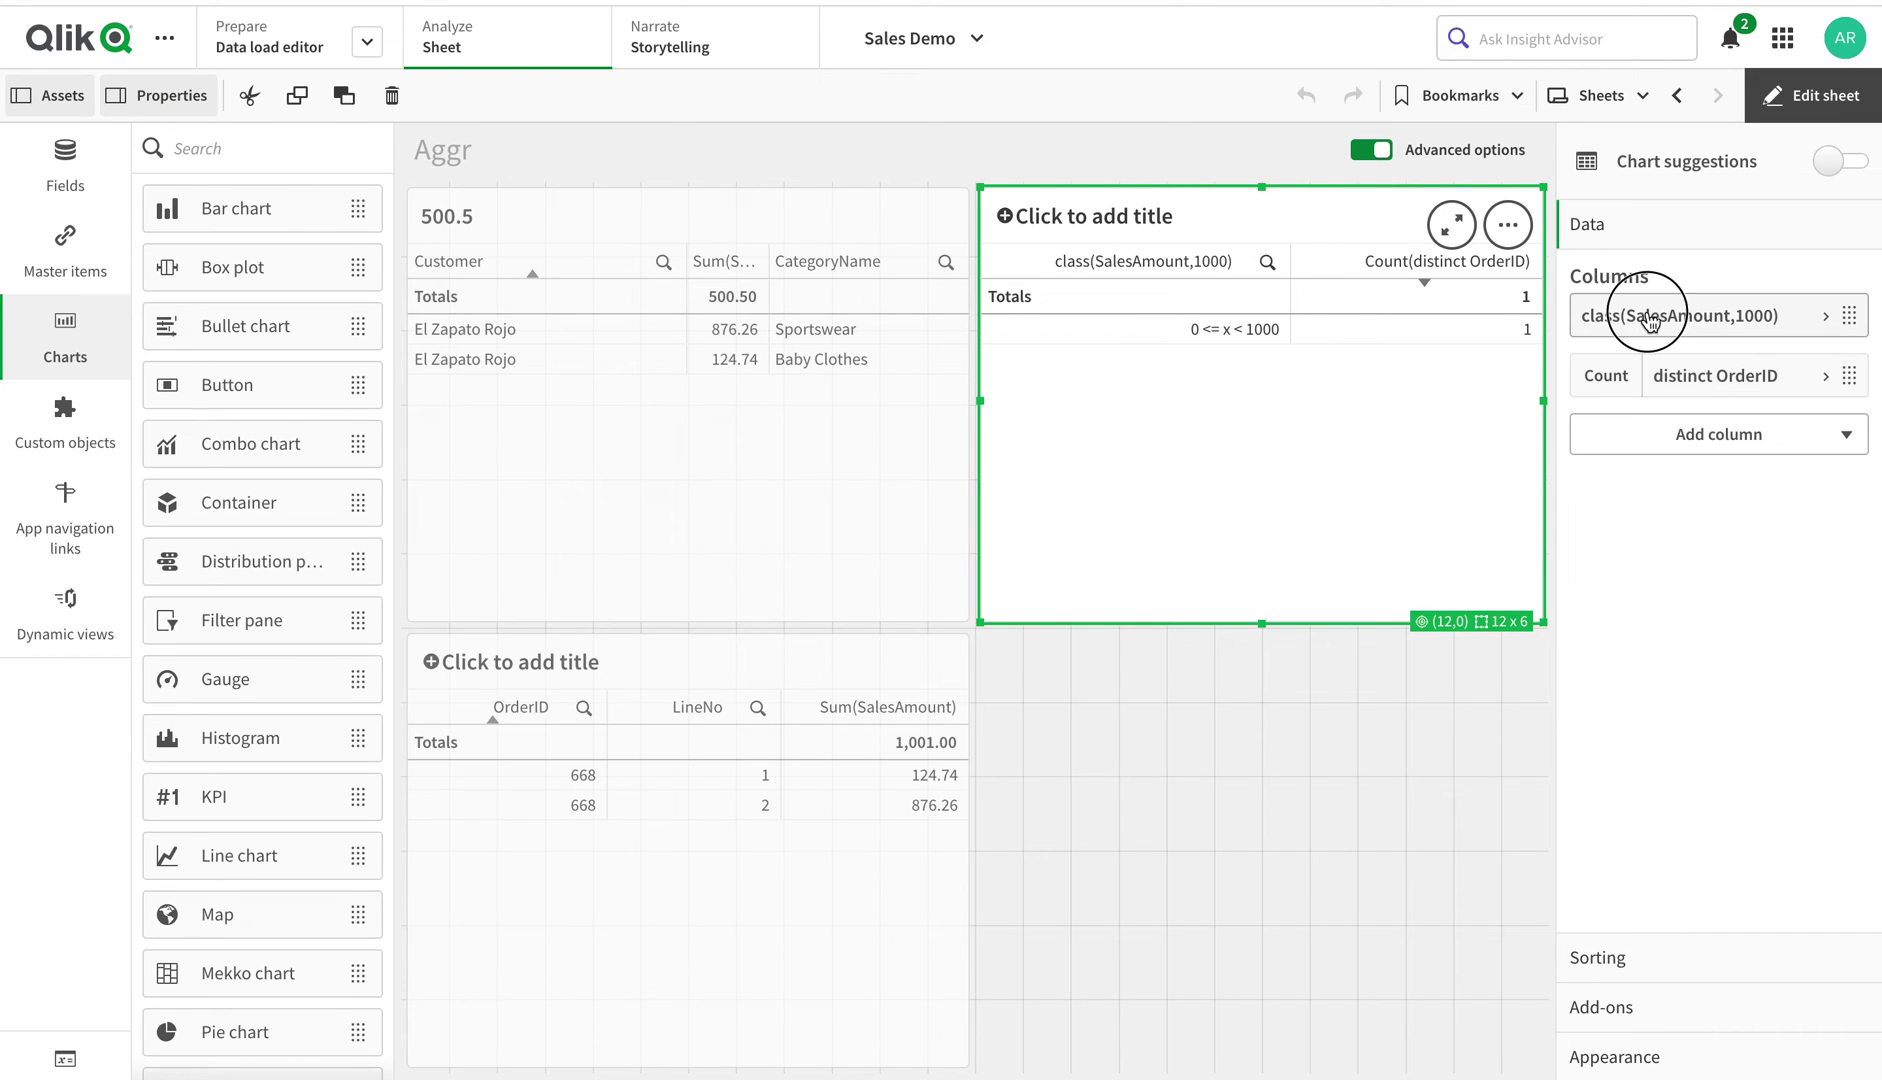
{"action": "left_click", "coordinate": [1823, 400]}
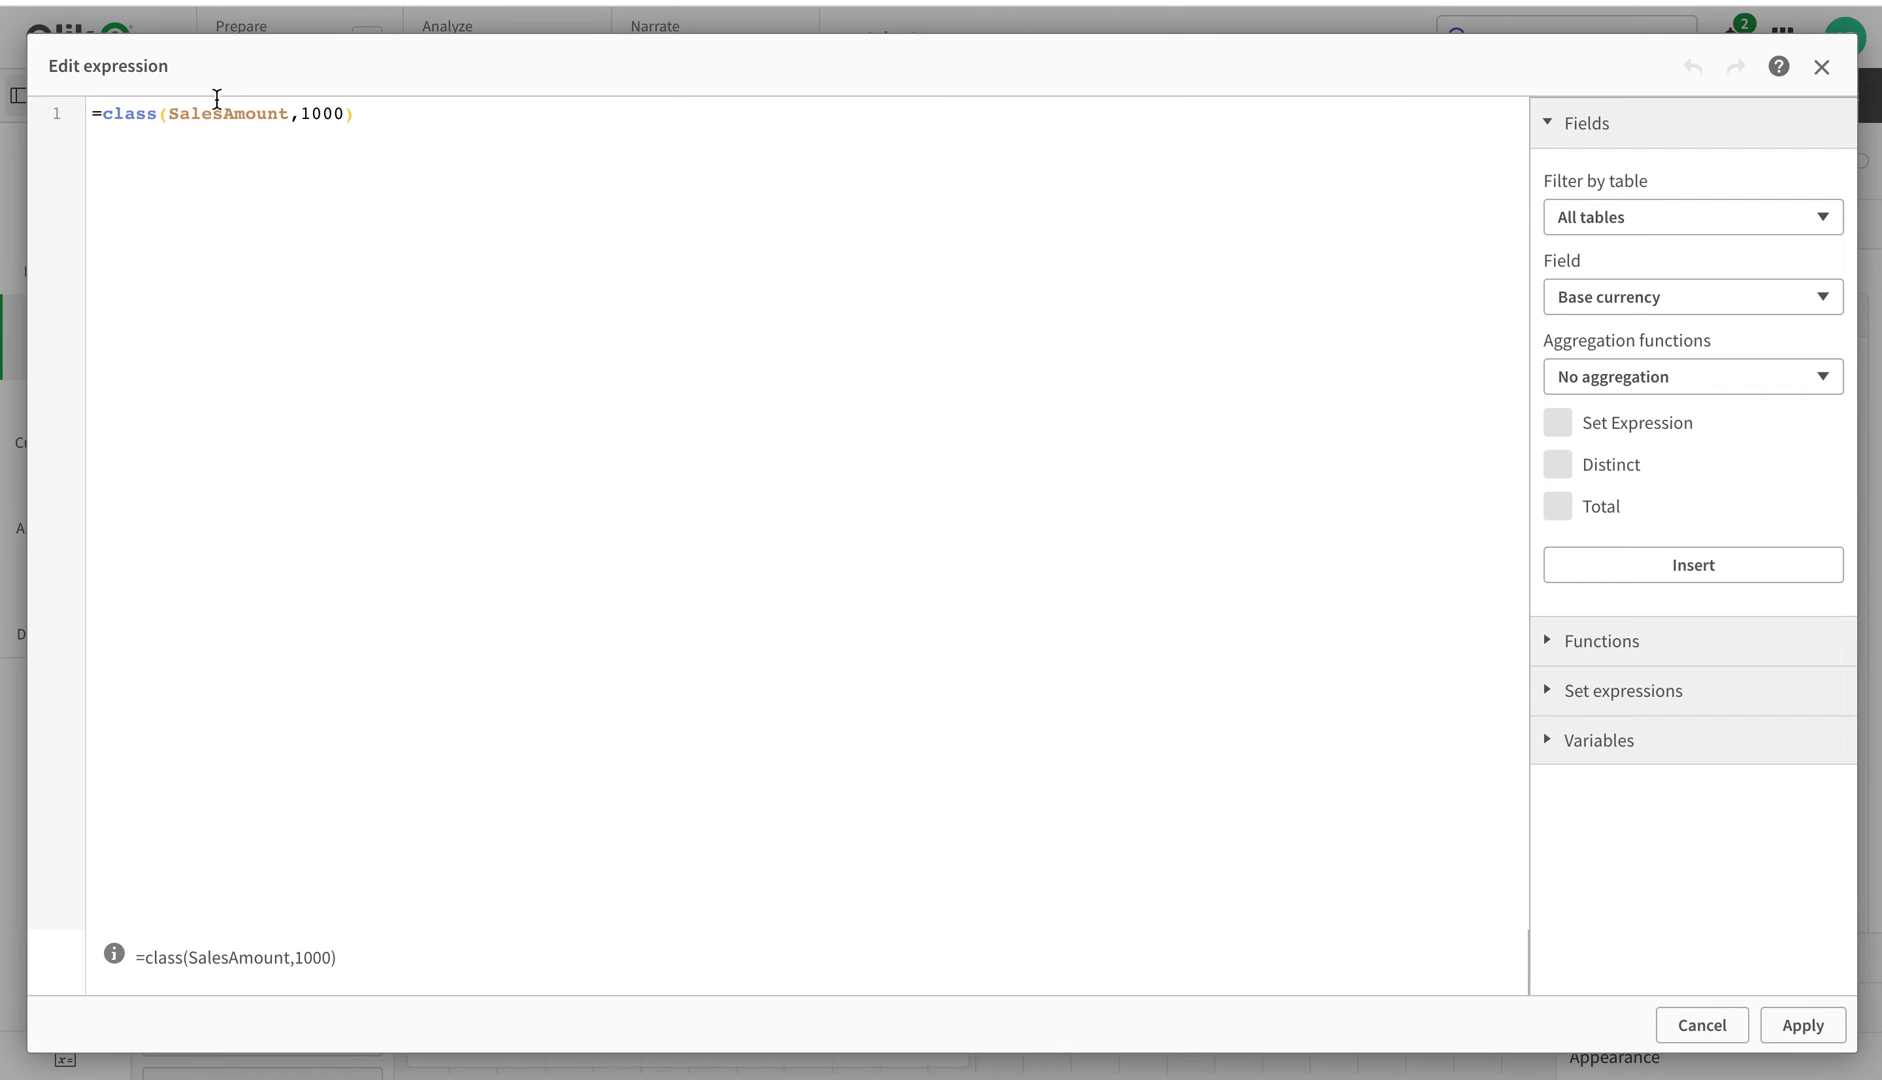
{"action": "left_click", "coordinate": [168, 113]}
{"action": "type", "text": "sum"}
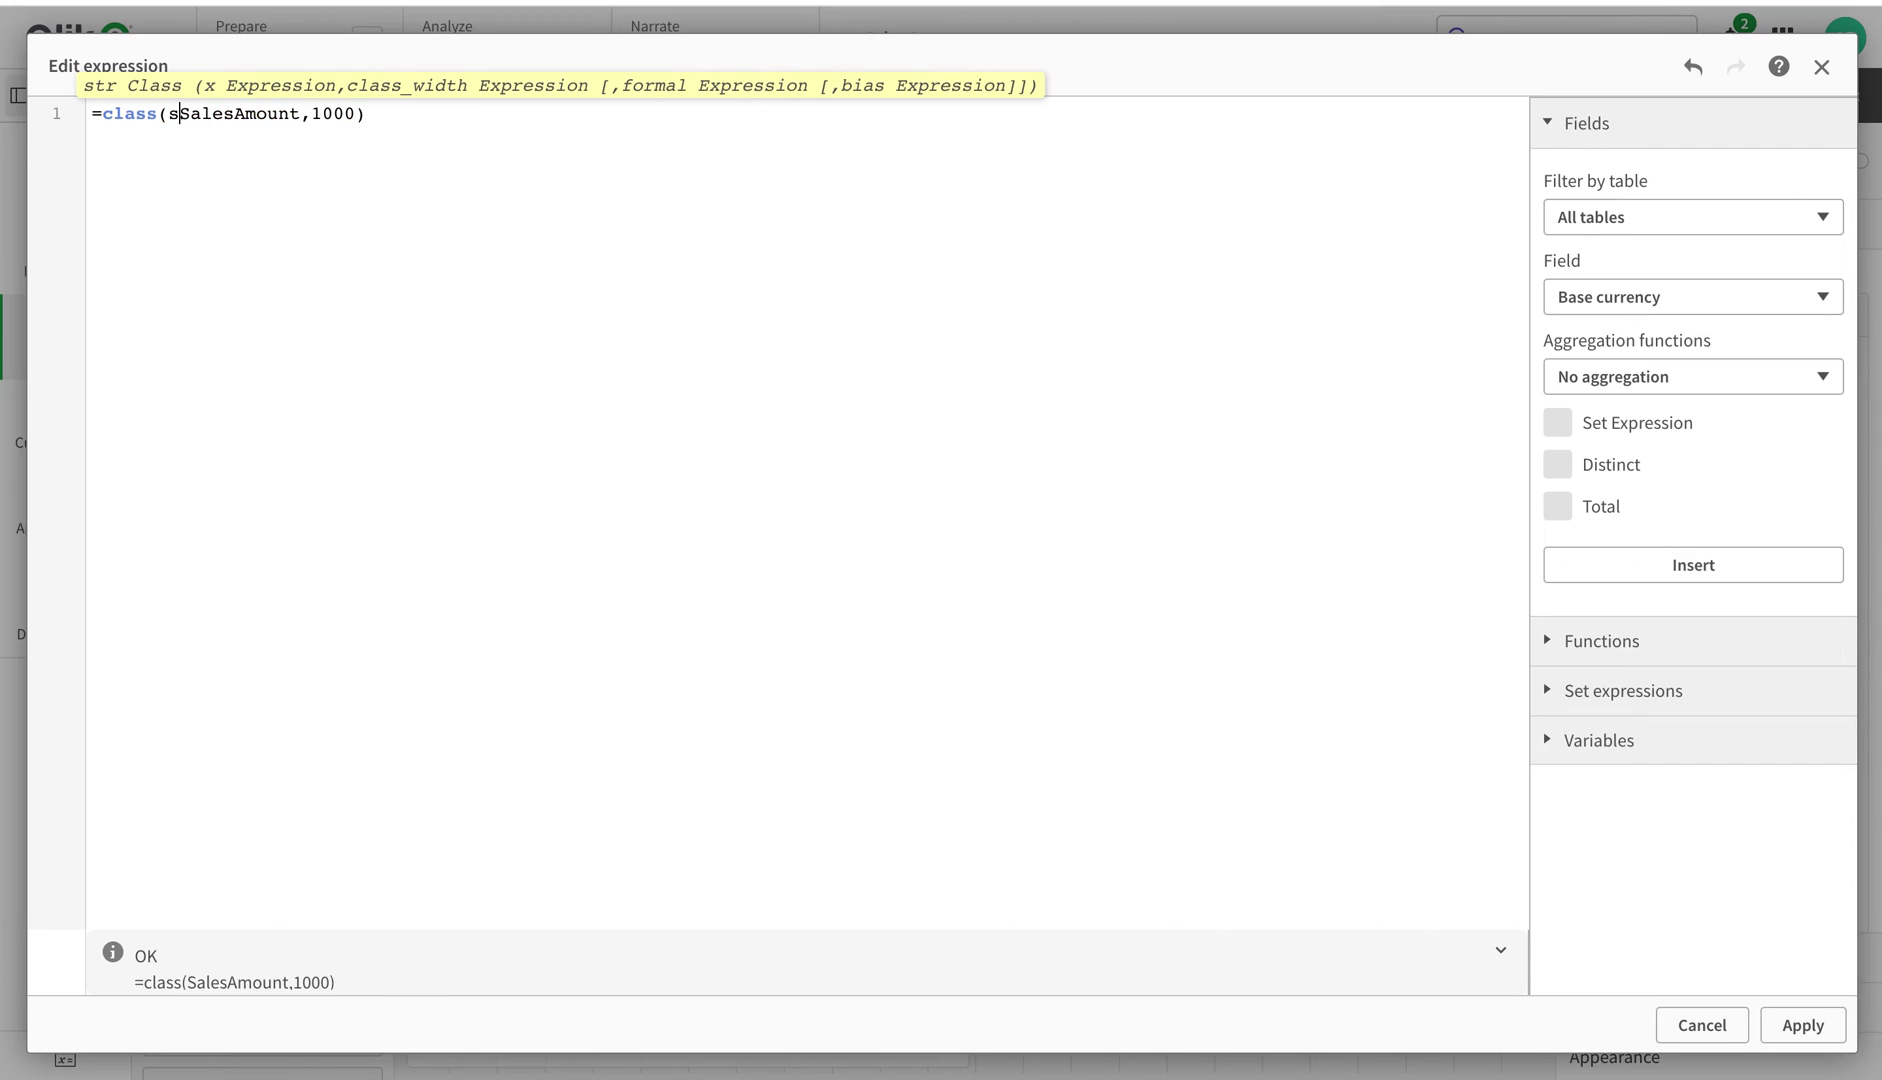
{"action": "type", "text": "("}
{"action": "left_click", "coordinate": [334, 113]}
{"action": "type", "text": ")"}
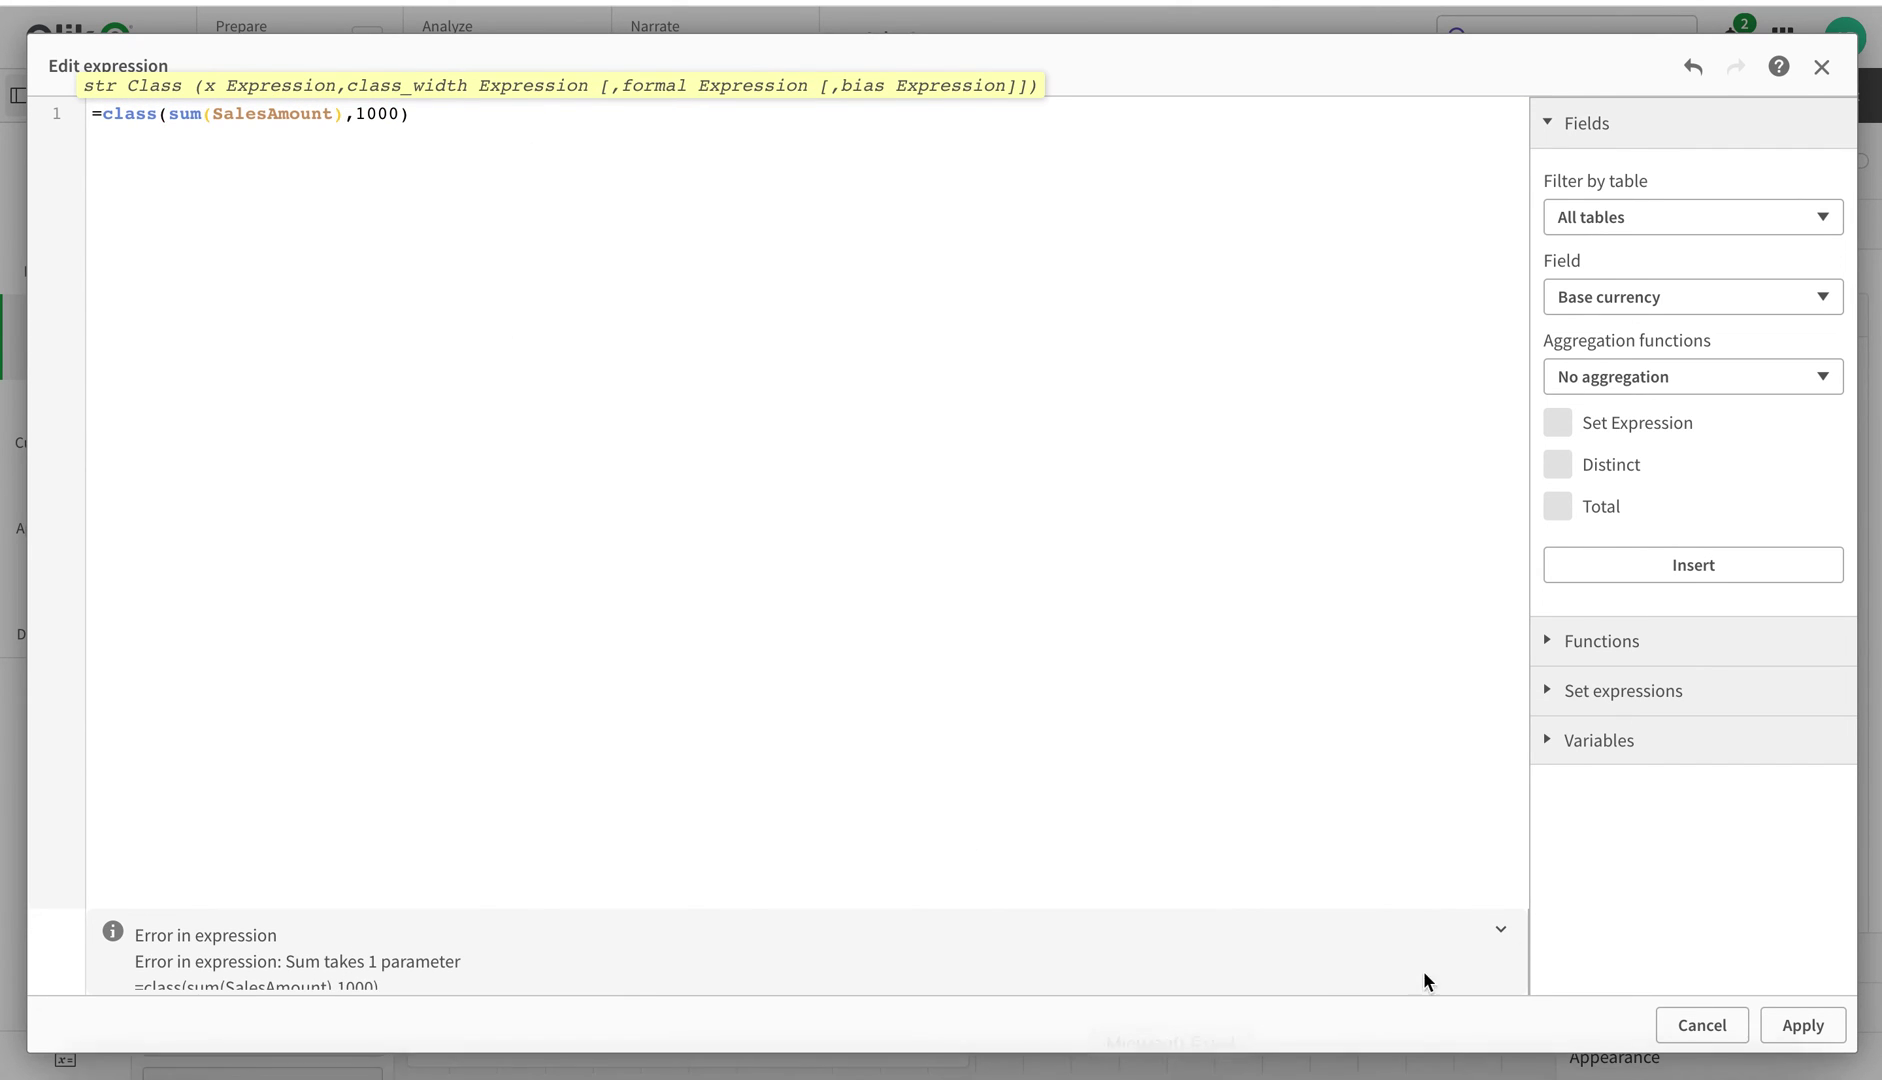
{"action": "left_click", "coordinate": [1781, 1024]}
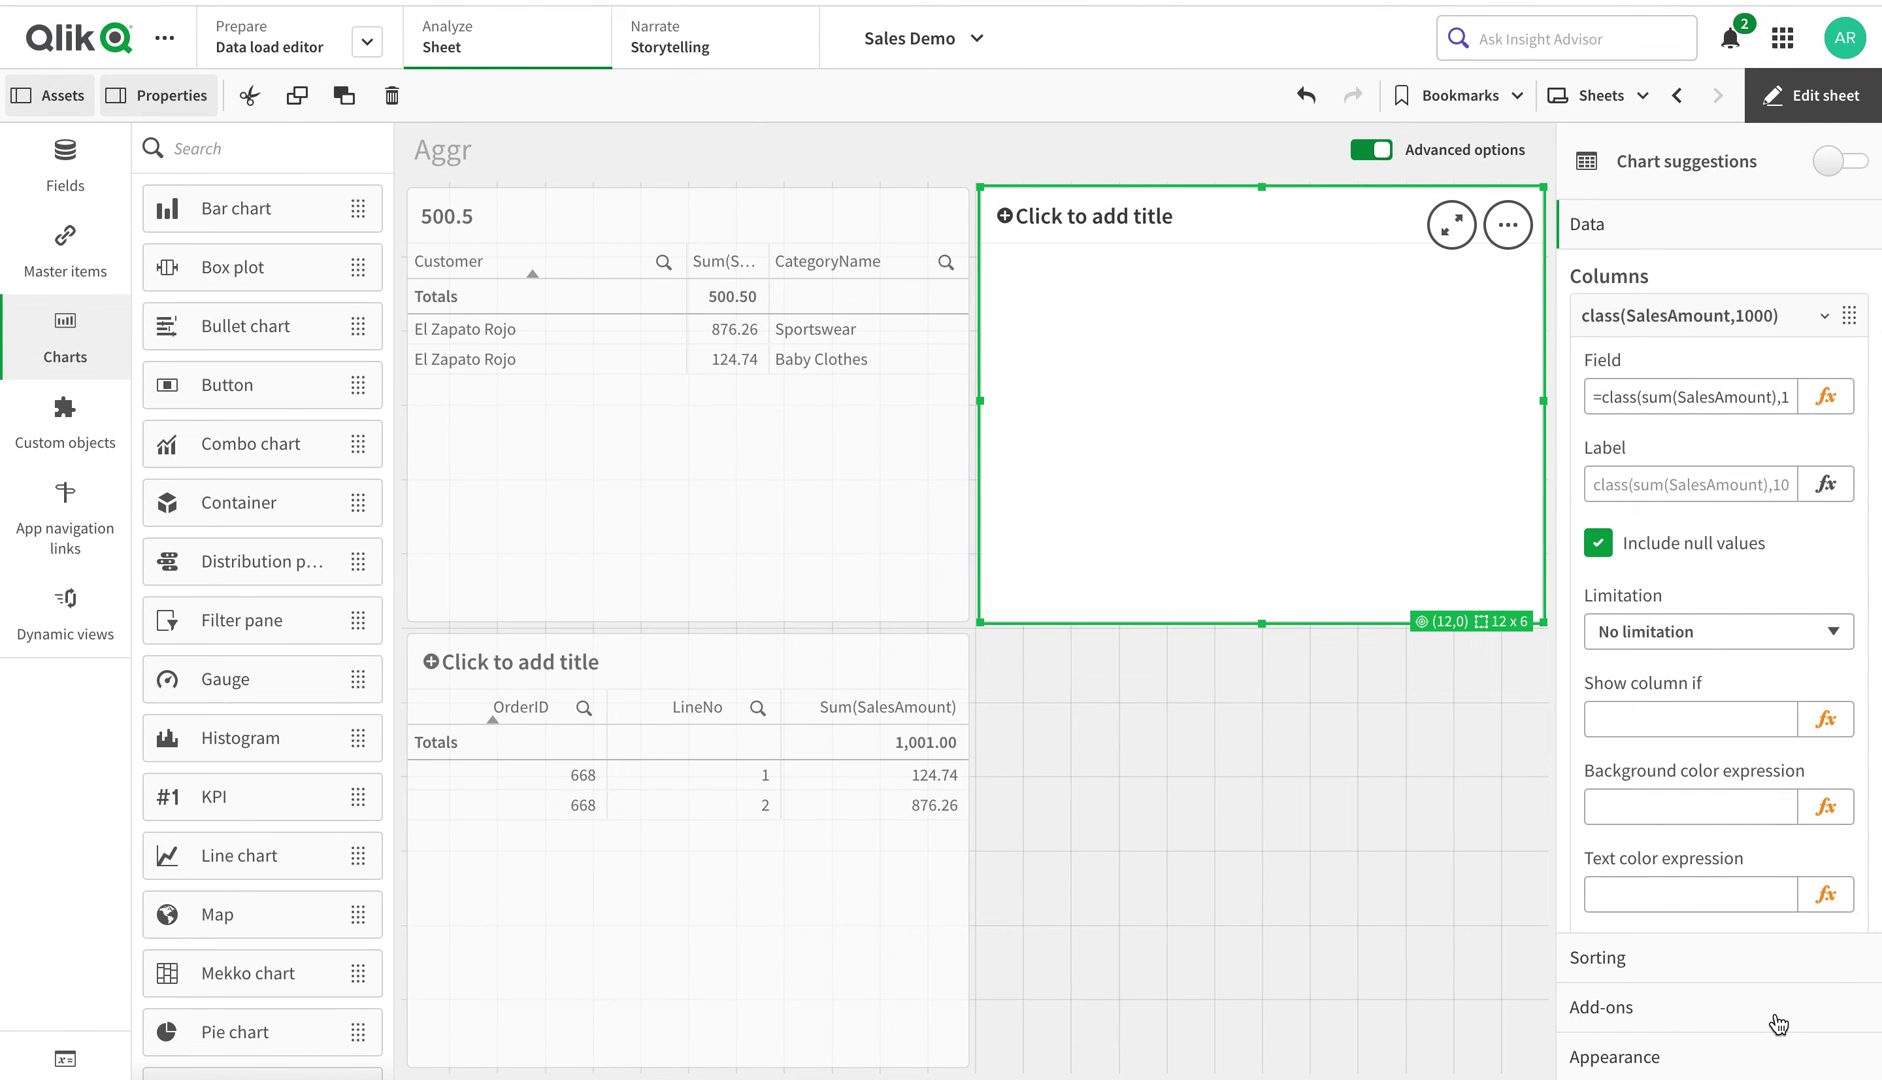
Wrap the dimension's sum in Aggr by OrderID, apply =class(aggr(sum(SalesAmount),OrderID),1000), and leave sheet editing
{"action": "left_click", "coordinate": [1825, 396]}
{"action": "left_click", "coordinate": [172, 113]}
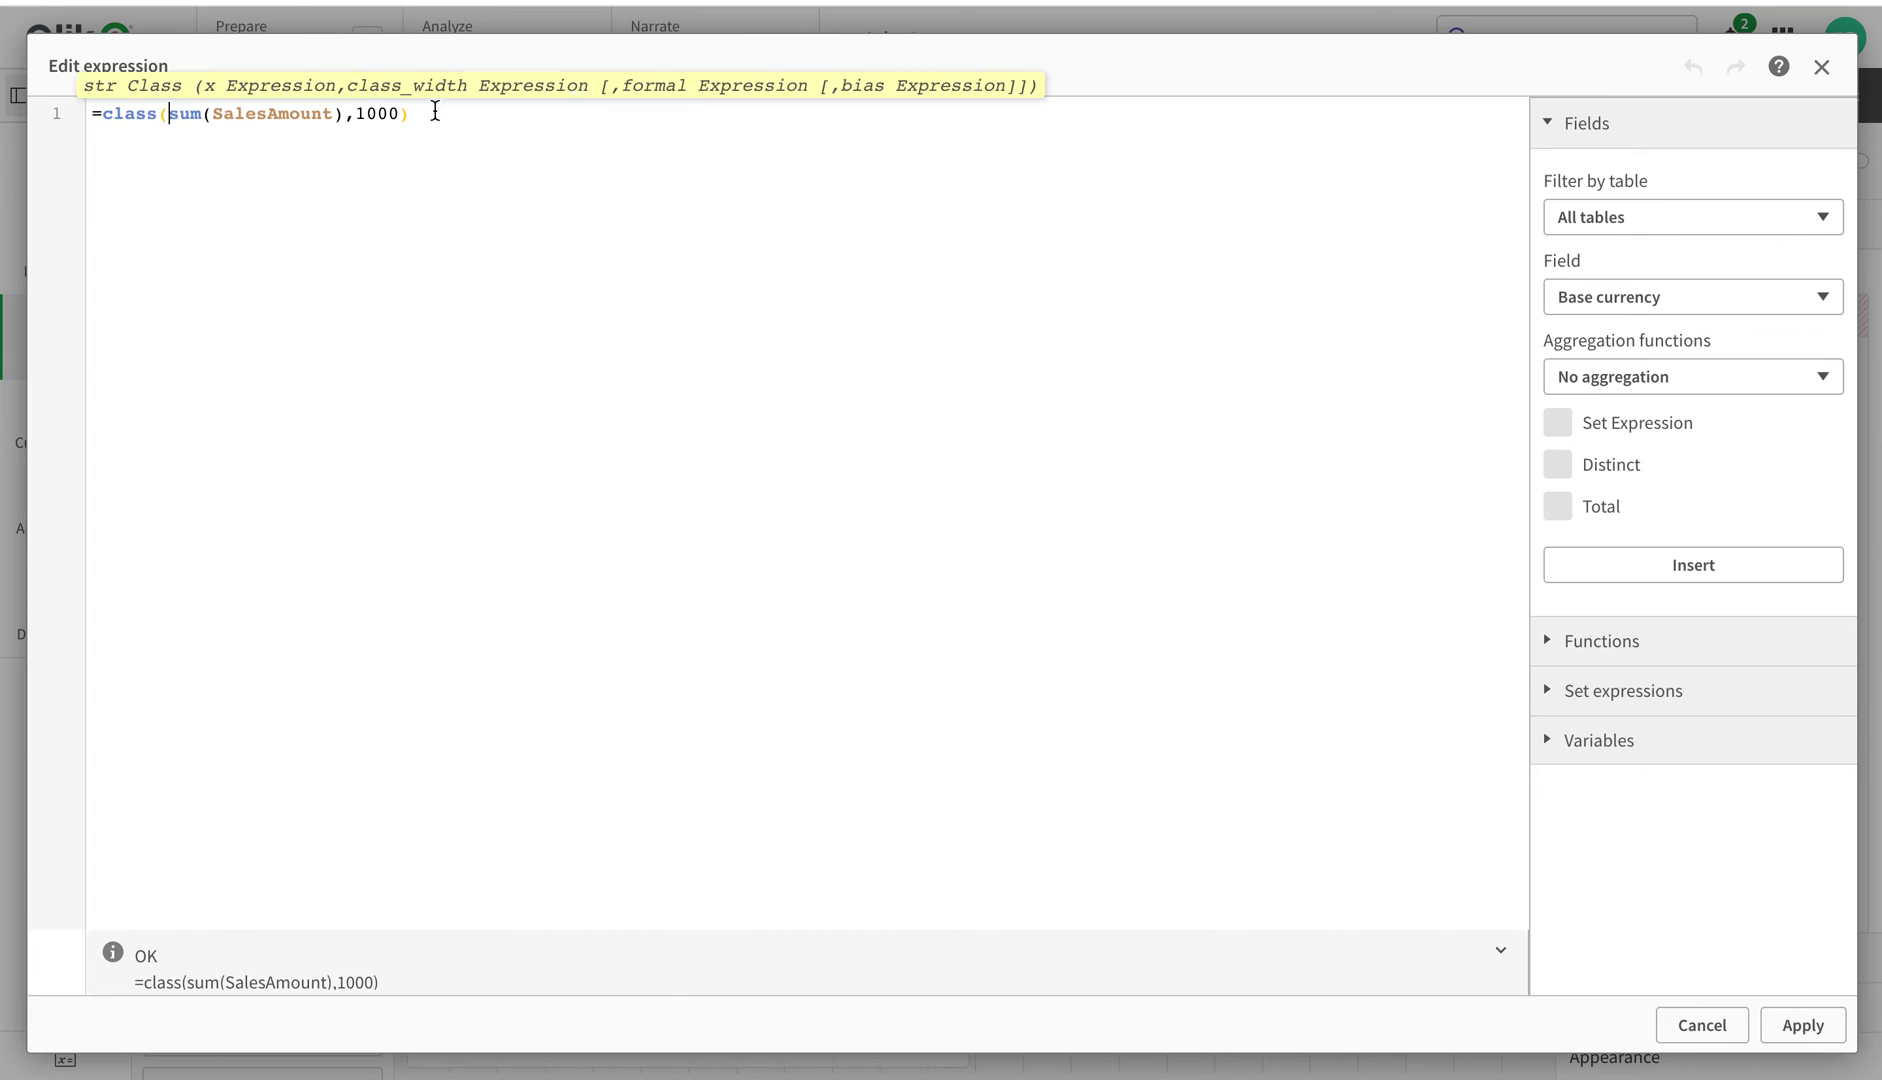
{"action": "type", "text": "aggr("}
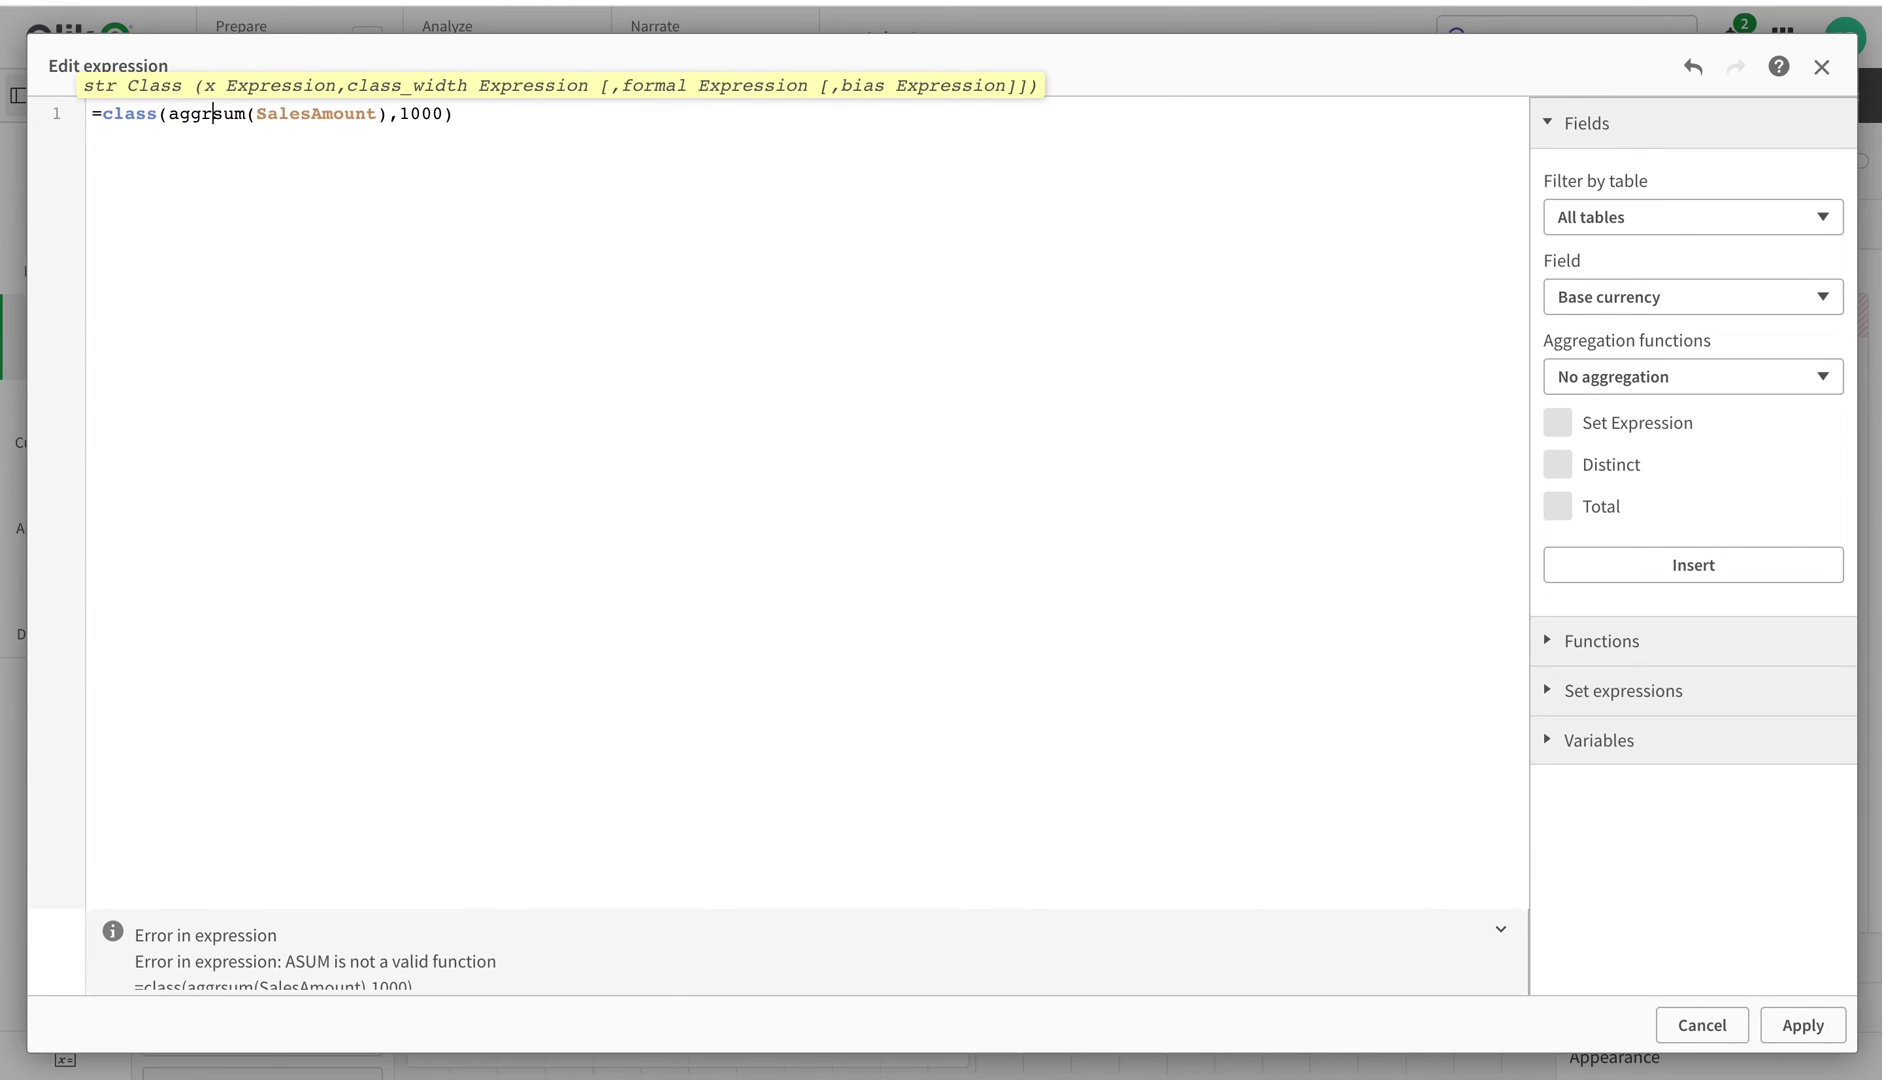
{"action": "left_click", "coordinate": [397, 113]}
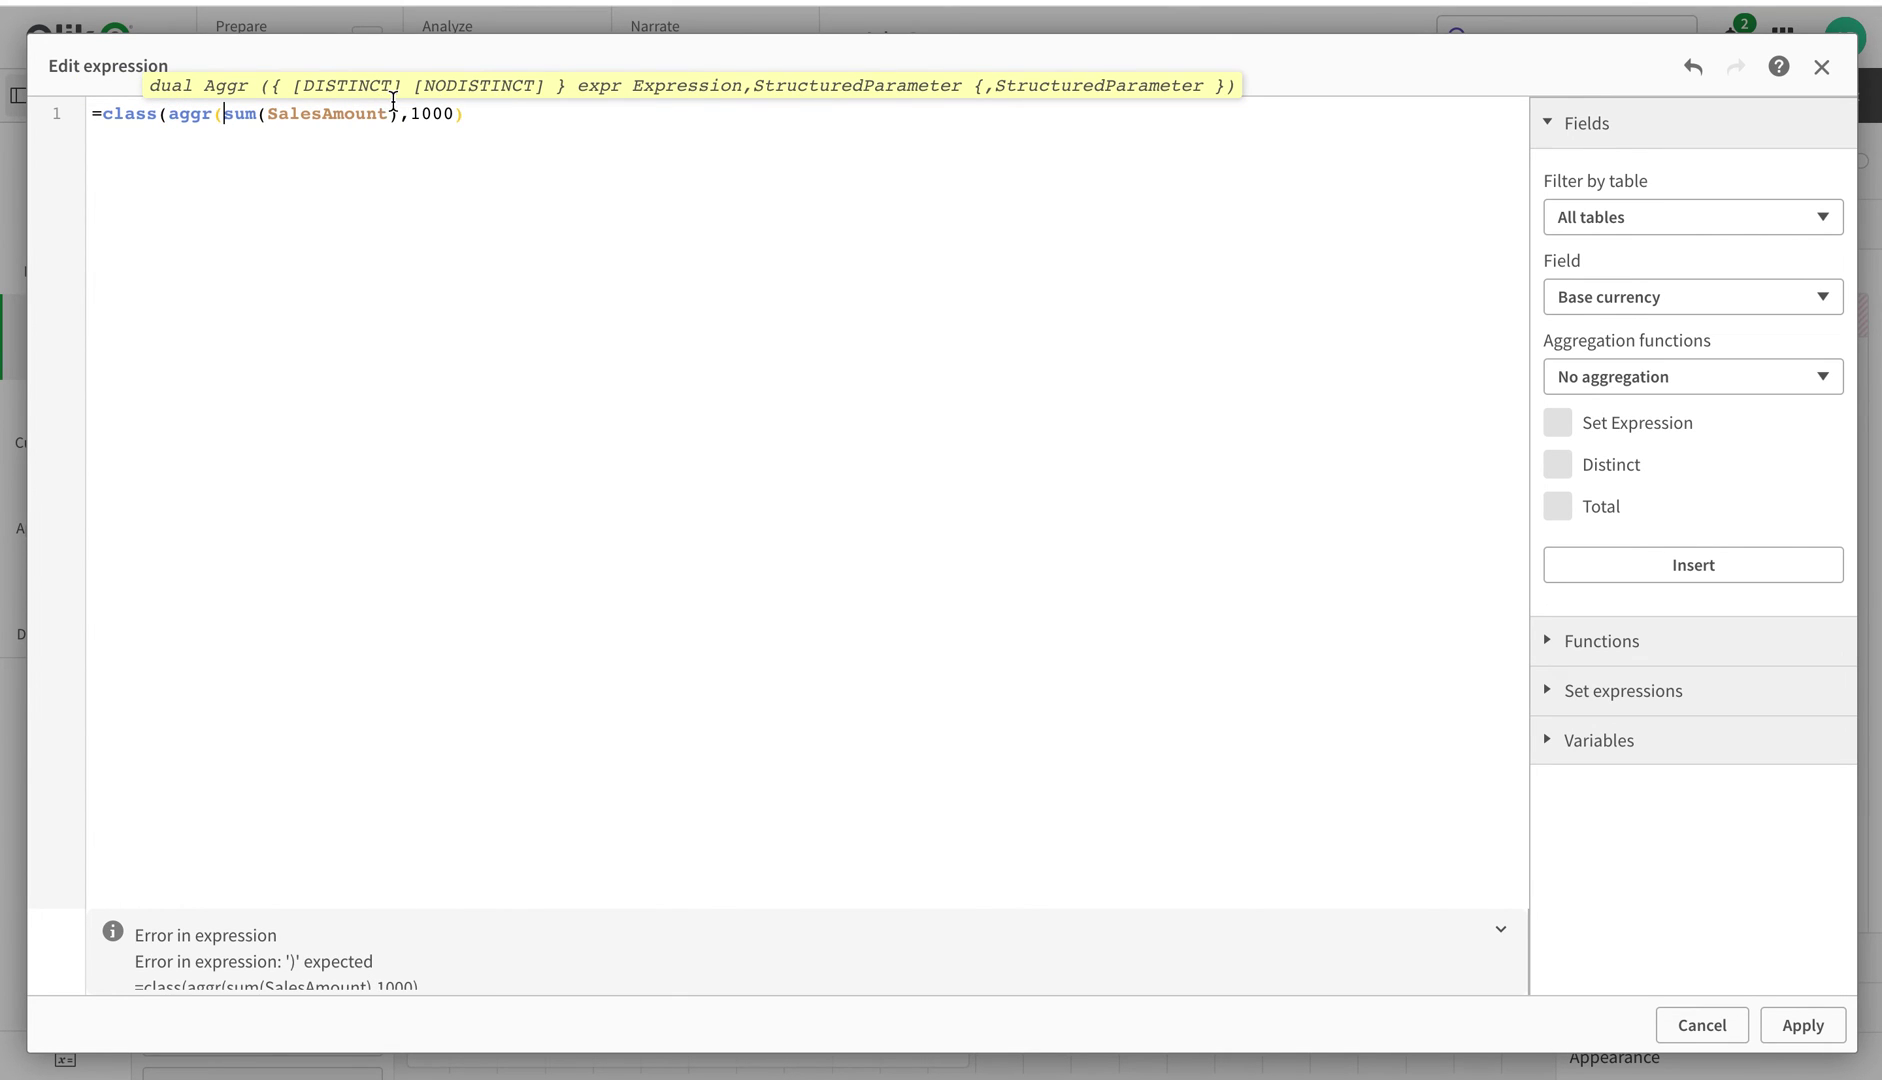
{"action": "type", "text": ",ord"}
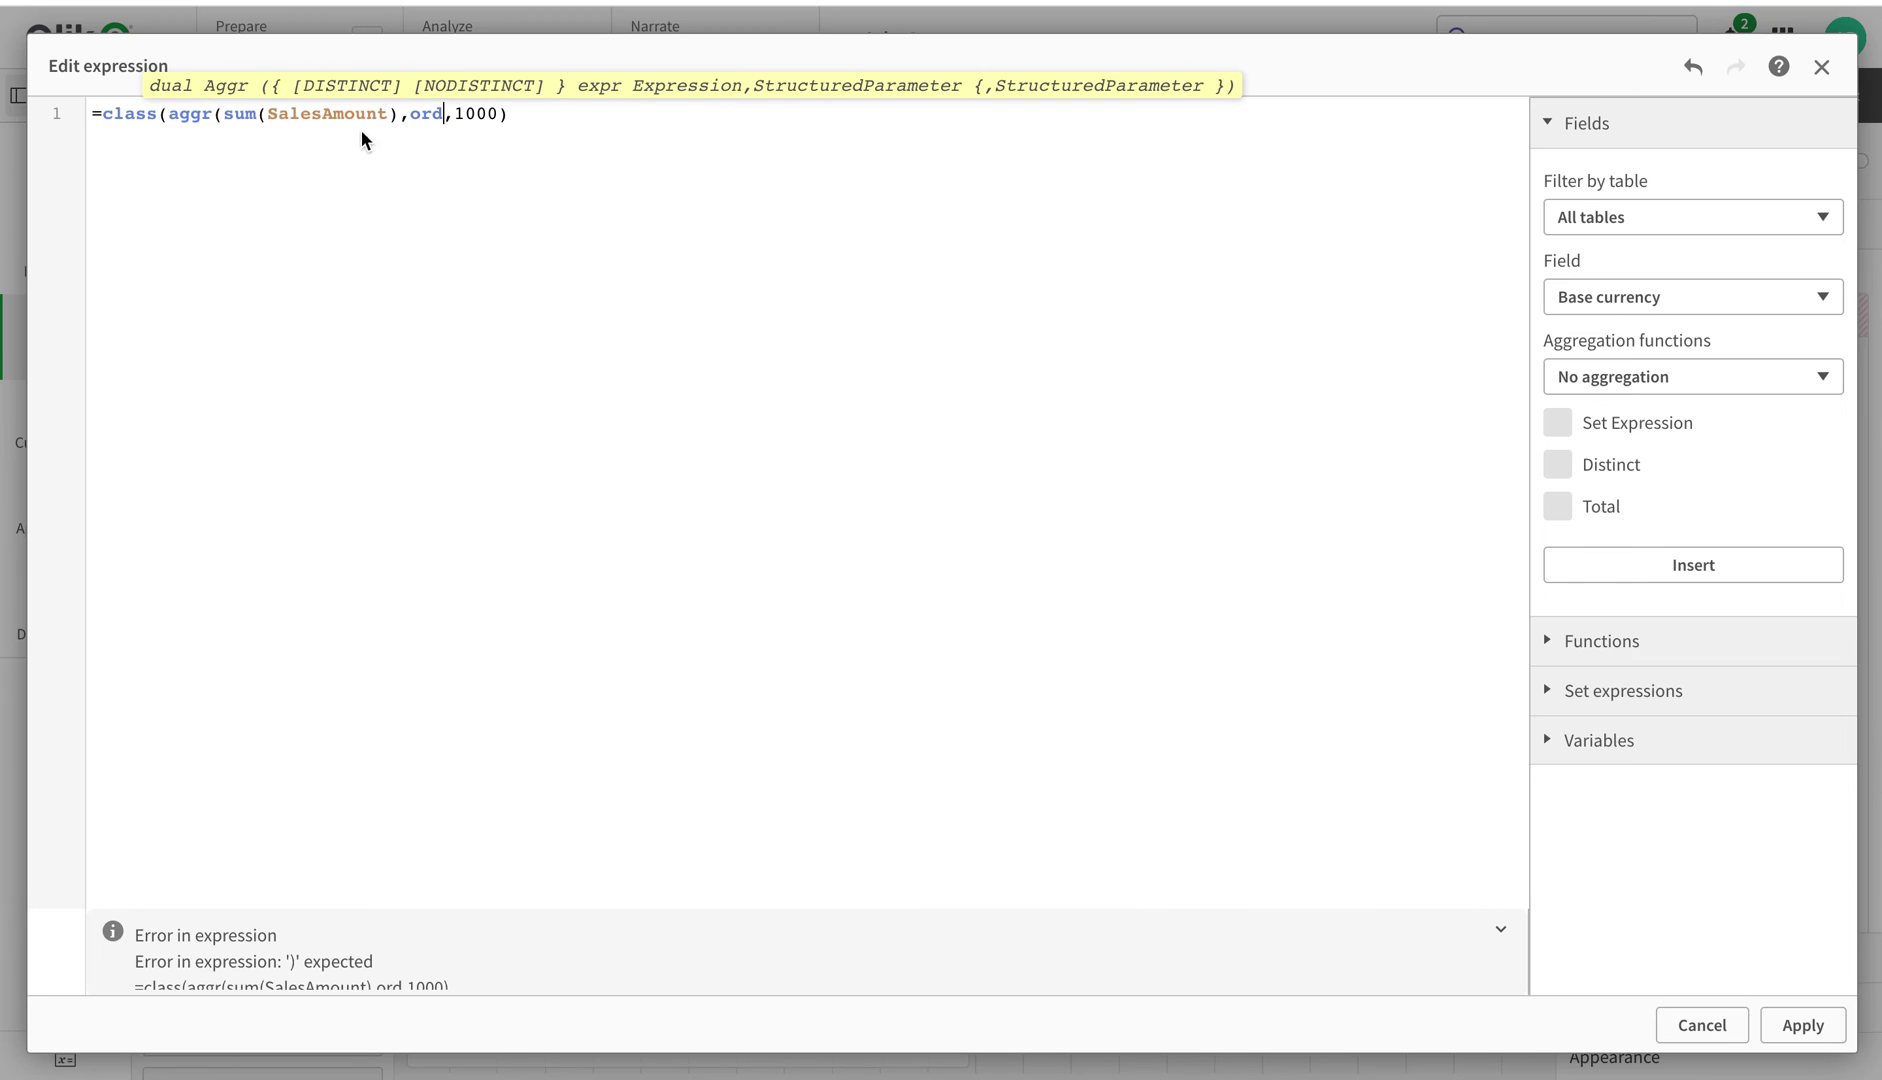
{"action": "type", "text": "e"}
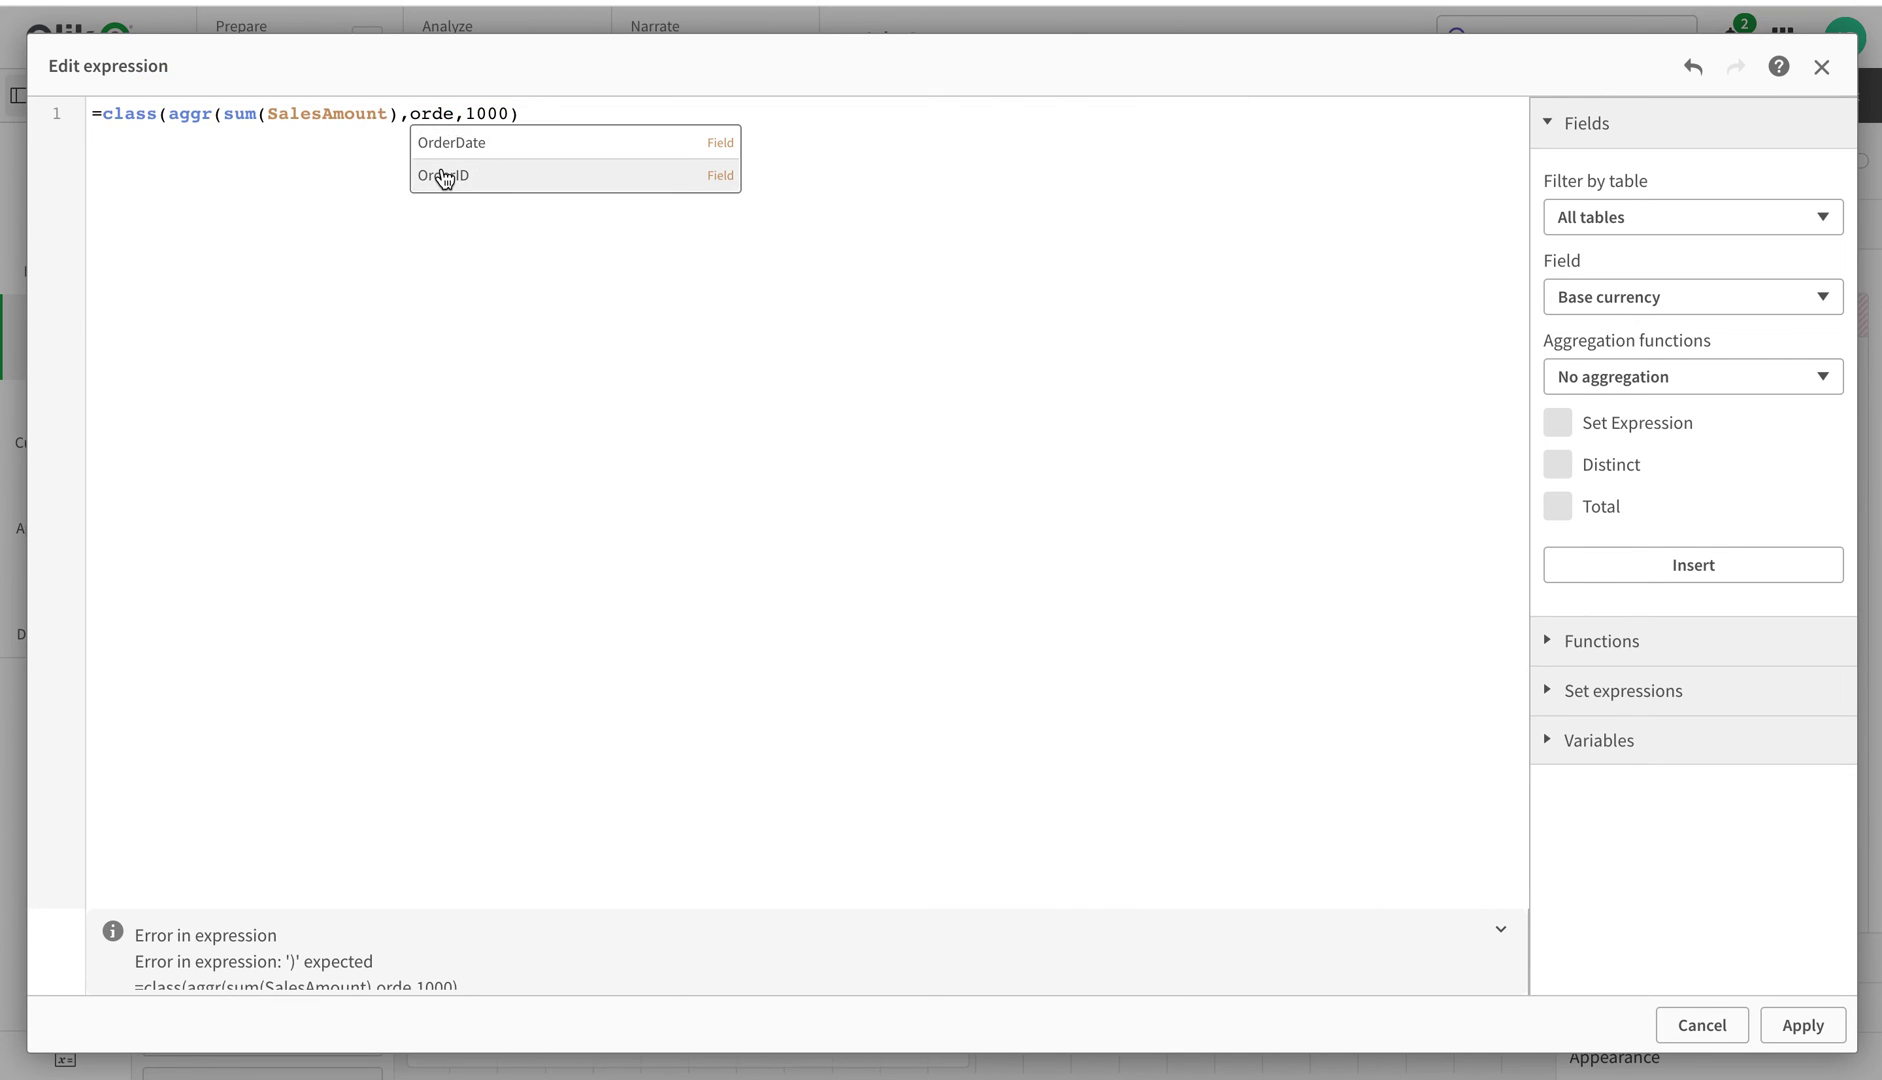
{"action": "left_click", "coordinate": [443, 177]}
{"action": "type", "text": ")"}
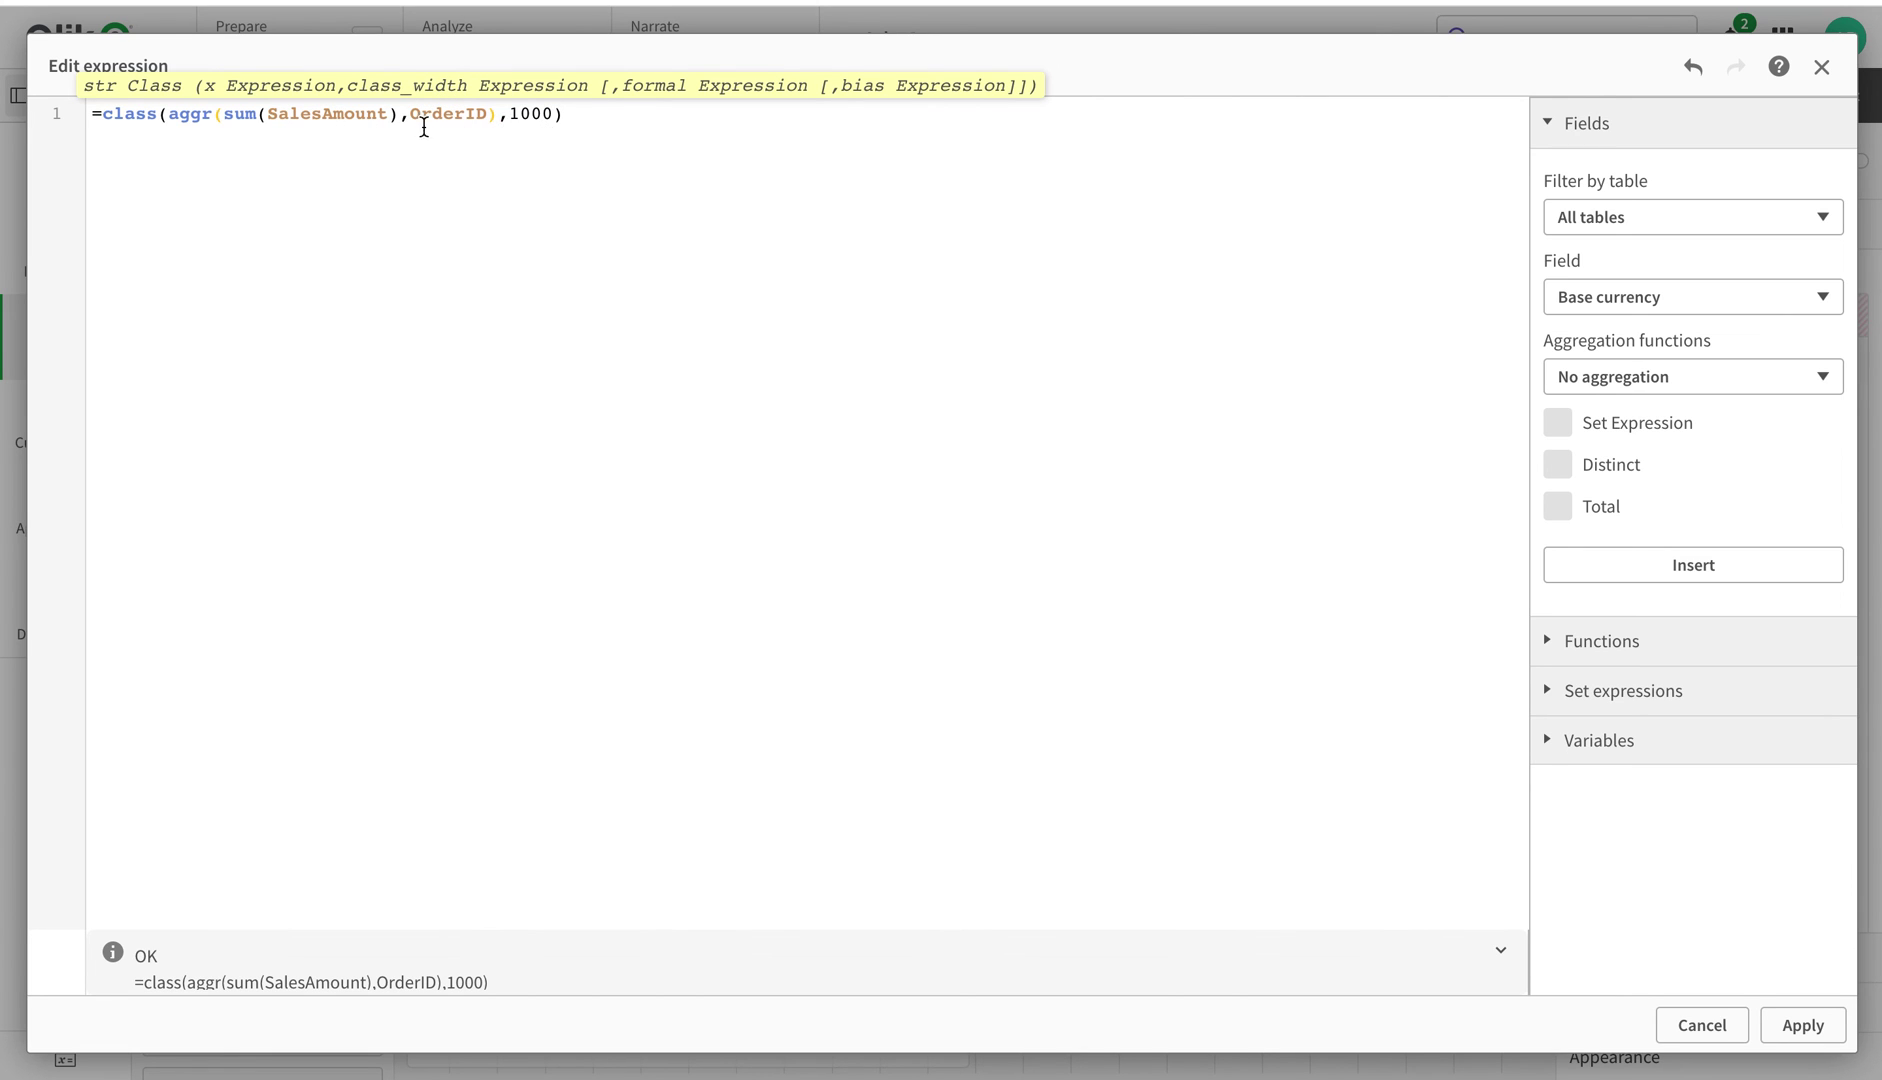
{"action": "left_click", "coordinate": [1803, 1025]}
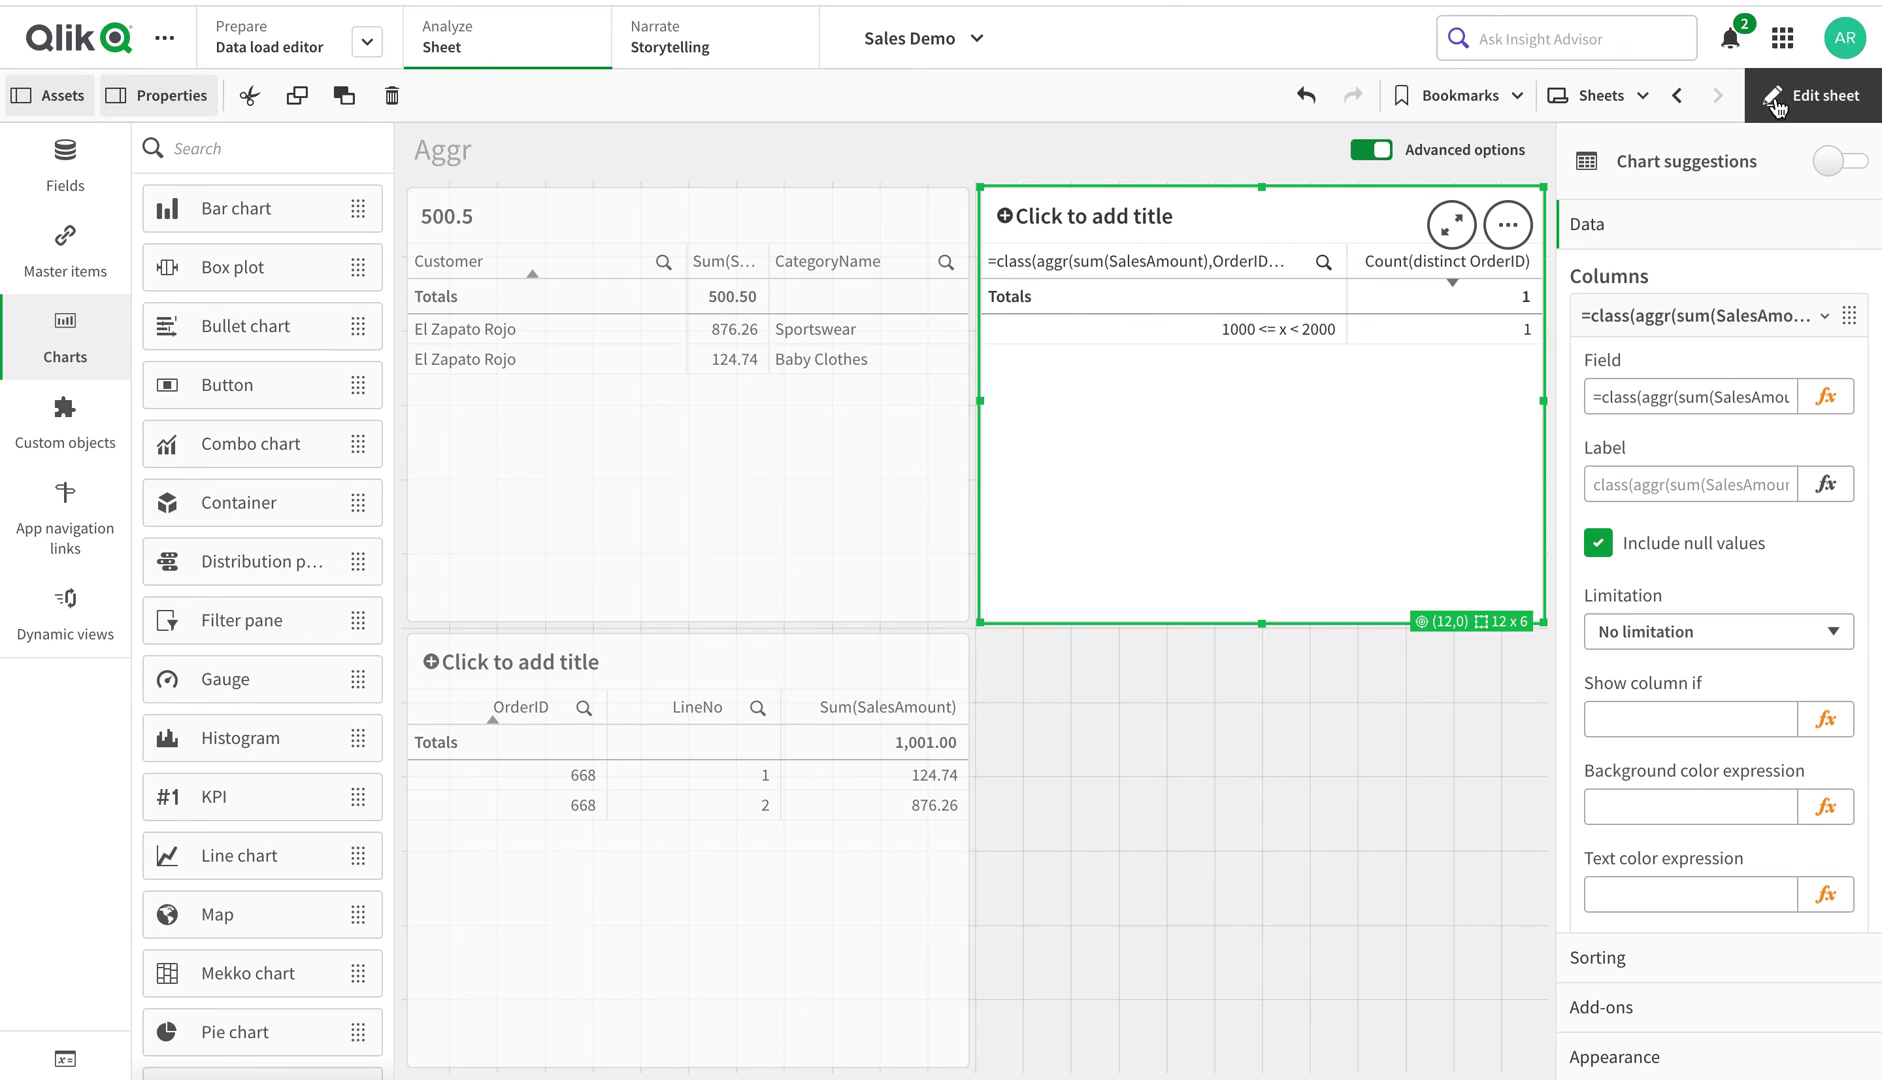
{"action": "left_click", "coordinate": [1812, 95]}
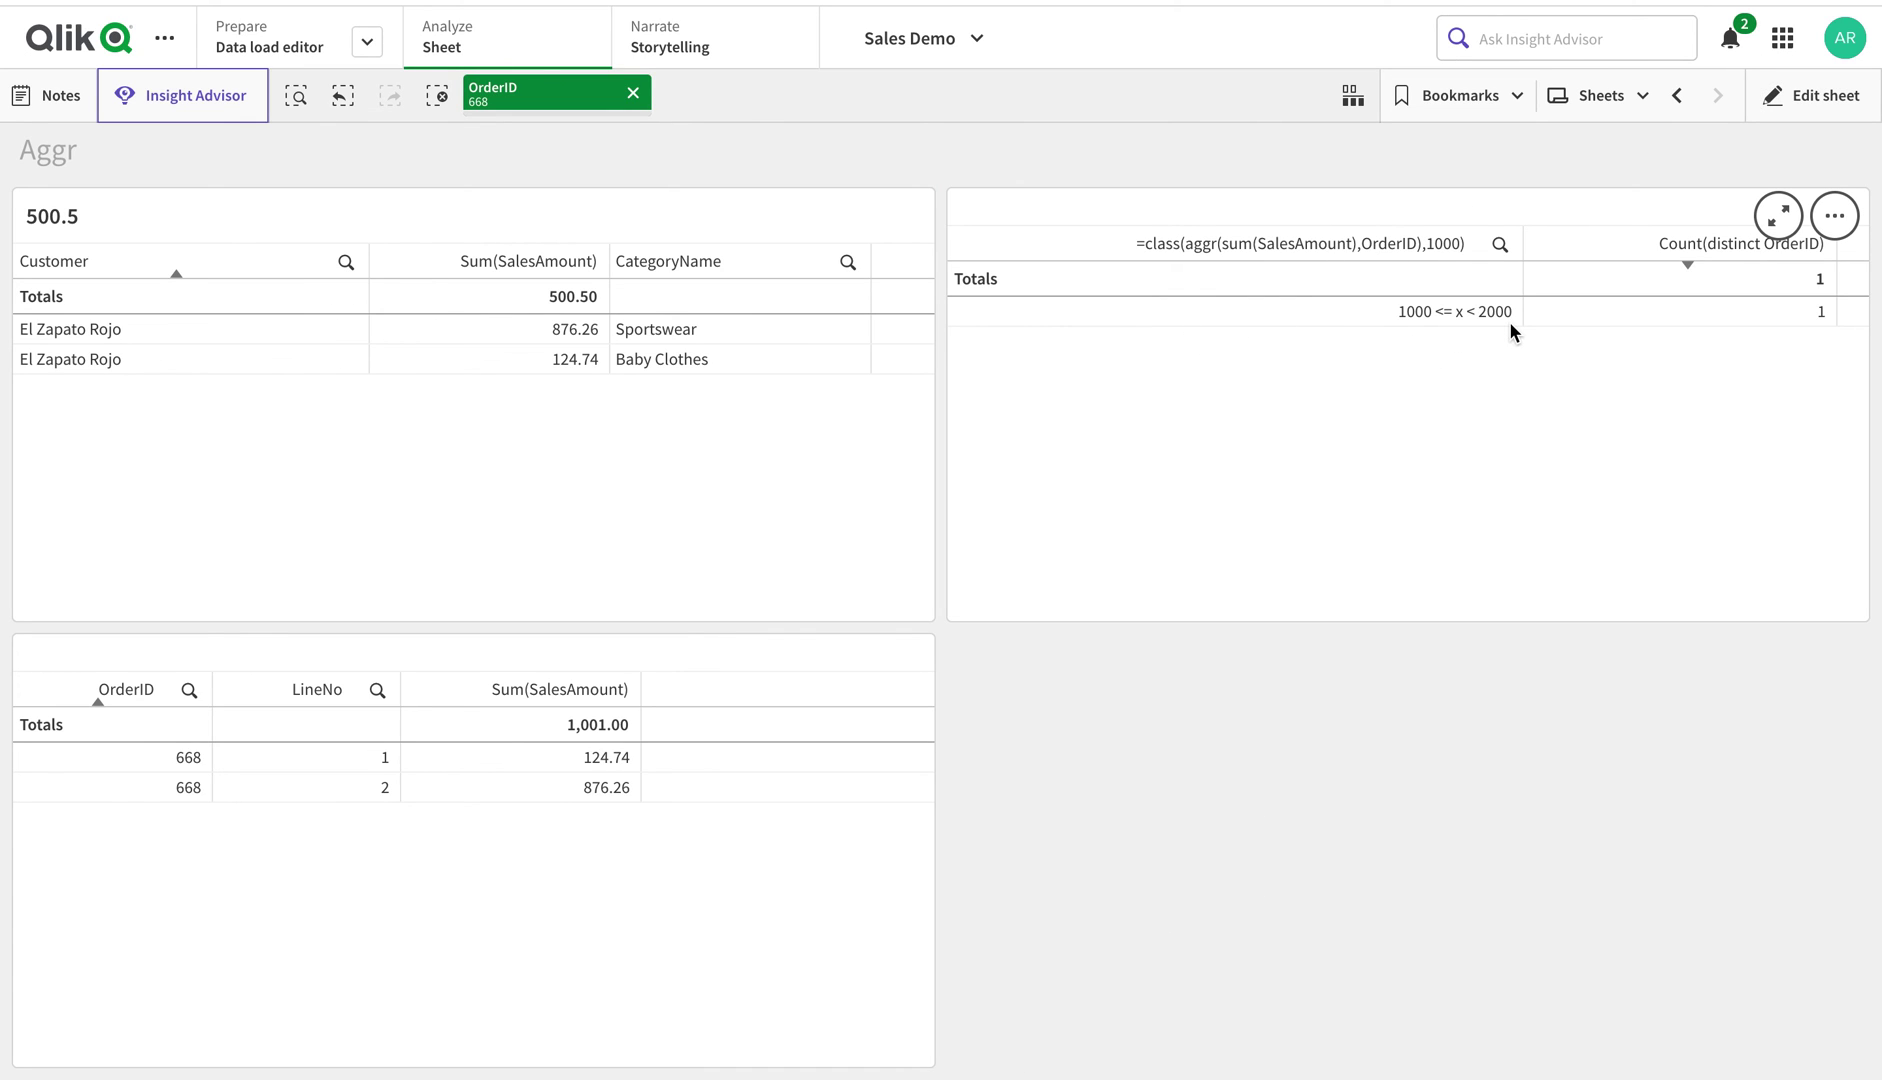